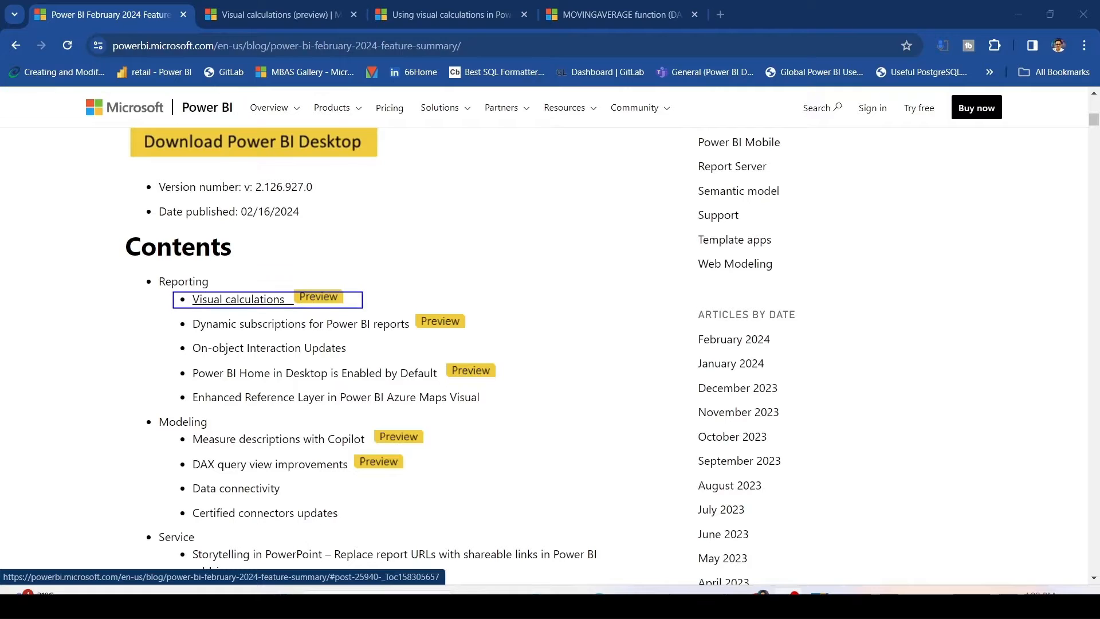
# Jump to the Visual calculations section of the February 2024 feature summary and read through its introduction paragraph.
pyautogui.scroll(3, 268, 299)
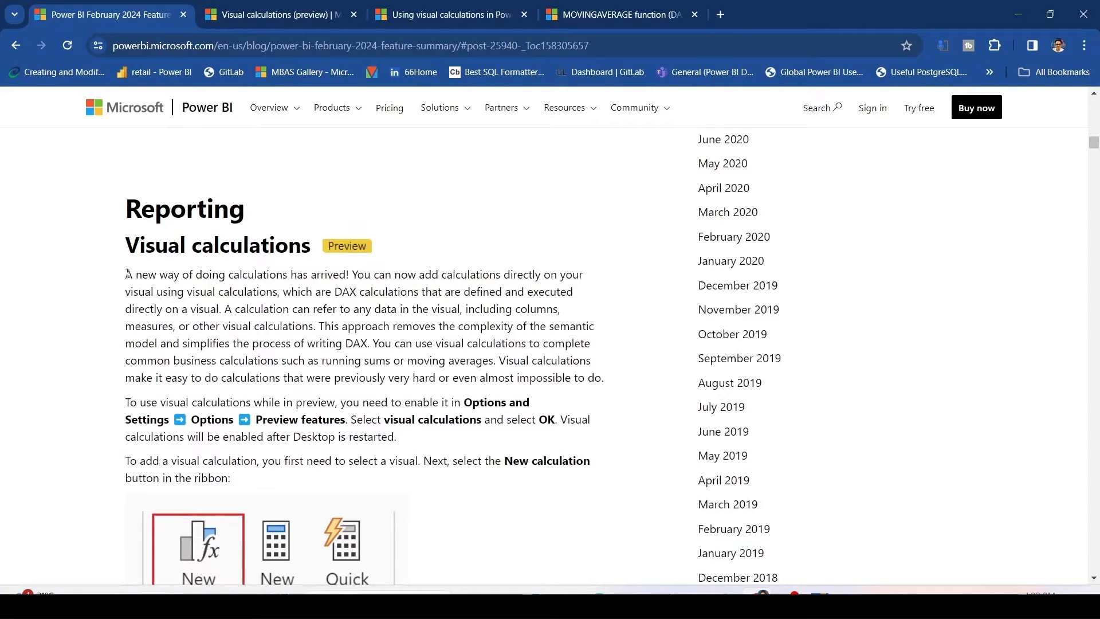
pyautogui.moveTo(132, 275); pyautogui.dragTo(573, 276)
pyautogui.moveTo(122, 292); pyautogui.dragTo(417, 298)
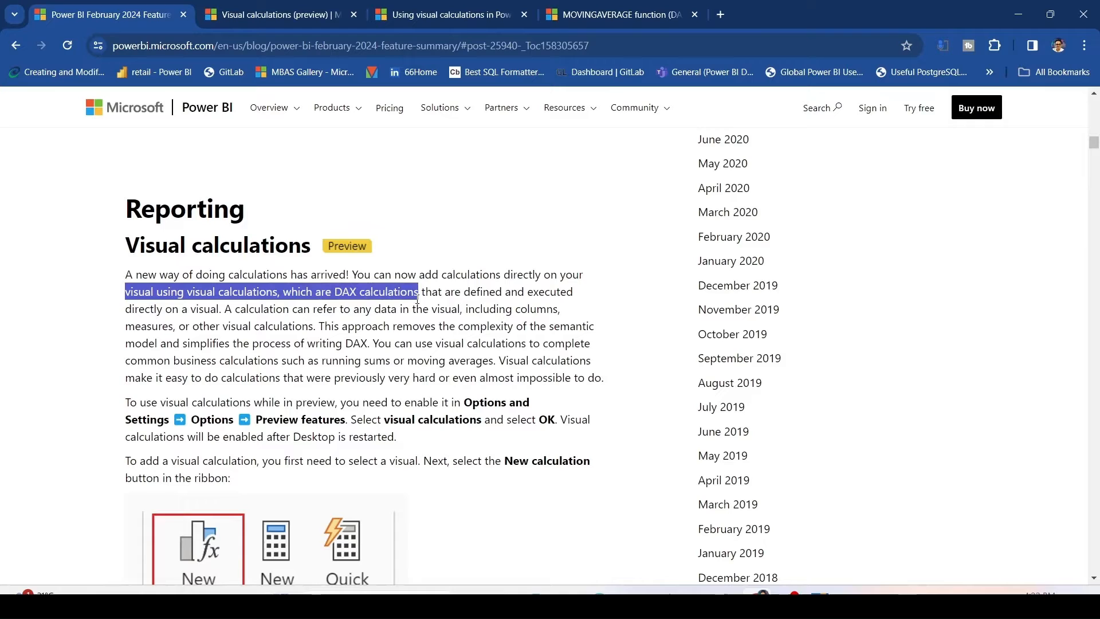
pyautogui.moveTo(421, 294); pyautogui.dragTo(585, 303)
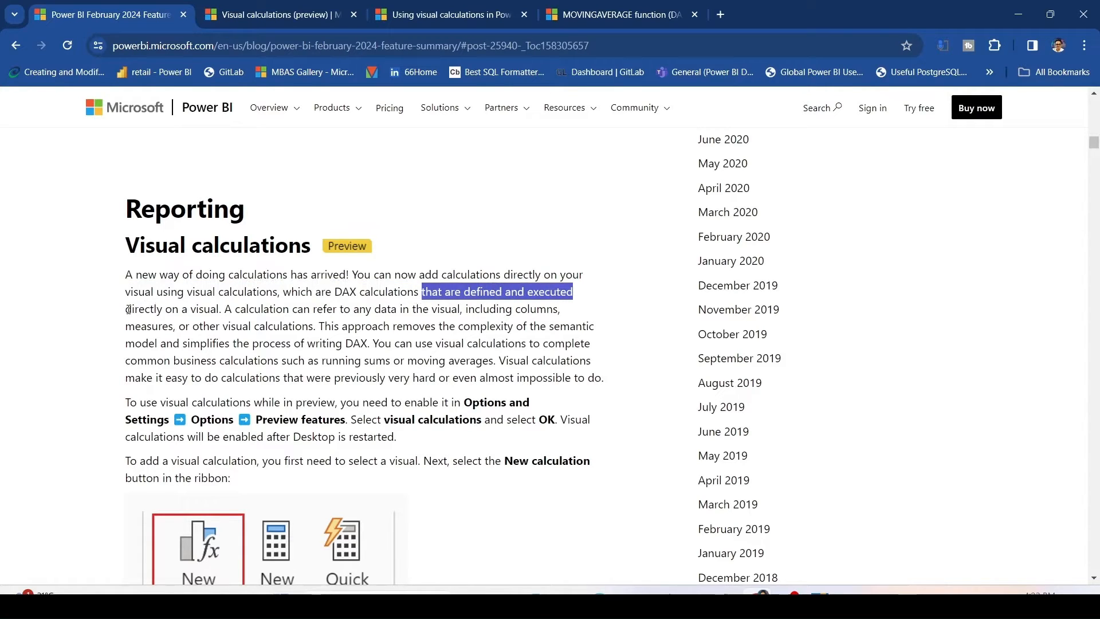
pyautogui.moveTo(125, 309); pyautogui.dragTo(560, 314)
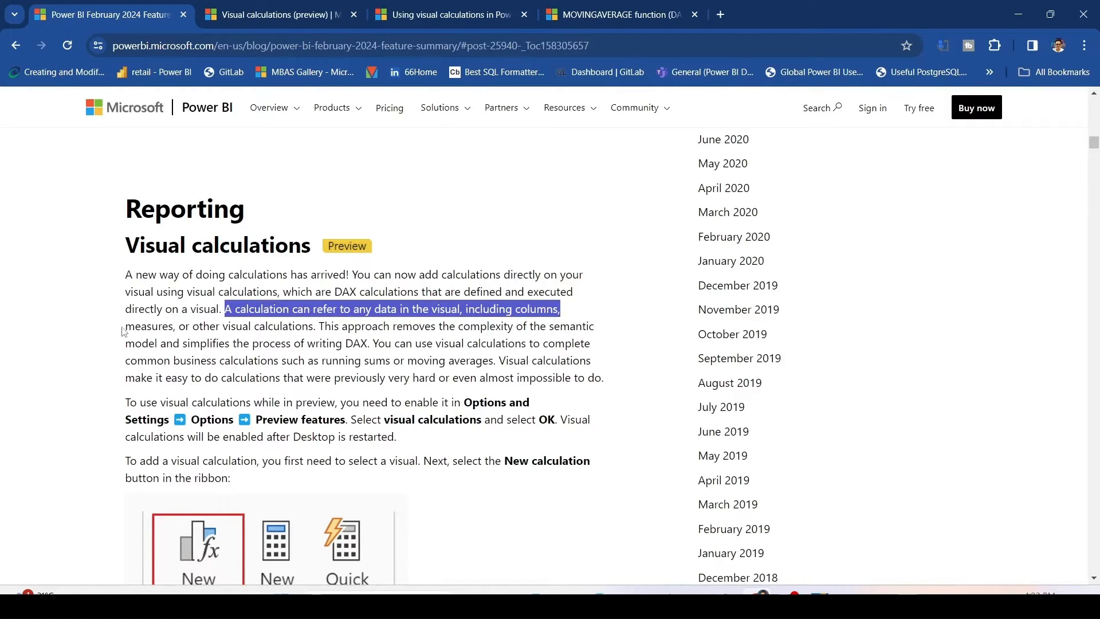
pyautogui.moveTo(125, 328); pyautogui.dragTo(320, 327)
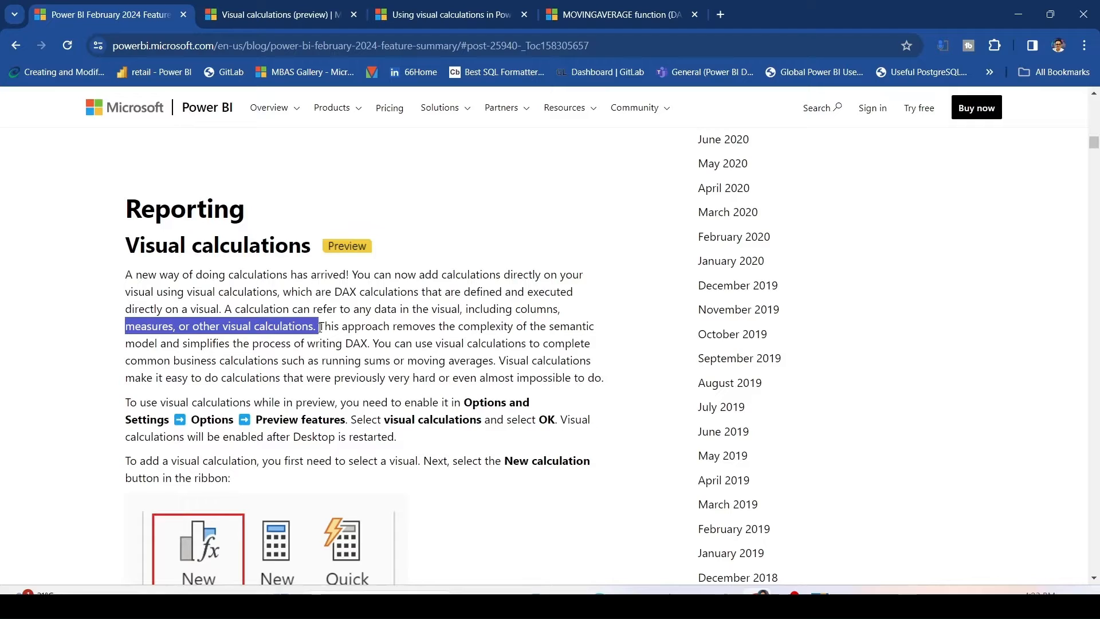
pyautogui.moveTo(320, 328); pyautogui.dragTo(598, 336)
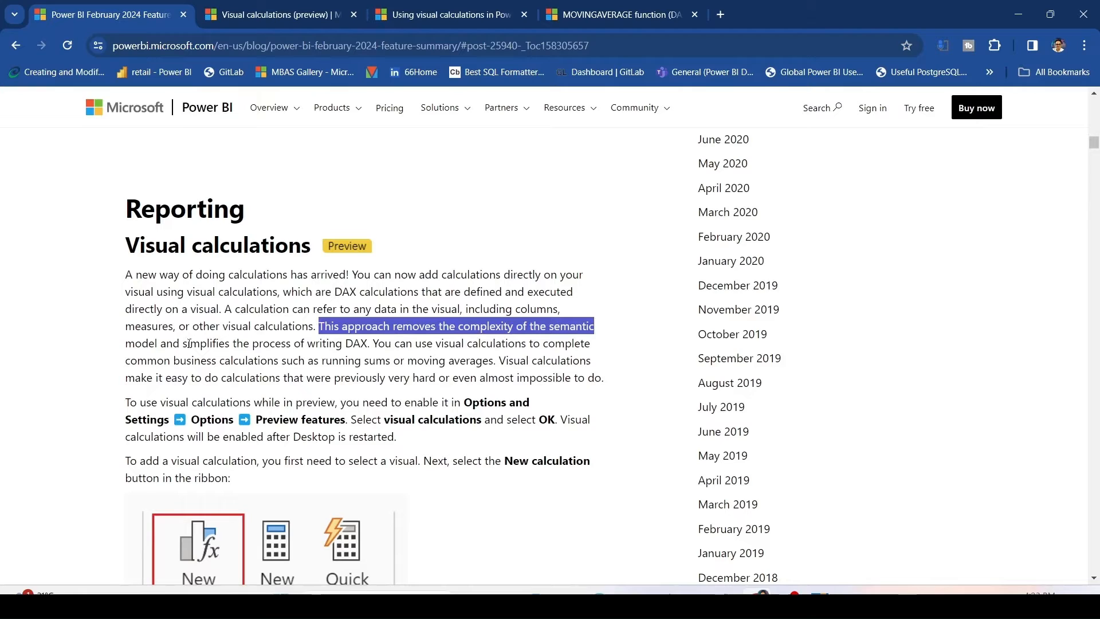
pyautogui.moveTo(188, 344); pyautogui.dragTo(572, 343)
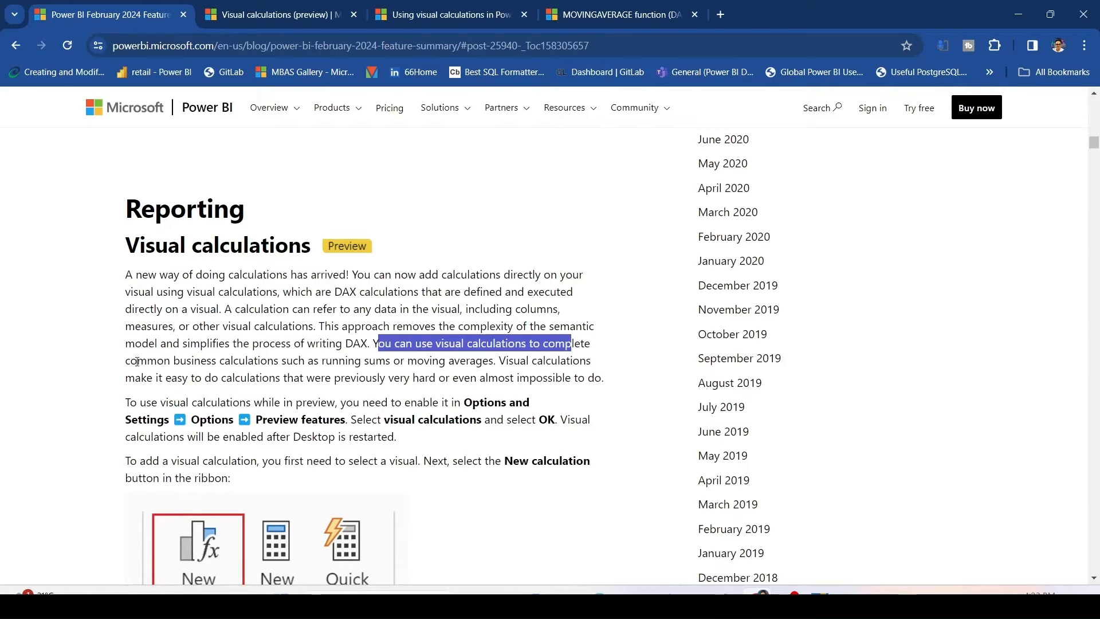
pyautogui.moveTo(130, 362); pyautogui.dragTo(430, 365)
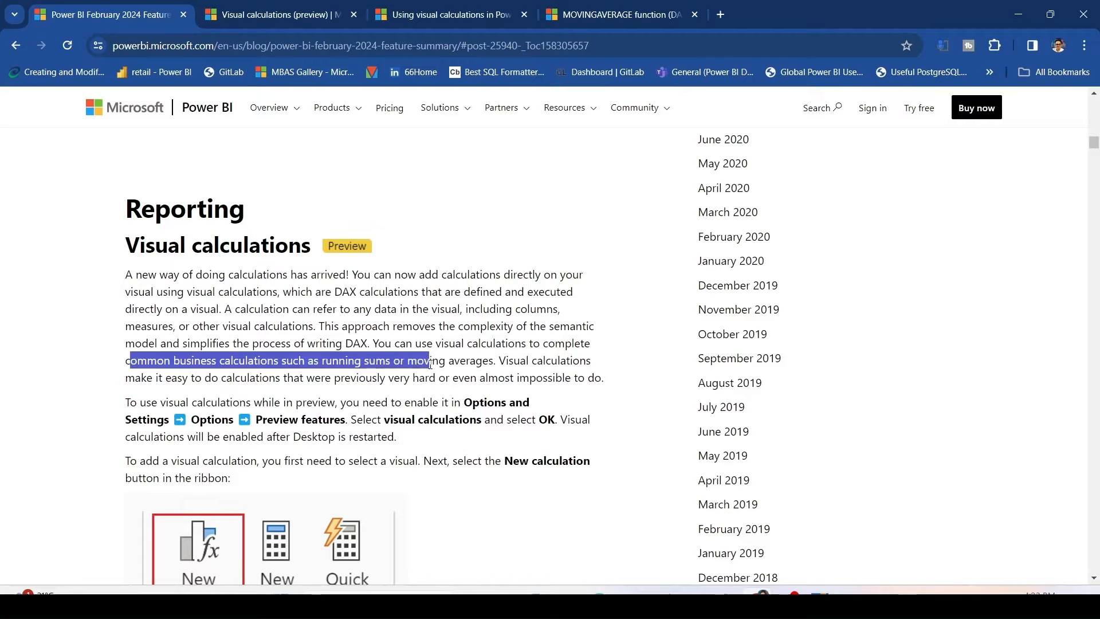
pyautogui.click(419, 310)
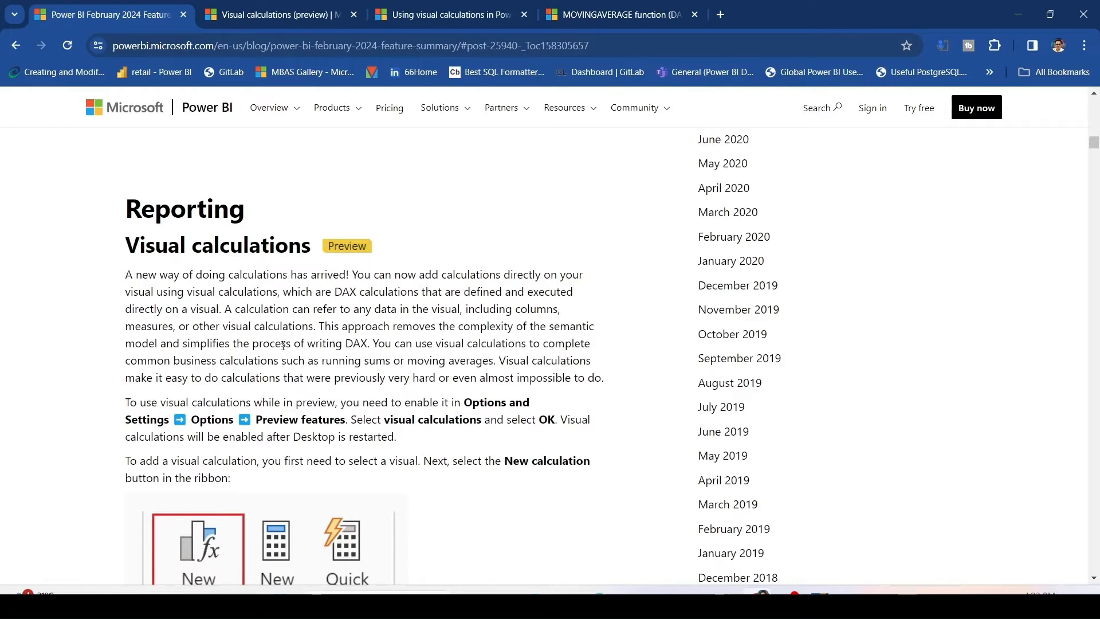
# Scroll through the section's enabling instructions, Profit formula example and the resulting bar chart.
pyautogui.scroll(-3, 224, 291)
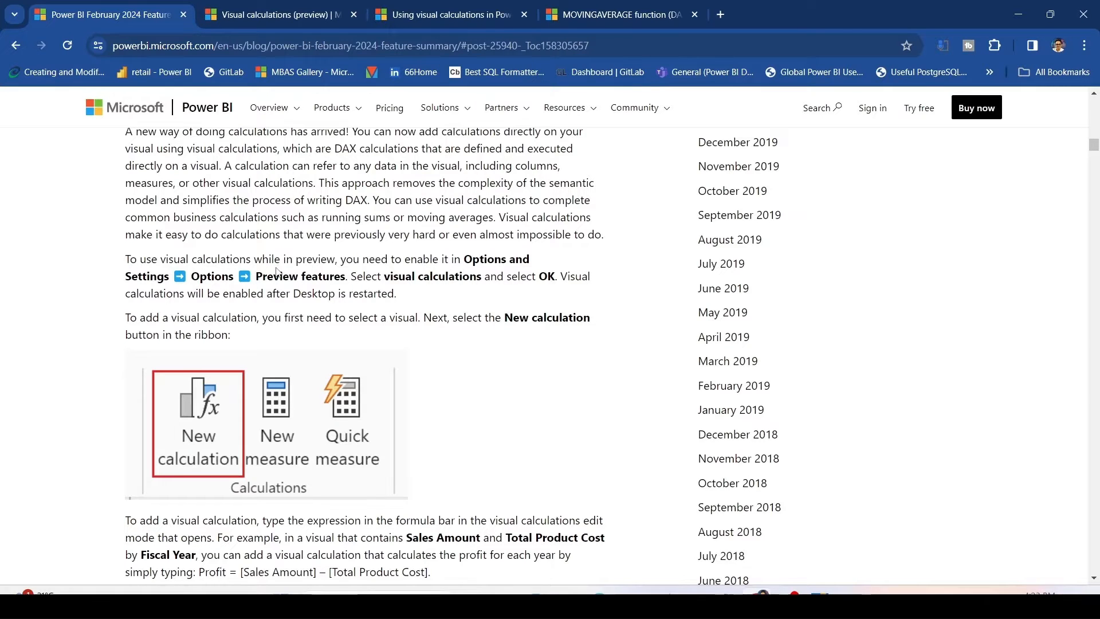
pyautogui.scroll(-5, 276, 271)
pyautogui.scroll(2, 277, 272)
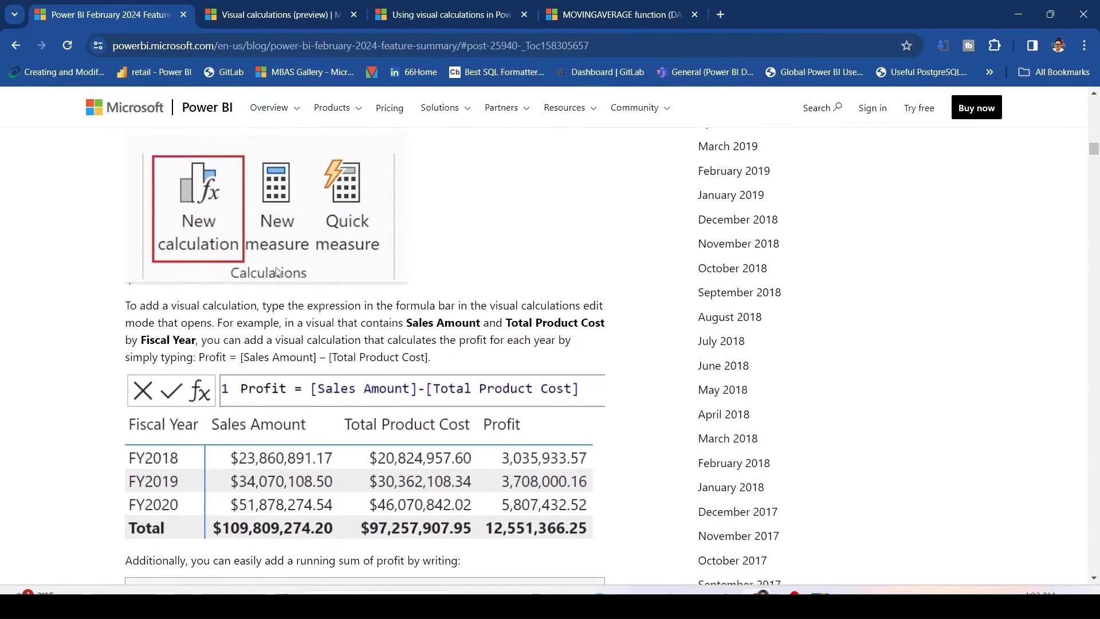
pyautogui.scroll(-9, 276, 272)
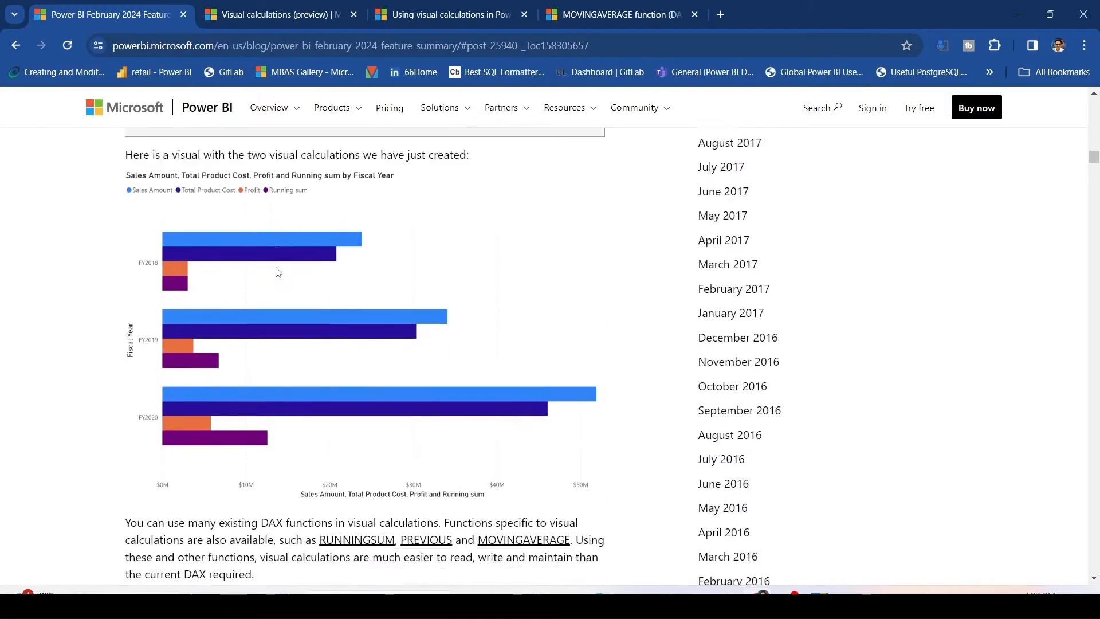
pyautogui.scroll(-1, 276, 272)
# Switch to the Visual calculations (preview) blog post and scroll through its sections on adding and using visual calculations.
pyautogui.click(261, 16)
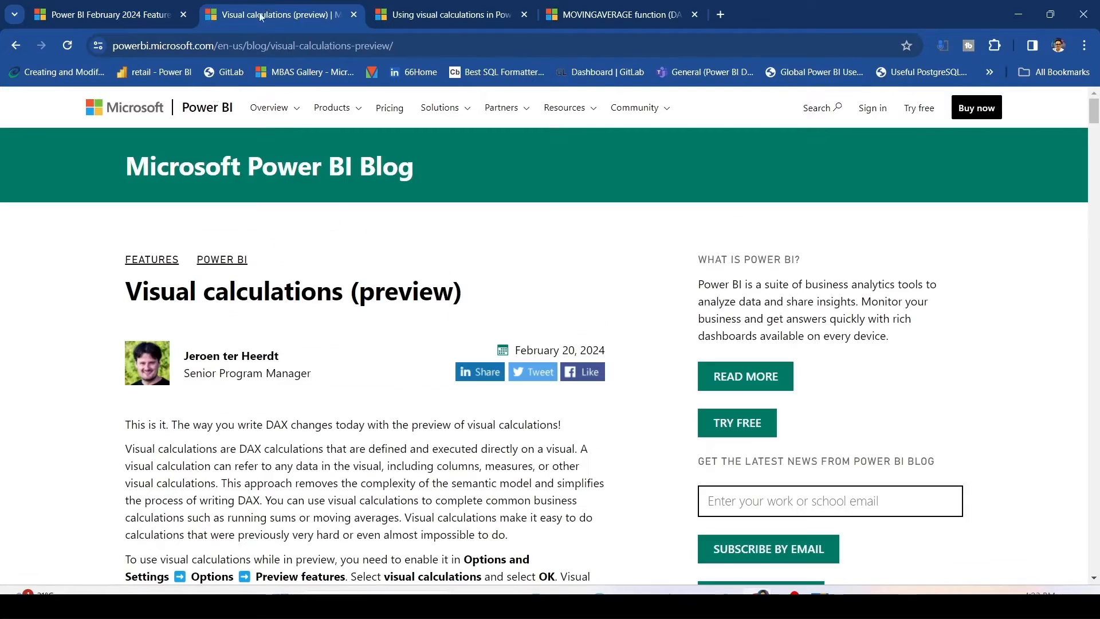
pyautogui.scroll(-3, 212, 290)
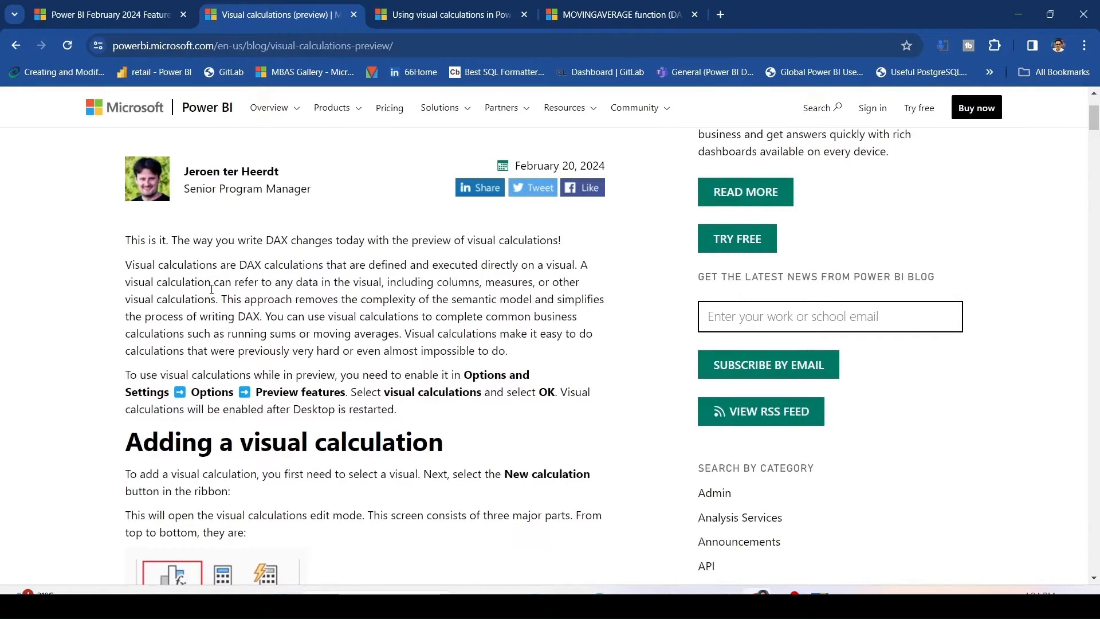
pyautogui.scroll(-4, 211, 289)
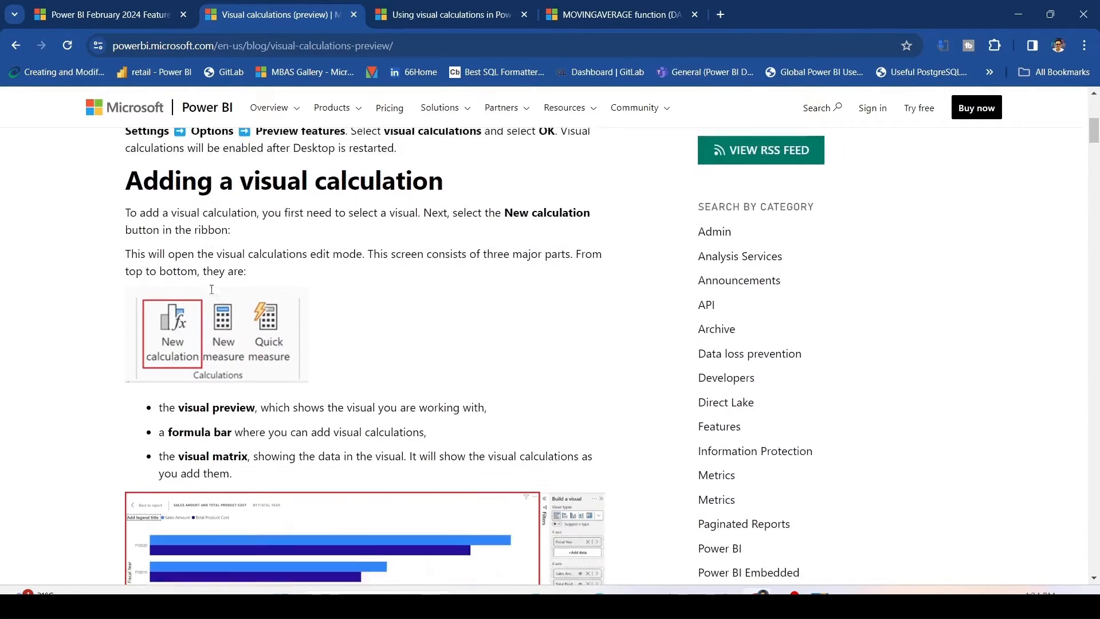
pyautogui.scroll(-10, 211, 289)
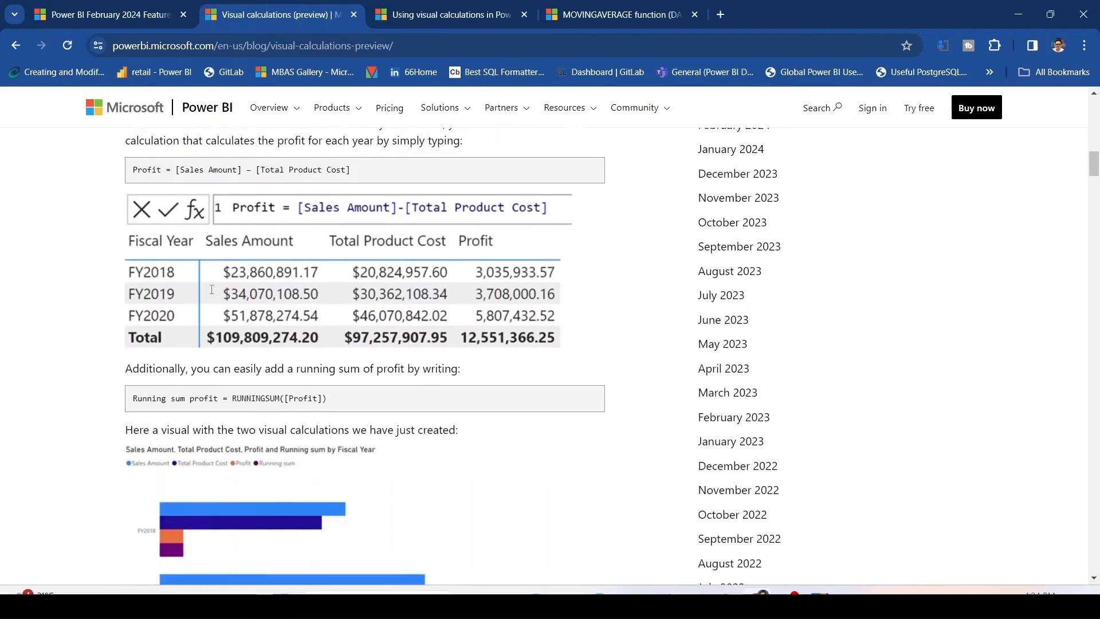
pyautogui.scroll(-12, 212, 290)
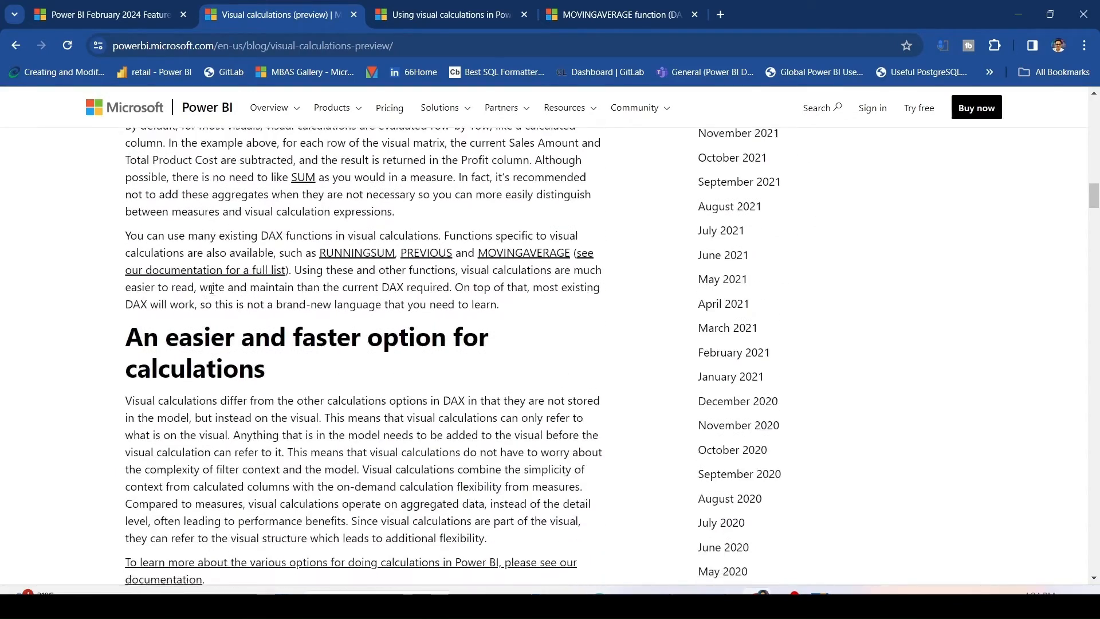
pyautogui.scroll(-6, 212, 289)
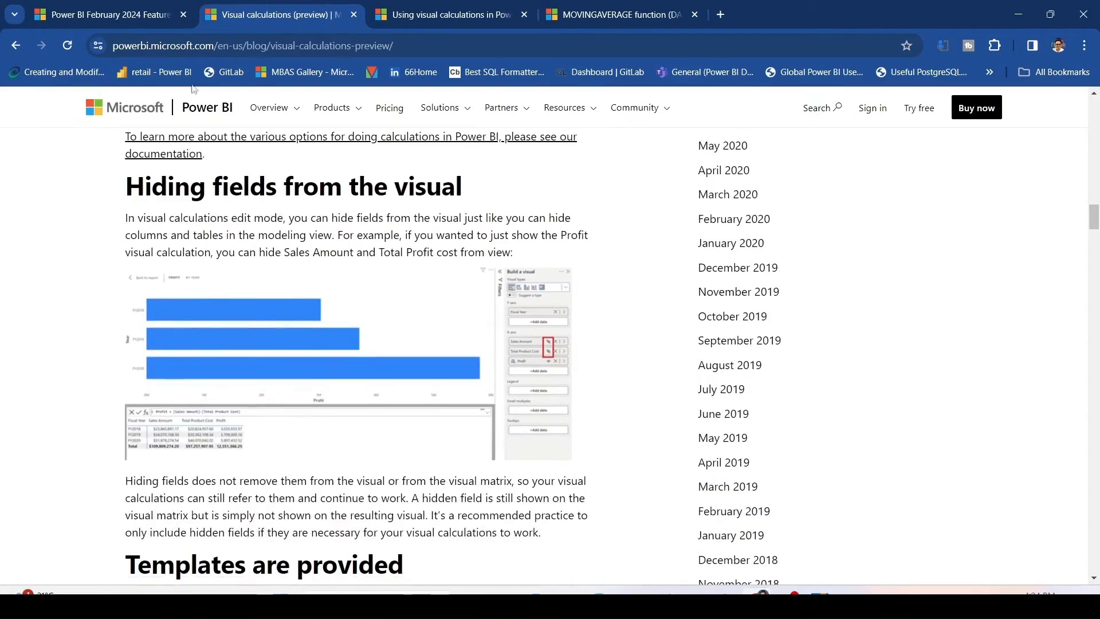
# Switch to the Using visual calculations (preview) documentation and read its introduction and RUNNINGSUM example formula.
pyautogui.click(439, 18)
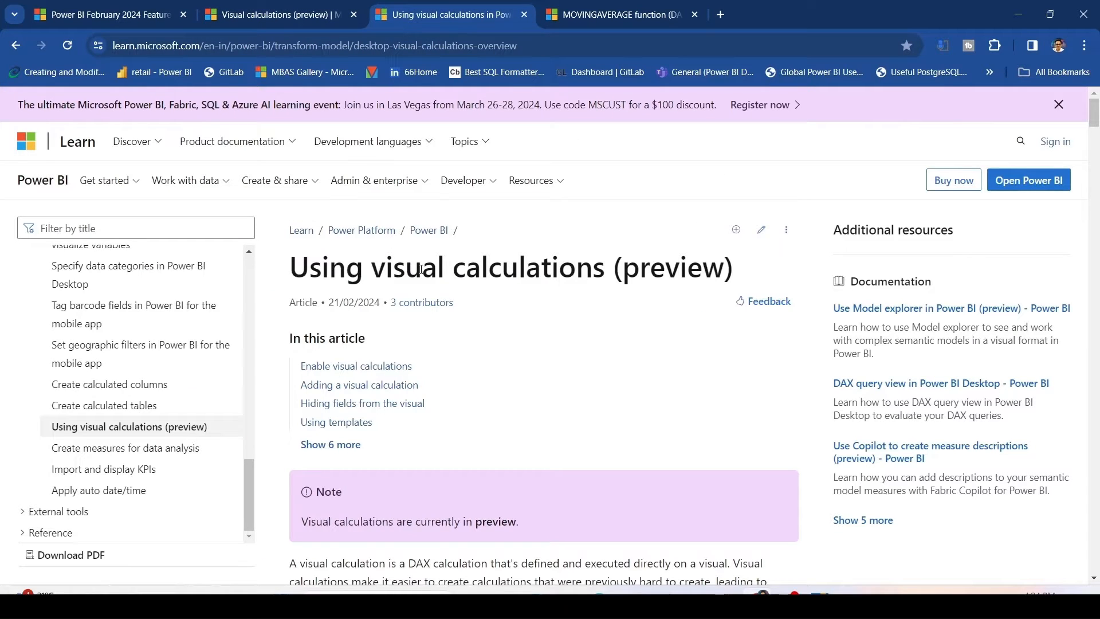
pyautogui.scroll(-3, 420, 270)
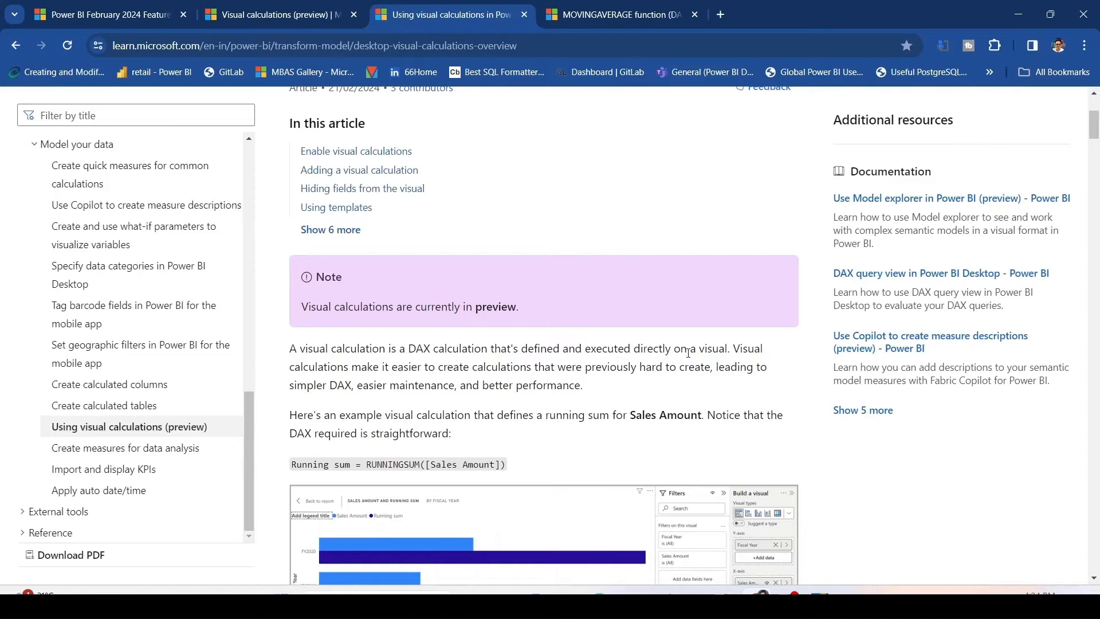
pyautogui.moveTo(735, 353); pyautogui.dragTo(766, 388)
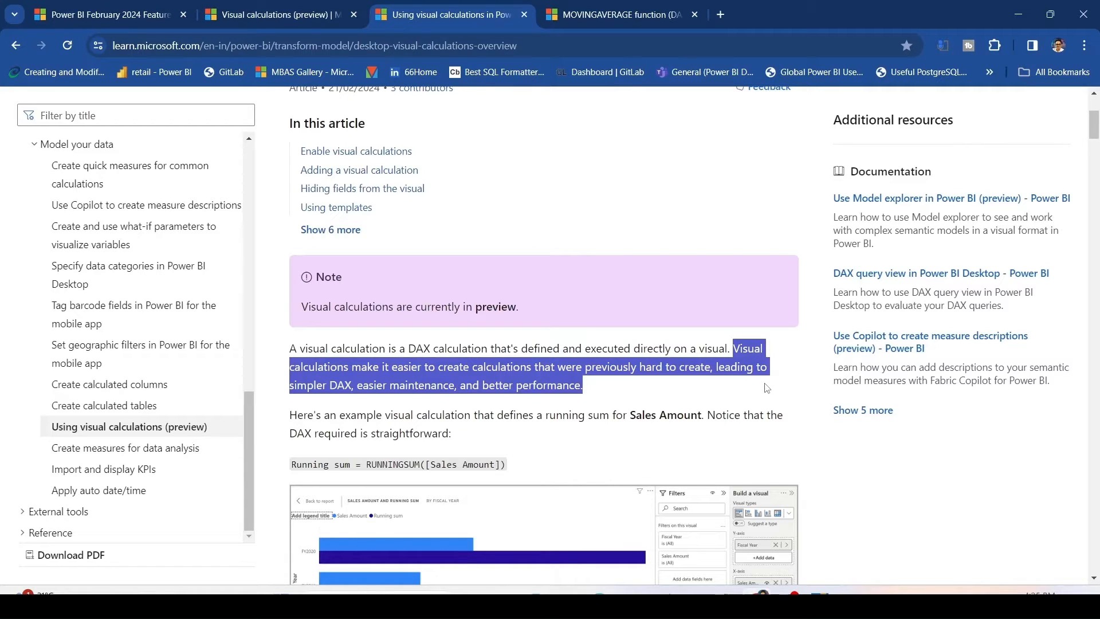
pyautogui.click(680, 401)
pyautogui.scroll(-1, 630, 380)
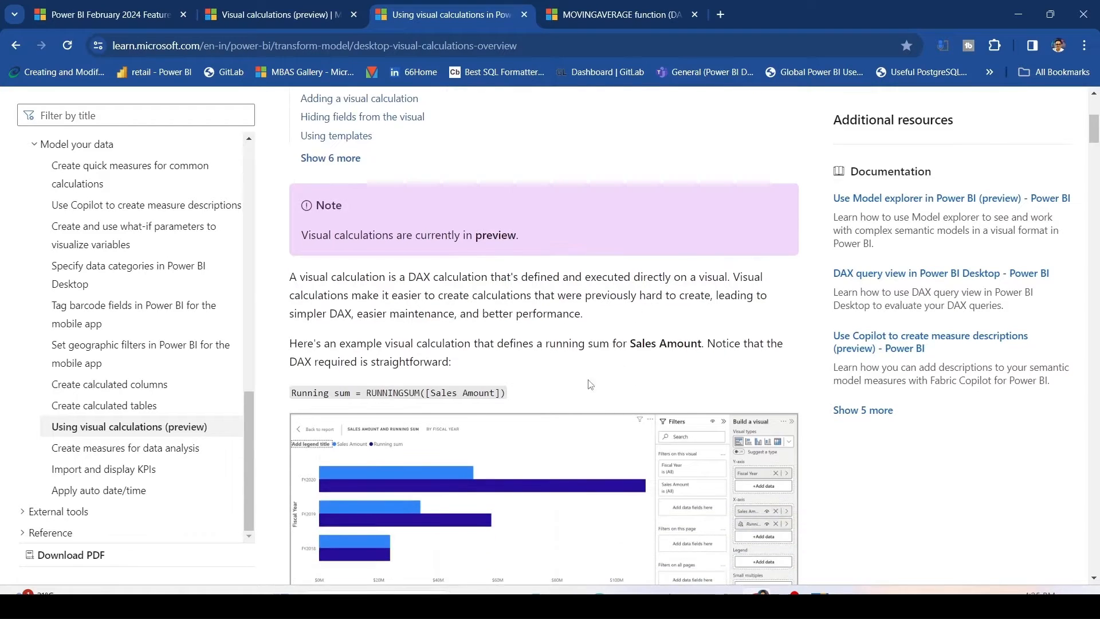
pyautogui.moveTo(506, 393); pyautogui.dragTo(289, 398)
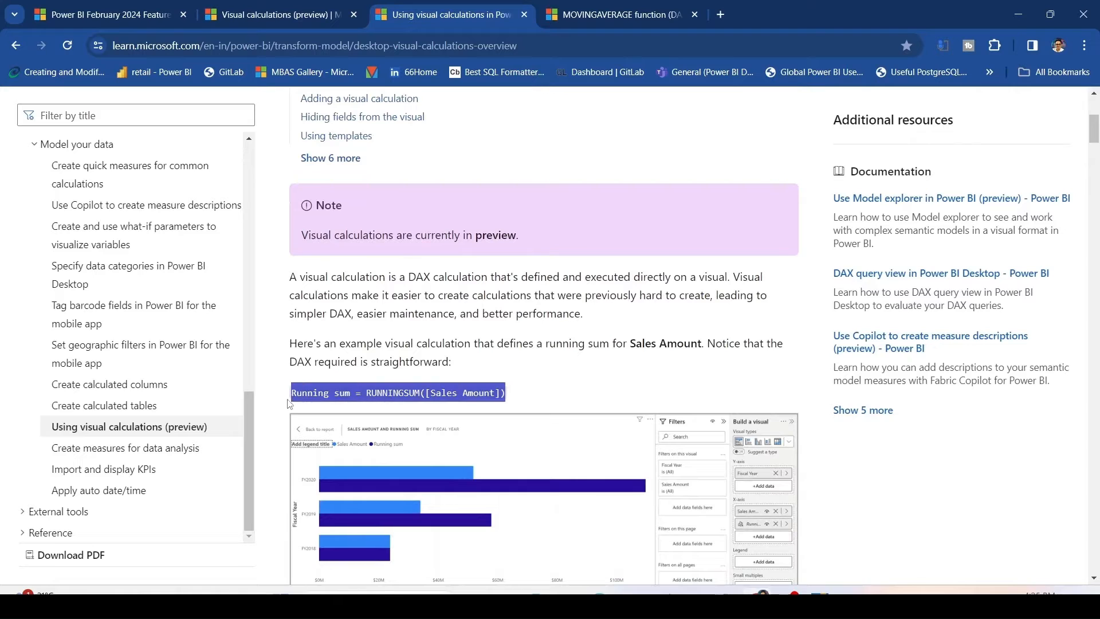
pyautogui.doubleClick(384, 395)
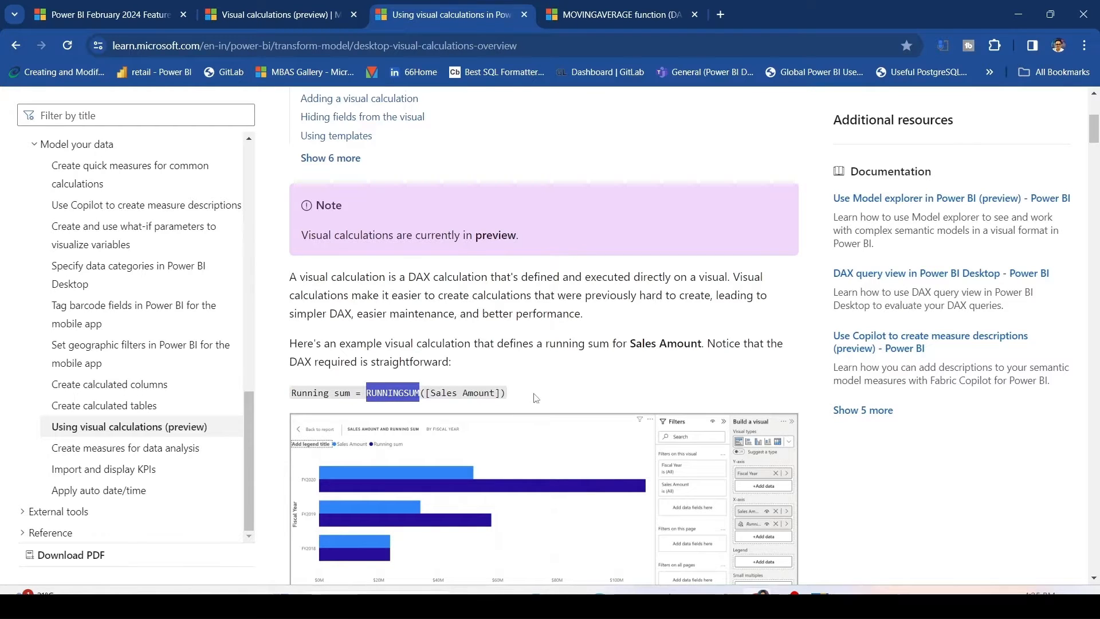
pyautogui.scroll(-4, 532, 413)
pyautogui.scroll(-4, 533, 397)
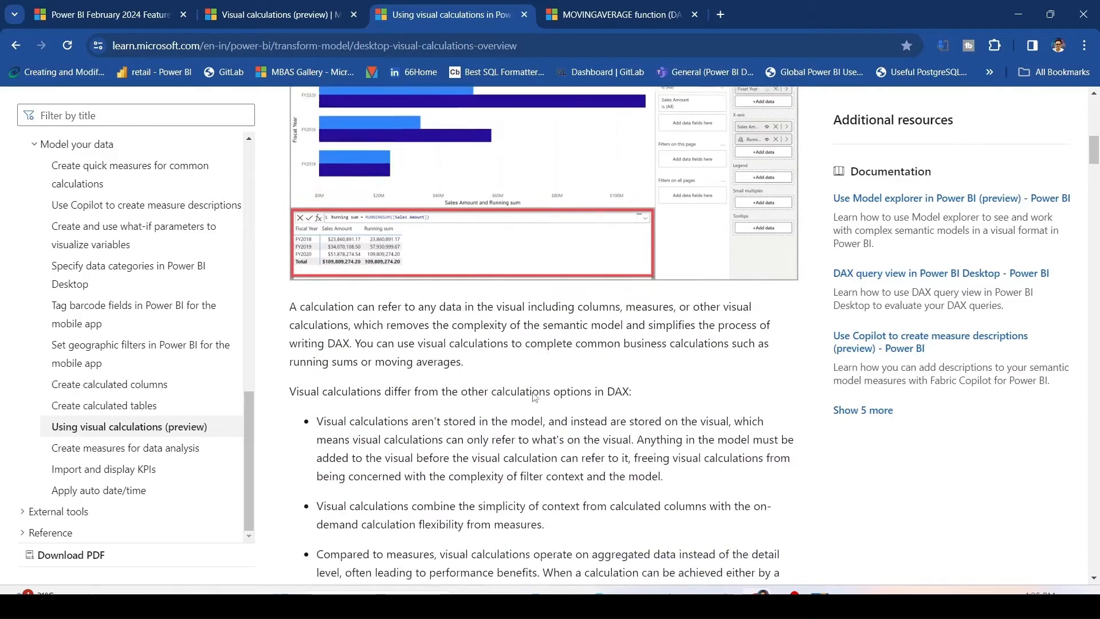
# Read through the list of ways visual calculations differ from other DAX calculation options.
pyautogui.moveTo(288, 275); pyautogui.dragTo(655, 284)
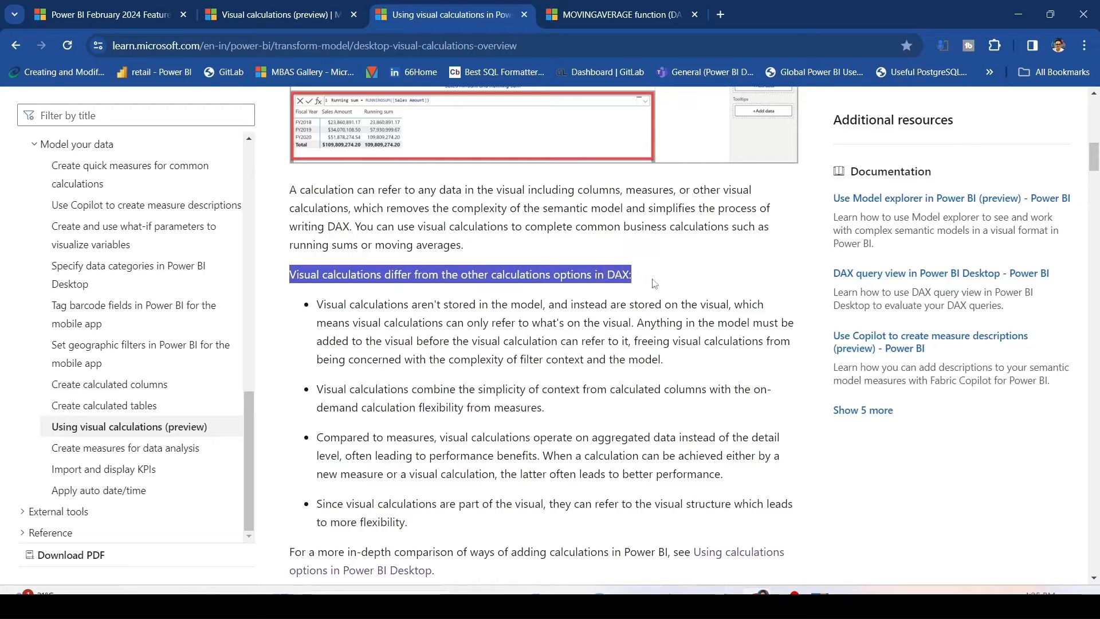
pyautogui.click(640, 281)
pyautogui.moveTo(317, 304); pyautogui.dragTo(699, 334)
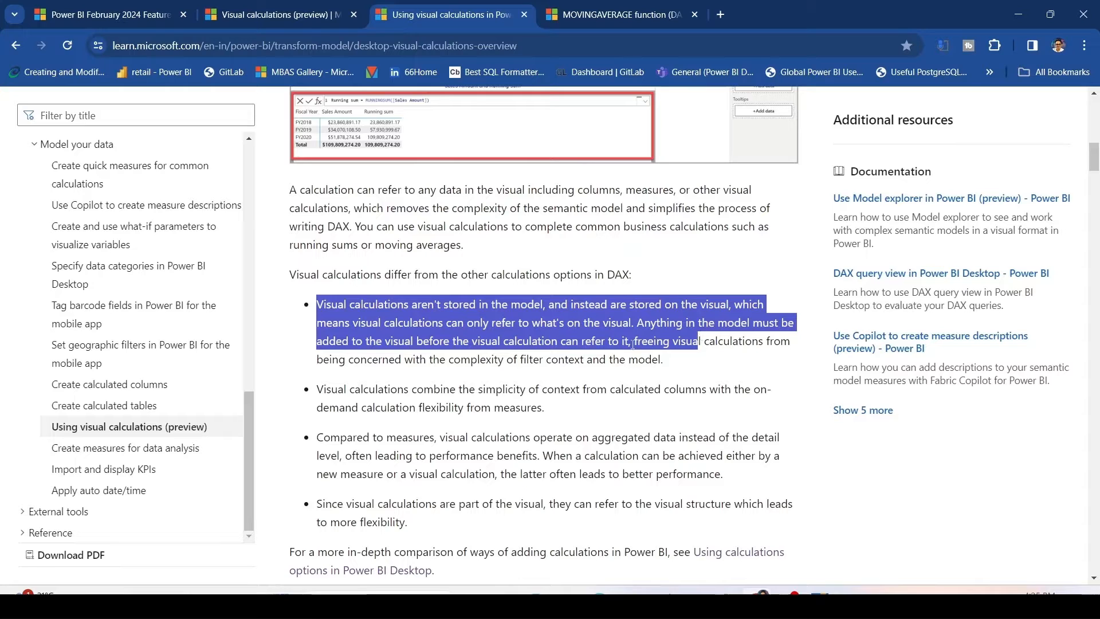
pyautogui.moveTo(625, 342); pyautogui.dragTo(793, 358)
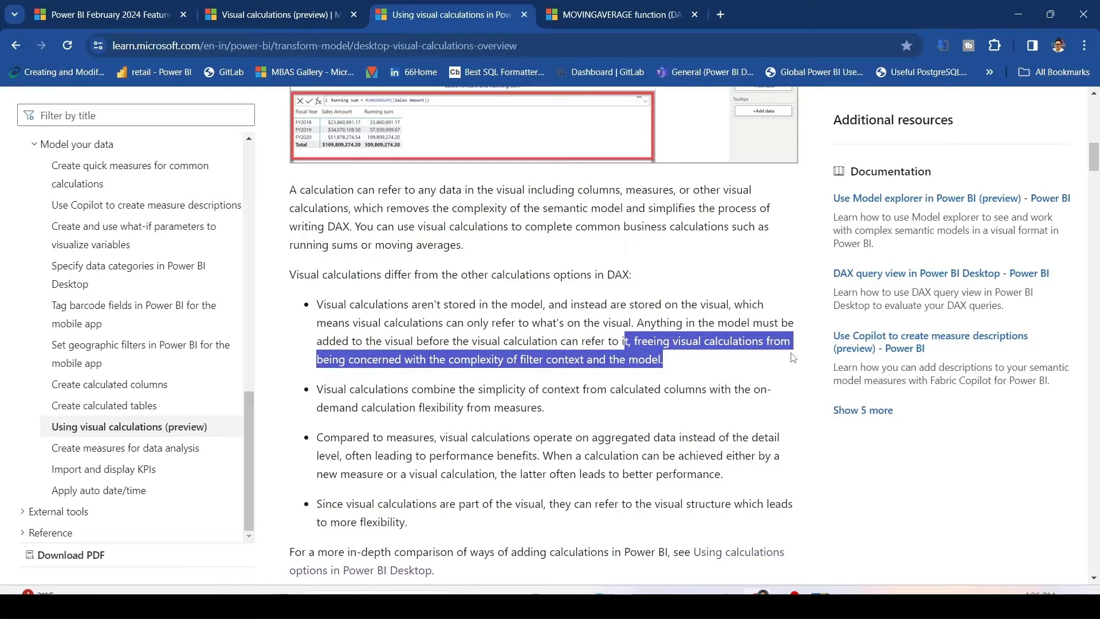
pyautogui.scroll(-2, 793, 358)
pyautogui.moveTo(316, 245); pyautogui.dragTo(762, 263)
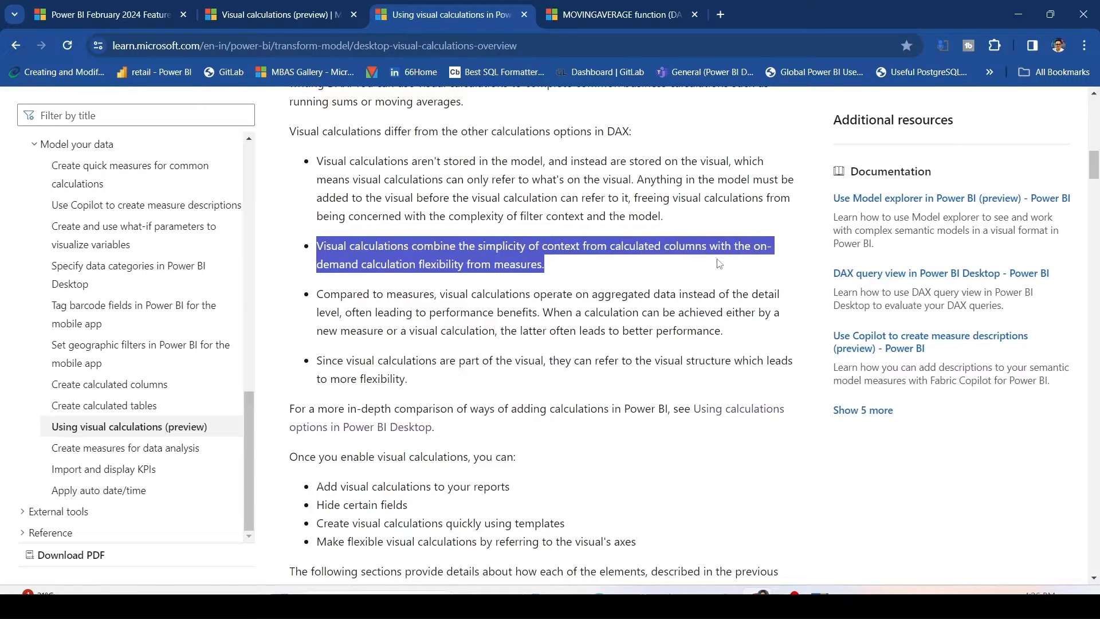
pyautogui.click(610, 270)
pyautogui.scroll(-1, 546, 269)
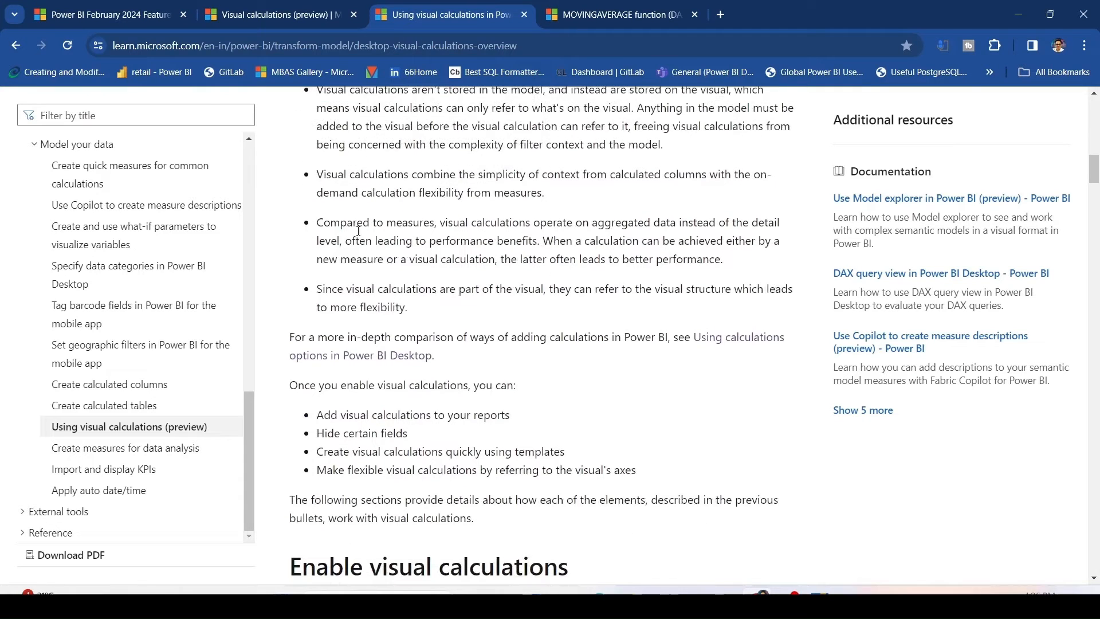
pyautogui.moveTo(318, 220); pyautogui.dragTo(768, 262)
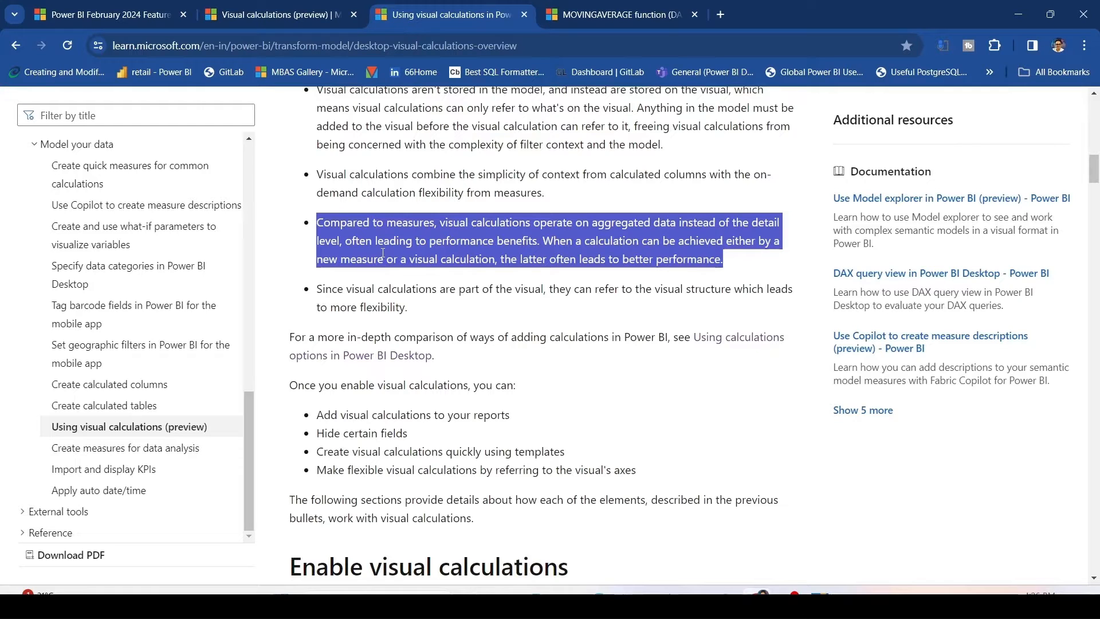
pyautogui.moveTo(316, 289); pyautogui.dragTo(725, 306)
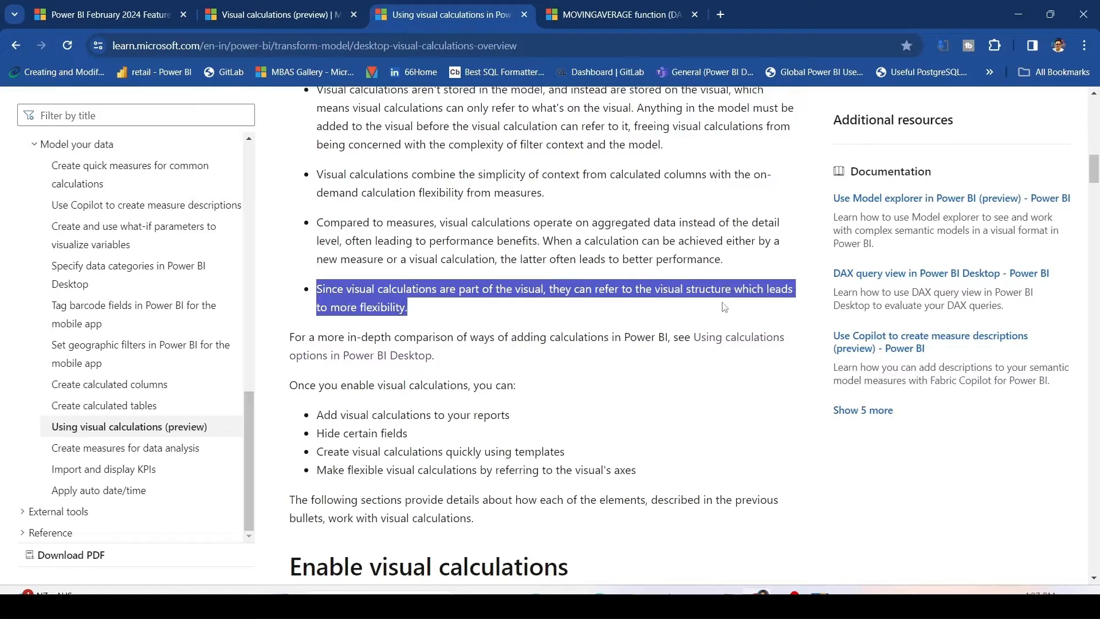
pyautogui.scroll(-2, 611, 289)
pyautogui.click(612, 289)
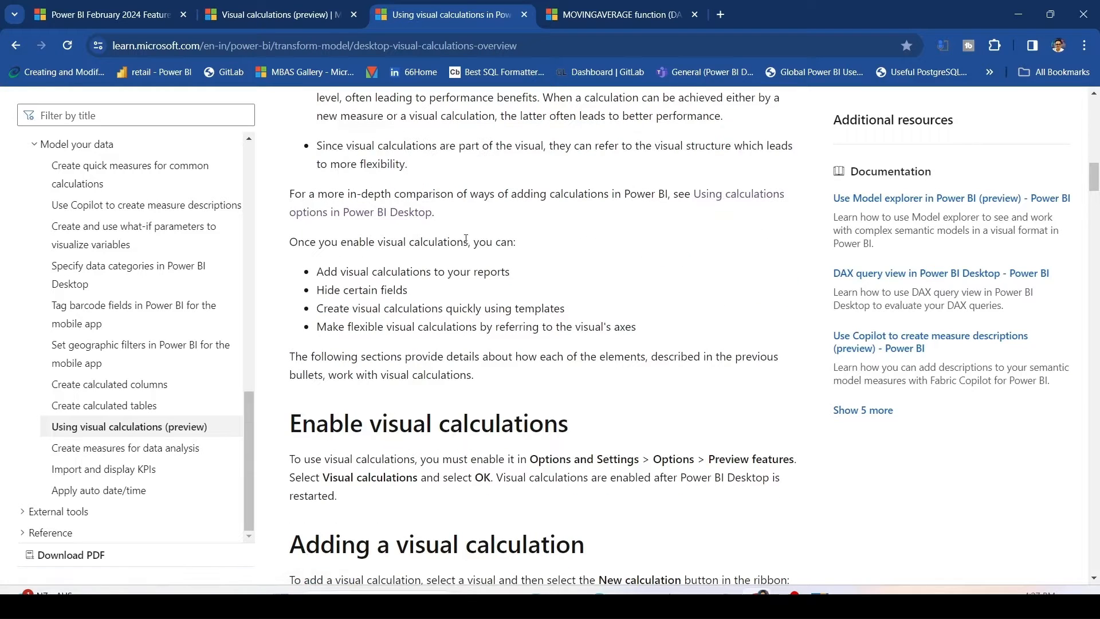
# Open the Using calculations options in Power BI Desktop link in a new tab and scroll through it.
pyautogui.rightClick(700, 202)
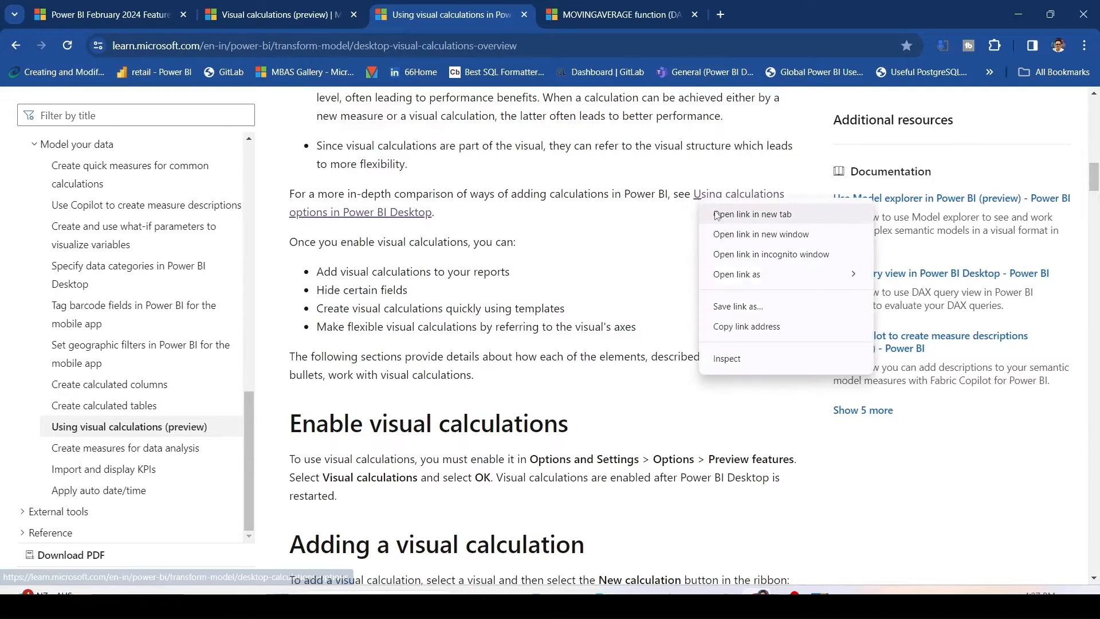
pyautogui.click(723, 213)
pyautogui.click(600, 19)
pyautogui.scroll(-10, 514, 233)
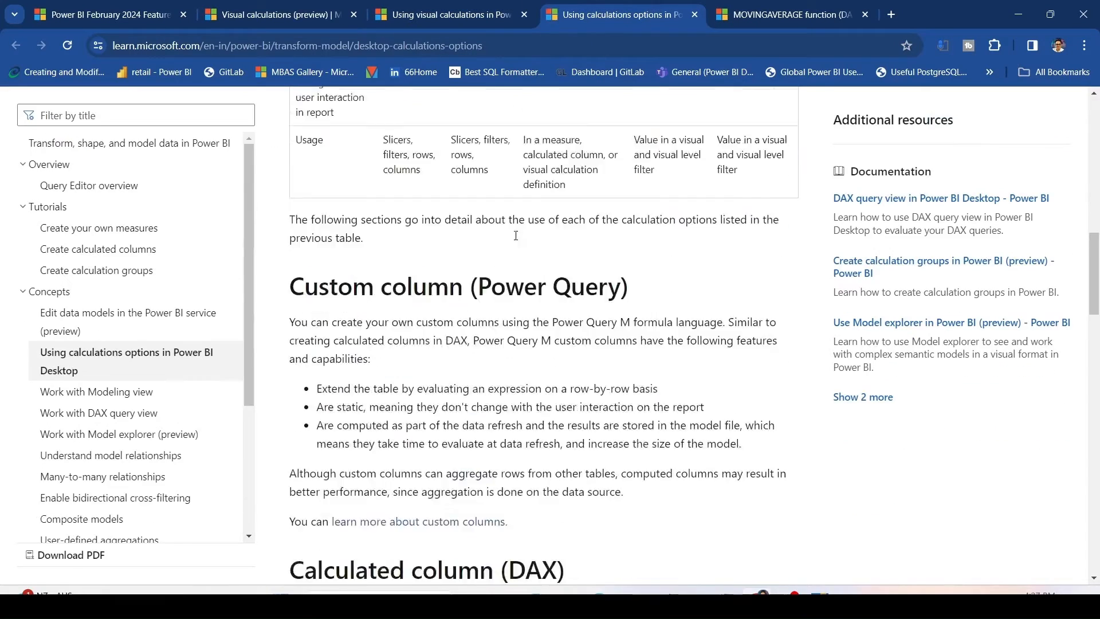
# Read through the Custom column, Calculated column, Measures and Visual calculation sections of the calculations options page.
pyautogui.scroll(-5, 515, 232)
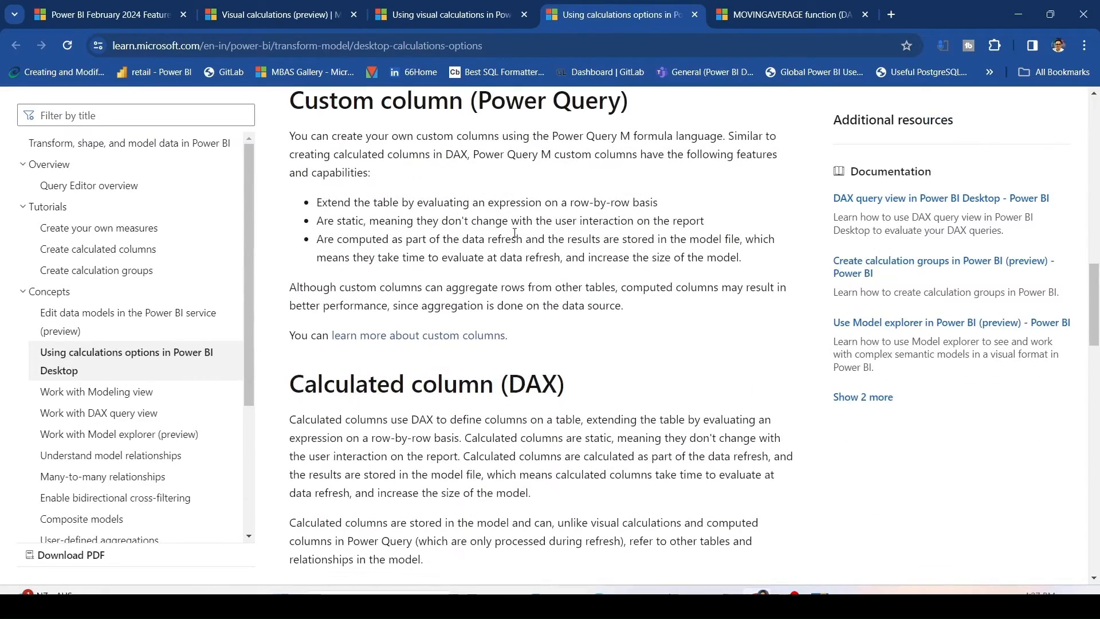
pyautogui.scroll(-12, 515, 232)
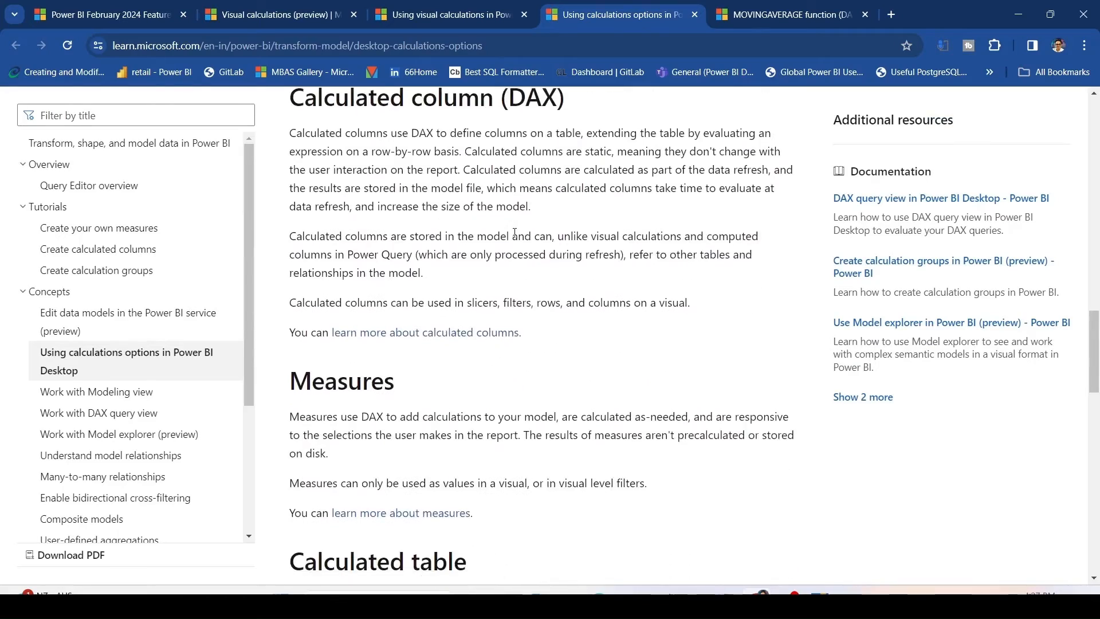
pyautogui.scroll(-6, 514, 232)
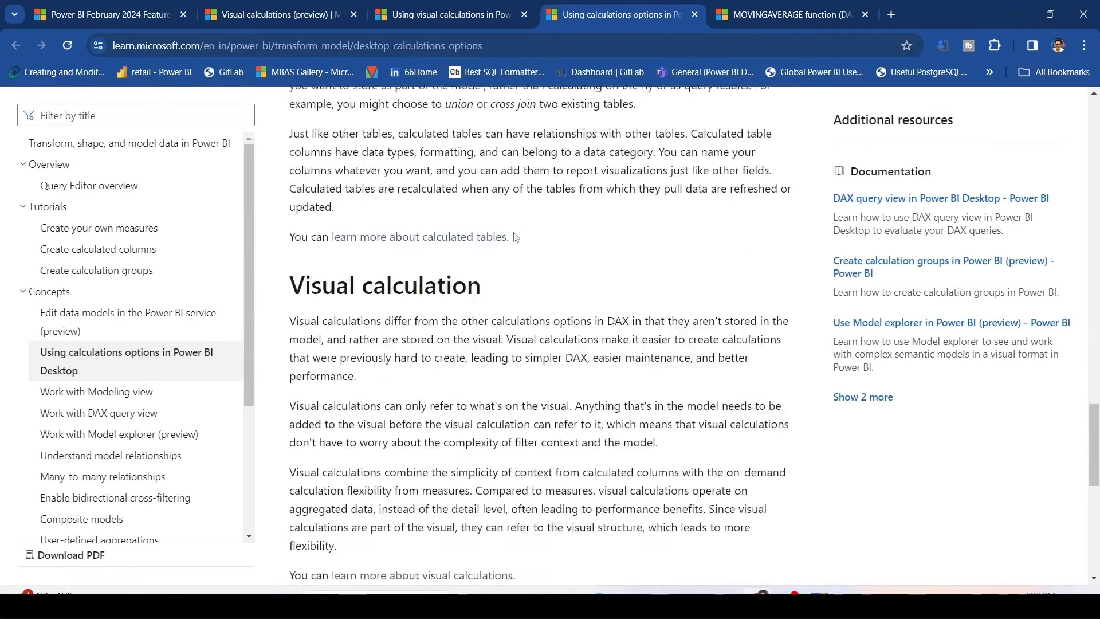
# Switch back to the Using visual calculations documentation and read its edit mode and Profit formula bar example sections.
pyautogui.click(462, 16)
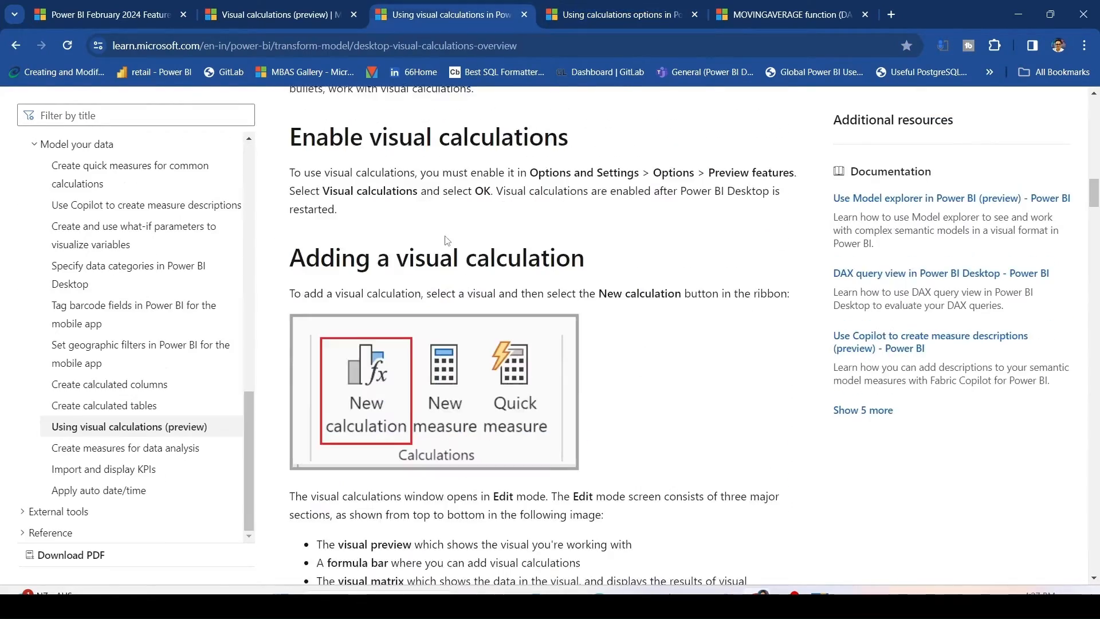
pyautogui.scroll(-4, 447, 240)
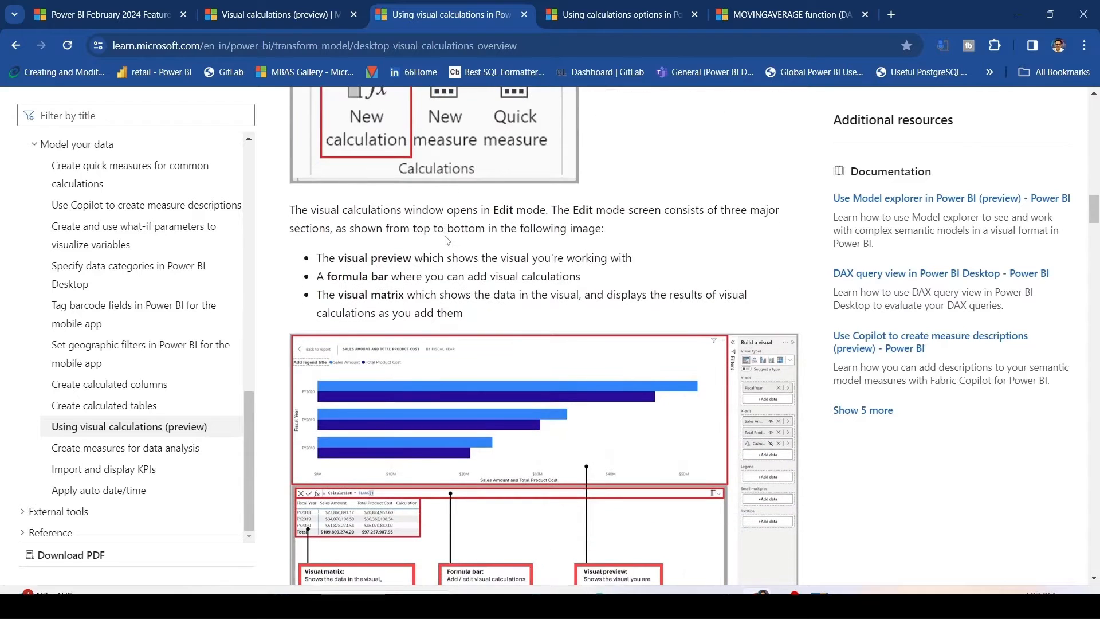
pyautogui.scroll(-5, 447, 239)
pyautogui.scroll(-5, 446, 240)
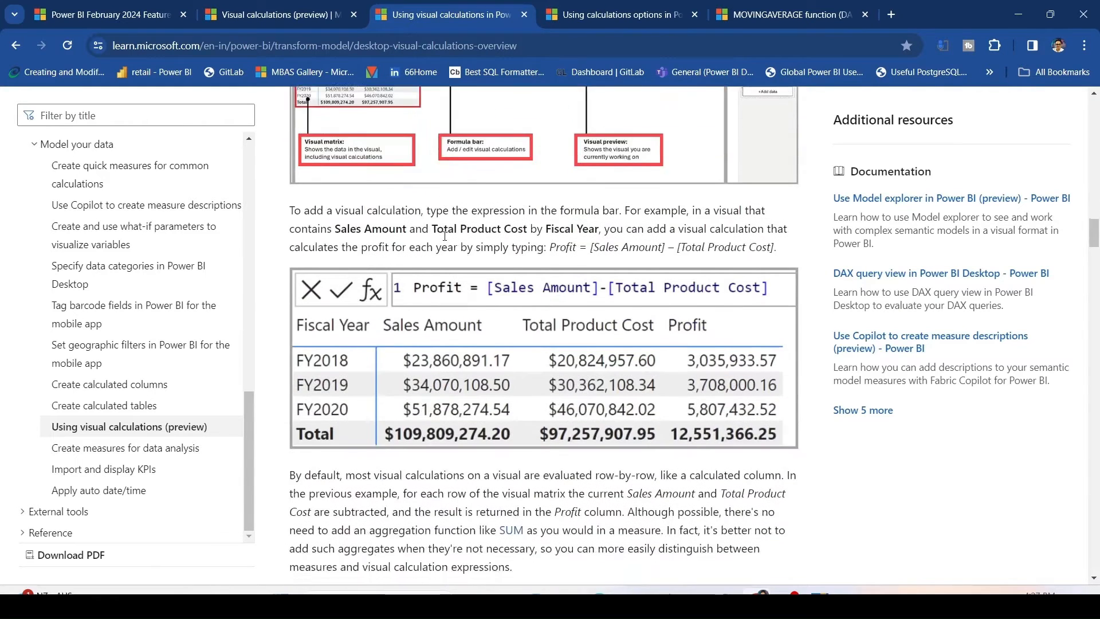
pyautogui.scroll(-5, 446, 240)
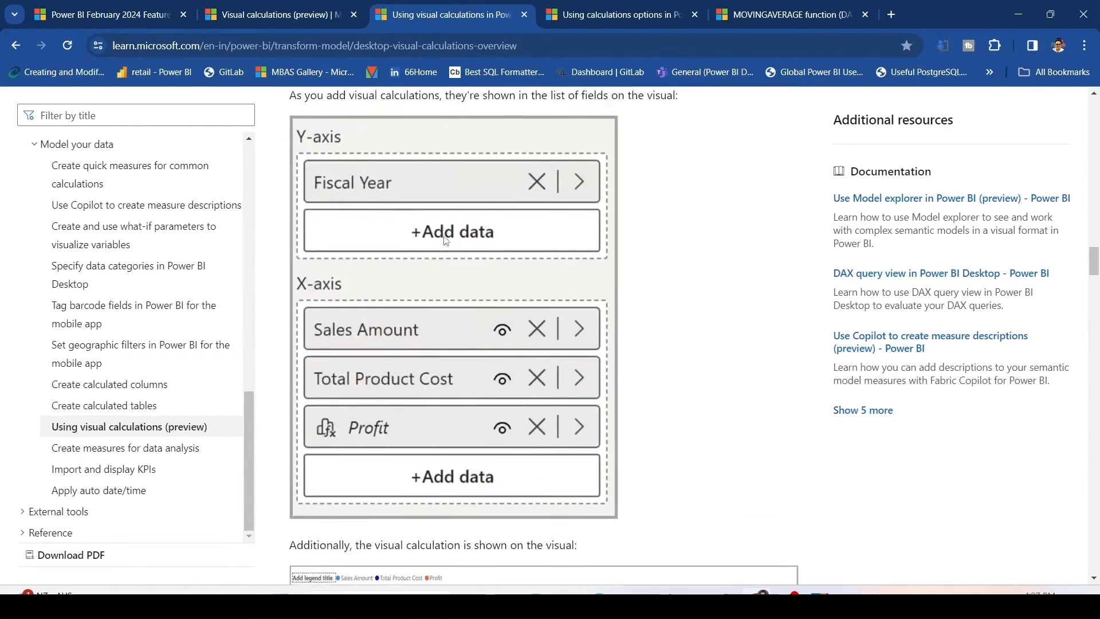
pyautogui.scroll(8, 436, 245)
pyautogui.scroll(2, 433, 247)
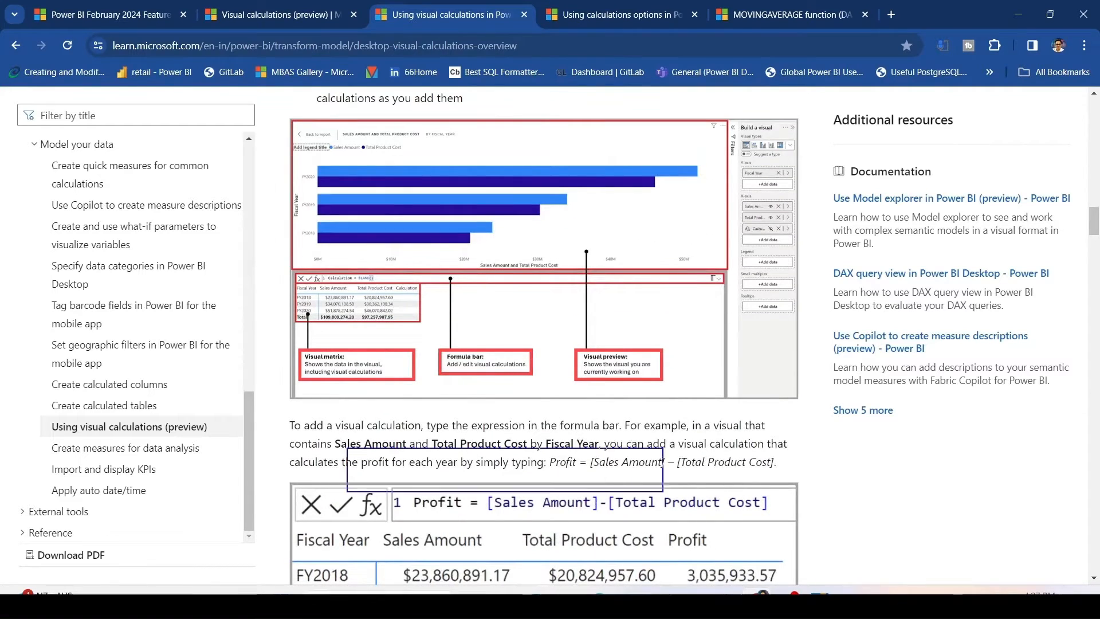
pyautogui.scroll(-8, 647, 437)
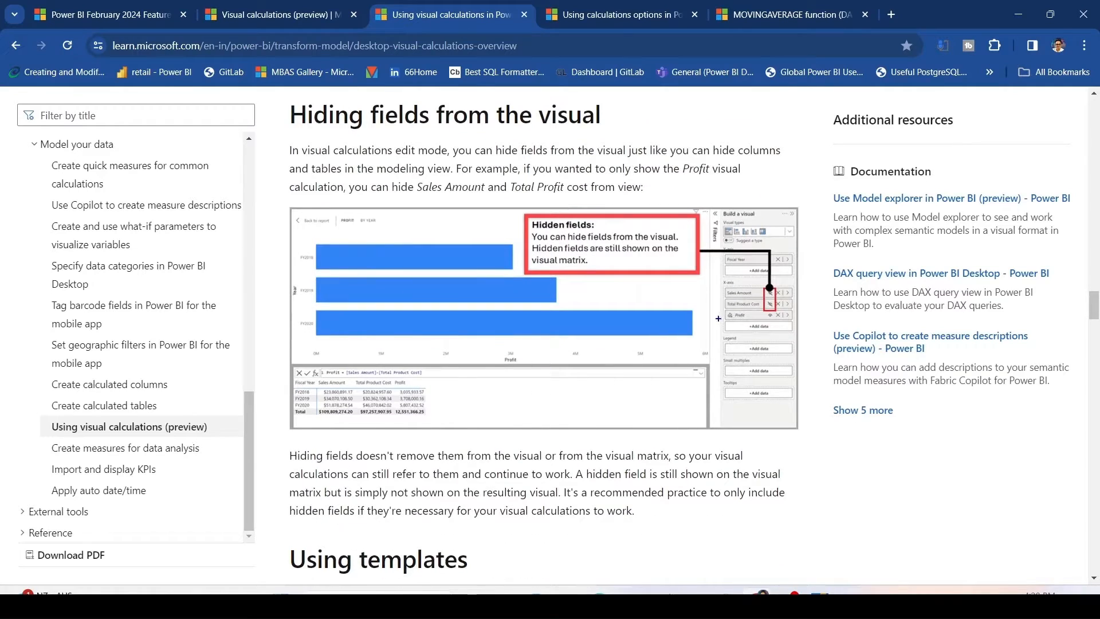
# Highlight the example text in the Hiding fields from the visual section and scroll on to Using templates.
pyautogui.moveTo(749, 276); pyautogui.dragTo(793, 331)
pyautogui.press('Escape')
pyautogui.moveTo(493, 150); pyautogui.dragTo(784, 150)
pyautogui.moveTo(295, 169); pyautogui.dragTo(645, 190)
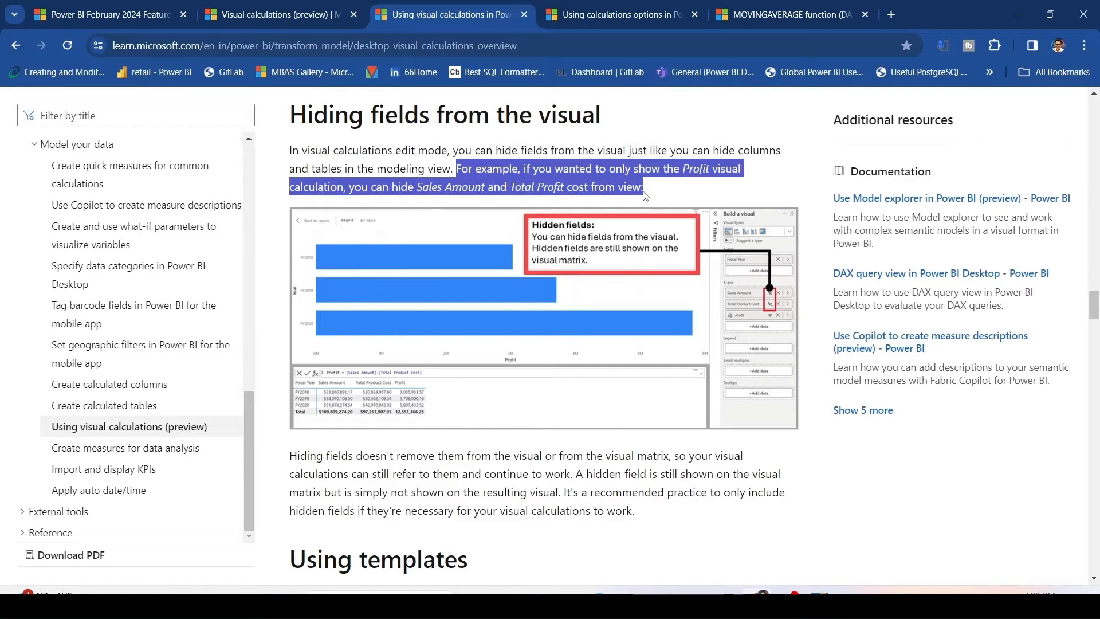
pyautogui.scroll(-7, 441, 245)
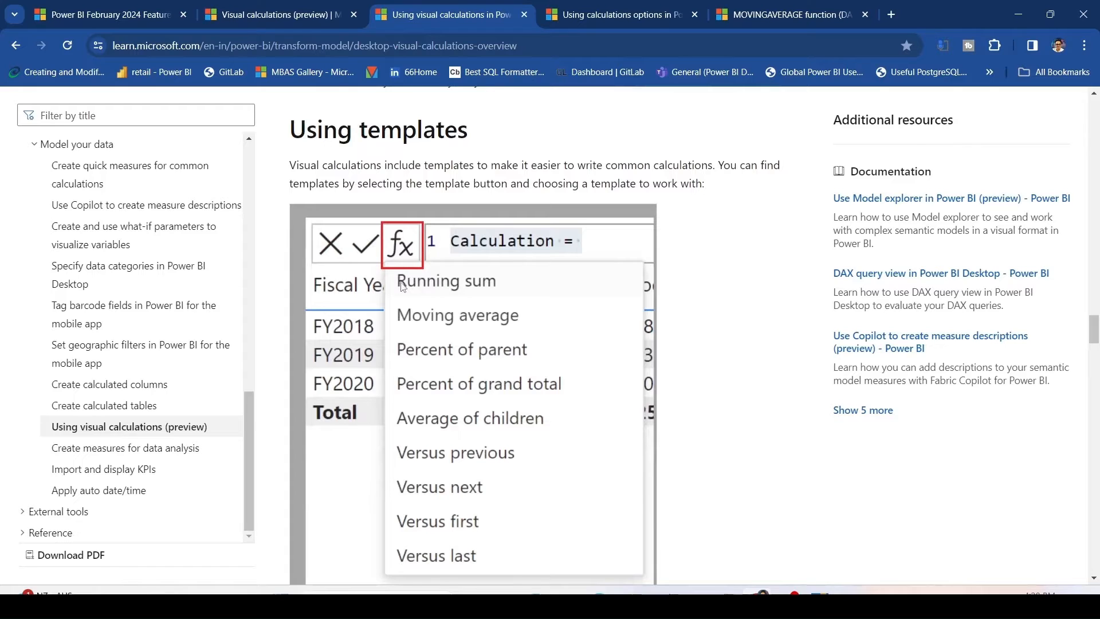
# Read the list of available templates, highlighting the RUNNINGSUM, MOVINGAVERAGE and Percent of parent descriptions.
pyautogui.scroll(-1, 404, 287)
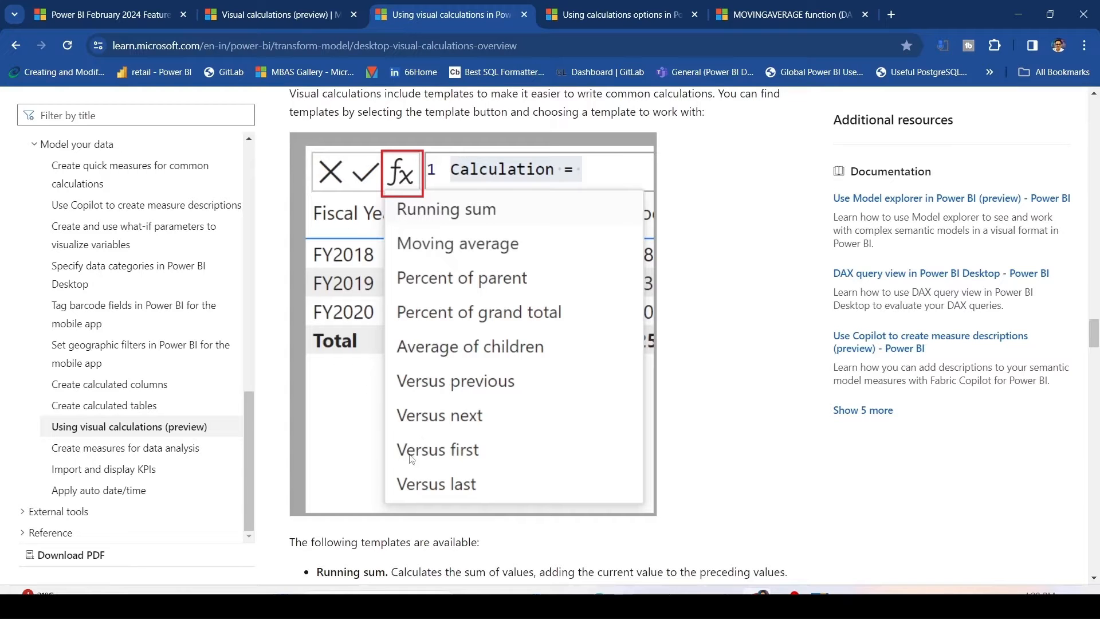
pyautogui.scroll(-3, 439, 456)
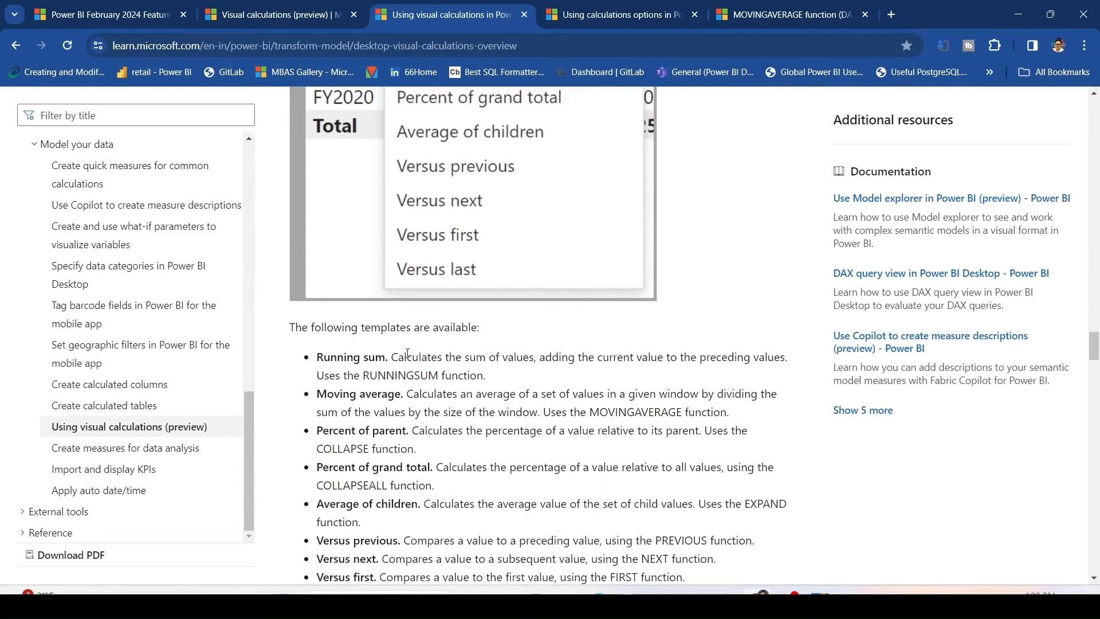
pyautogui.scroll(-1, 400, 337)
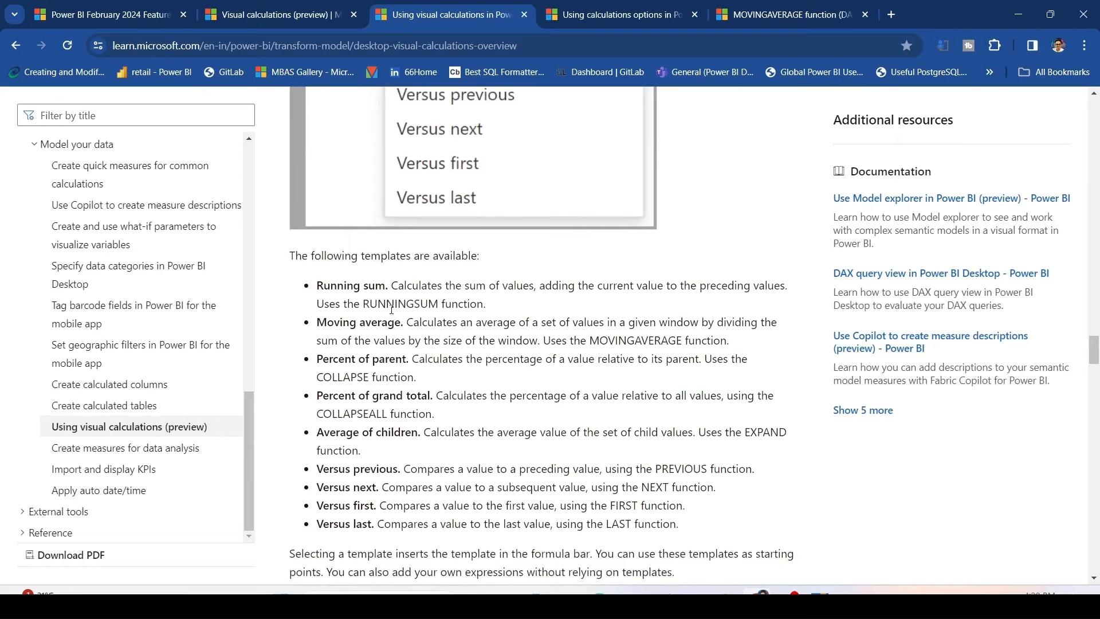
pyautogui.doubleClick(391, 304)
pyautogui.doubleClick(656, 342)
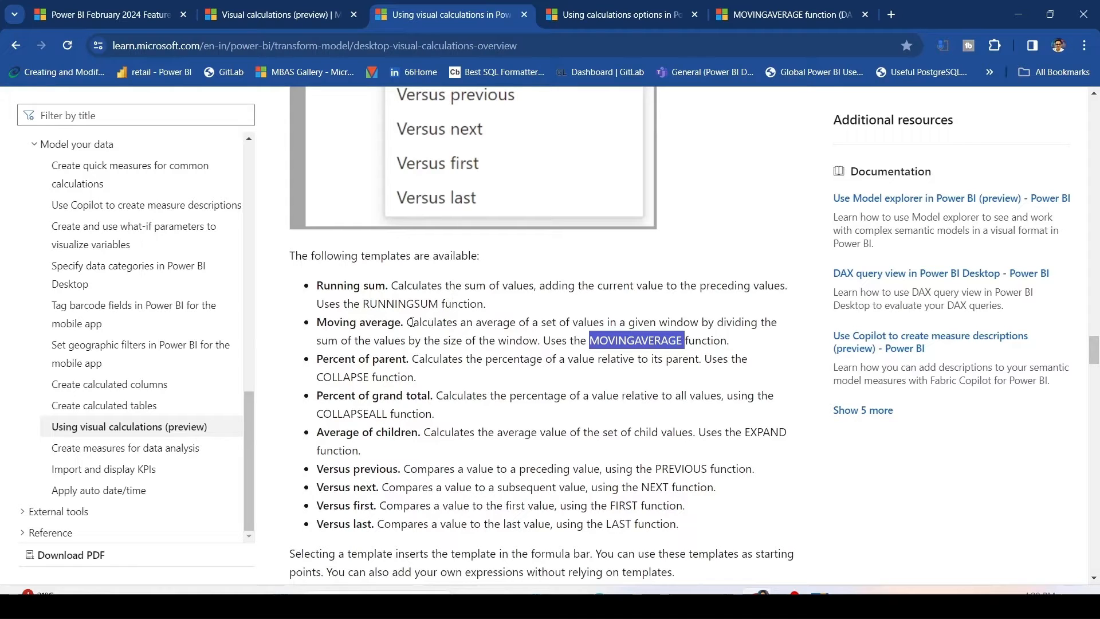
pyautogui.moveTo(411, 322); pyautogui.dragTo(776, 341)
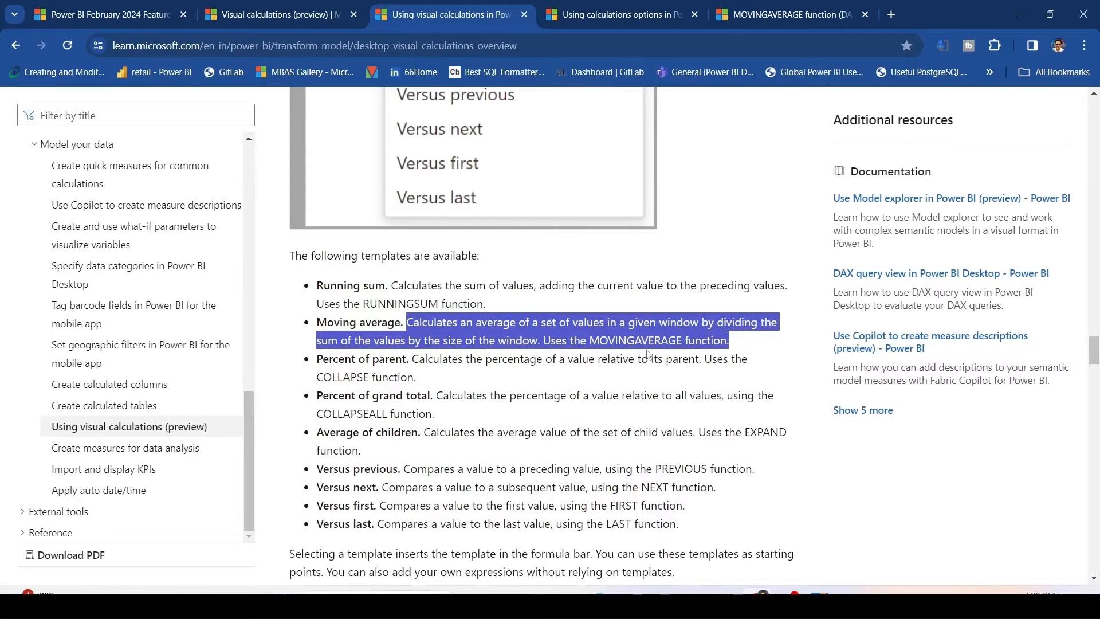
pyautogui.scroll(-1, 417, 290)
pyautogui.click(418, 290)
pyautogui.moveTo(410, 290); pyautogui.dragTo(716, 295)
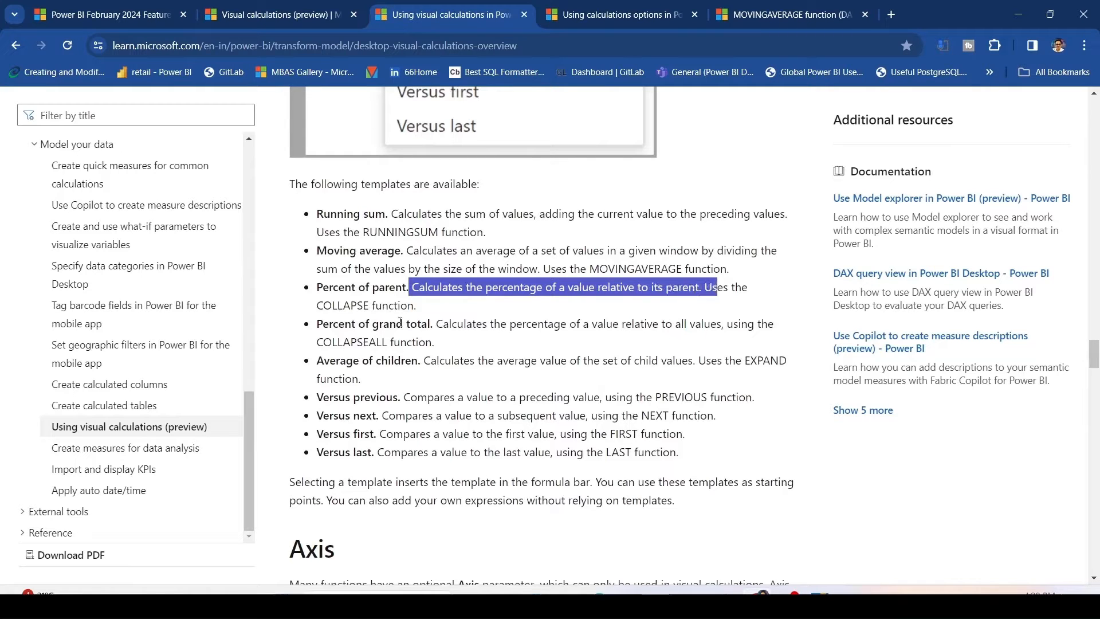
# Highlight the COLLAPSE function and the Percent of grand total description, scrolling on to the Axis section.
pyautogui.doubleClick(347, 305)
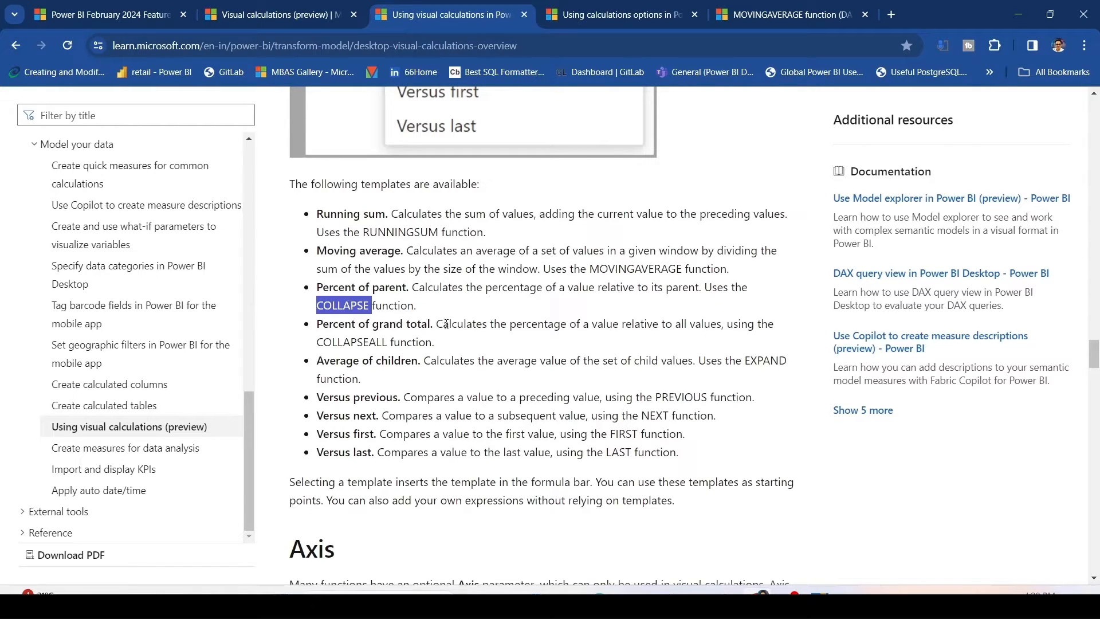
pyautogui.moveTo(444, 324); pyautogui.dragTo(716, 325)
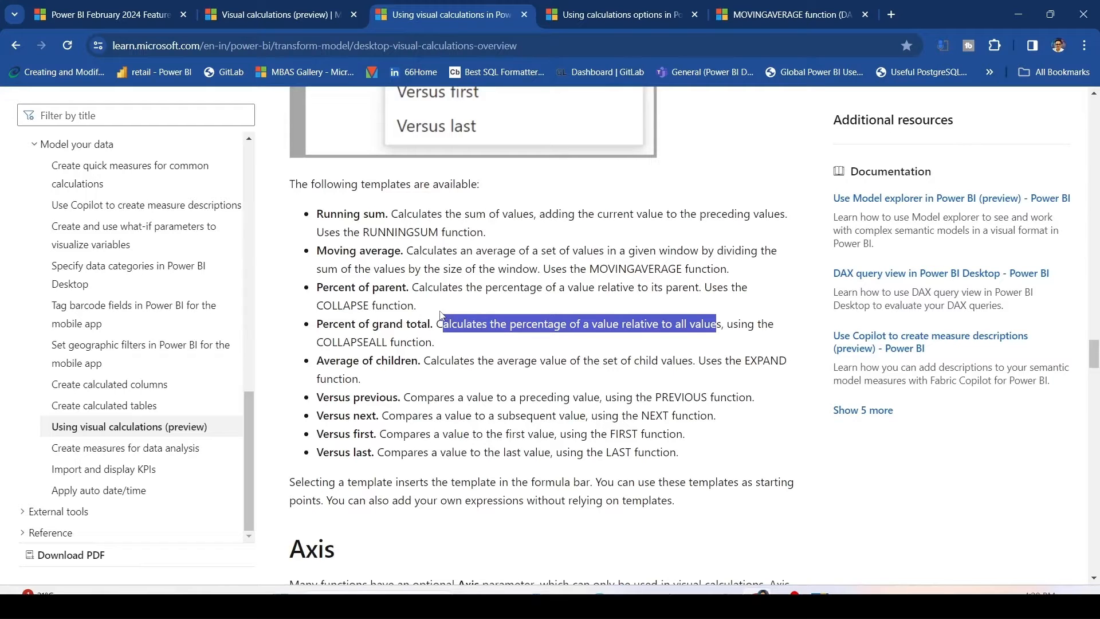
pyautogui.scroll(-1, 441, 315)
pyautogui.click(423, 292)
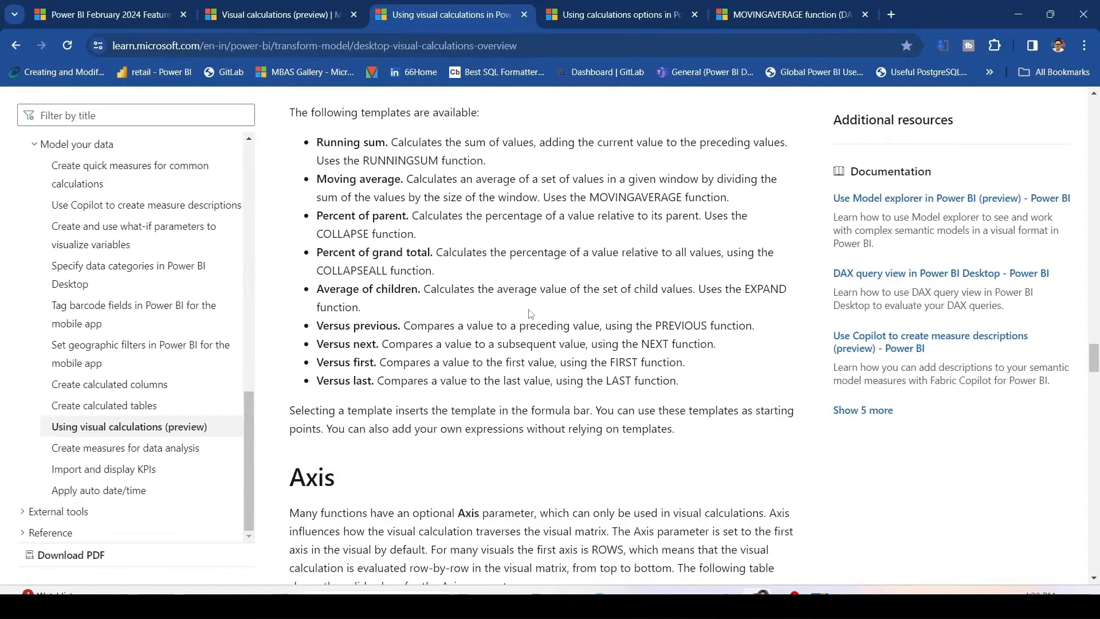
pyautogui.scroll(-1, 424, 269)
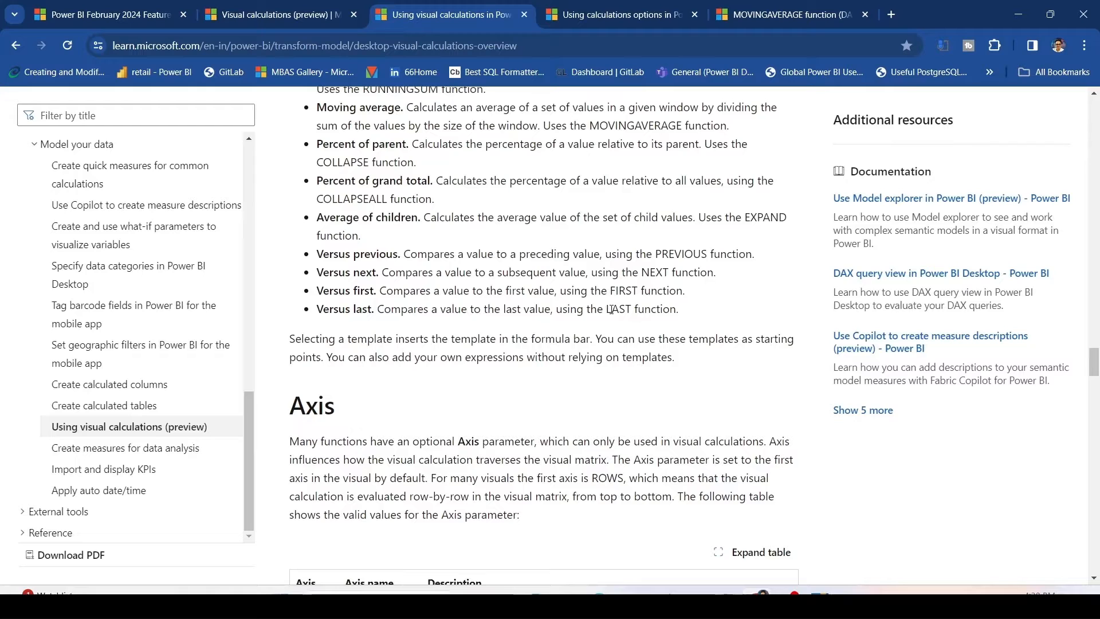
pyautogui.scroll(-3, 479, 308)
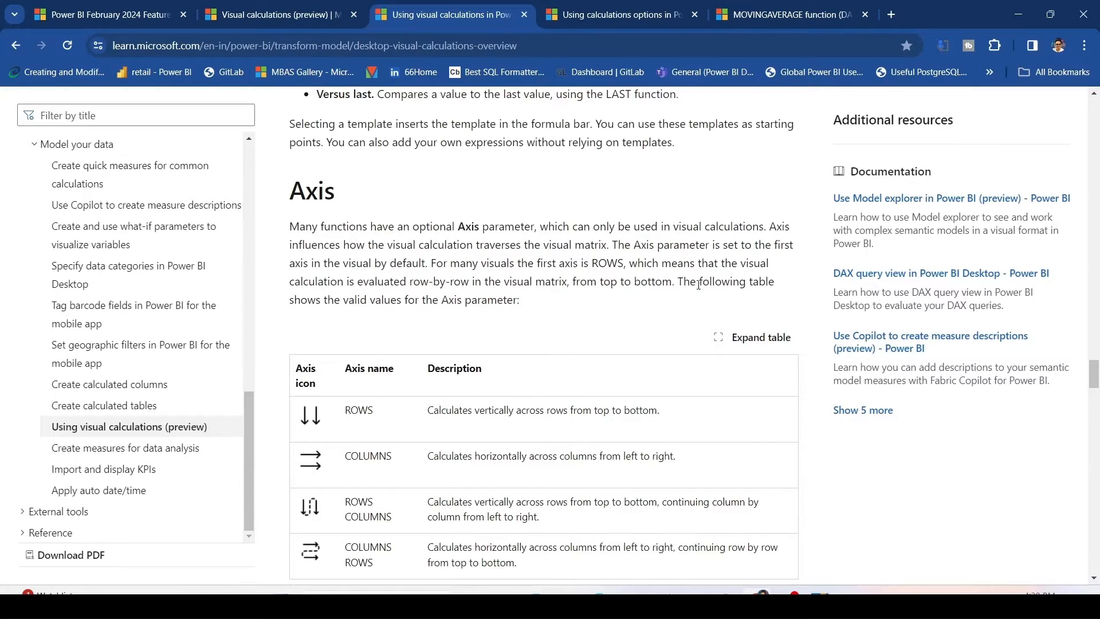
# Highlight each row description in the table of valid Axis parameter values.
pyautogui.scroll(-2, 642, 252)
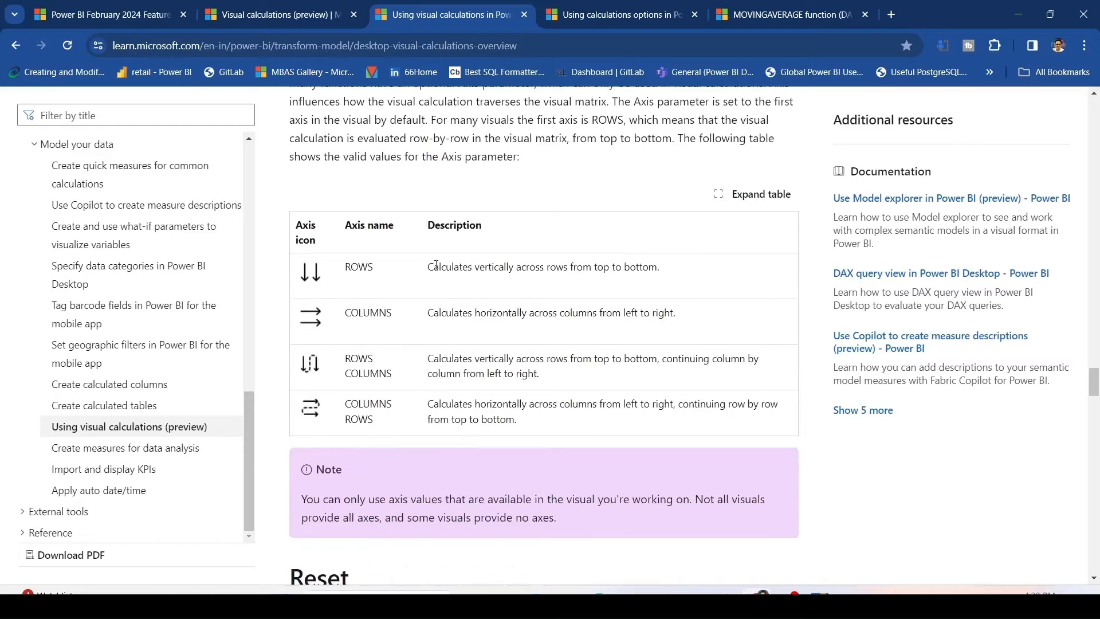
pyautogui.moveTo(427, 267); pyautogui.dragTo(659, 273)
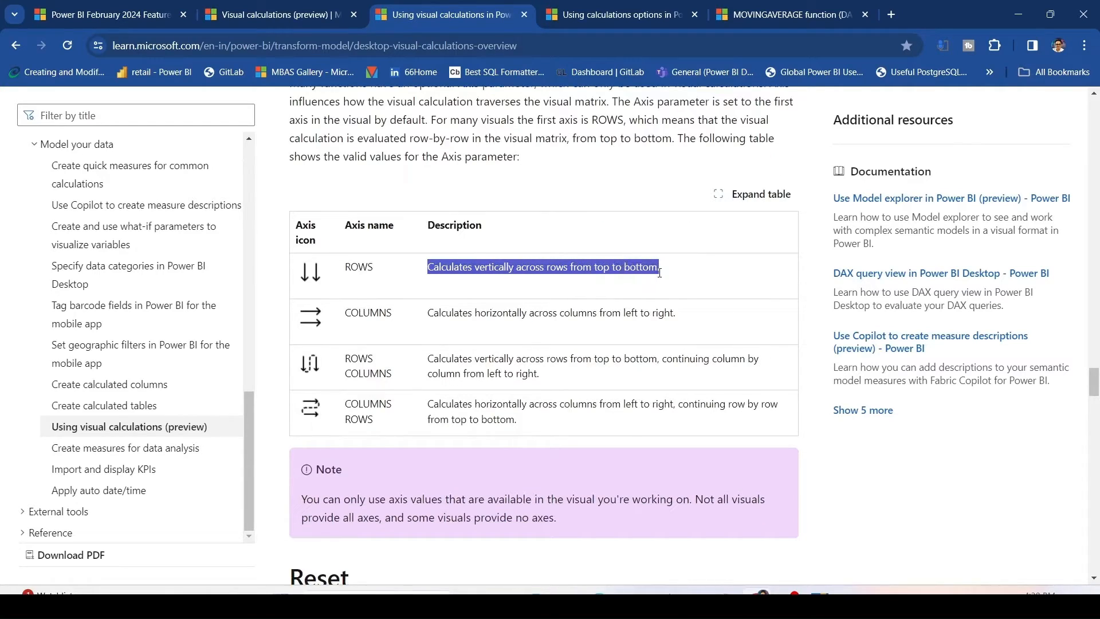
pyautogui.click(430, 313)
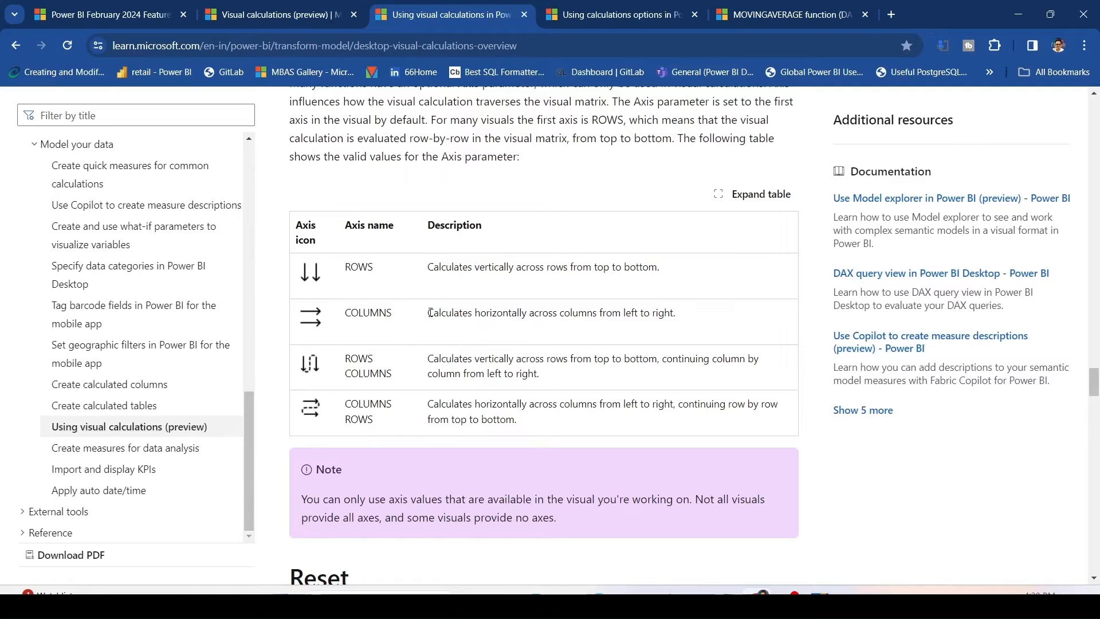
pyautogui.moveTo(431, 313); pyautogui.dragTo(650, 311)
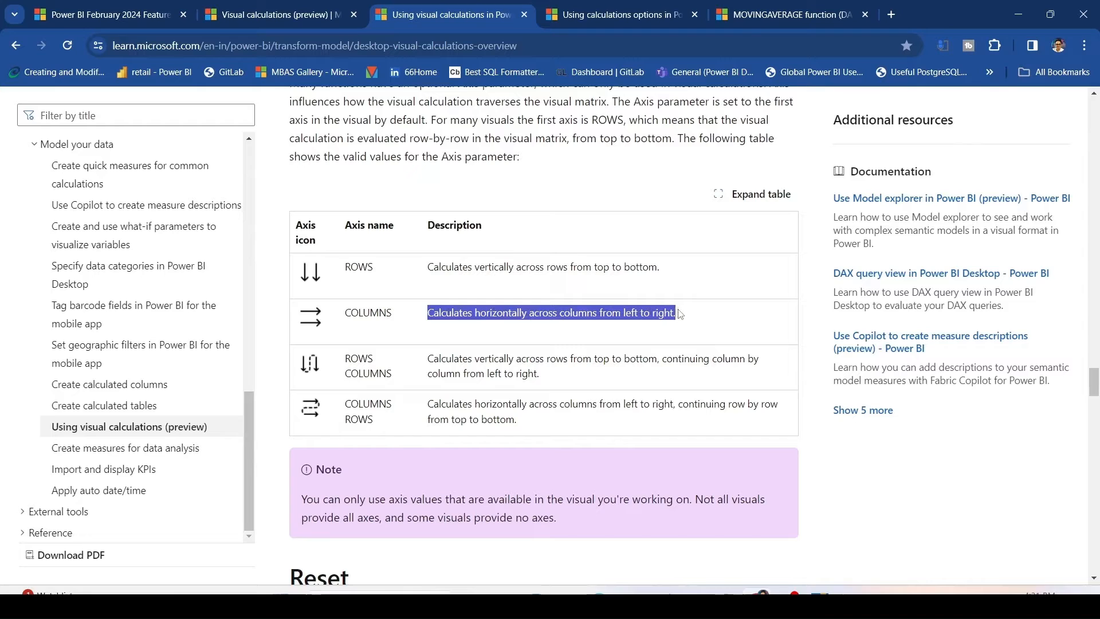
pyautogui.scroll(-1, 536, 299)
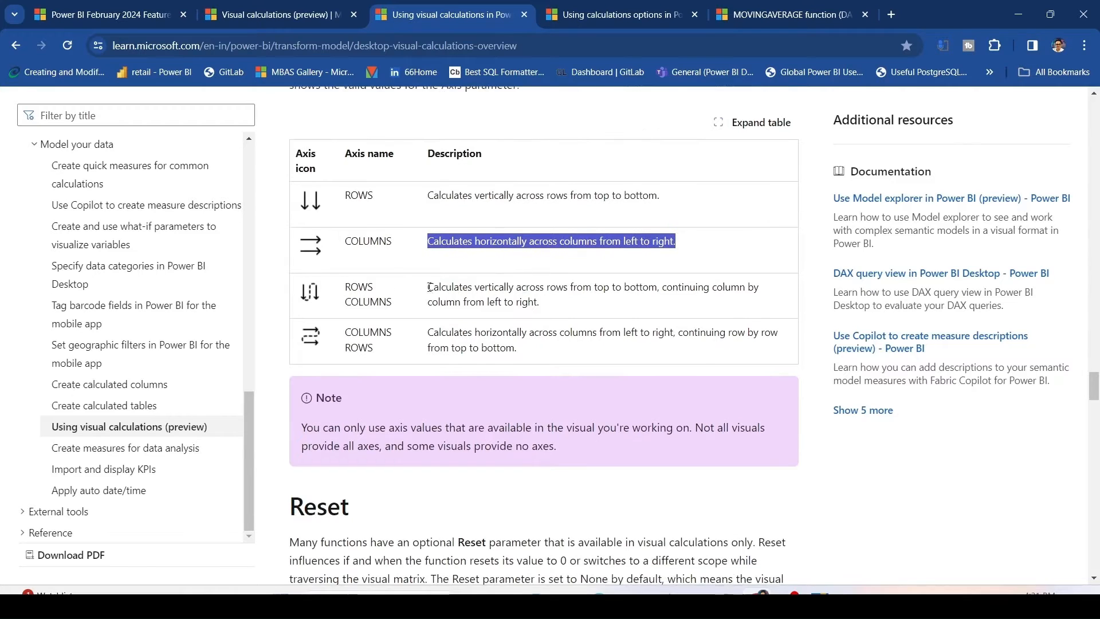
pyautogui.moveTo(425, 291); pyautogui.dragTo(681, 302)
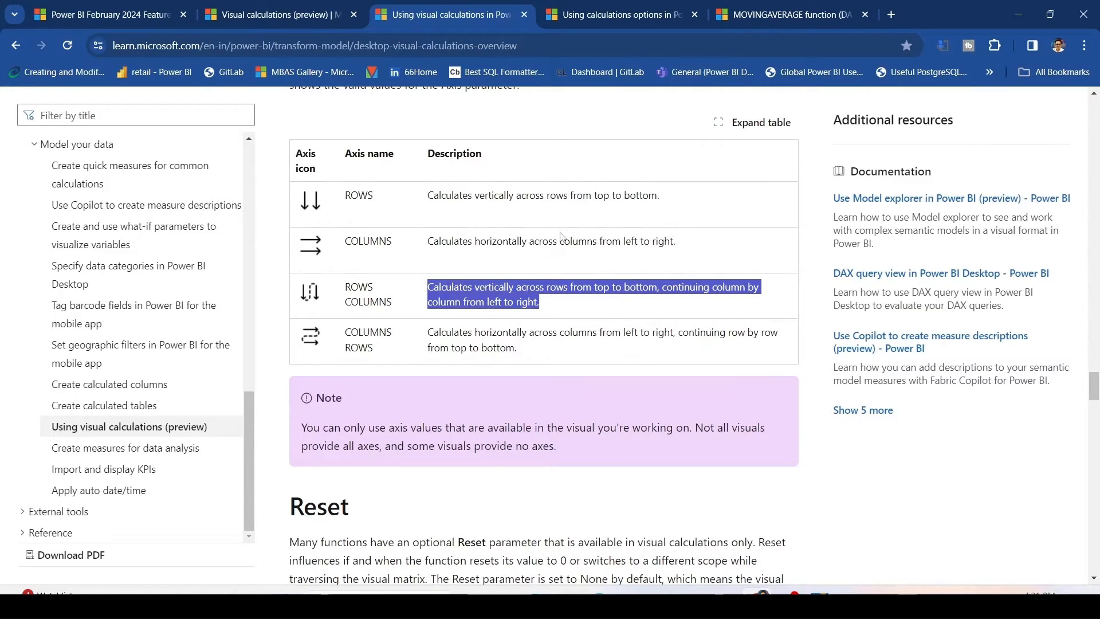
pyautogui.scroll(-1, 561, 237)
pyautogui.click(428, 259)
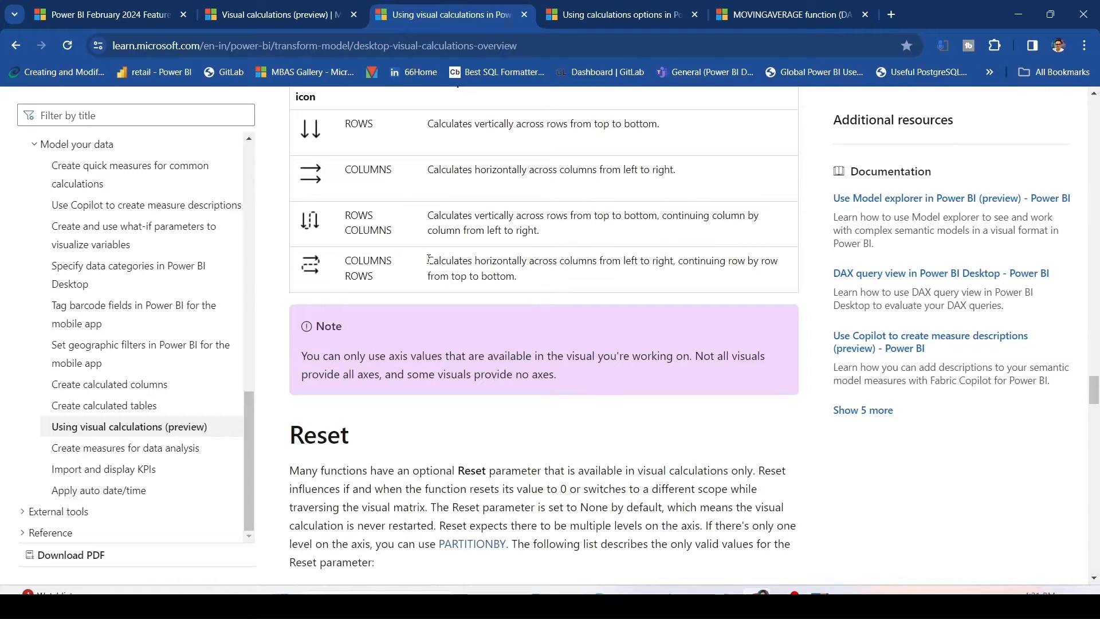
pyautogui.moveTo(429, 259); pyautogui.dragTo(587, 264)
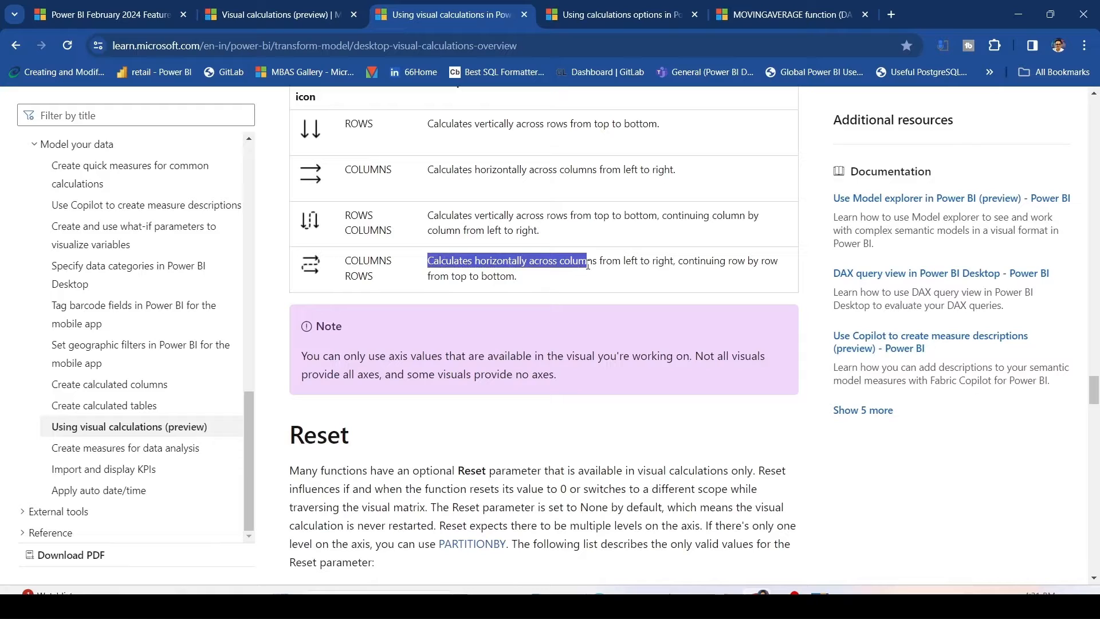
pyautogui.moveTo(587, 264); pyautogui.dragTo(587, 277)
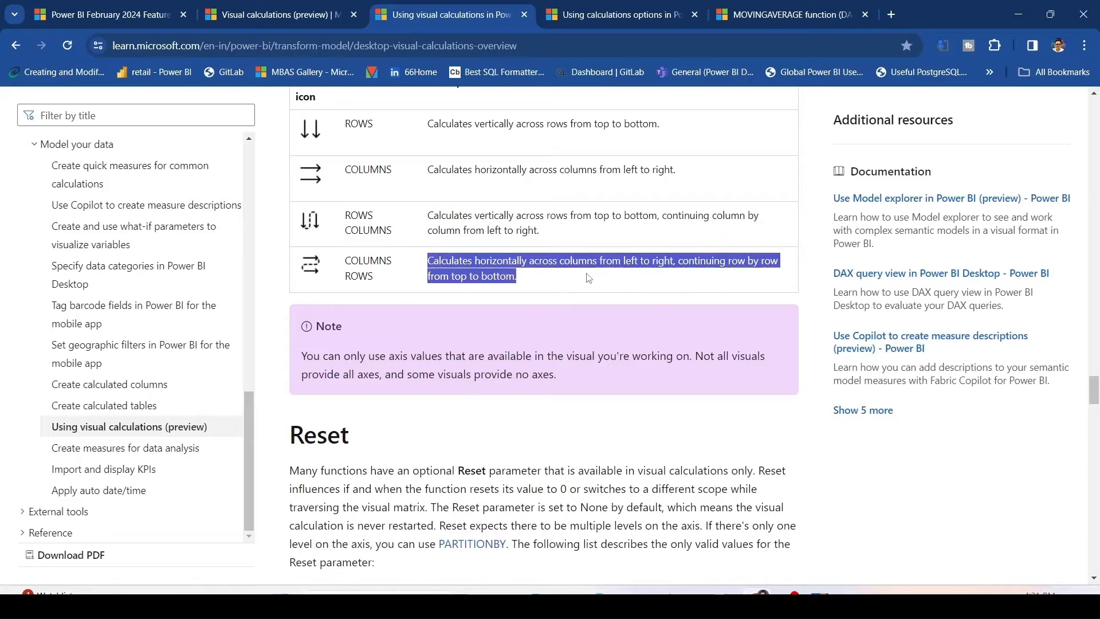
pyautogui.scroll(-2, 535, 227)
pyautogui.click(486, 262)
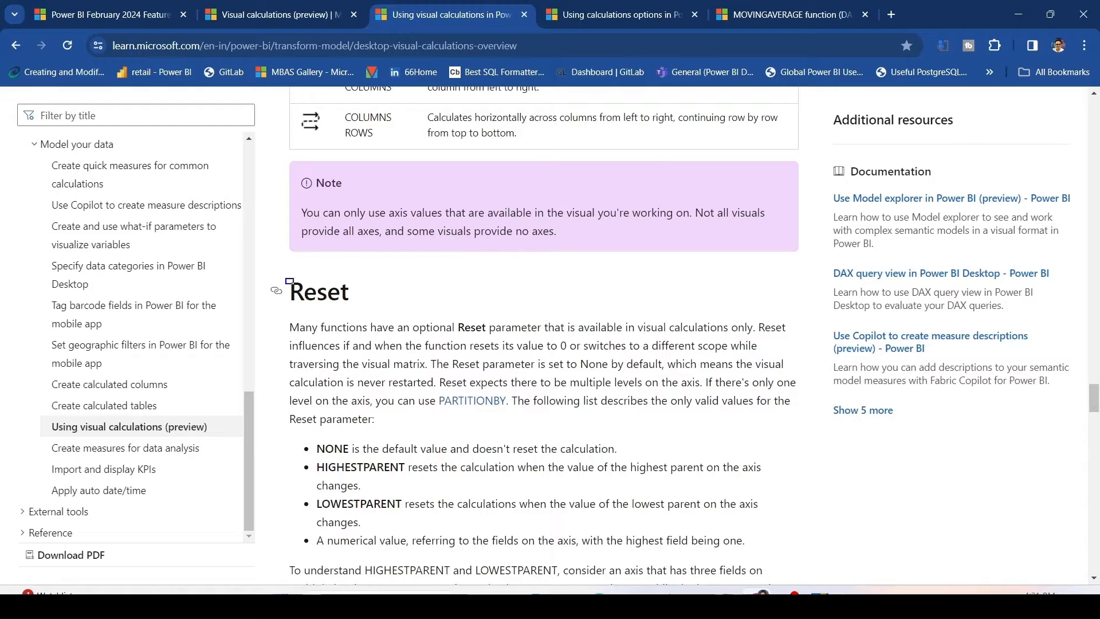
# Read the Reset parameter section and its explanation of HIGHESTPARENT and LOWESTPARENT.
pyautogui.scroll(-1, 344, 290)
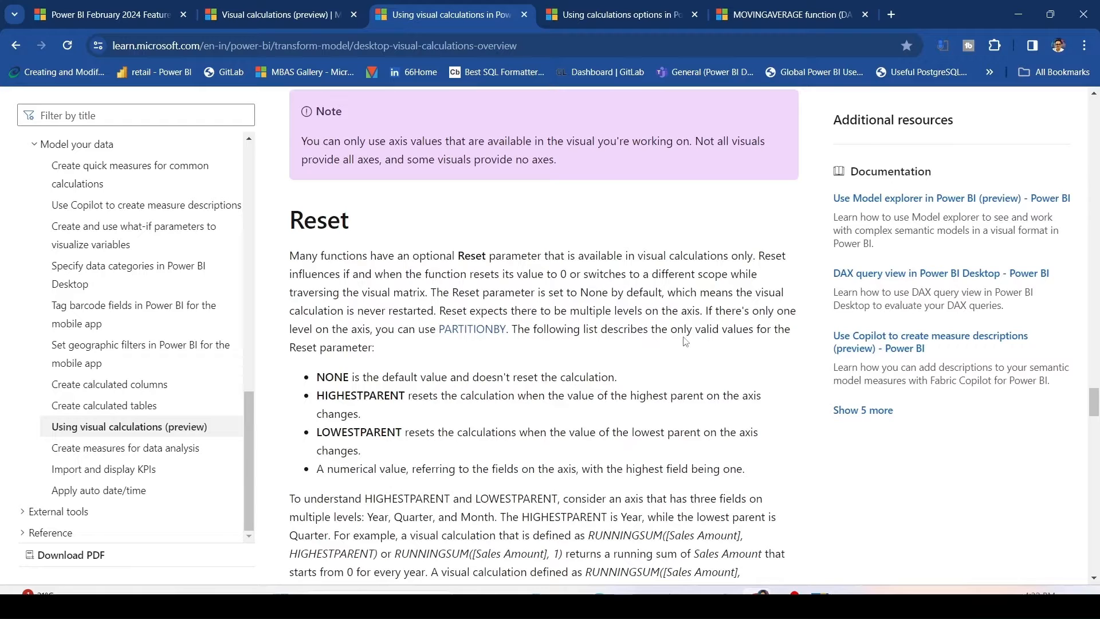
pyautogui.scroll(-1, 396, 353)
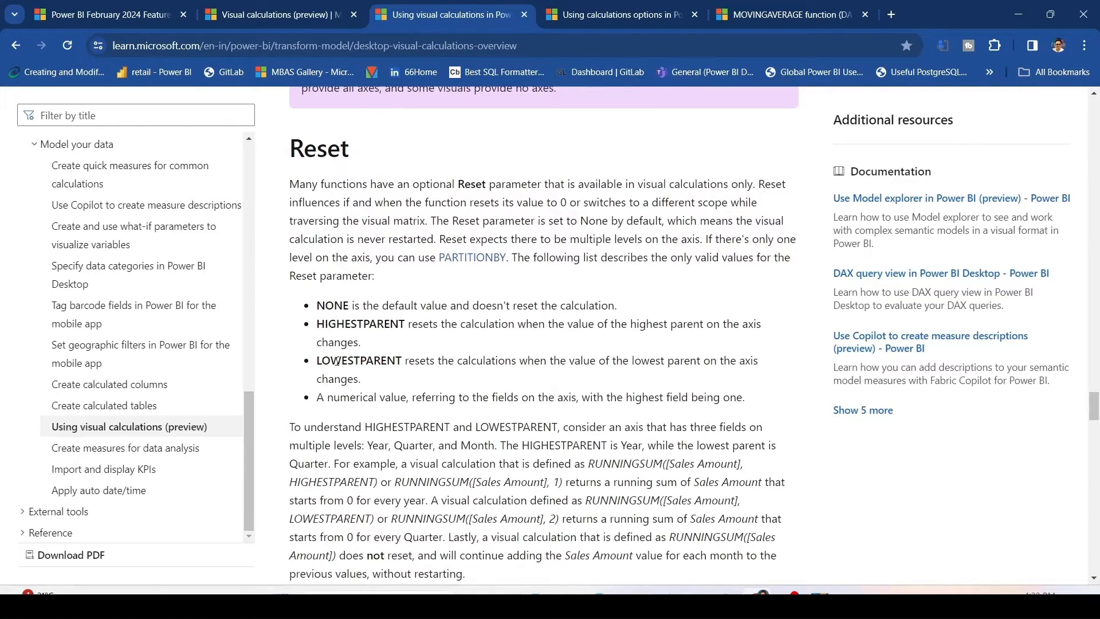
pyautogui.scroll(-2, 447, 312)
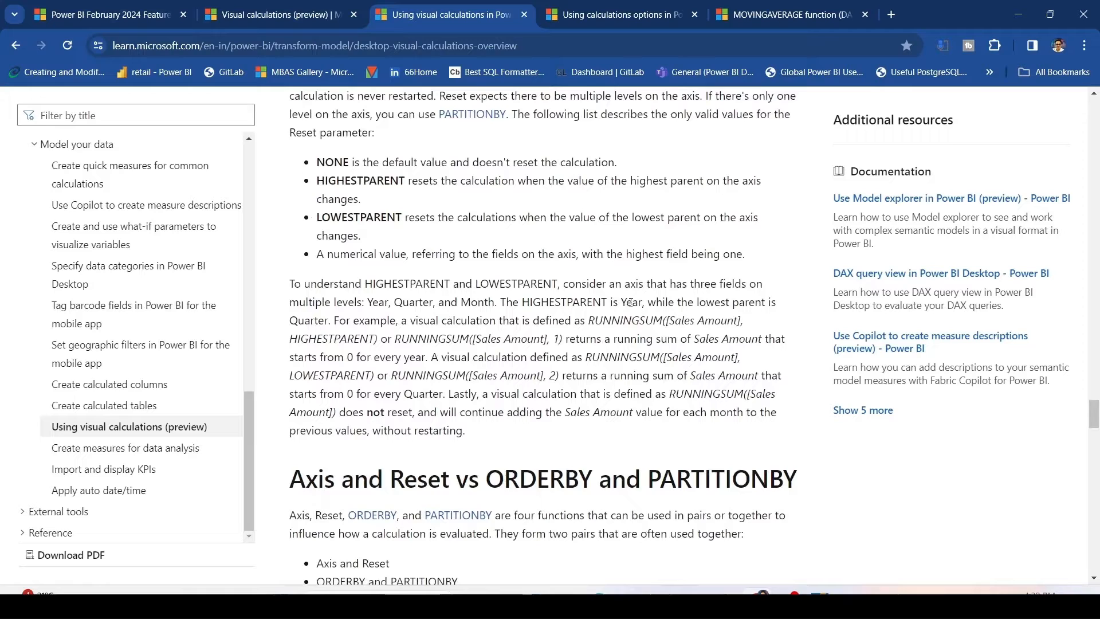
# Highlight the axis levels and the Reset arguments in the HIGHESTPARENT and LOWESTPARENT RUNNINGSUM examples.
pyautogui.moveTo(367, 302); pyautogui.dragTo(451, 303)
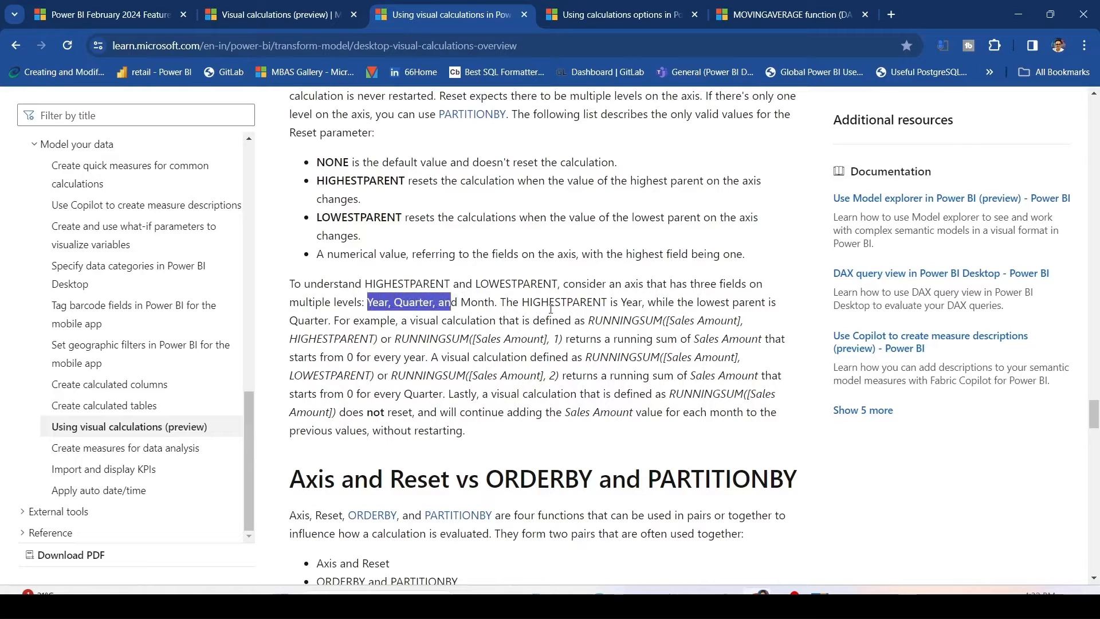
pyautogui.doubleClick(553, 304)
pyautogui.doubleClick(310, 321)
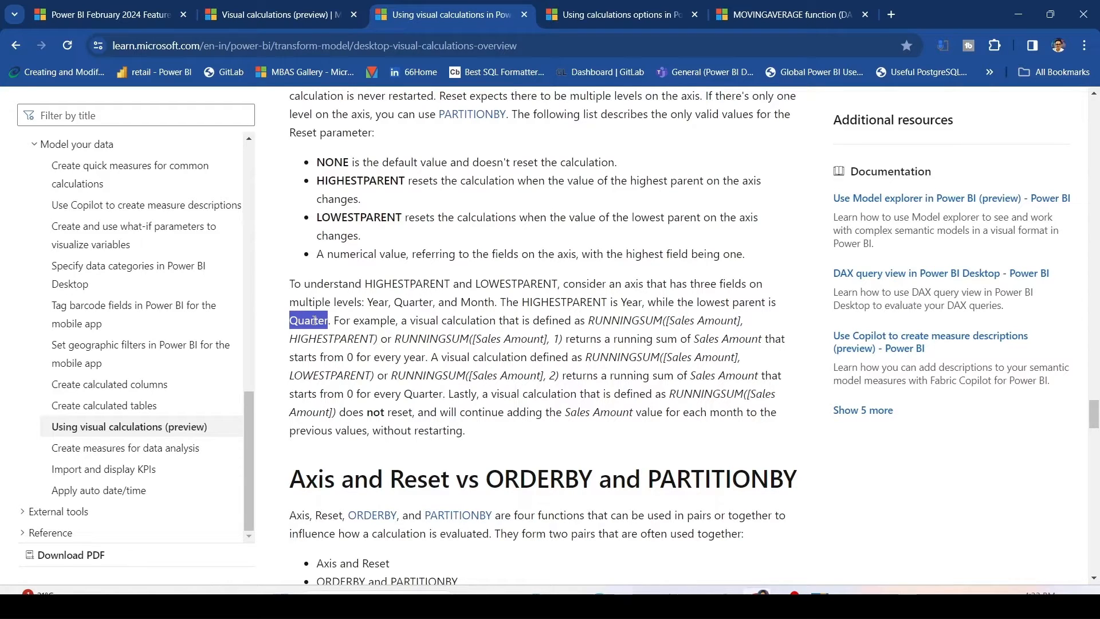
pyautogui.moveTo(566, 338); pyautogui.dragTo(525, 339)
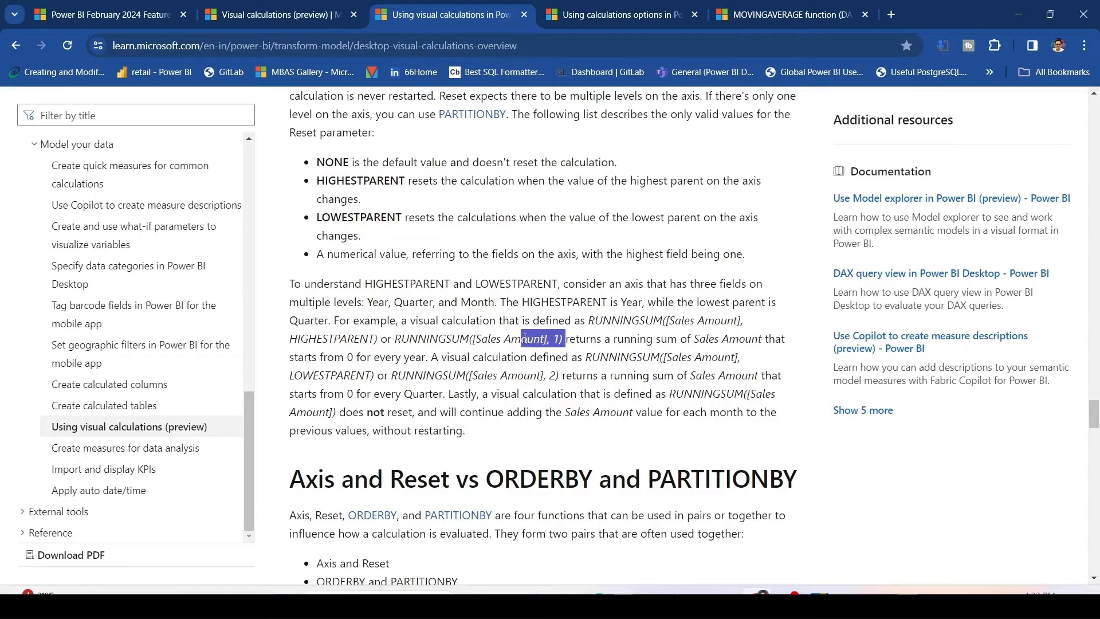
pyautogui.moveTo(537, 376); pyautogui.dragTo(547, 339)
pyautogui.moveTo(556, 376); pyautogui.dragTo(537, 376)
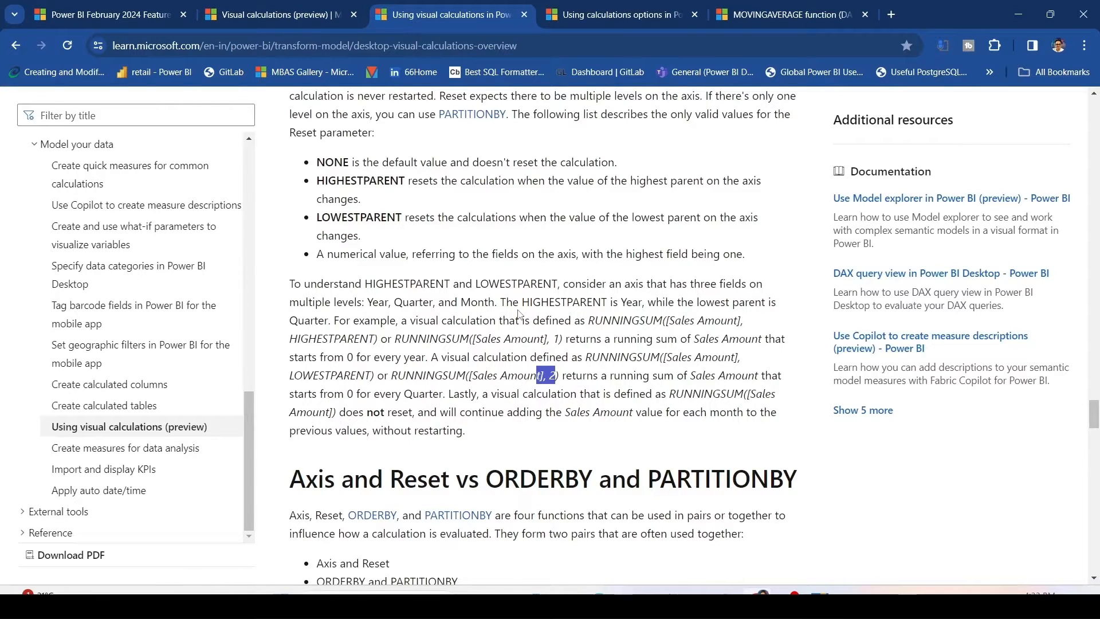
# Read the Axis and Reset vs ORDERBY and PARTITIONBY section, highlighting how the four functions form two pairs.
pyautogui.scroll(-1, 519, 314)
pyautogui.click(397, 301)
pyautogui.scroll(-3, 397, 300)
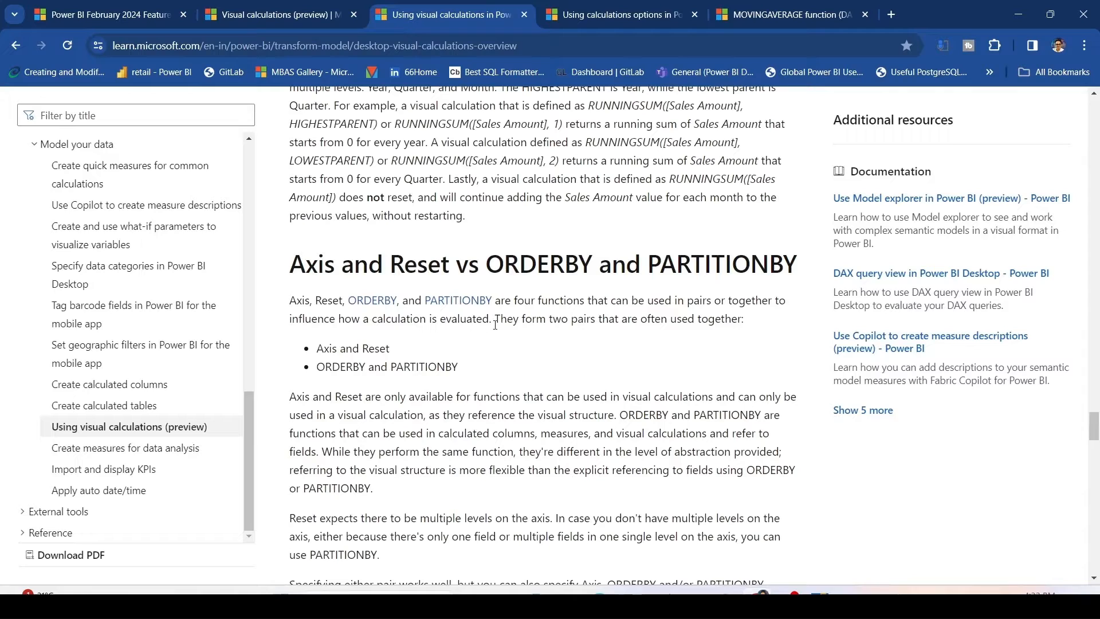
pyautogui.moveTo(502, 325); pyautogui.dragTo(623, 319)
pyautogui.click(584, 351)
# Read the rest of the Axis and Reset comparison and the Available functions table of visual calculation functions.
pyautogui.scroll(-3, 398, 222)
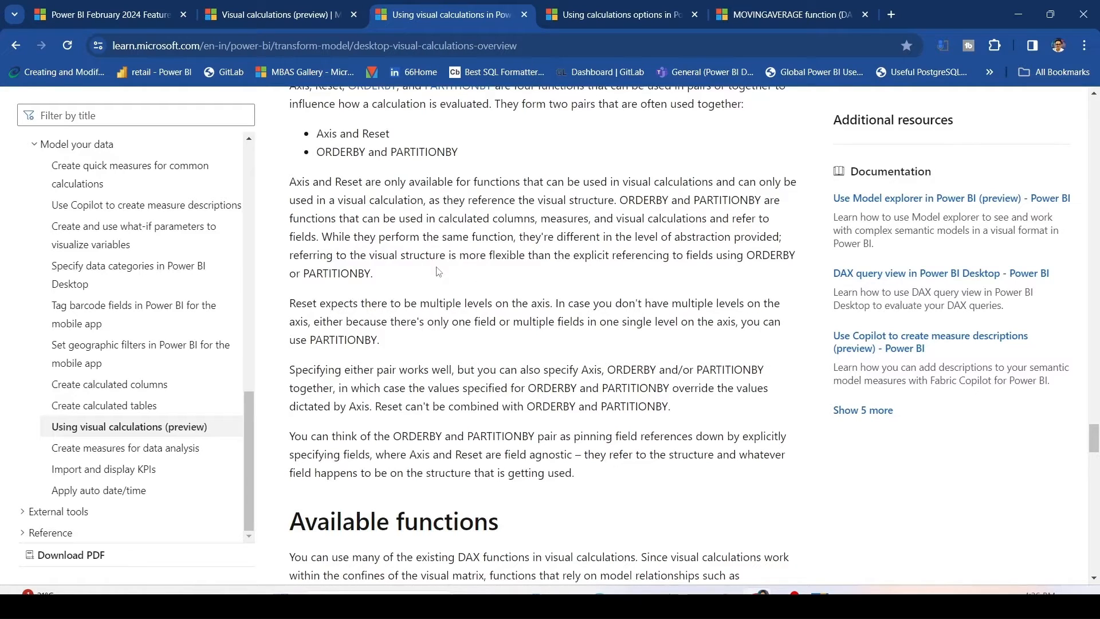
pyautogui.scroll(-5, 437, 271)
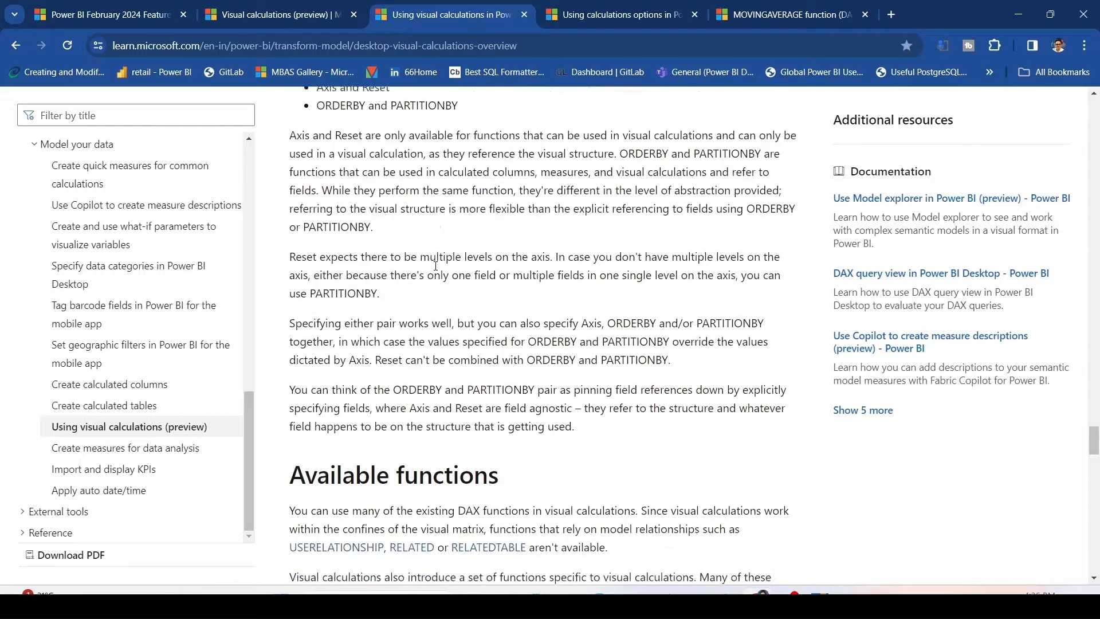
pyautogui.scroll(-1, 435, 265)
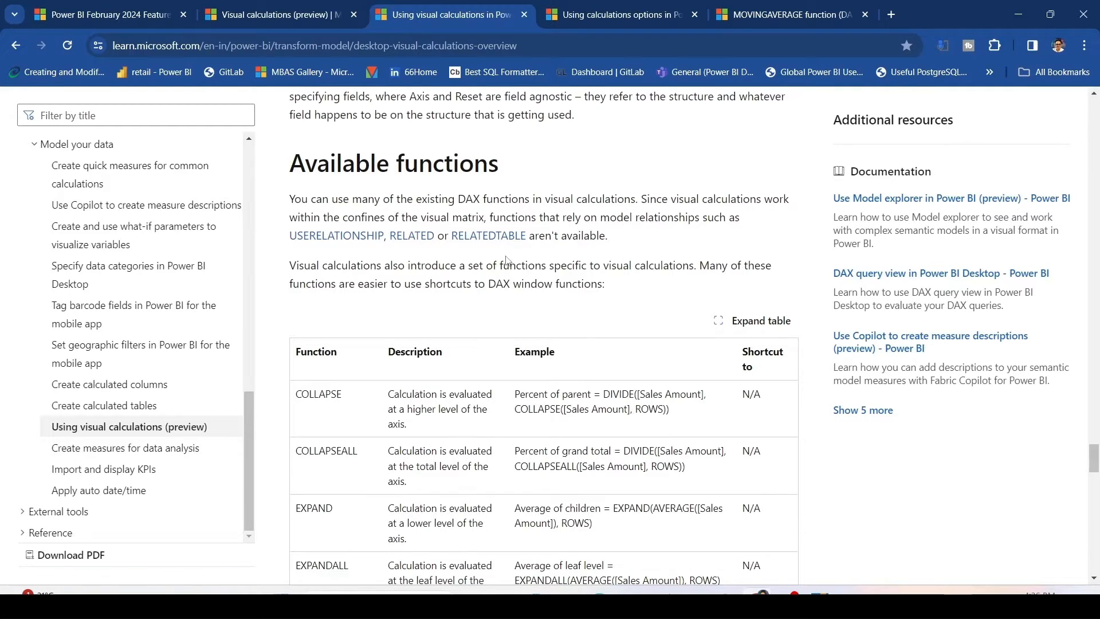
pyautogui.scroll(-3, 364, 225)
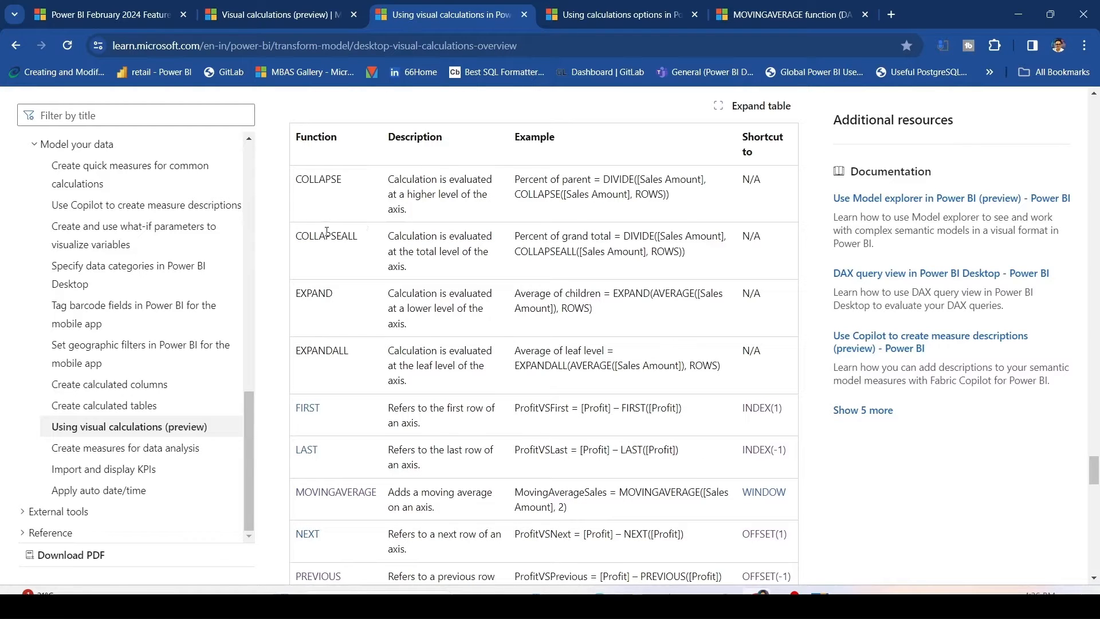
pyautogui.scroll(-1, 328, 225)
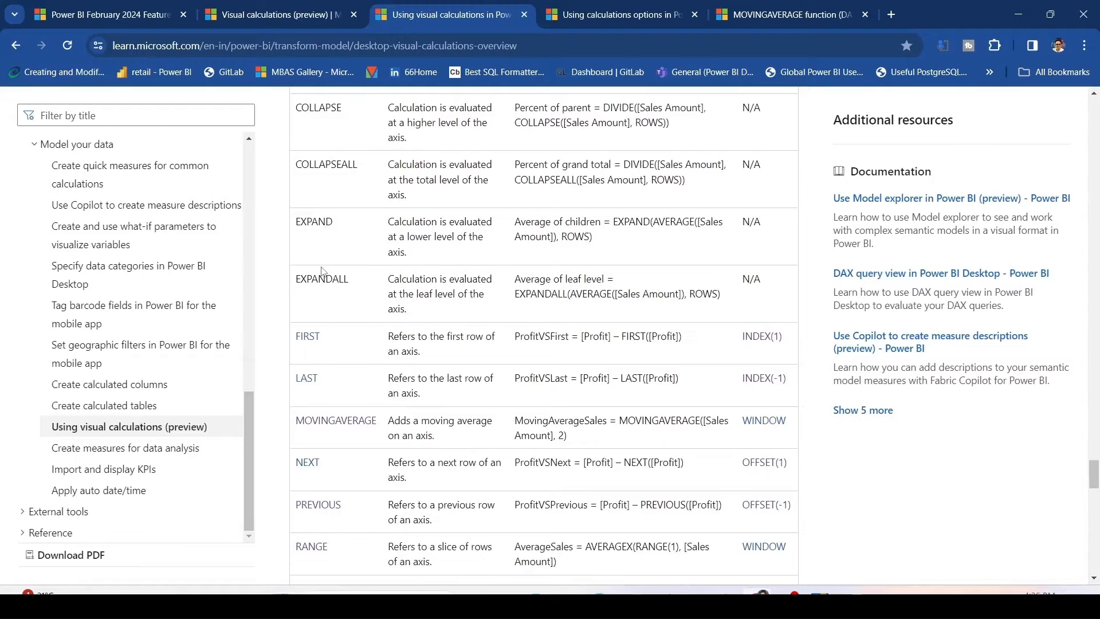
pyautogui.scroll(-2, 322, 271)
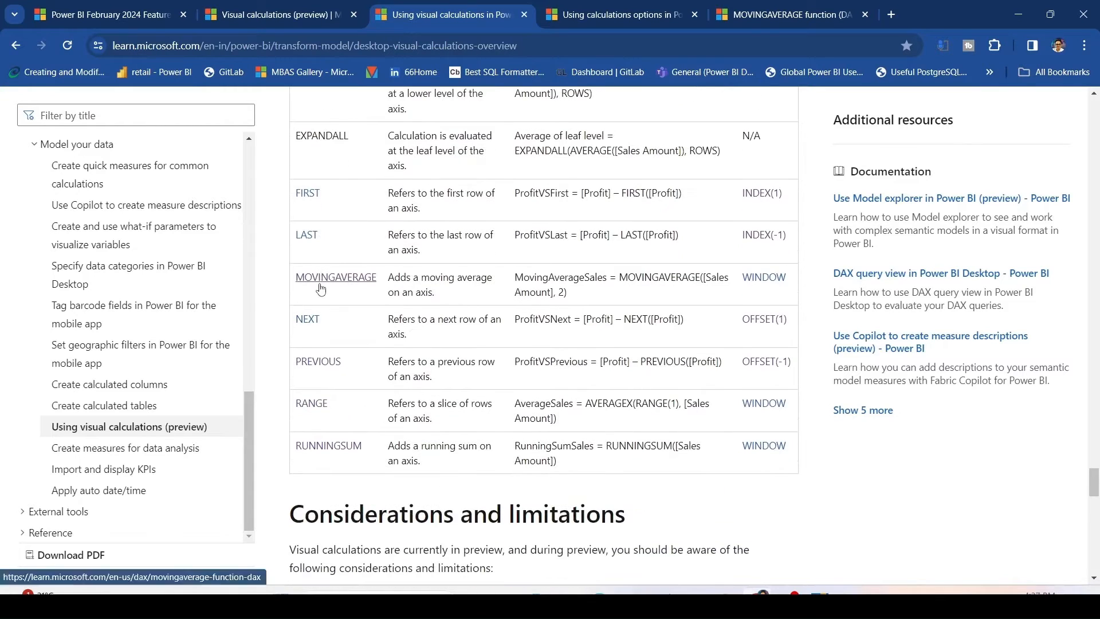
# Read the Considerations and limitations list, including the unsupported visual types.
pyautogui.scroll(-1, 310, 361)
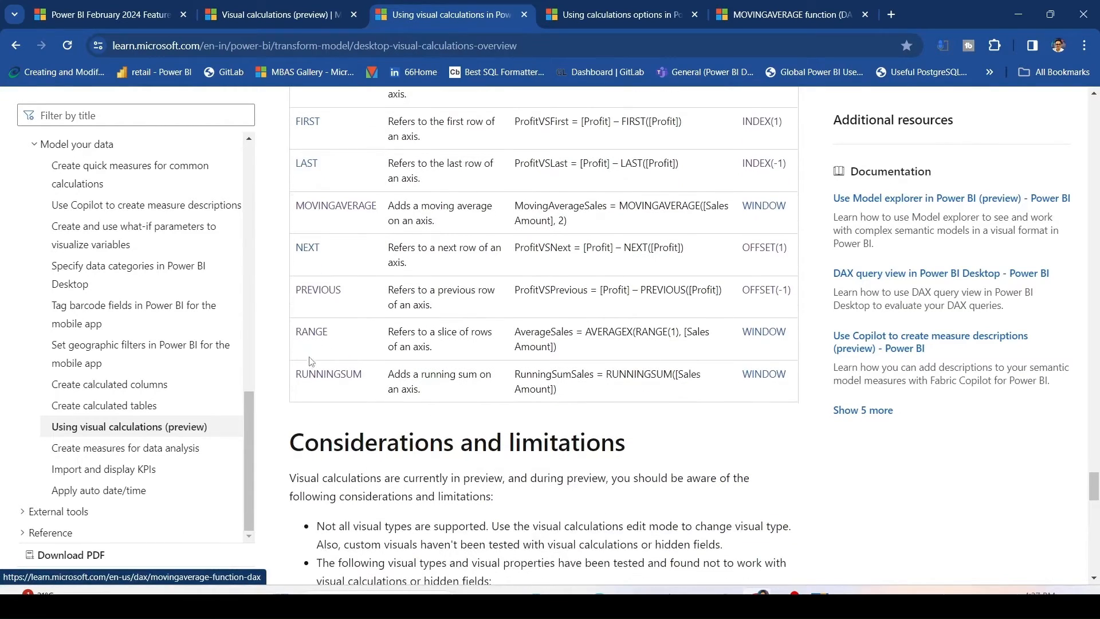
pyautogui.scroll(-2, 314, 378)
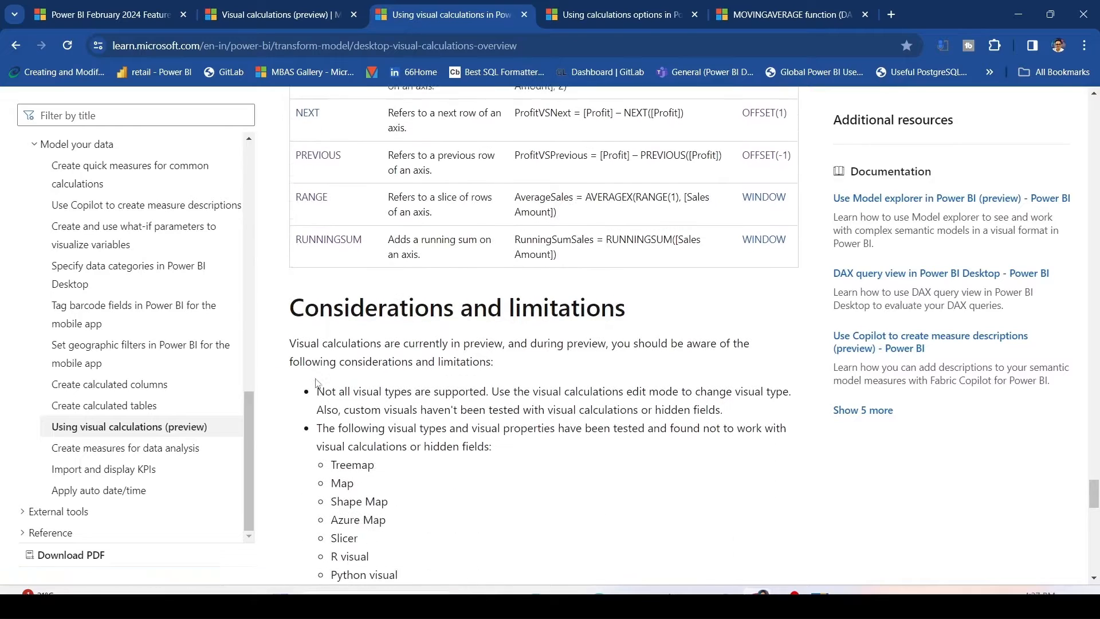
pyautogui.scroll(-1, 316, 383)
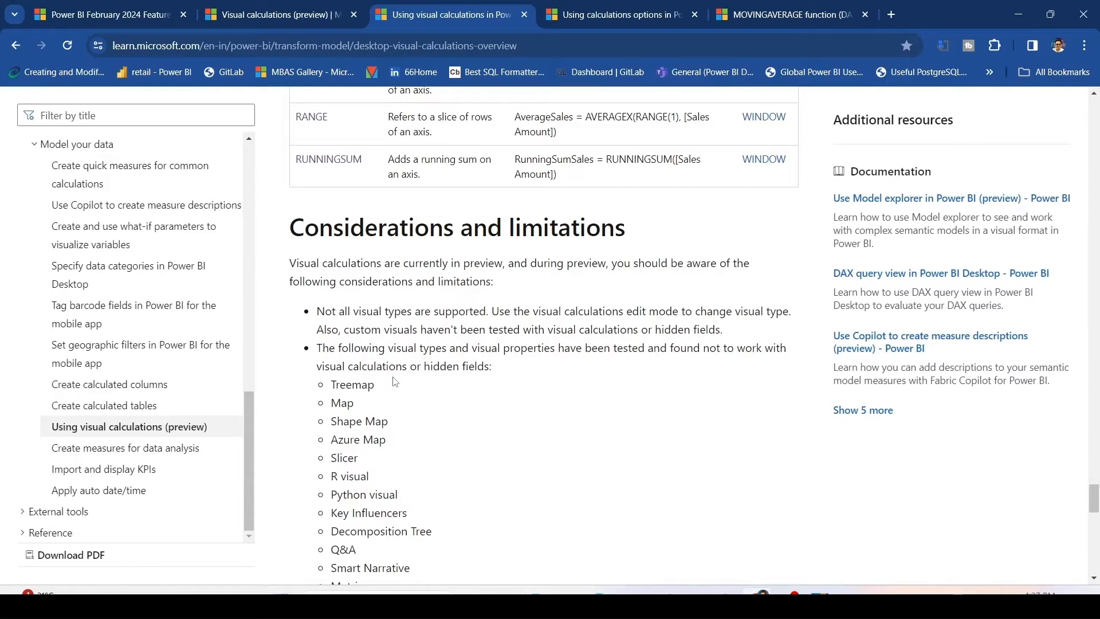
pyautogui.scroll(-1, 395, 382)
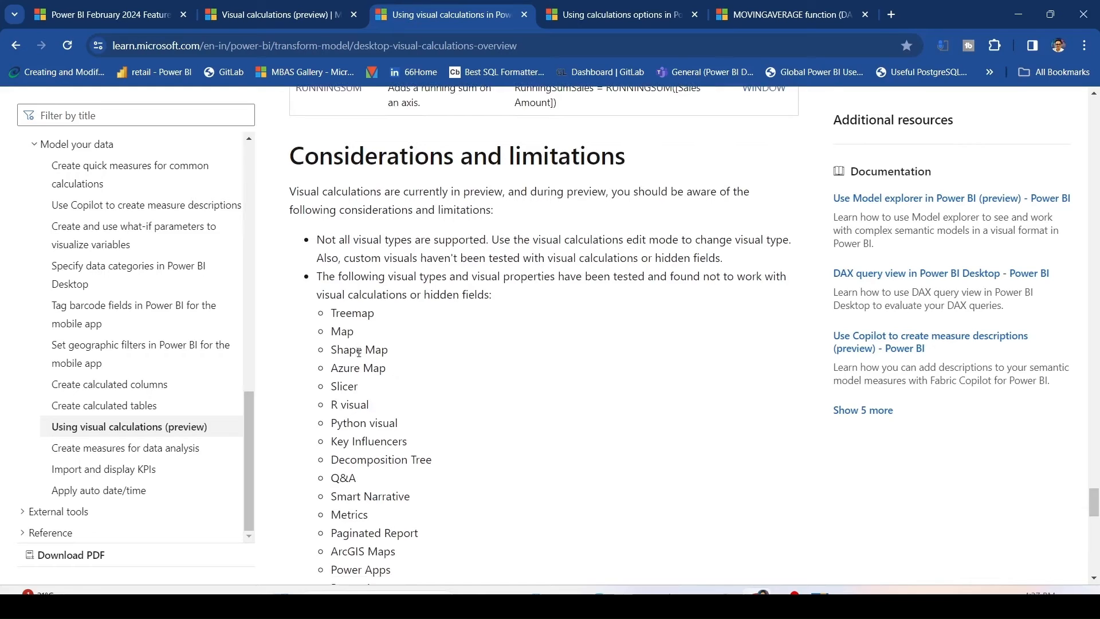
pyautogui.scroll(-1, 361, 358)
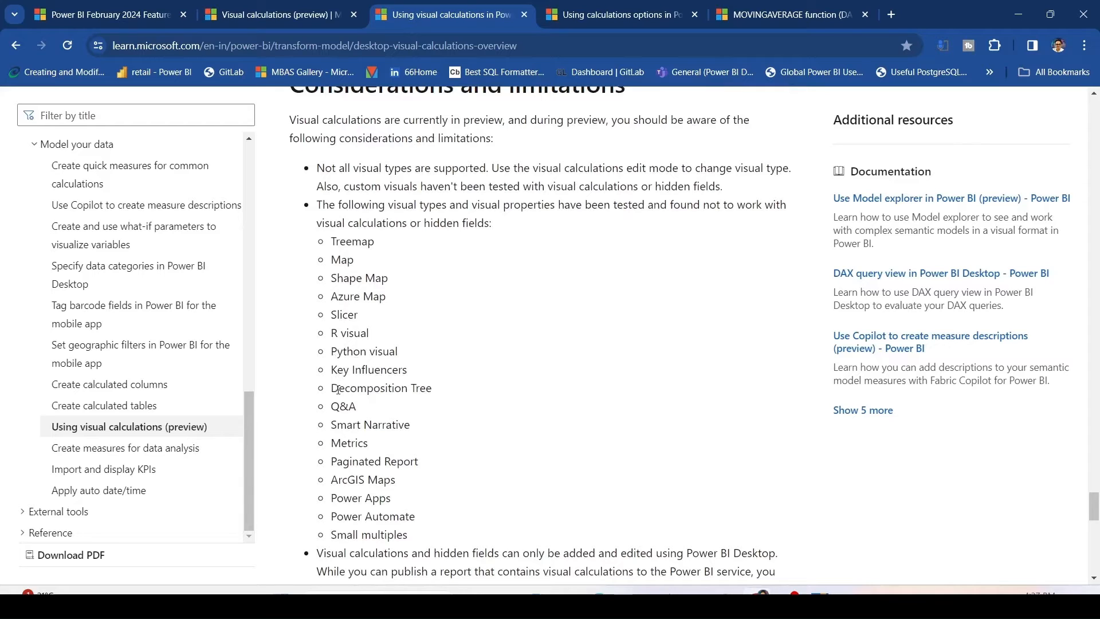
pyautogui.scroll(-1, 338, 385)
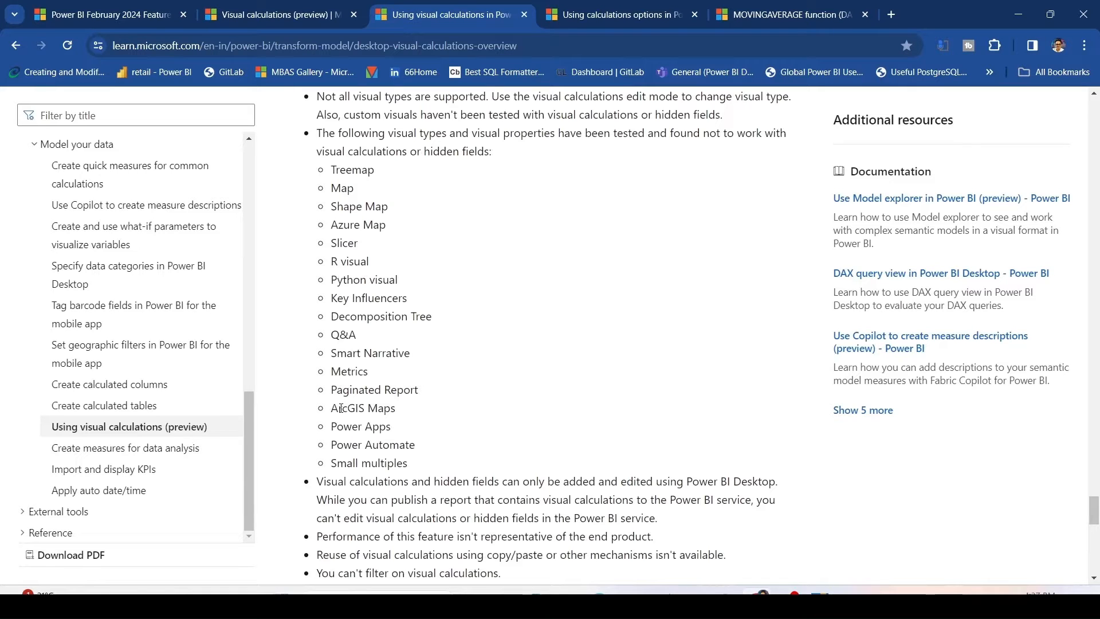
pyautogui.scroll(-1, 341, 408)
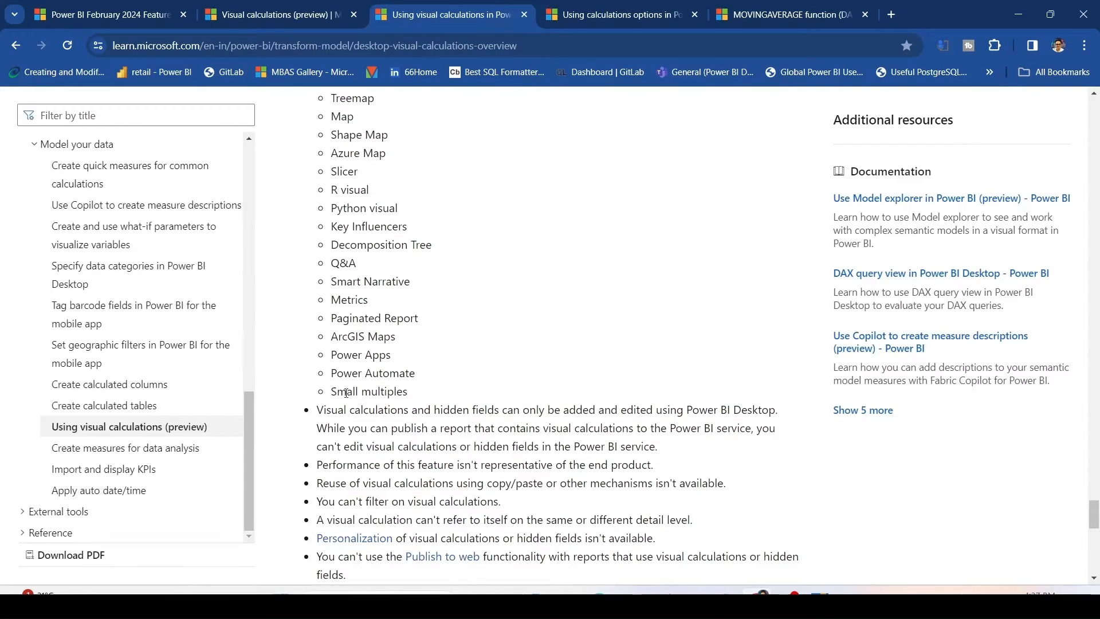
pyautogui.scroll(-1, 346, 393)
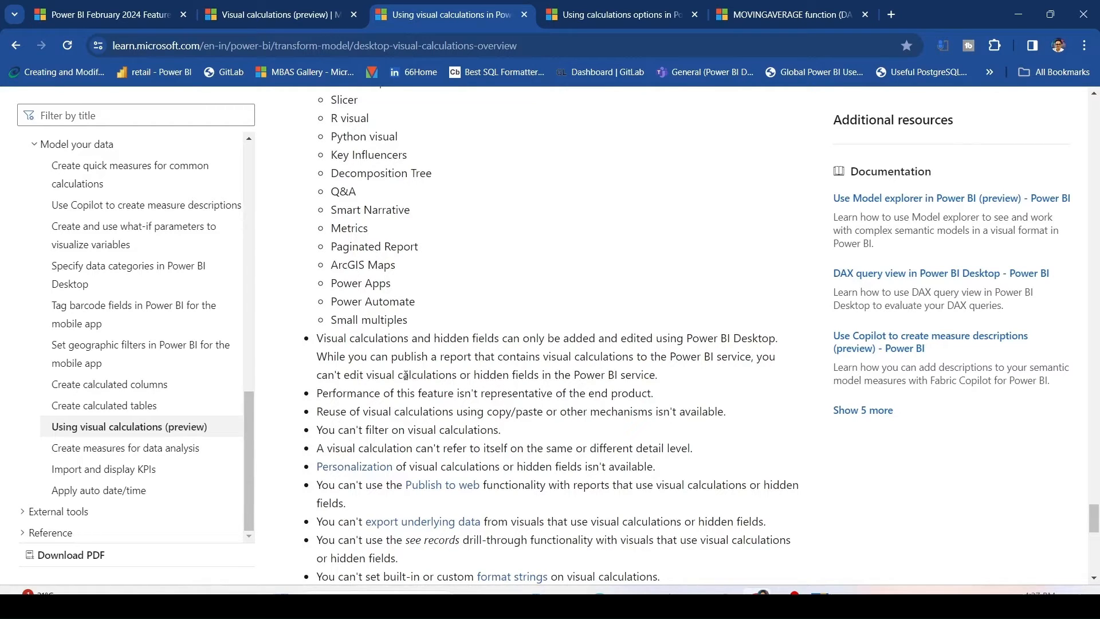
pyautogui.scroll(-1, 375, 386)
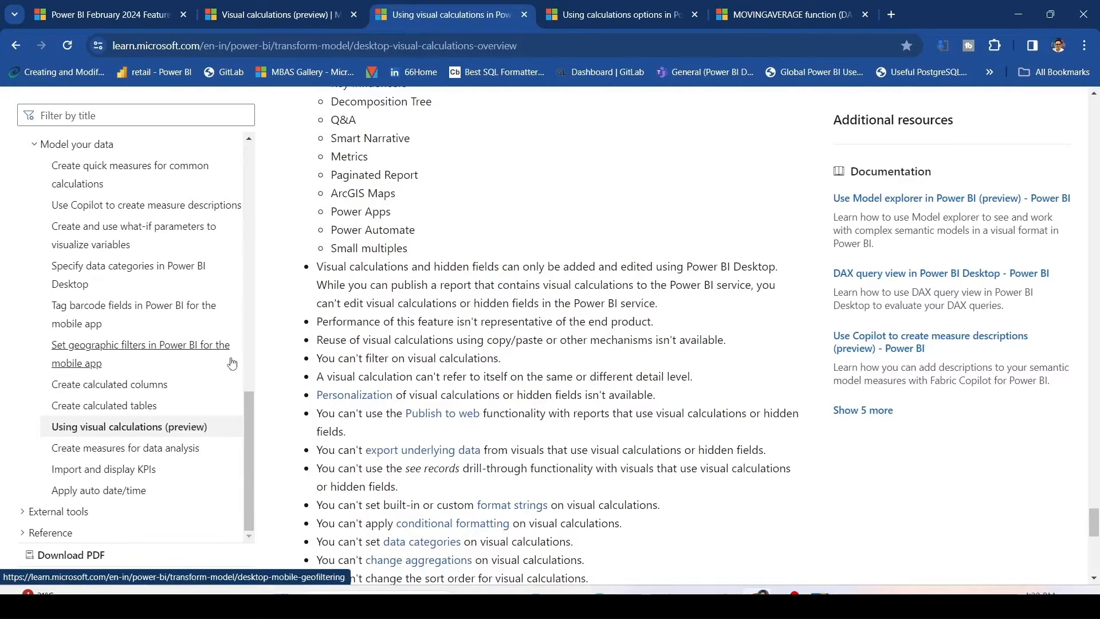
pyautogui.scroll(-1, 385, 341)
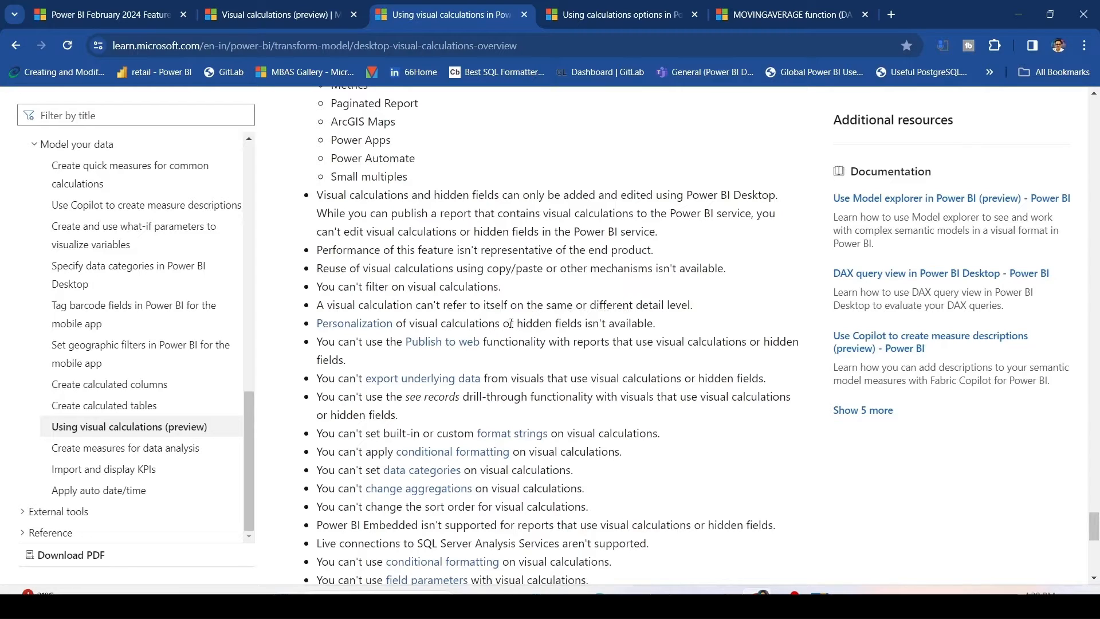
pyautogui.scroll(-1, 586, 314)
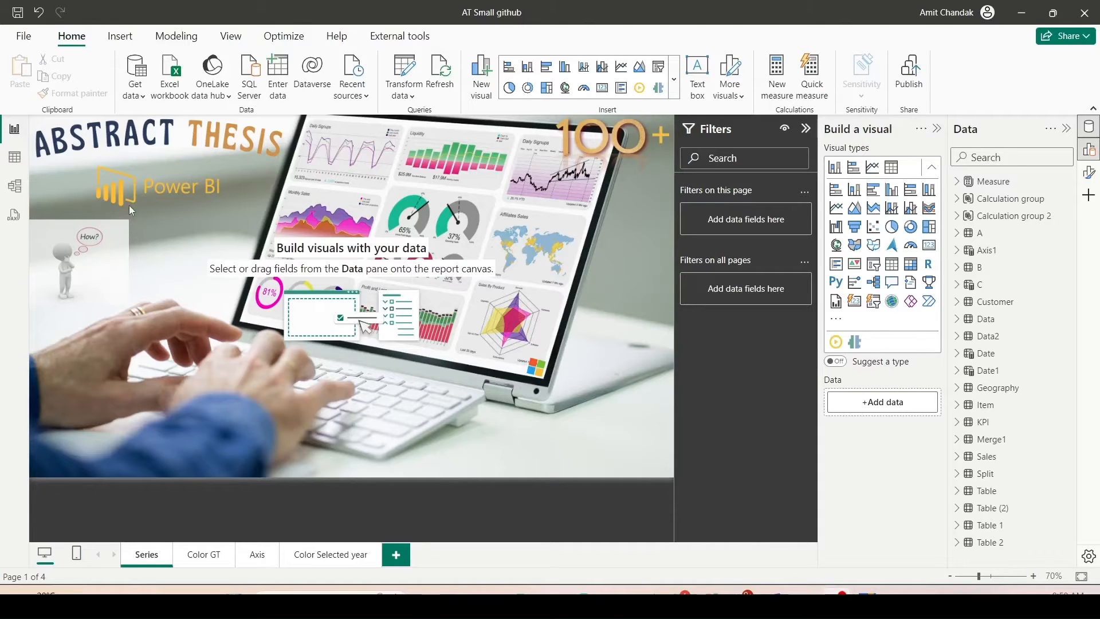
# Open the model view of the sample report and examine its tables and relationships.
pyautogui.click(15, 186)
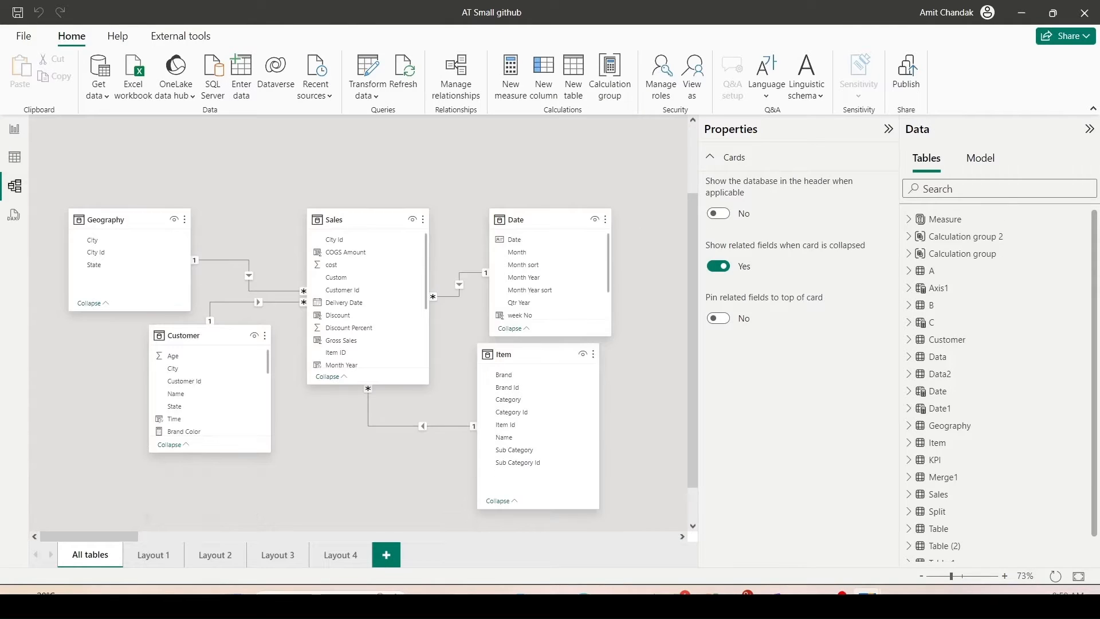
pyautogui.moveTo(295, 195); pyautogui.dragTo(437, 396)
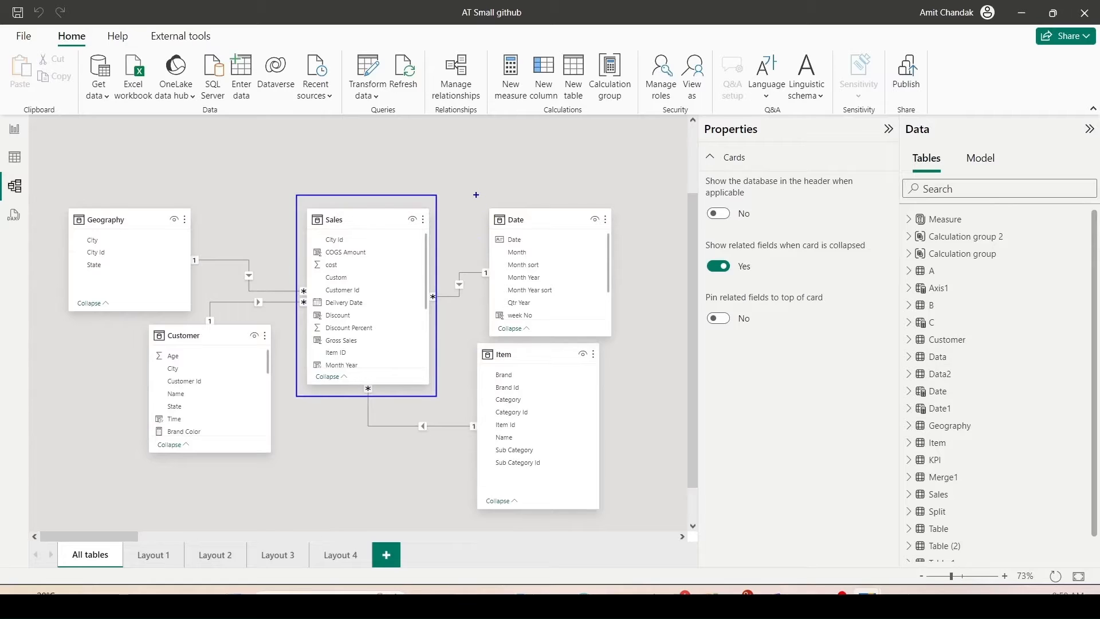
pyautogui.moveTo(476, 195); pyautogui.dragTo(629, 347)
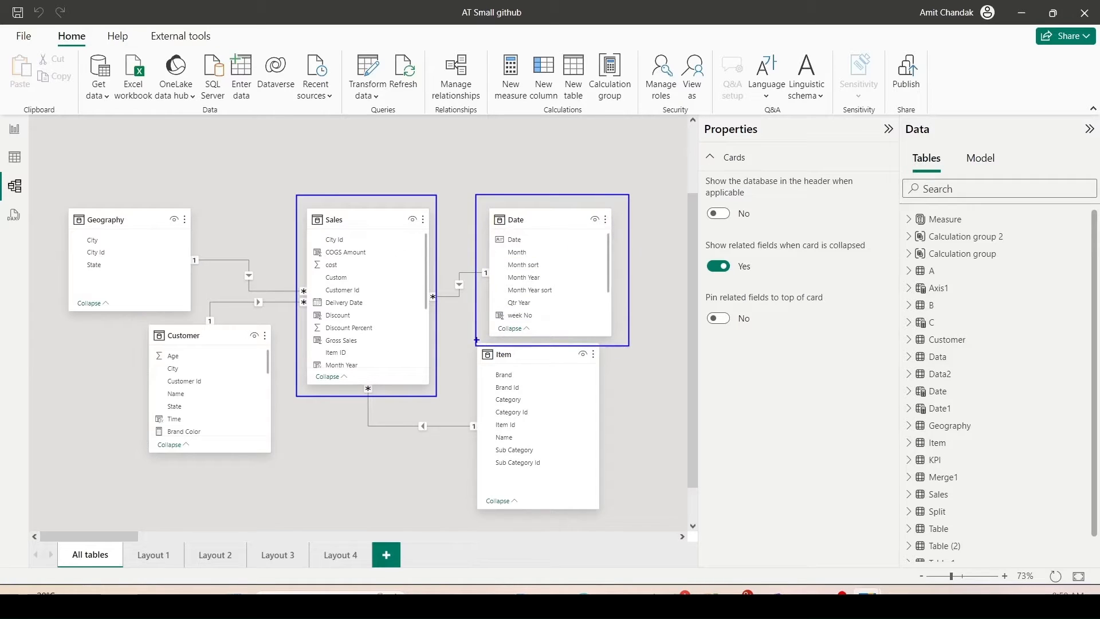
pyautogui.moveTo(476, 340)
pyautogui.mouseDown()
pyautogui.moveTo(540, 463)
pyautogui.moveTo(615, 510)
pyautogui.mouseUp()
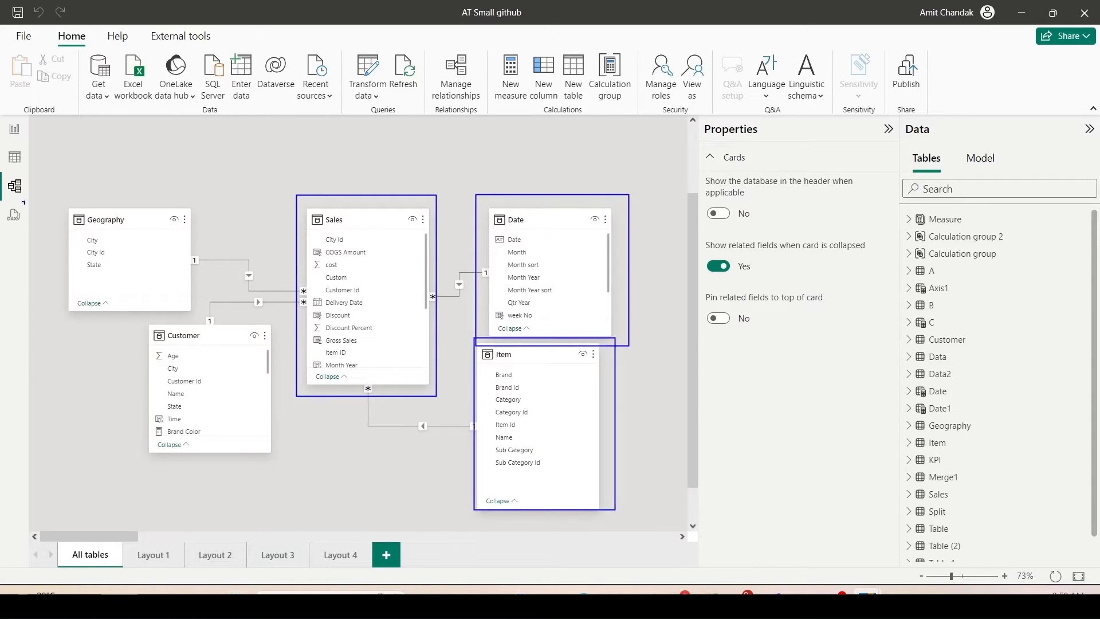
pyautogui.moveTo(55, 196)
pyautogui.mouseDown()
pyautogui.moveTo(118, 275)
pyautogui.moveTo(253, 319)
pyautogui.mouseUp()
pyautogui.moveTo(128, 322); pyautogui.dragTo(280, 485)
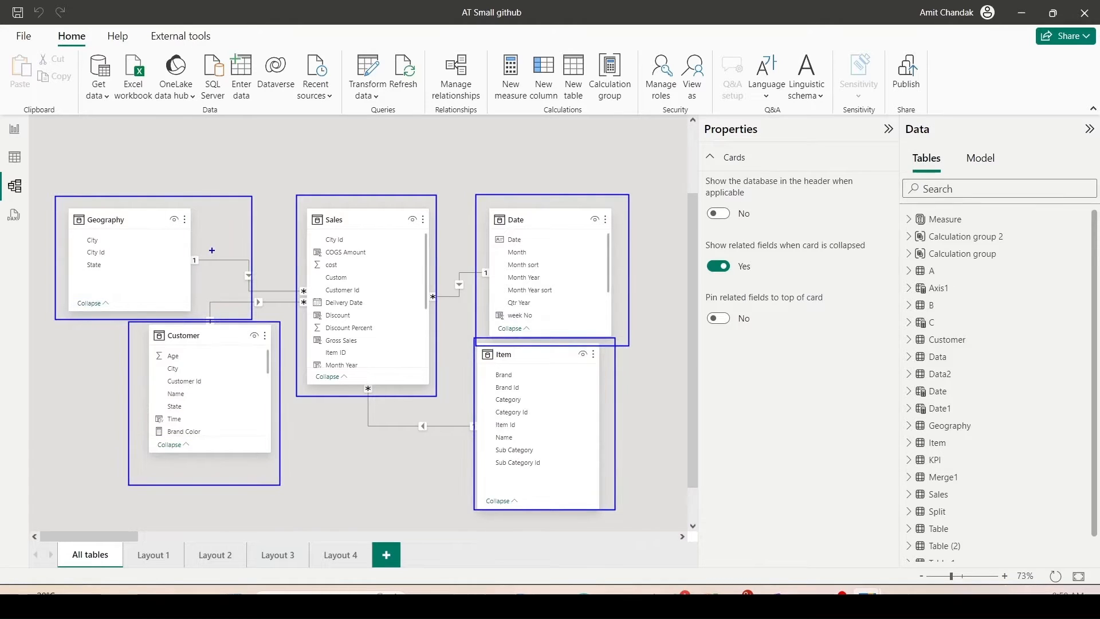
pyautogui.moveTo(221, 251); pyautogui.dragTo(273, 315)
pyautogui.moveTo(447, 273); pyautogui.dragTo(470, 304)
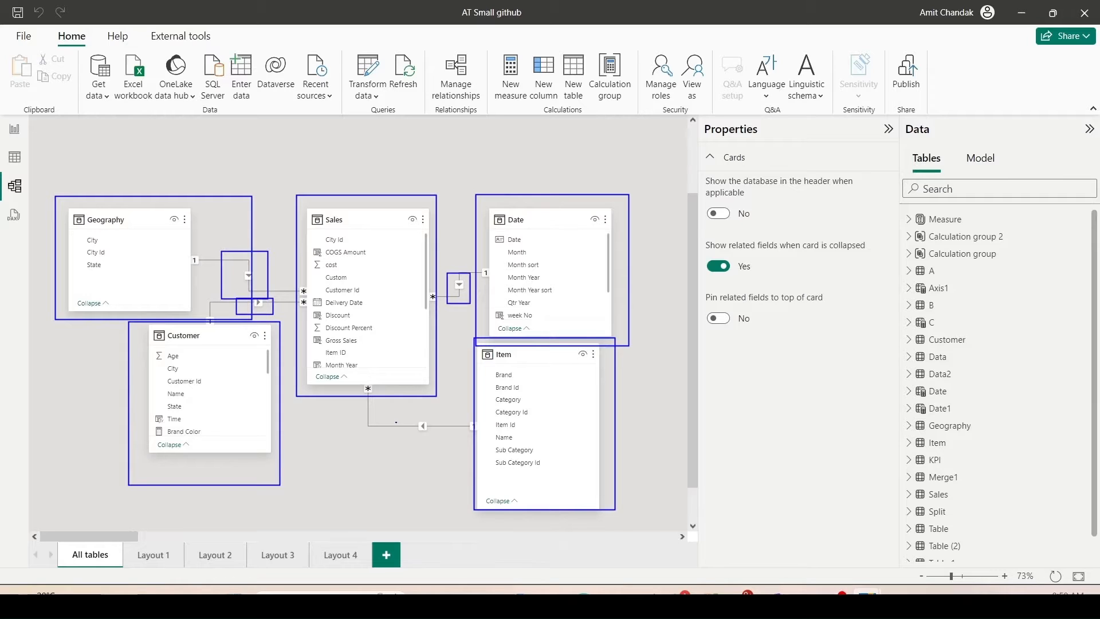
pyautogui.moveTo(387, 414); pyautogui.dragTo(452, 444)
pyautogui.press('Escape')
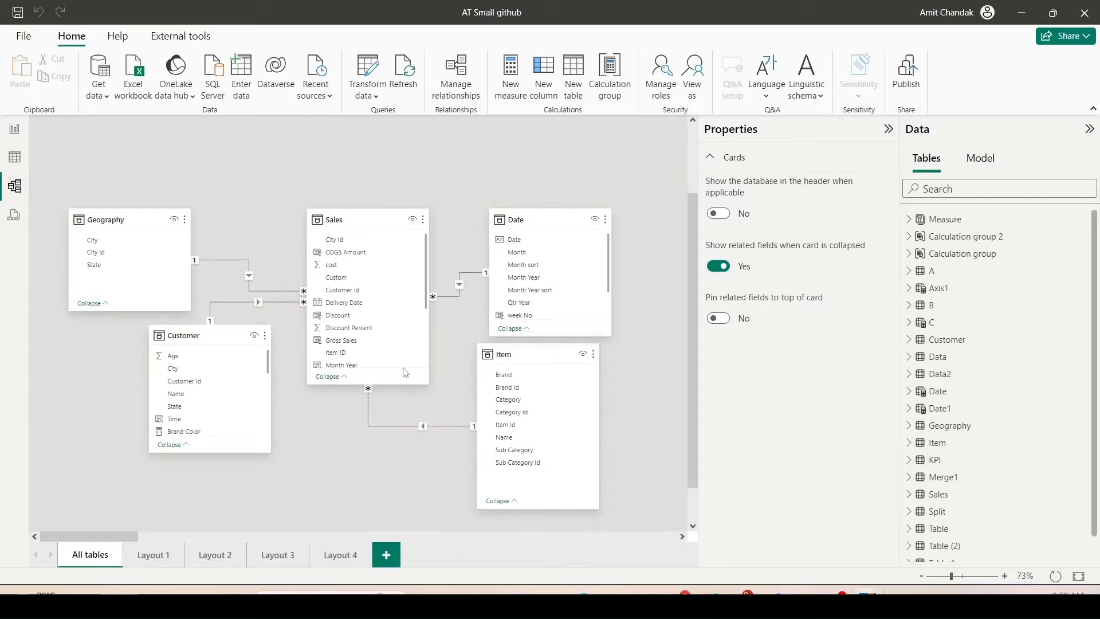
pyautogui.scroll(-3, 371, 321)
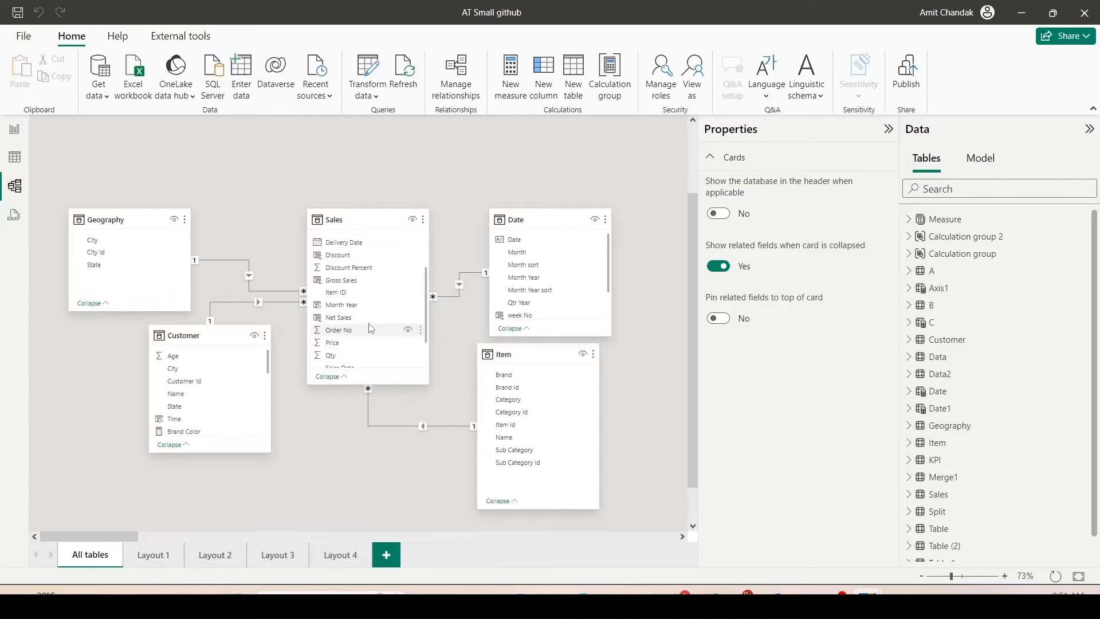
pyautogui.scroll(3, 377, 259)
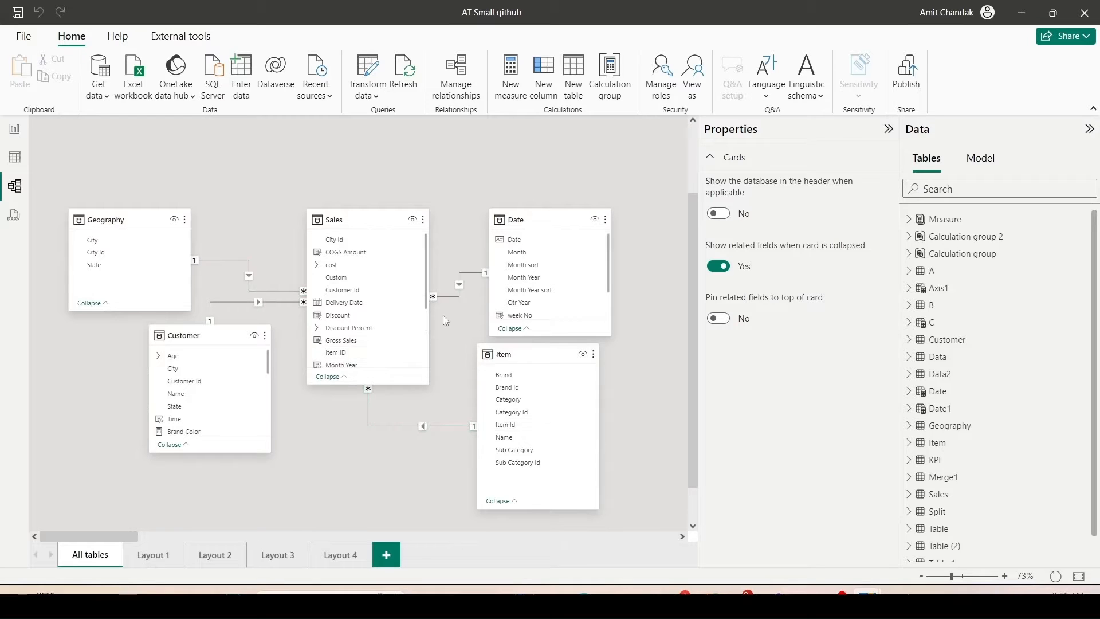
pyautogui.scroll(-3, 387, 276)
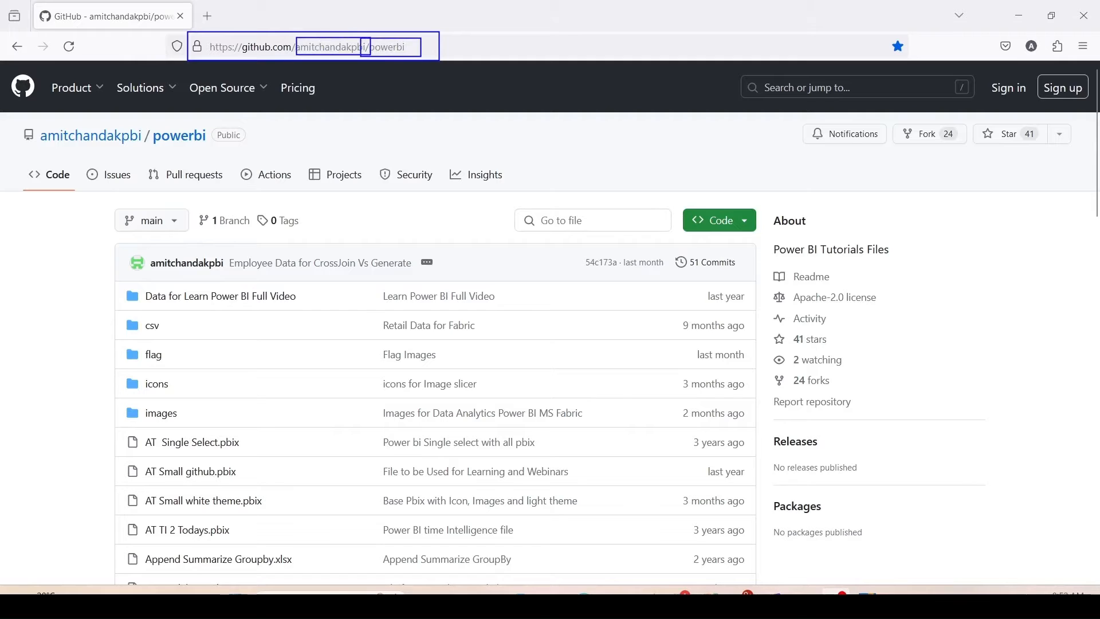
# Browse the powerbi GitHub repository file list to locate the AT Small github.pbix sample file.
pyautogui.scroll(-4, 232, 166)
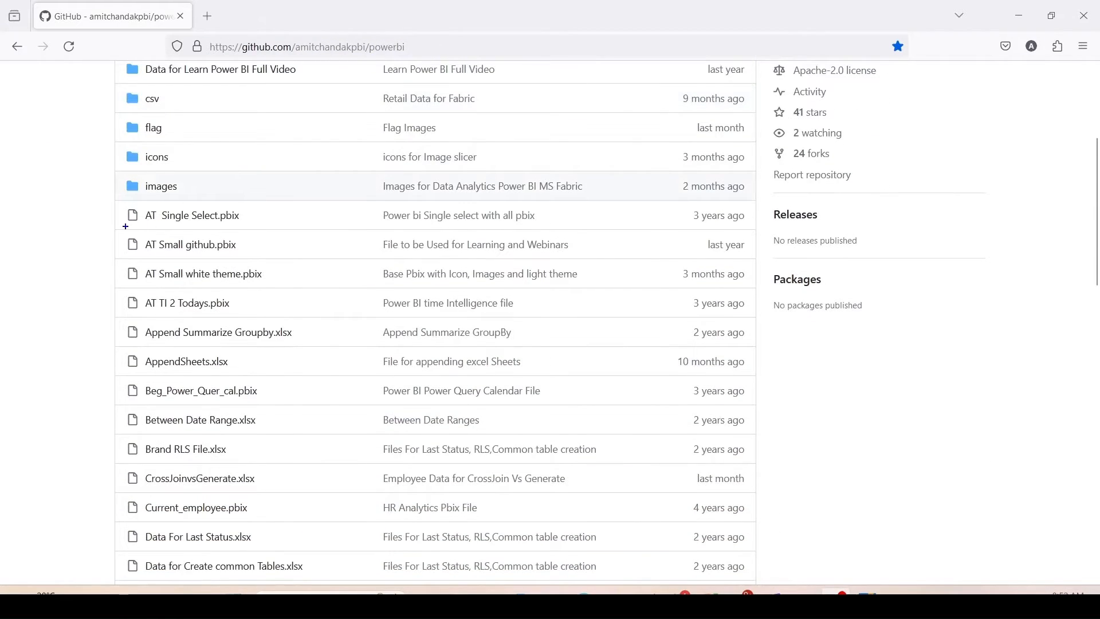
pyautogui.moveTo(114, 230); pyautogui.dragTo(273, 260)
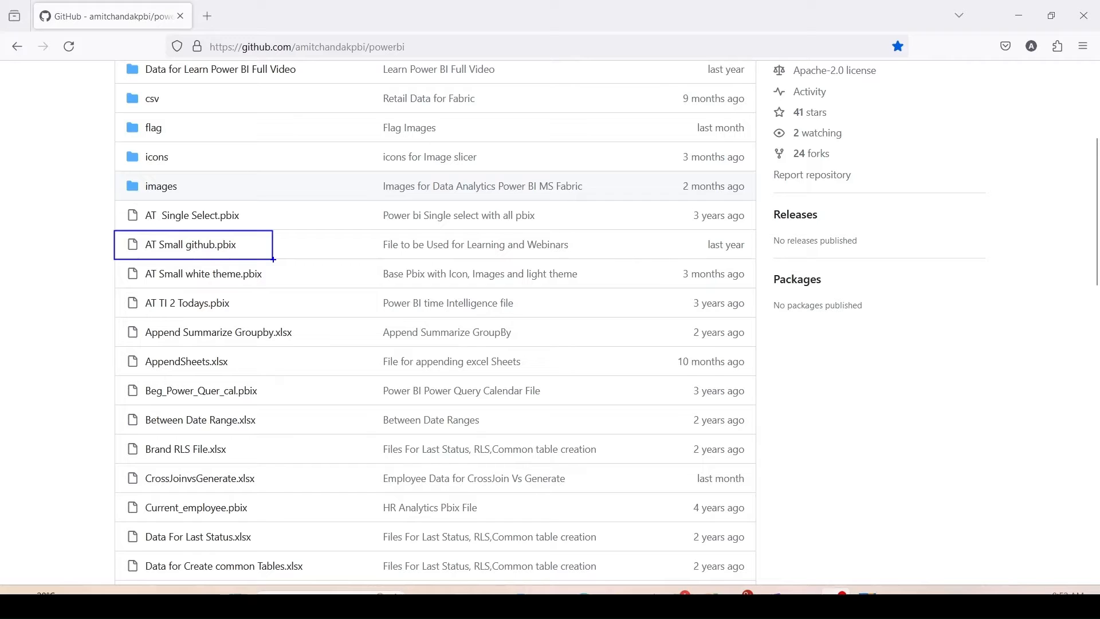
pyautogui.scroll(-6, 263, 247)
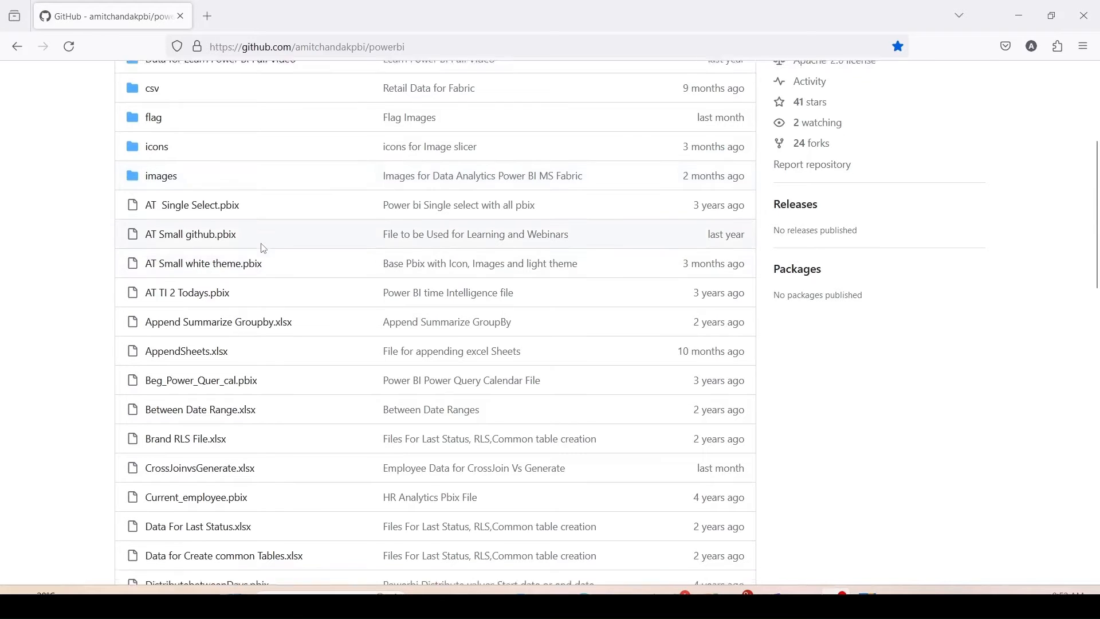
# Scan the other sample data and pbix files listed further down the powerbi repository.
pyautogui.scroll(-5, 261, 246)
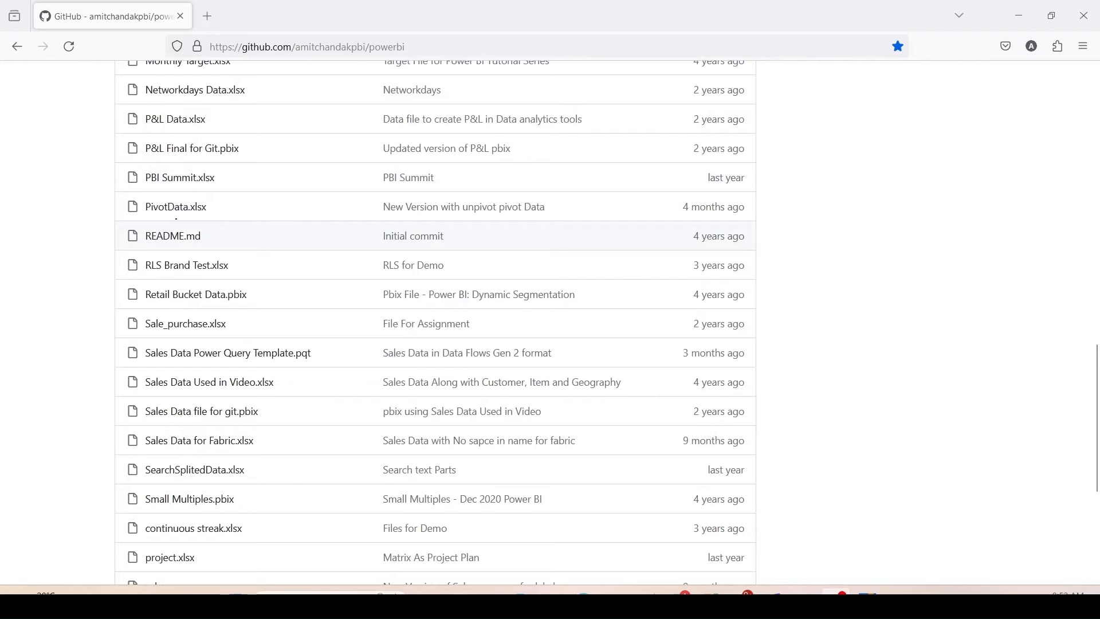
pyautogui.moveTo(118, 196); pyautogui.dragTo(247, 217)
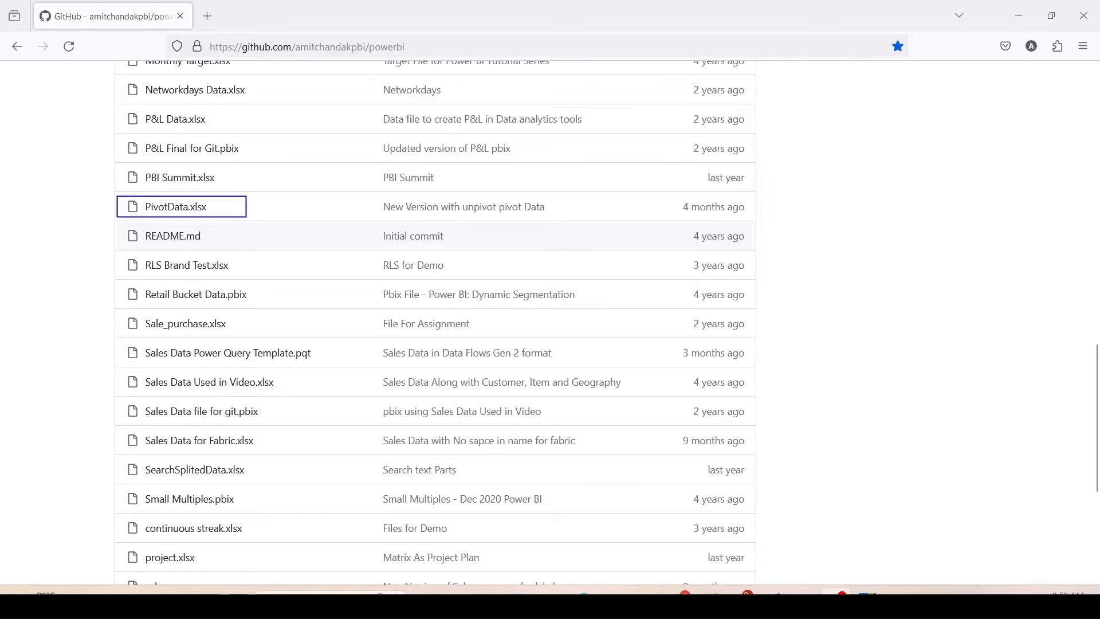
pyautogui.scroll(-3, 249, 230)
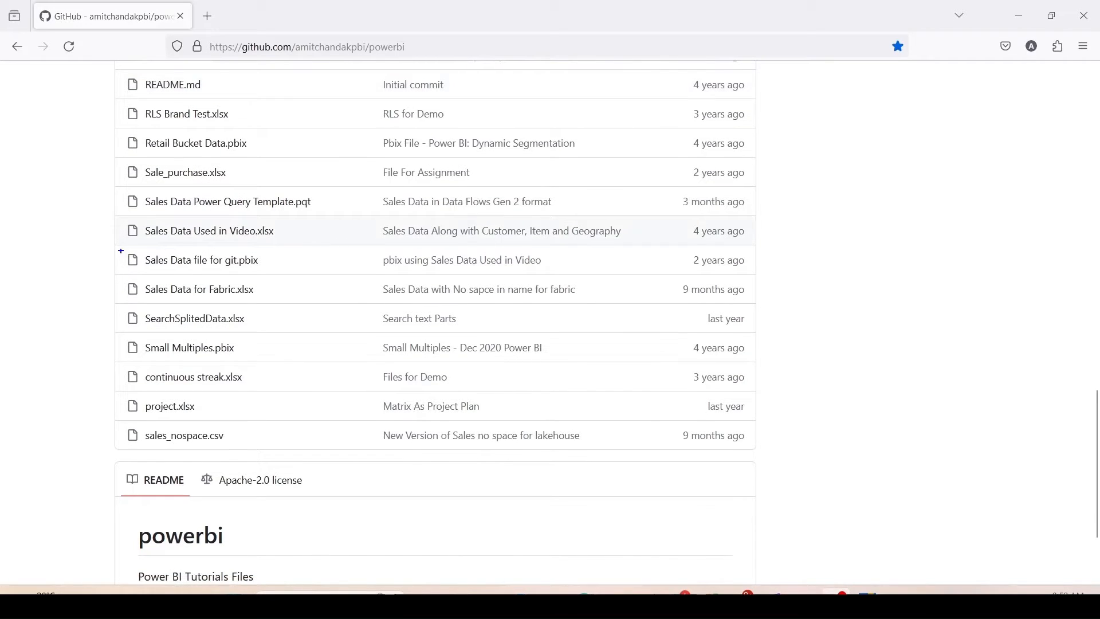
pyautogui.moveTo(114, 219)
pyautogui.mouseDown()
pyautogui.moveTo(188, 242)
pyautogui.moveTo(300, 245)
pyautogui.mouseUp()
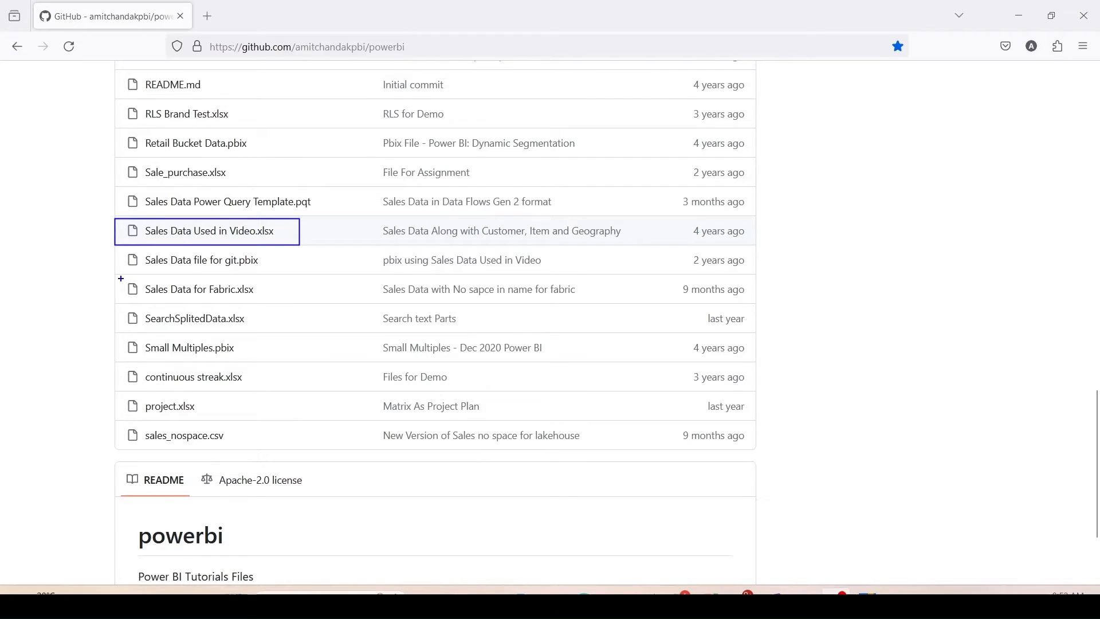
pyautogui.moveTo(120, 279); pyautogui.dragTo(266, 305)
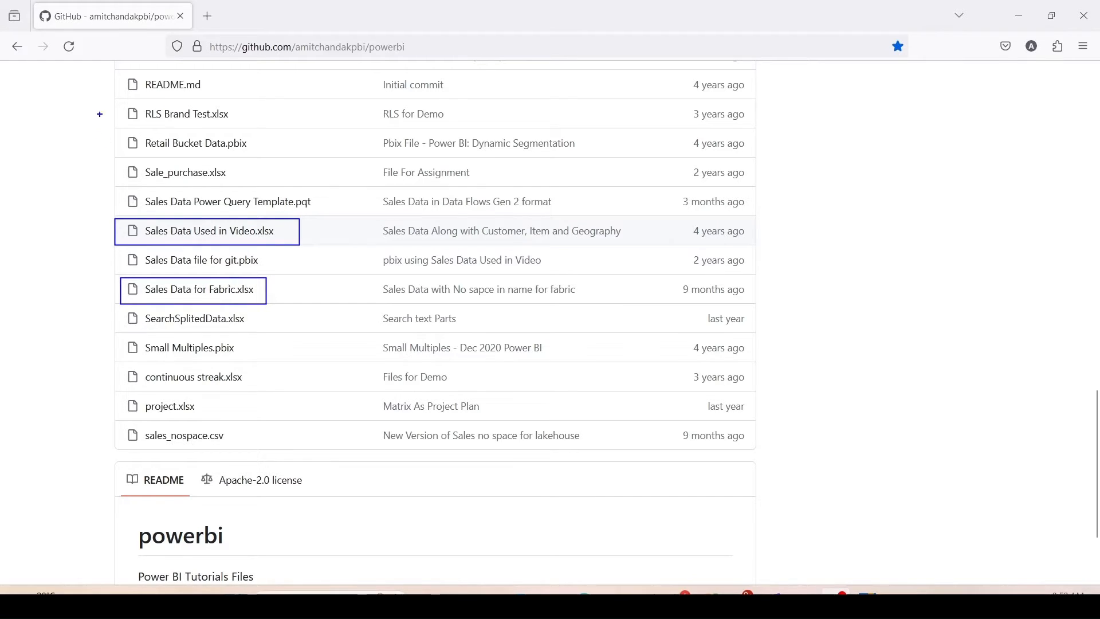
pyautogui.moveTo(112, 101); pyautogui.dragTo(254, 127)
pyautogui.scroll(10, 435, 321)
pyautogui.moveTo(107, 189); pyautogui.dragTo(282, 216)
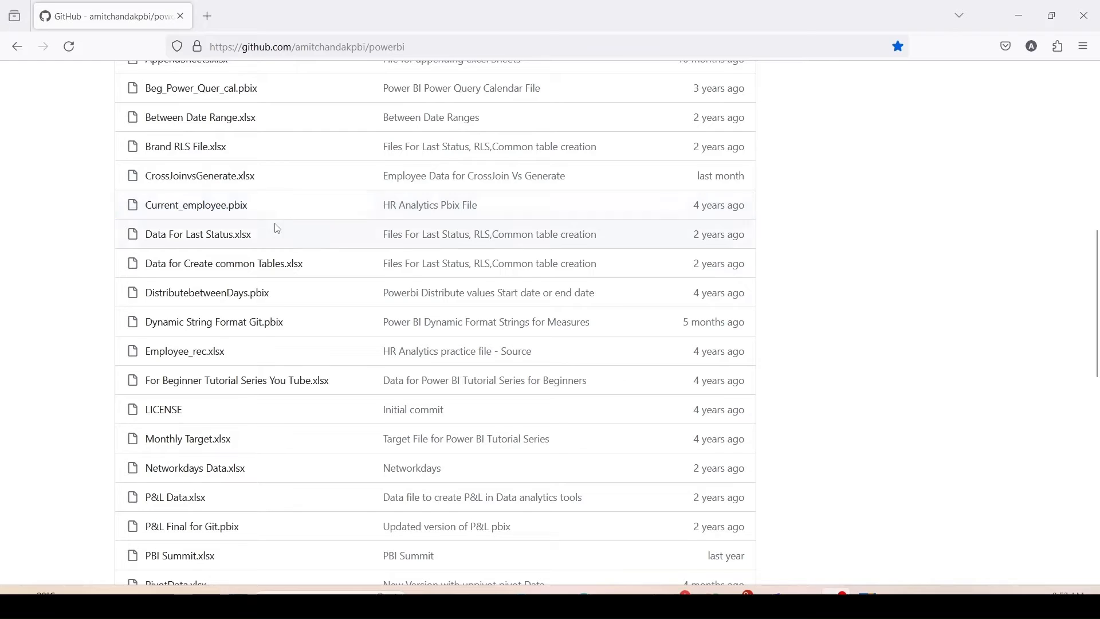
pyautogui.scroll(-3, 275, 225)
pyautogui.moveTo(115, 261); pyautogui.dragTo(247, 289)
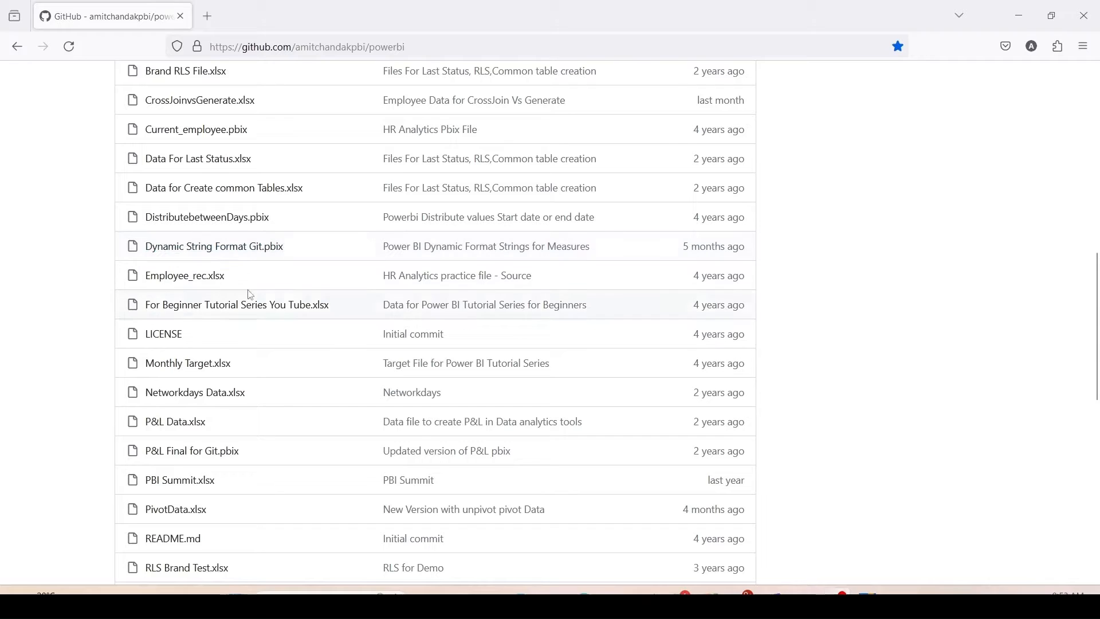
pyautogui.moveTo(117, 289); pyautogui.dragTo(346, 319)
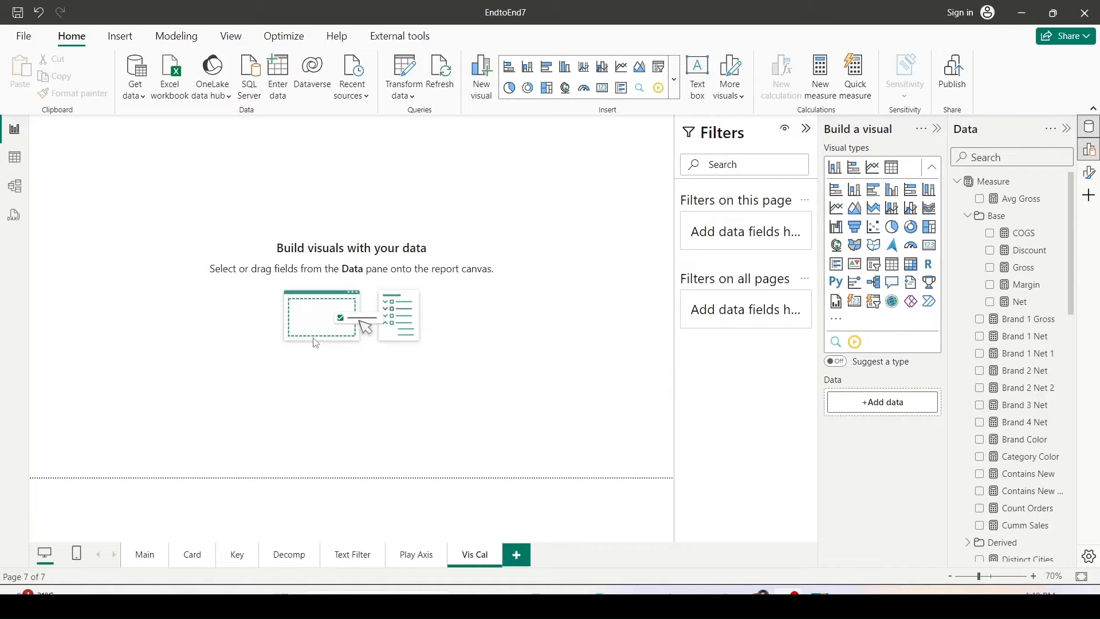
# Build a table visual on the Vis Cal page showing the Item Brand field and the Net measure.
pyautogui.scroll(-10, 1007, 361)
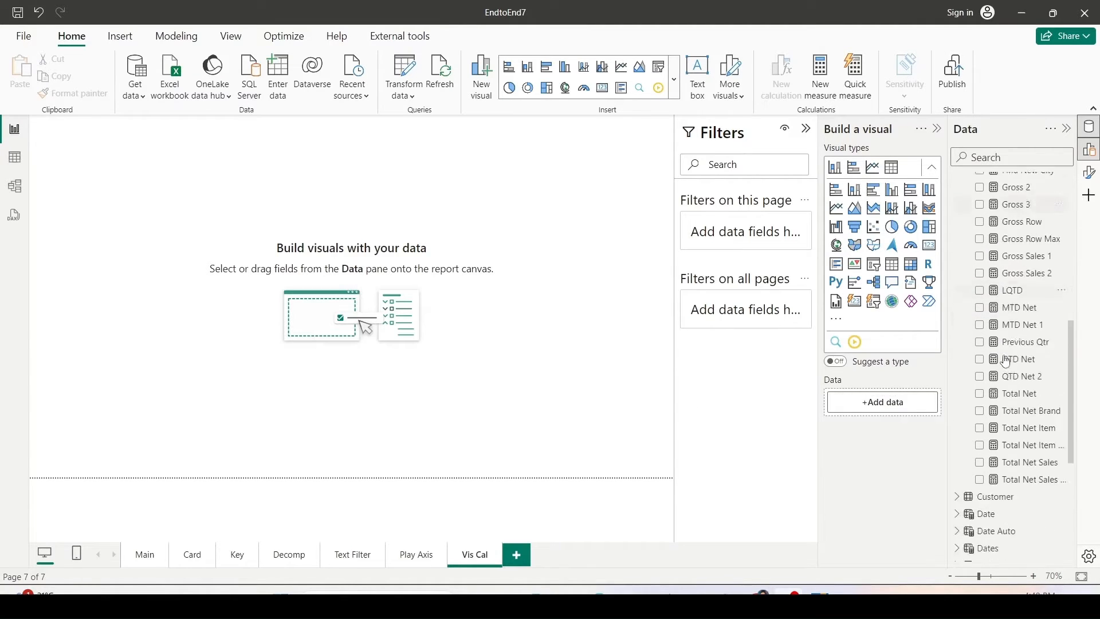
pyautogui.scroll(-5, 1006, 361)
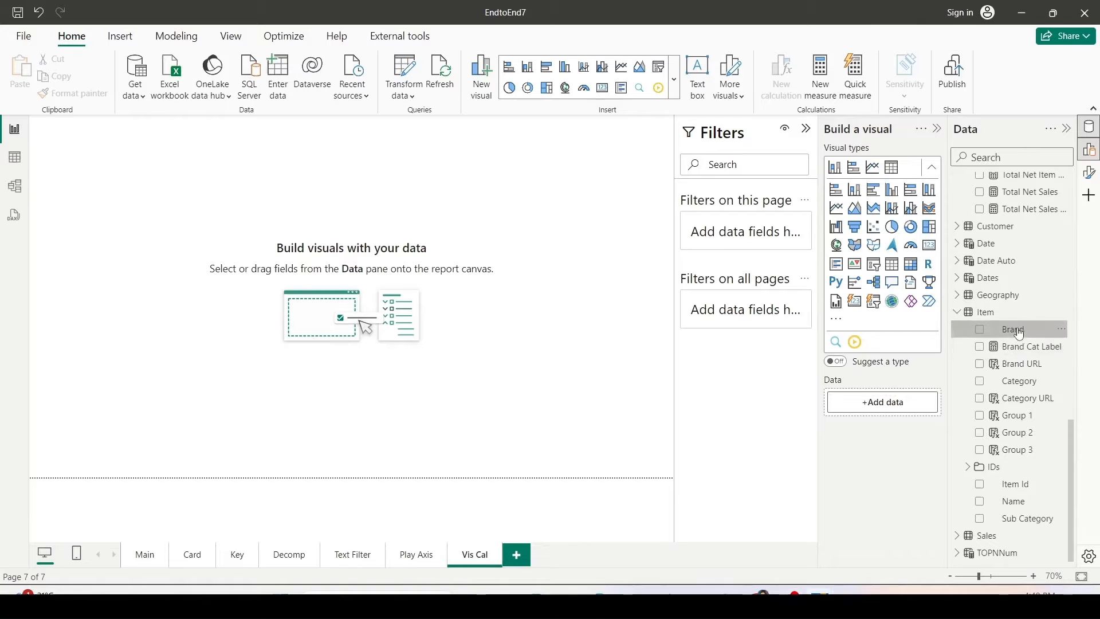
pyautogui.moveTo(1019, 333); pyautogui.dragTo(95, 207)
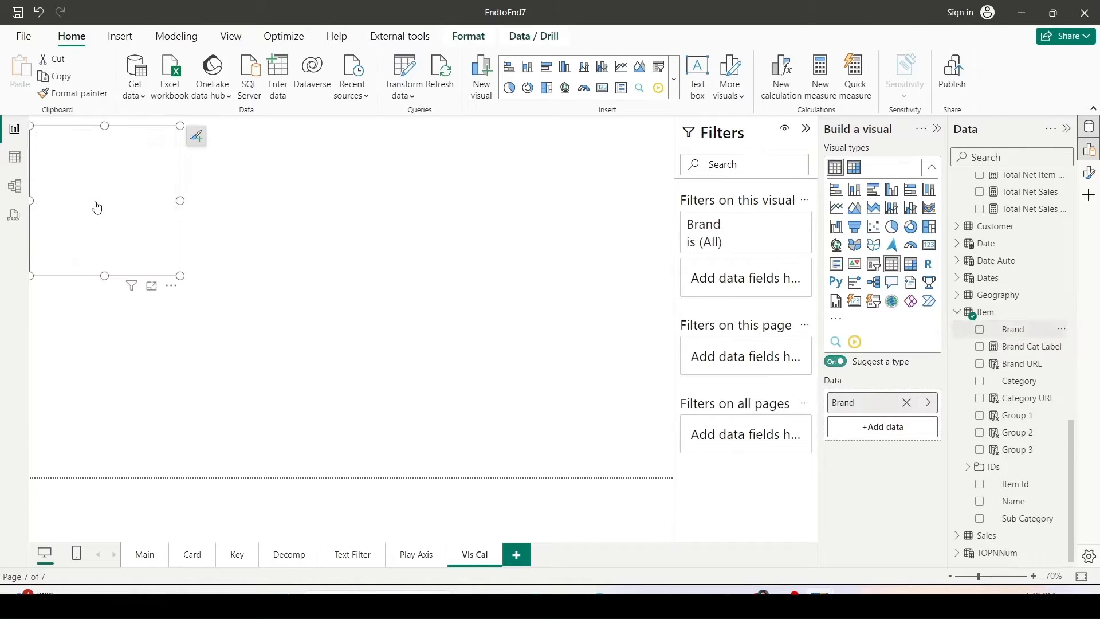
pyautogui.click(836, 361)
pyautogui.scroll(10, 1020, 344)
pyautogui.click(990, 302)
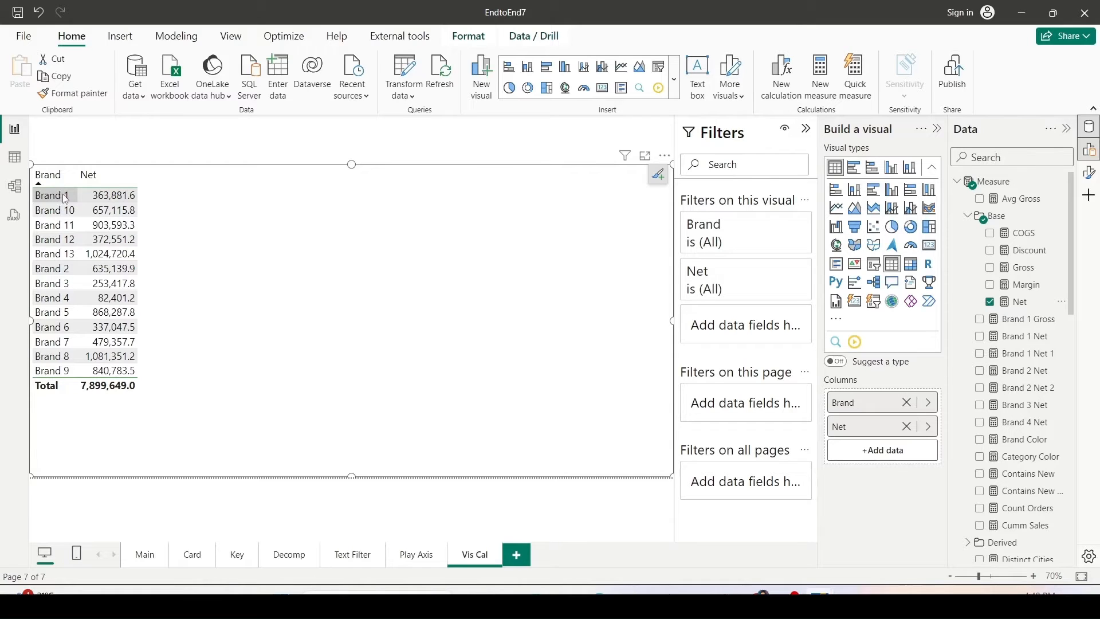
pyautogui.hotkey('ctrl', '2')
pyautogui.moveTo(47, 28); pyautogui.dragTo(93, 49)
pyautogui.moveTo(757, 39); pyautogui.dragTo(809, 119)
pyautogui.press('Escape')
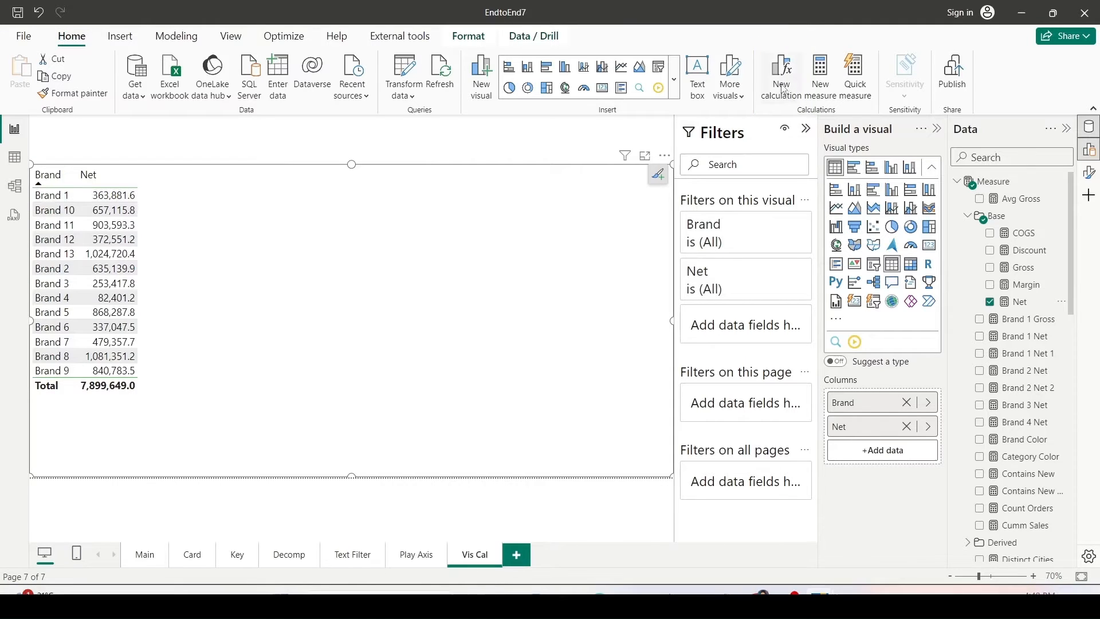
# Add a visual calculation named Running Sum to the table defined as RUNNINGSUM([Net]).
pyautogui.click(782, 86)
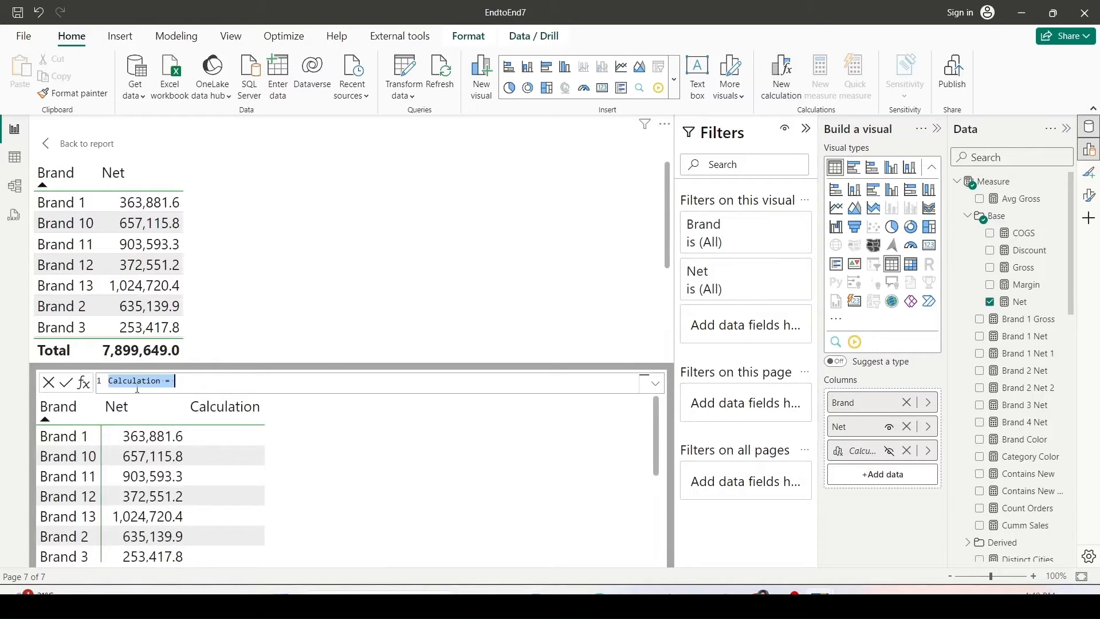
pyautogui.moveTo(103, 371)
pyautogui.mouseDown()
pyautogui.moveTo(164, 392)
pyautogui.moveTo(431, 393)
pyautogui.mouseUp()
pyautogui.write('Runninh')
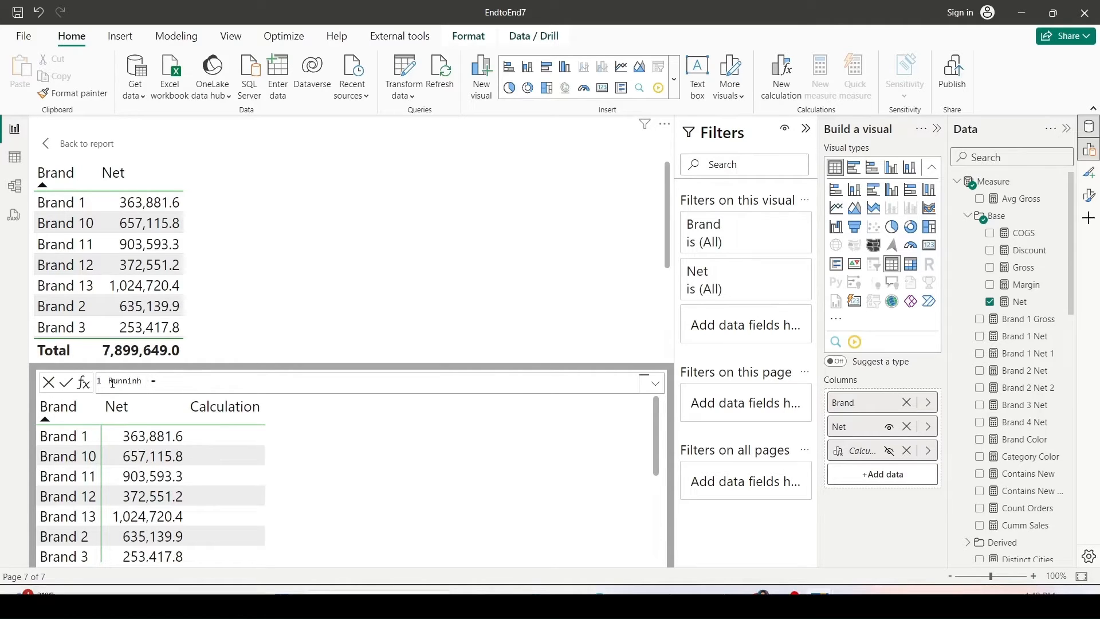
pyautogui.press('BackSpace')
pyautogui.press('BackSpace')
pyautogui.write('g Sum = RUN')
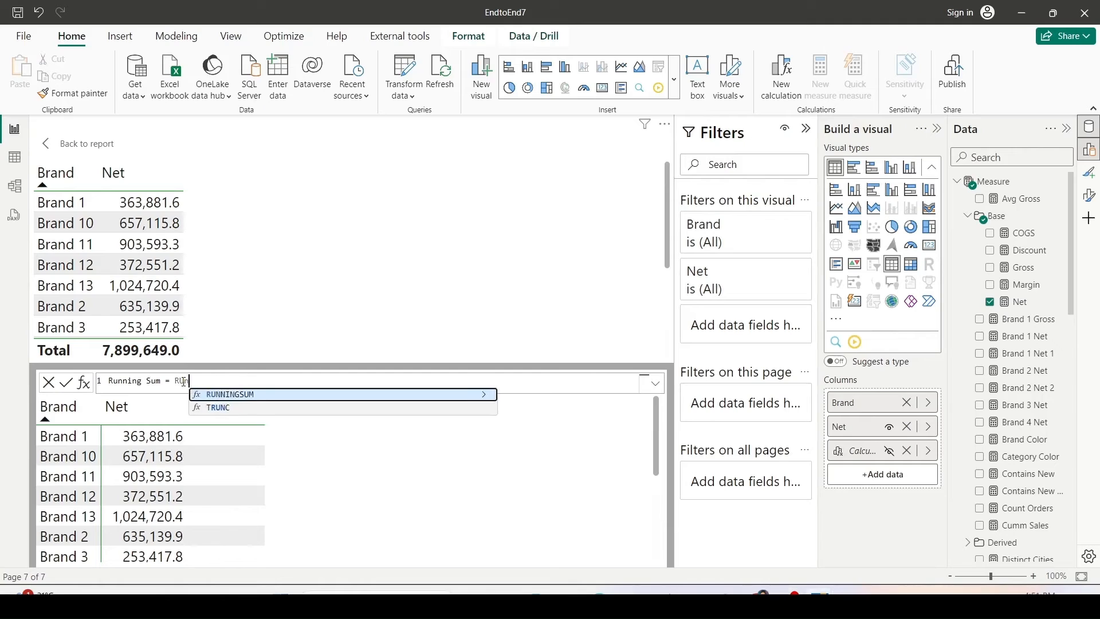
pyautogui.write('NINGSUM([')
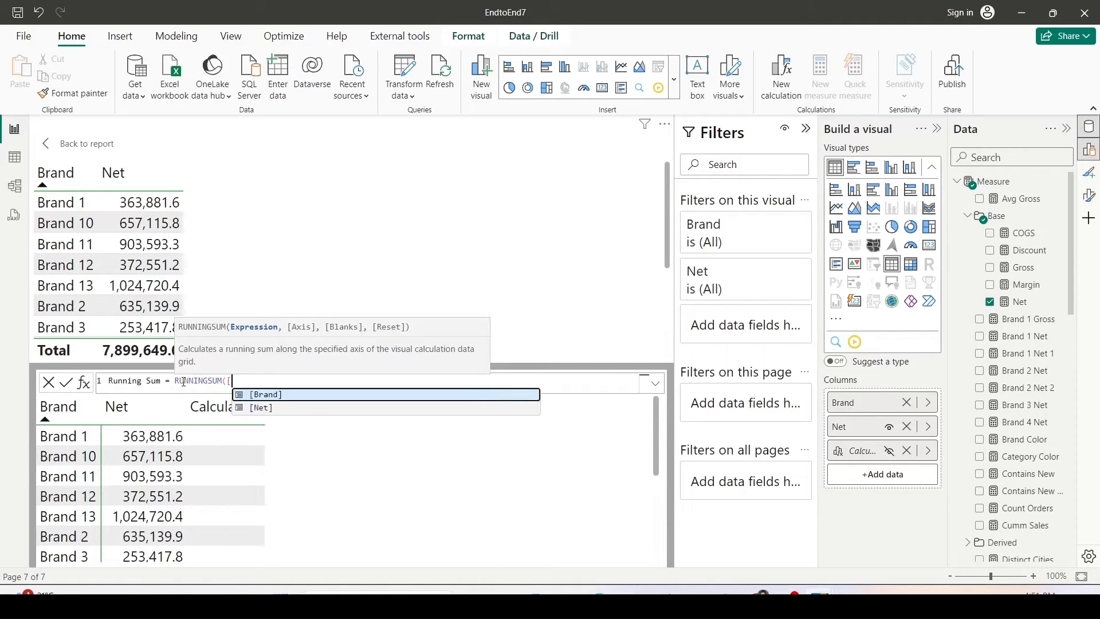
pyautogui.press('Down')
pyautogui.press('Tab')
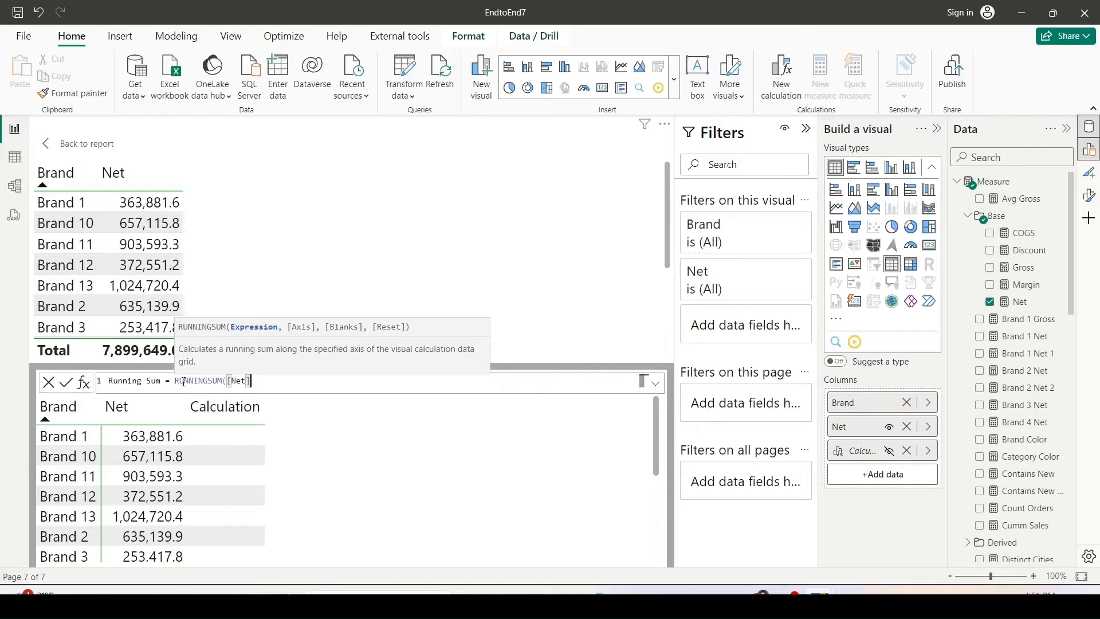
pyautogui.write(')')
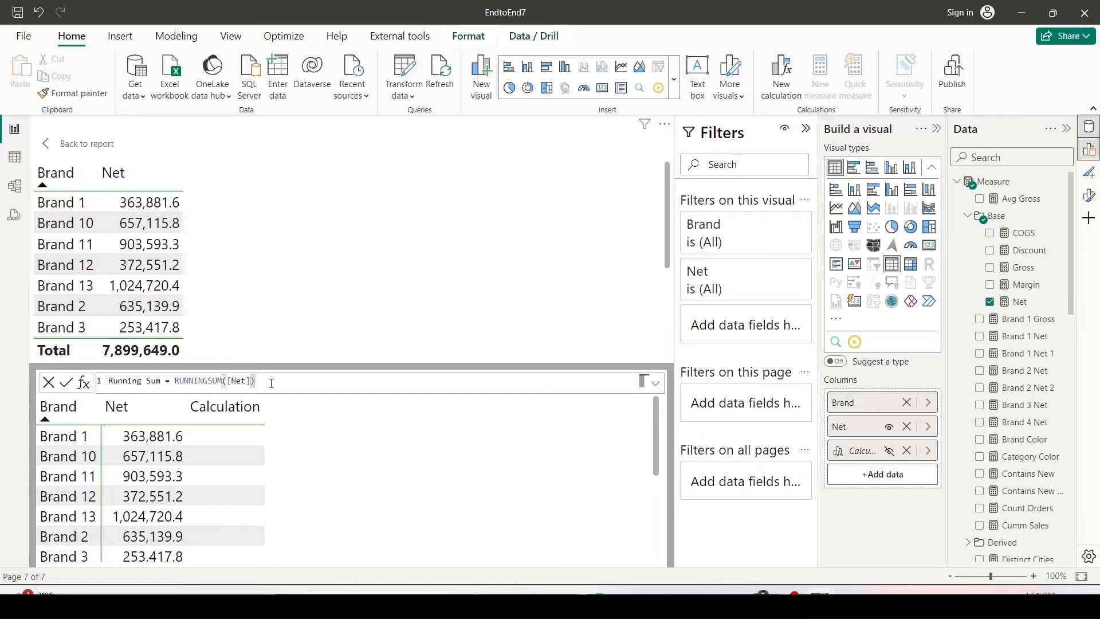
pyautogui.press('Return')
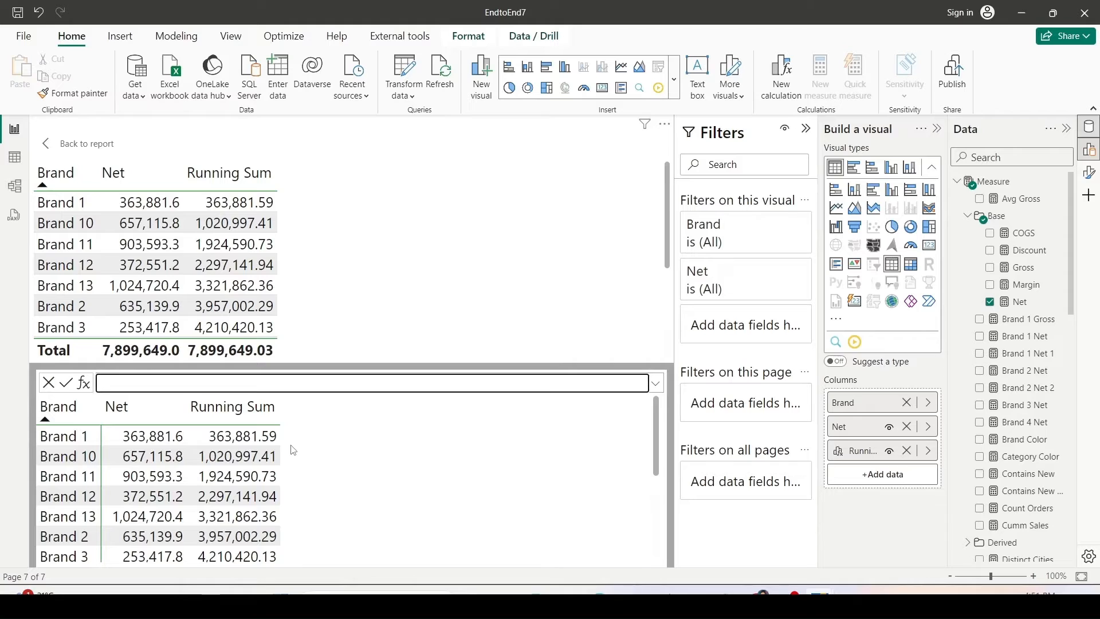
# Reopen the Running Sum calculation to review its formula, then go back to the report.
pyautogui.moveTo(282, 429); pyautogui.dragTo(281, 539)
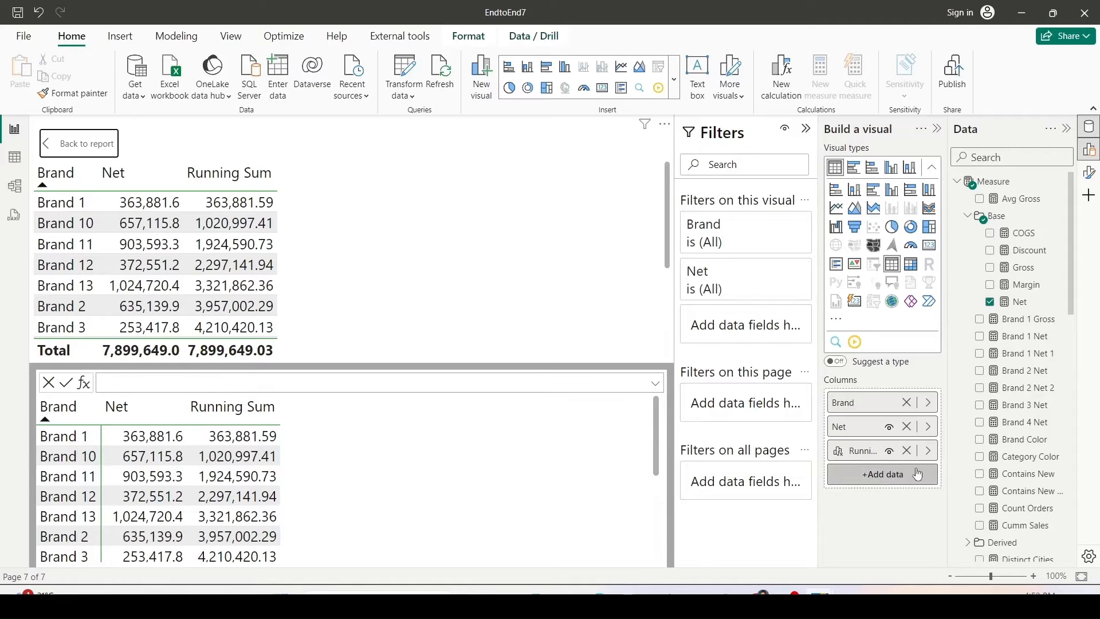
pyautogui.click(928, 450)
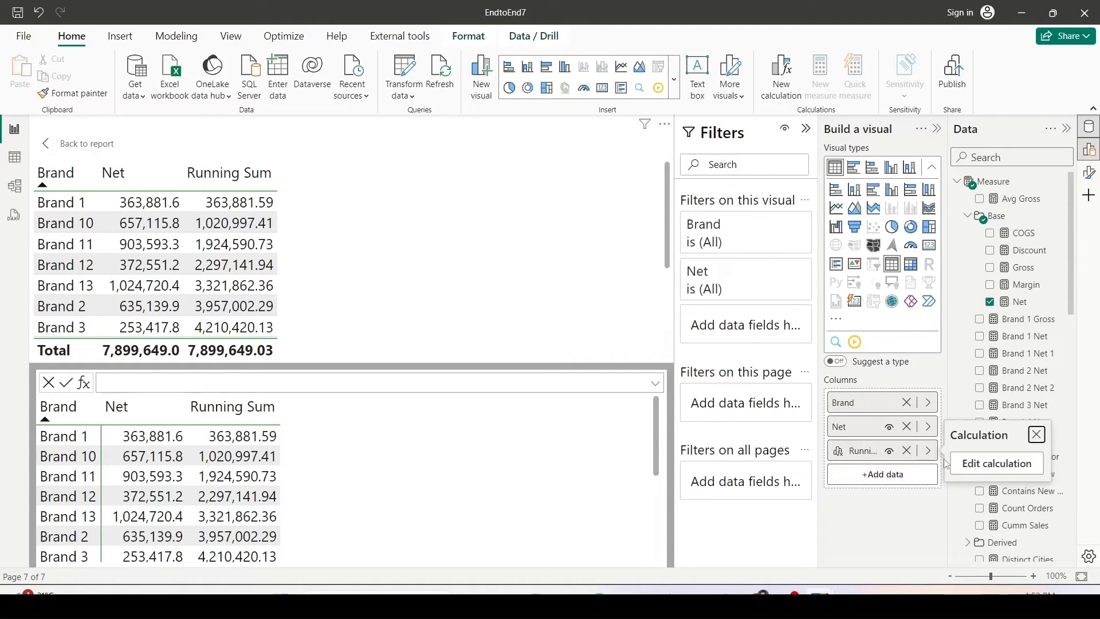
pyautogui.click(978, 465)
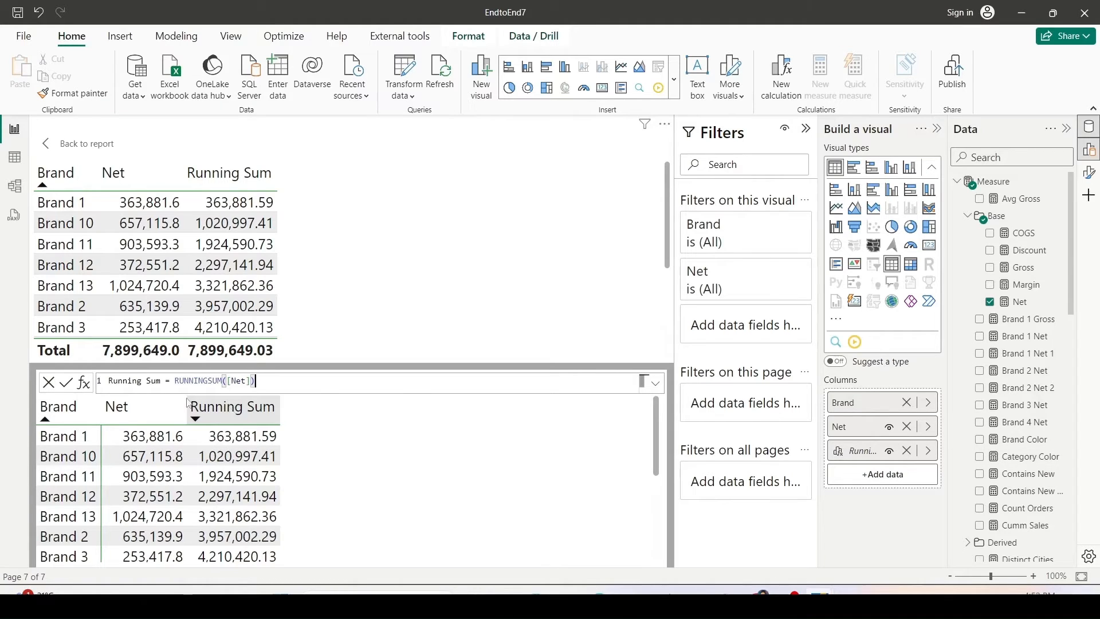
pyautogui.moveTo(168, 375); pyautogui.dragTo(254, 389)
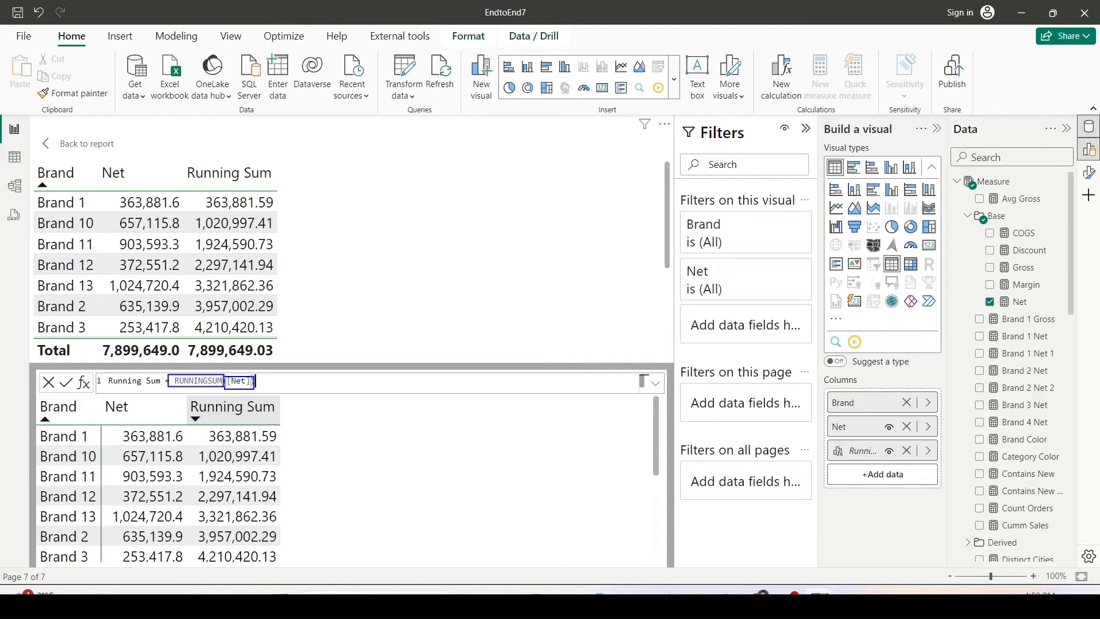
pyautogui.press('Escape')
pyautogui.click(60, 148)
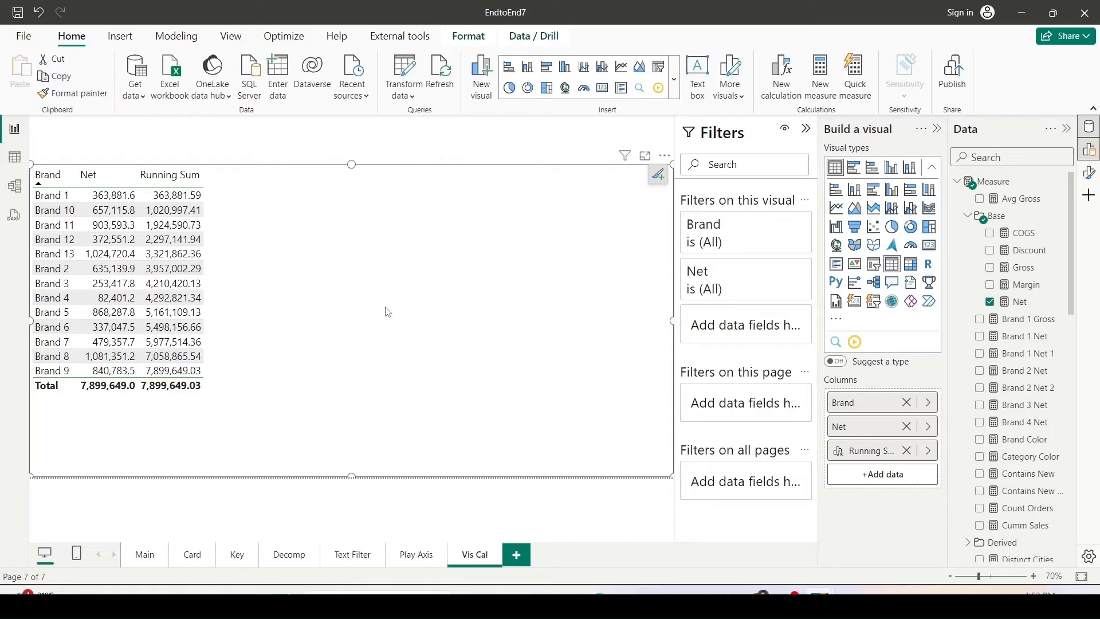
# Replace the Brand column in the table with the Item Category field.
pyautogui.click(932, 410)
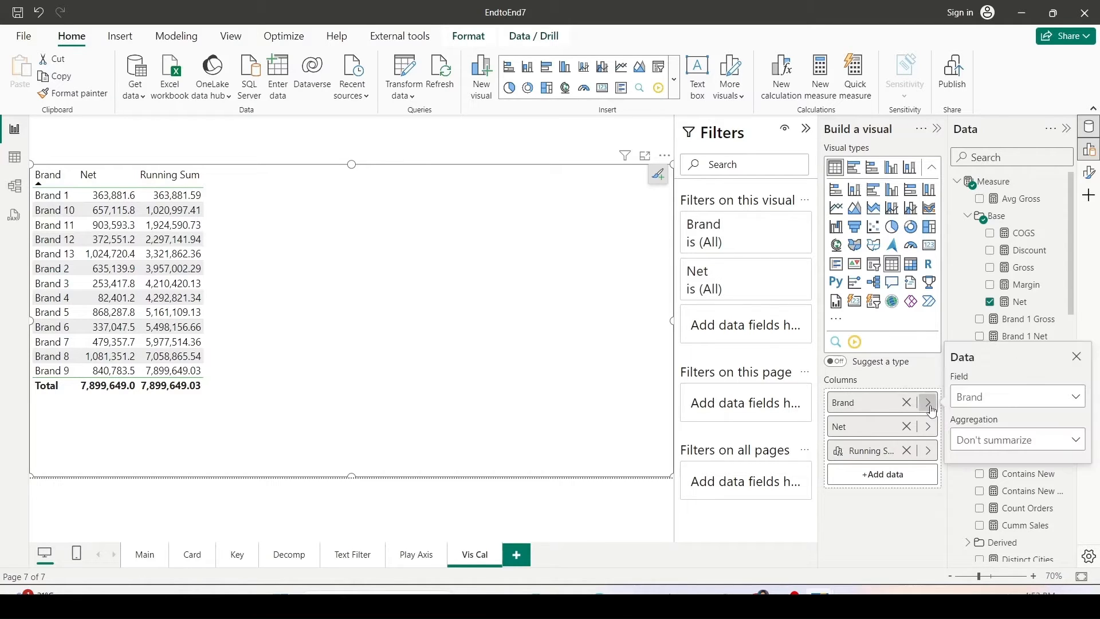
pyautogui.click(1005, 401)
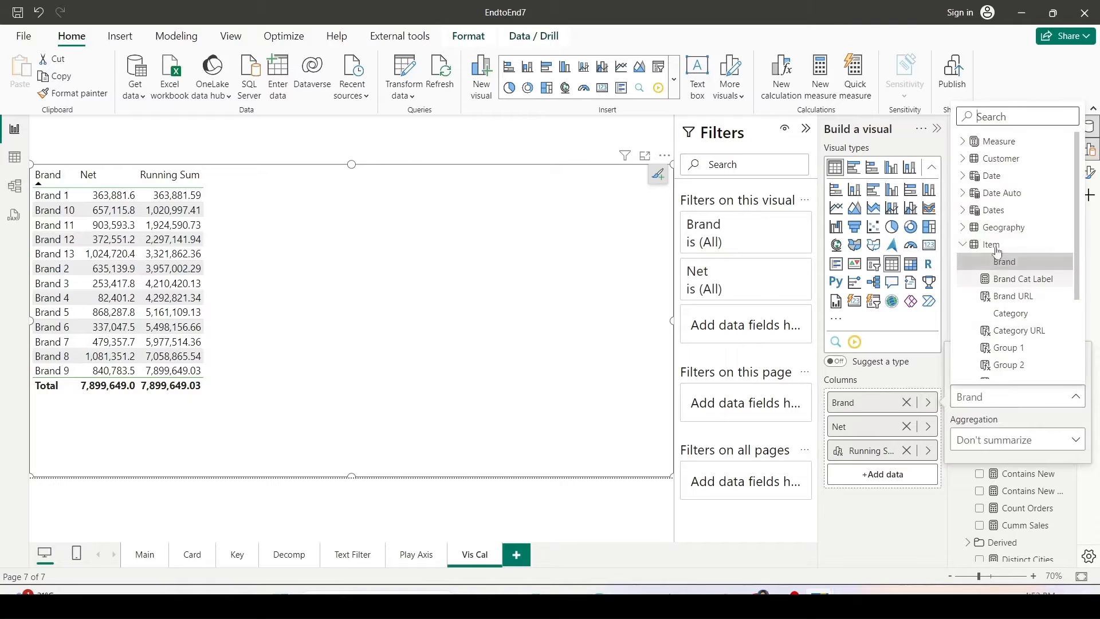
pyautogui.click(1000, 315)
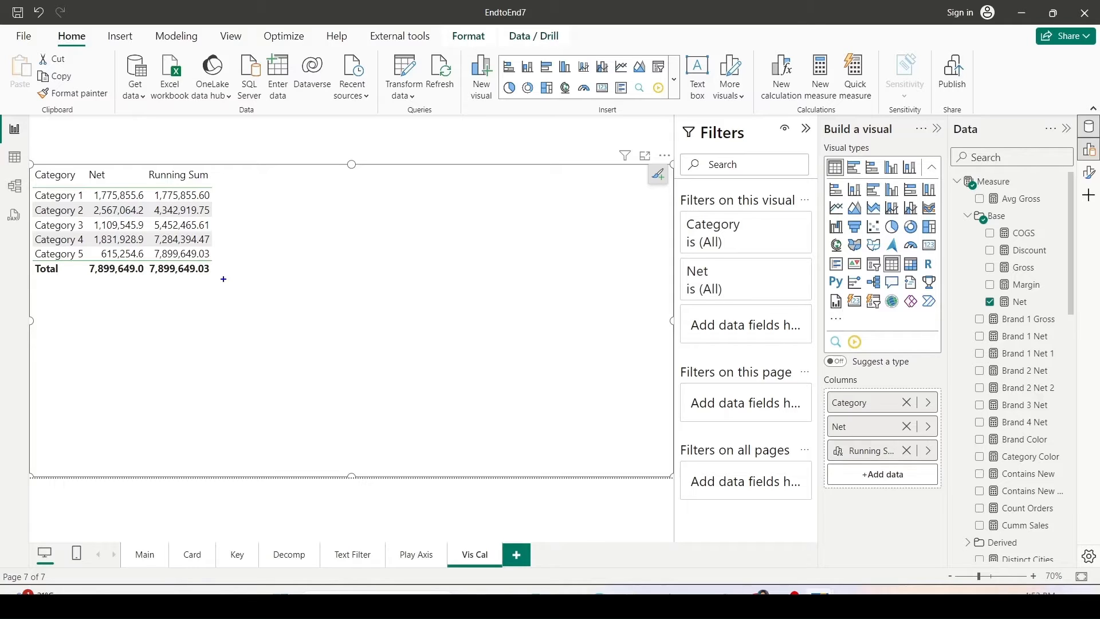
pyautogui.moveTo(221, 275); pyautogui.dragTo(221, 168)
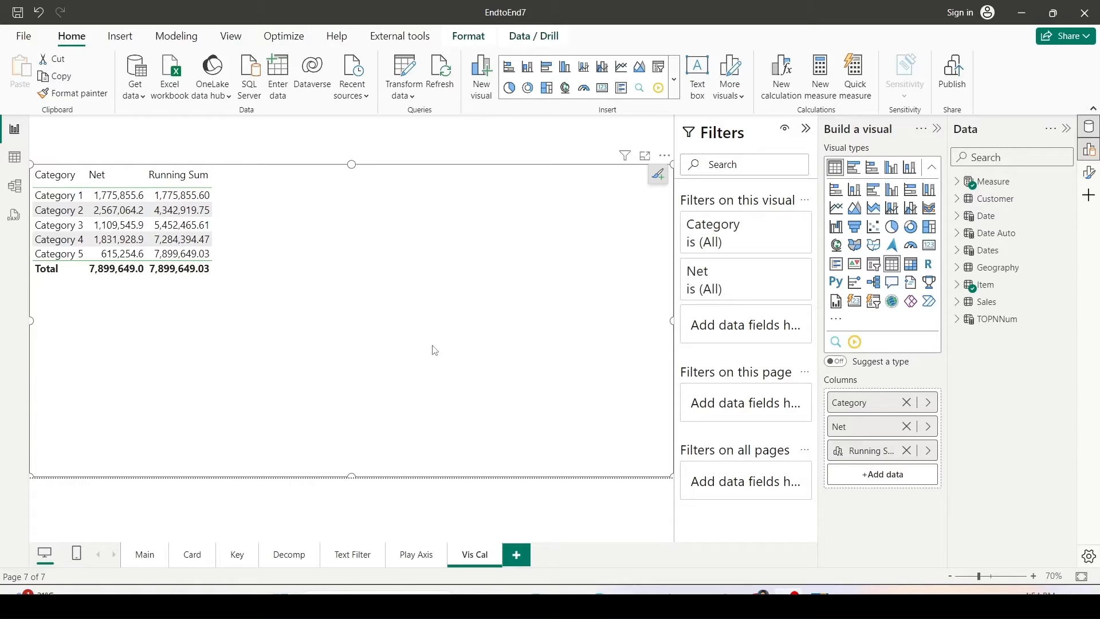
# Add a visual calculation named GT defined as COLLAPSEALL([Net],ROWS).
pyautogui.click(766, 85)
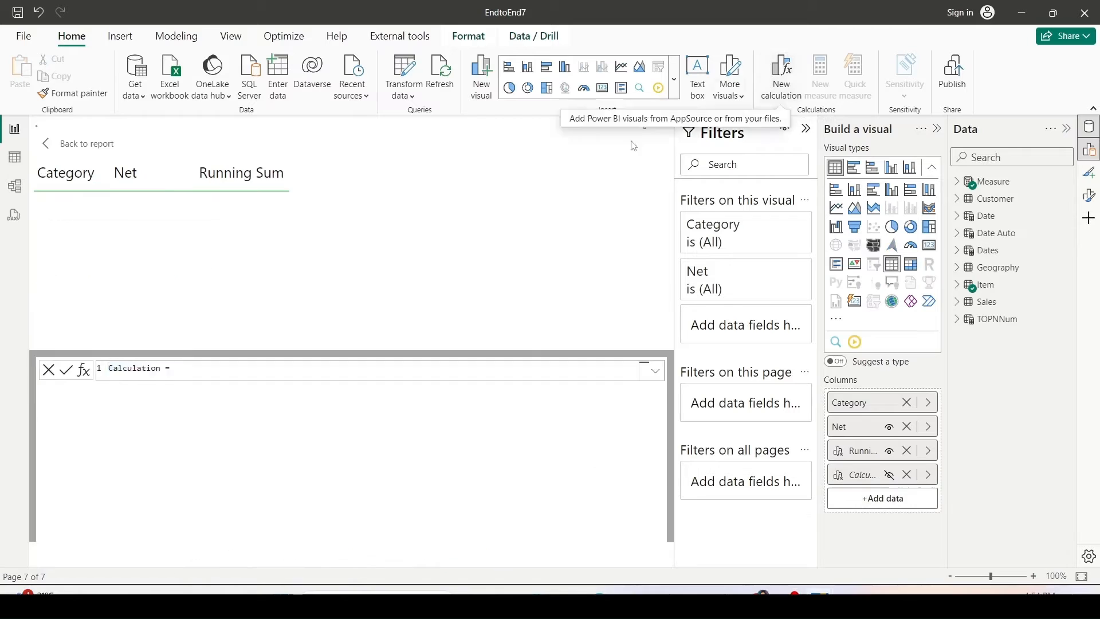
pyautogui.doubleClick(152, 381)
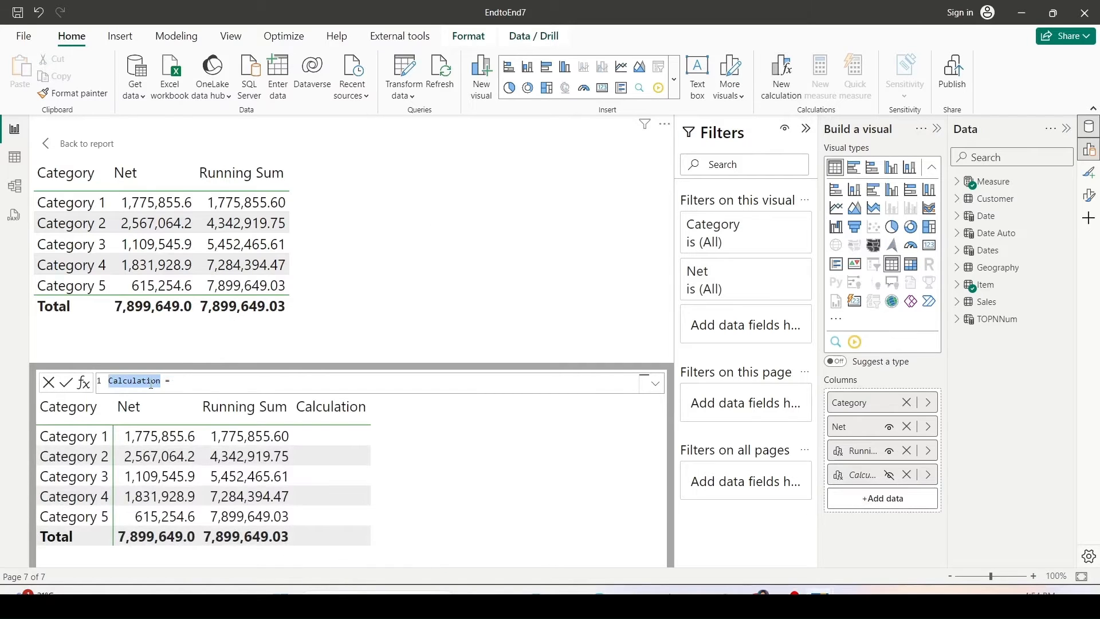
pyautogui.write('Total')
pyautogui.press('BackSpace')
pyautogui.press('BackSpace')
pyautogui.press('BackSpace')
pyautogui.press('BackSpace')
pyautogui.press('BackSpace')
pyautogui.write('GT')
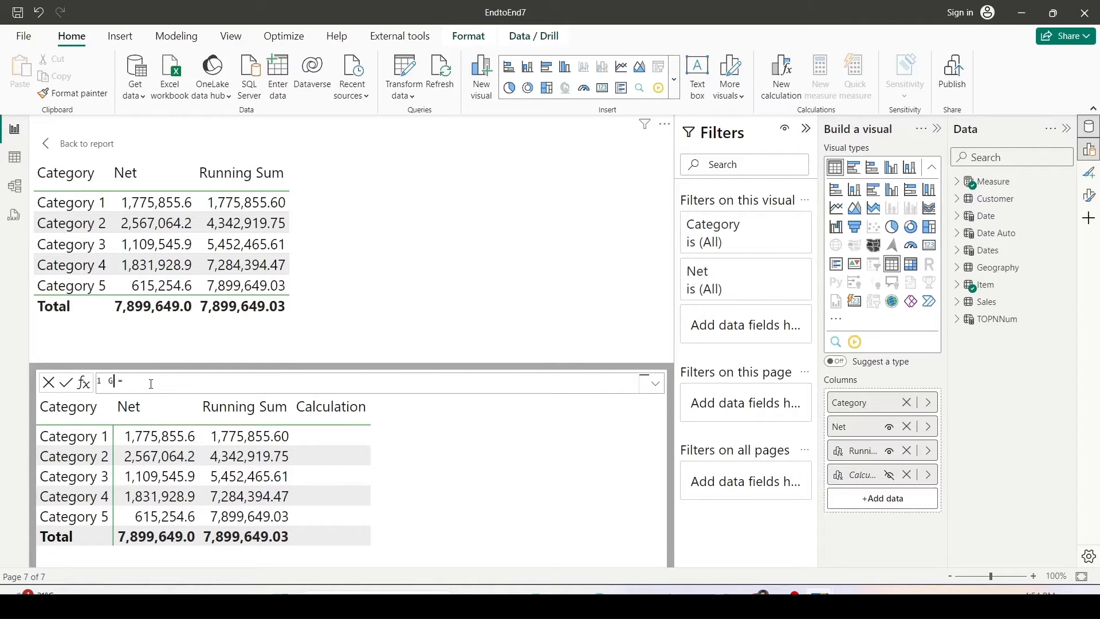
pyautogui.press('End')
pyautogui.write('Cal')
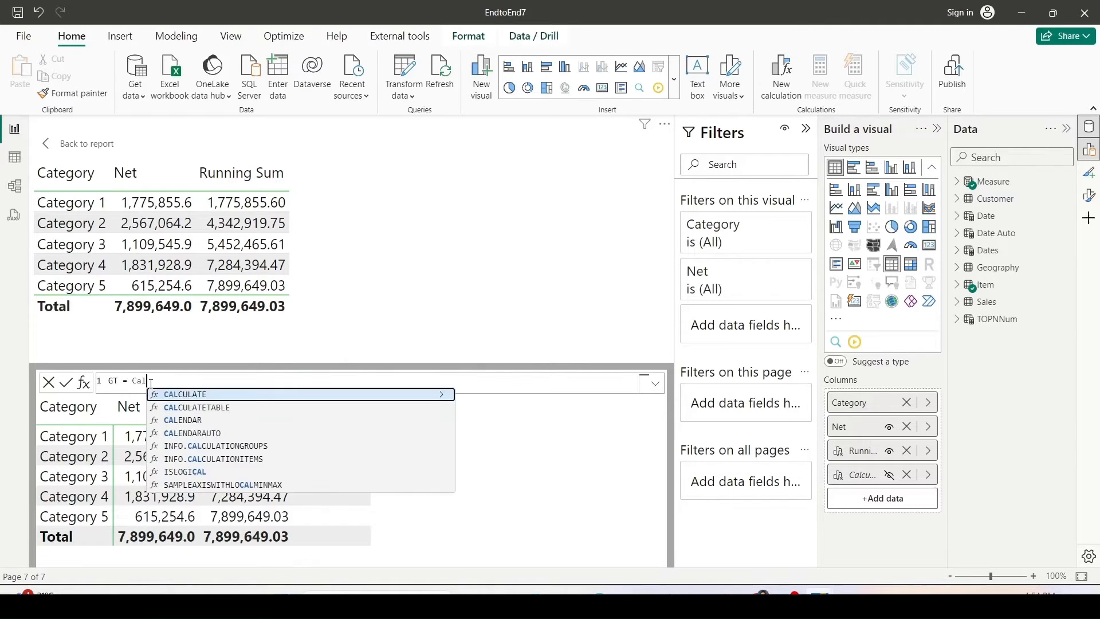
pyautogui.press('BackSpace')
pyautogui.press('BackSpace')
pyautogui.write('ol')
pyautogui.press('Down')
pyautogui.press('Tab')
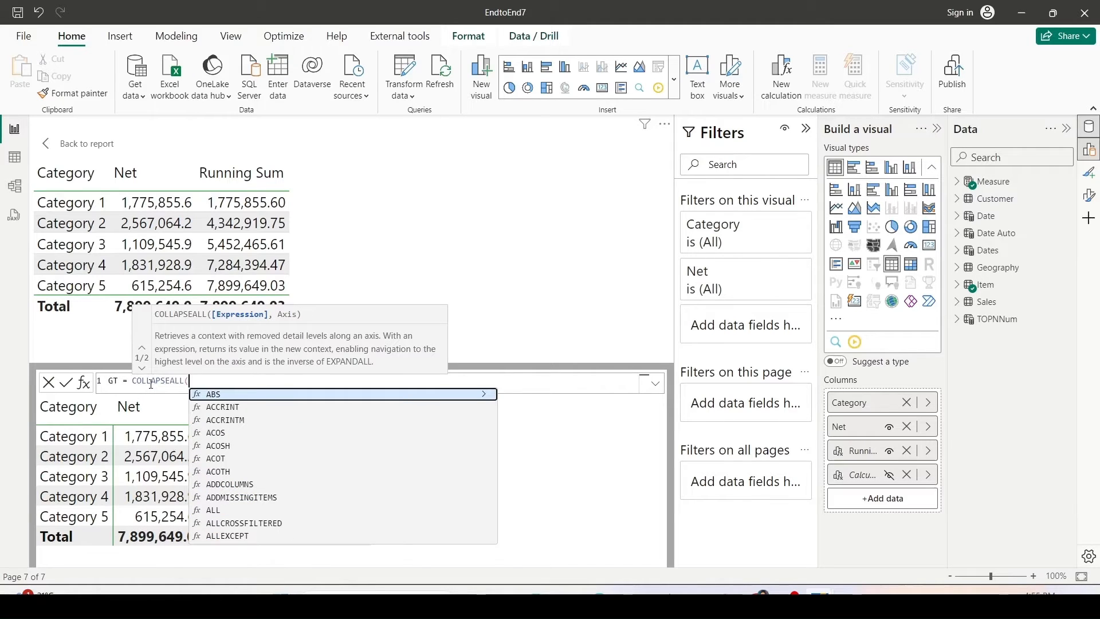
pyautogui.write('[')
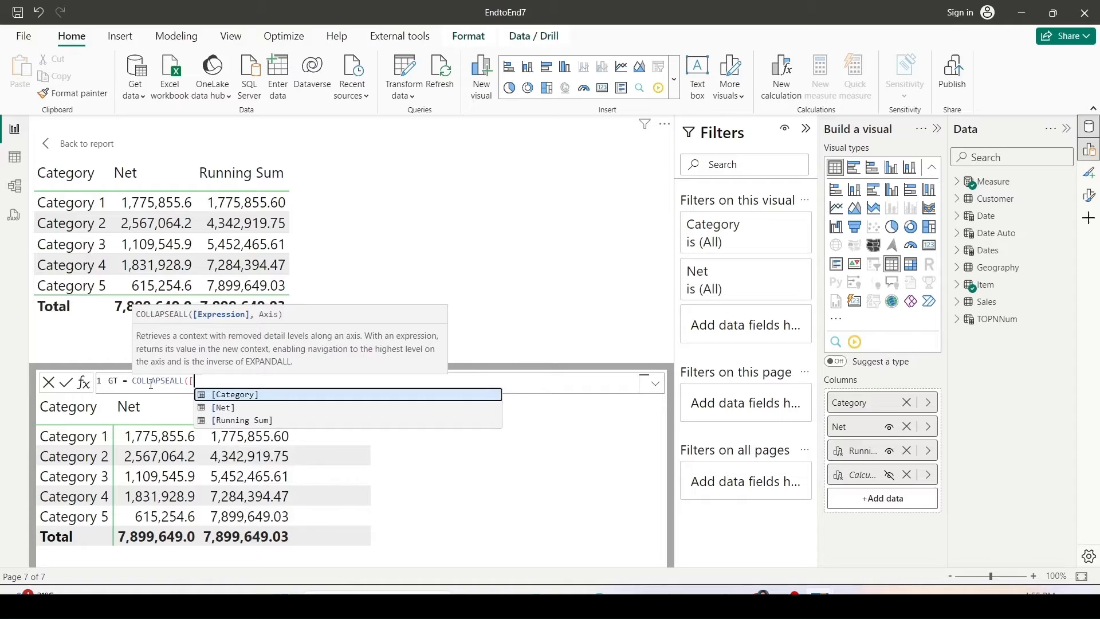
pyautogui.press('Down')
pyautogui.press('Tab')
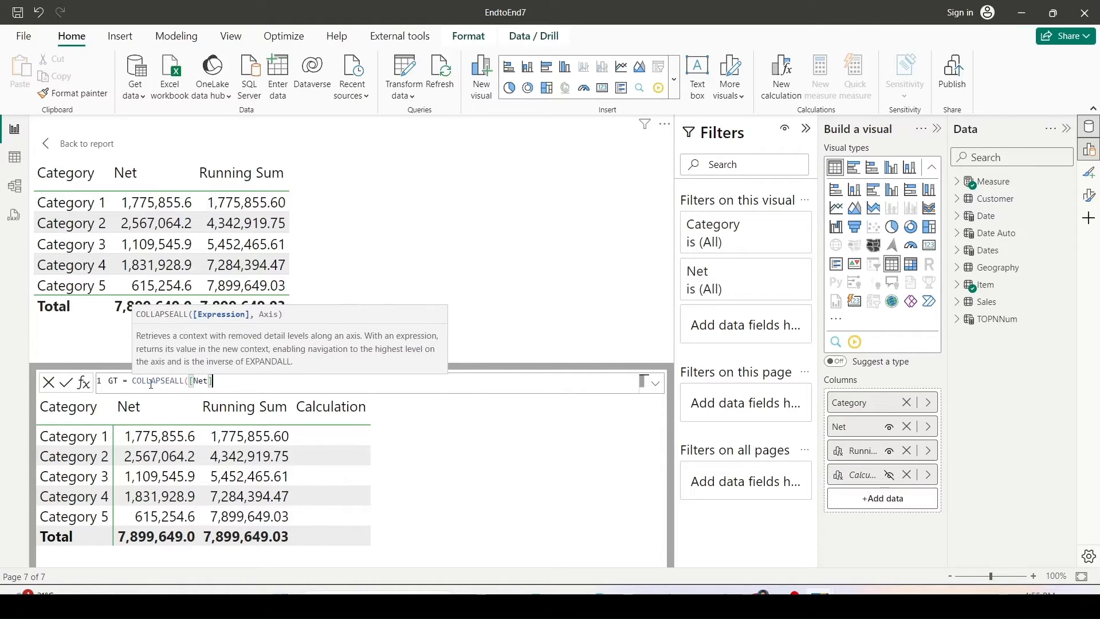
pyautogui.write(',')
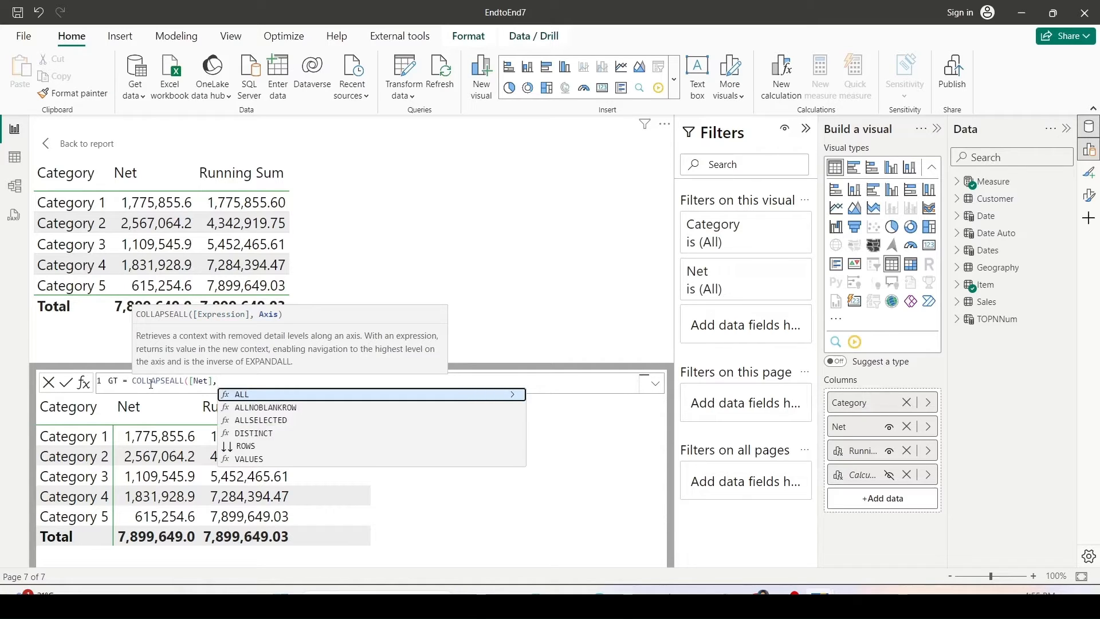
pyautogui.press('Down')
pyautogui.press('Down')
pyautogui.press('Down')
pyautogui.press('Down')
pyautogui.press('Tab')
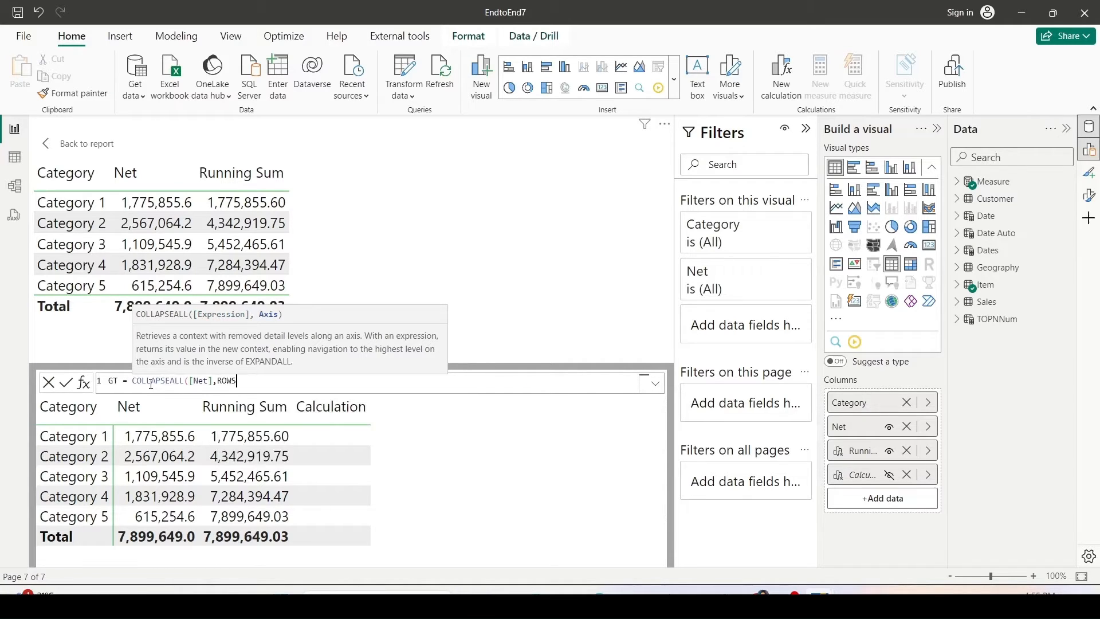
pyautogui.write(')')
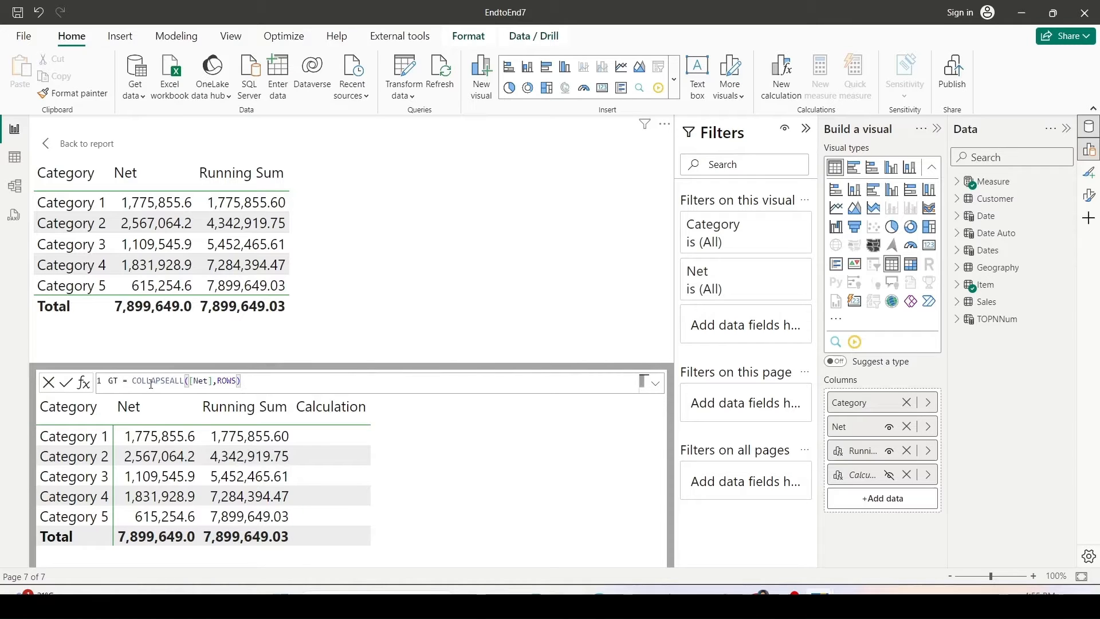
pyautogui.press('Return')
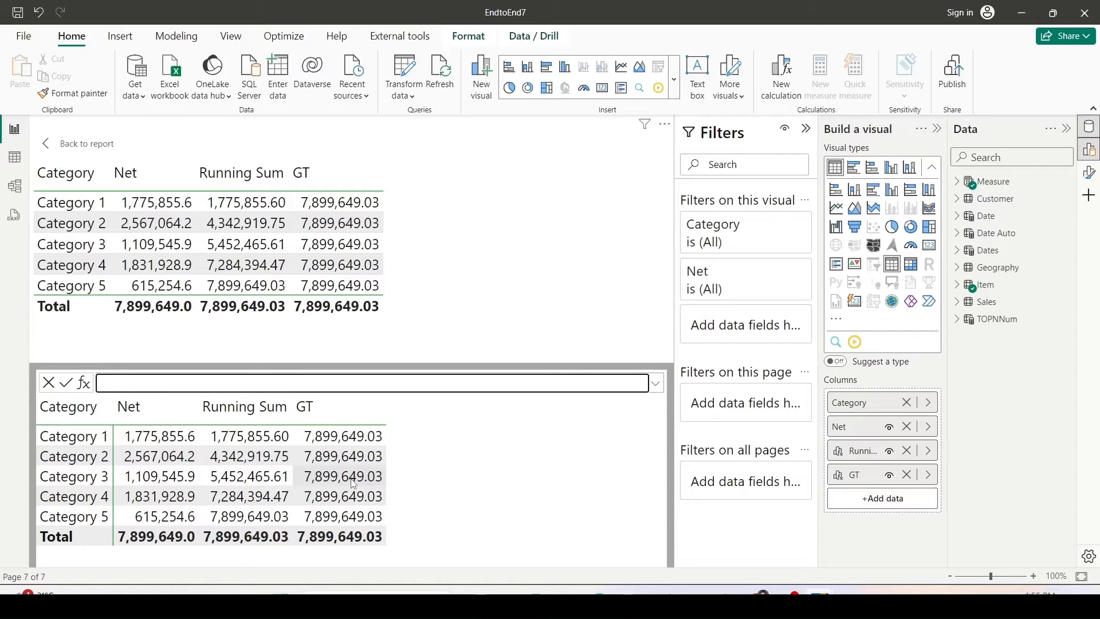
# Add a visual calculation named % of total defined as divide([Net],[GT]).
pyautogui.click(781, 74)
pyautogui.doubleClick(115, 385)
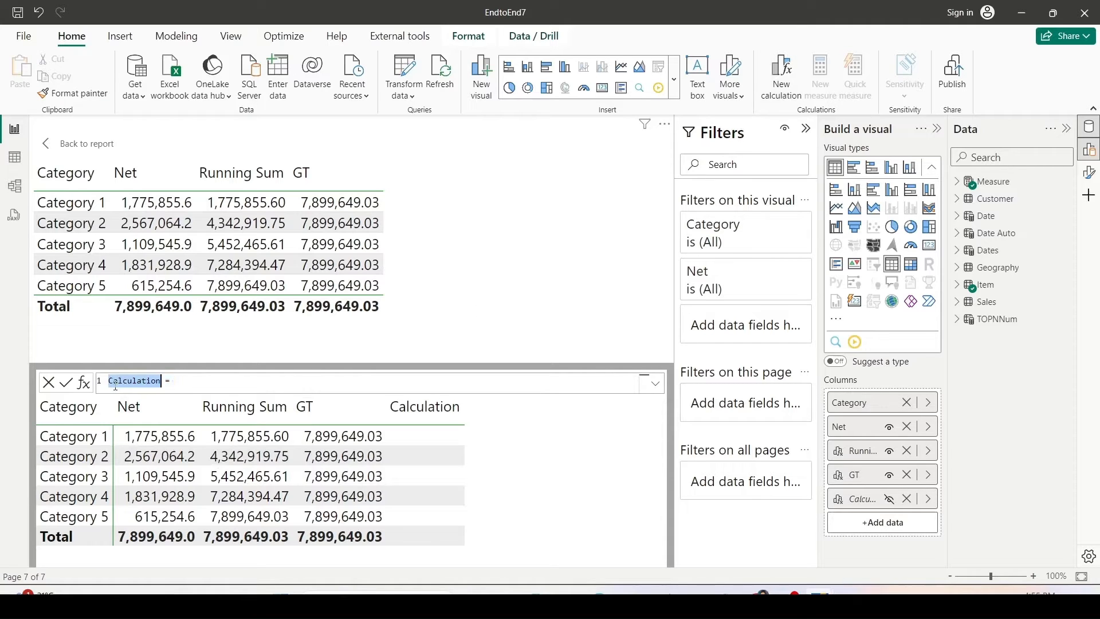
pyautogui.write('% of ')
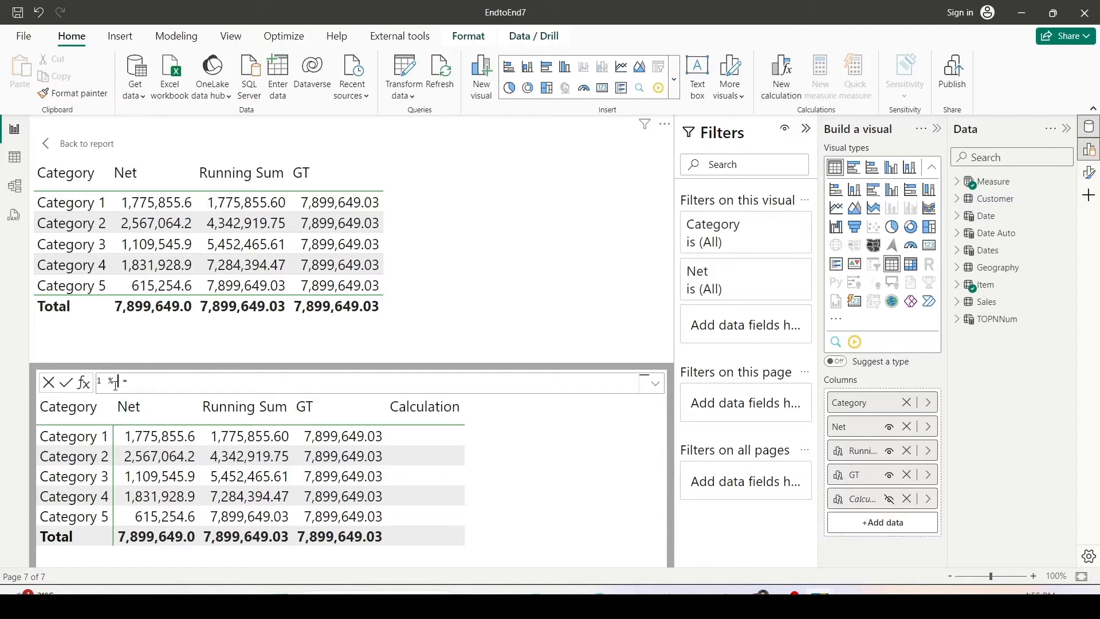
pyautogui.write('total = divide')
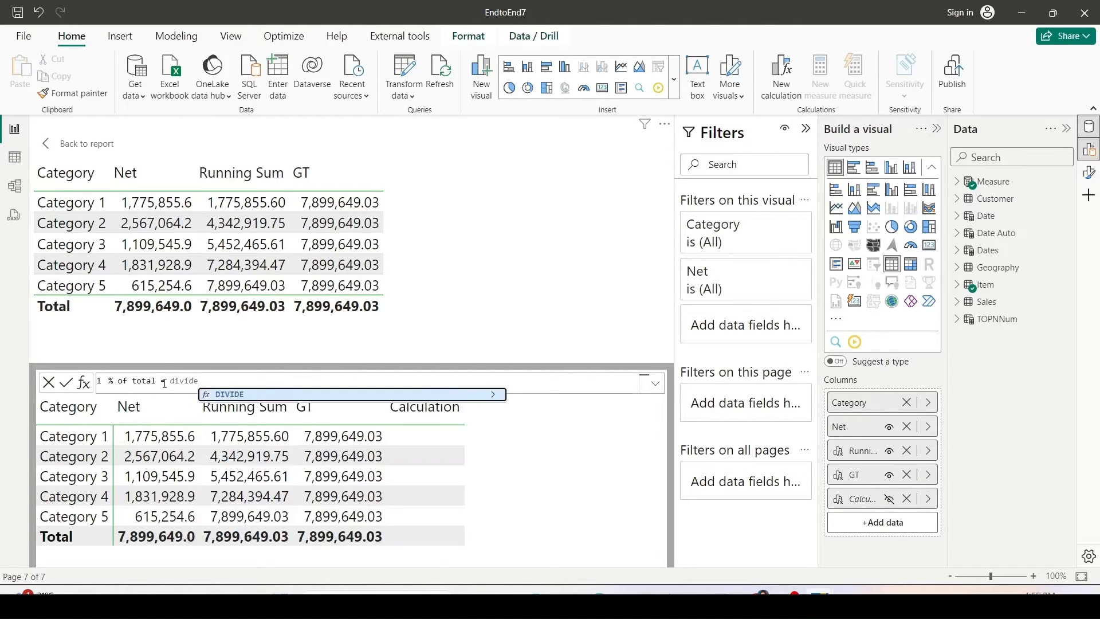
pyautogui.write('([e')
pyautogui.press('Down')
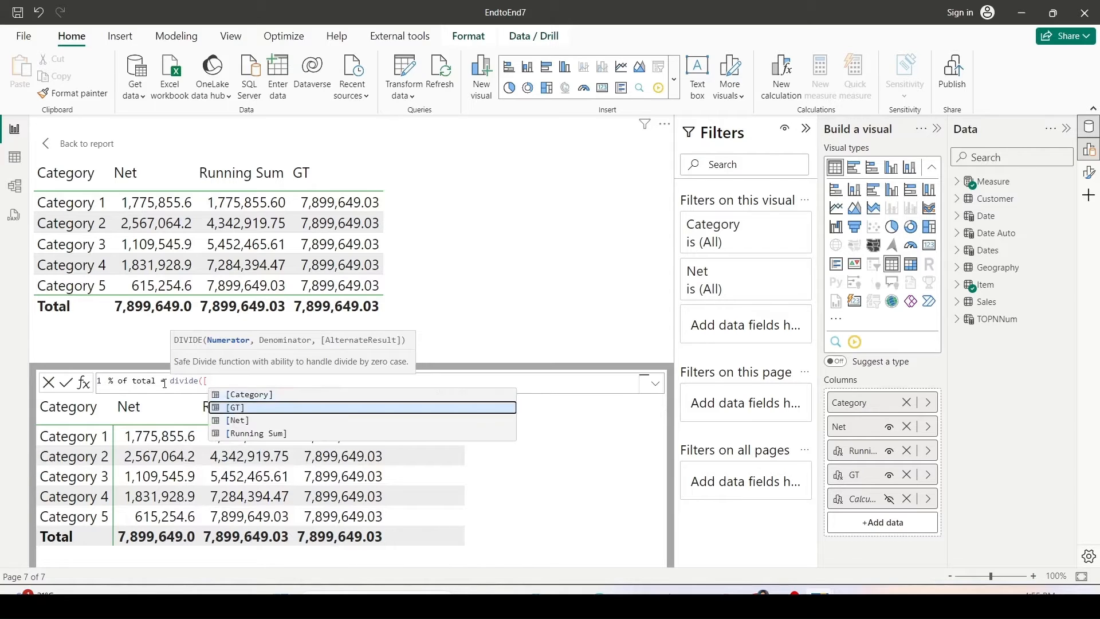
pyautogui.press('Down')
pyautogui.press('Tab')
pyautogui.write(',')
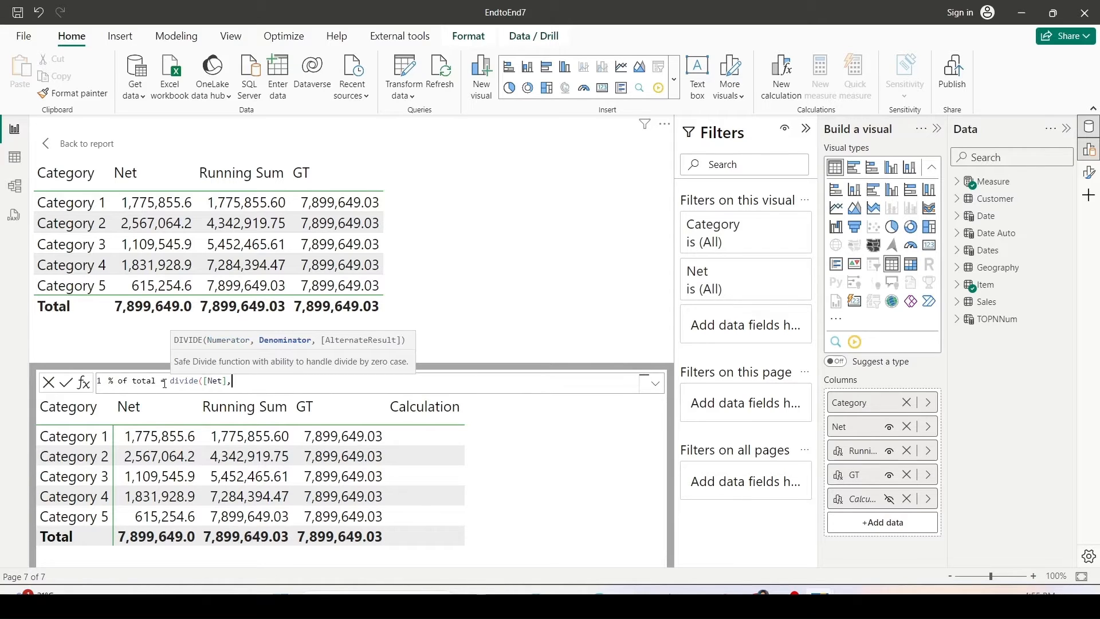
pyautogui.write('[')
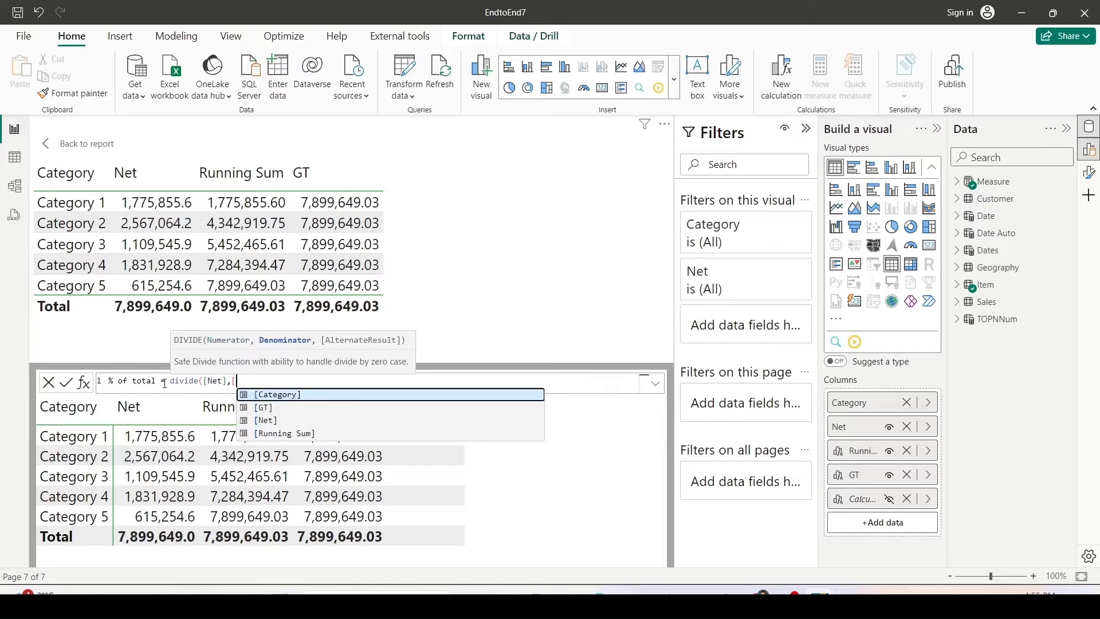
pyautogui.press('Down')
pyautogui.press('Tab')
pyautogui.write(')')
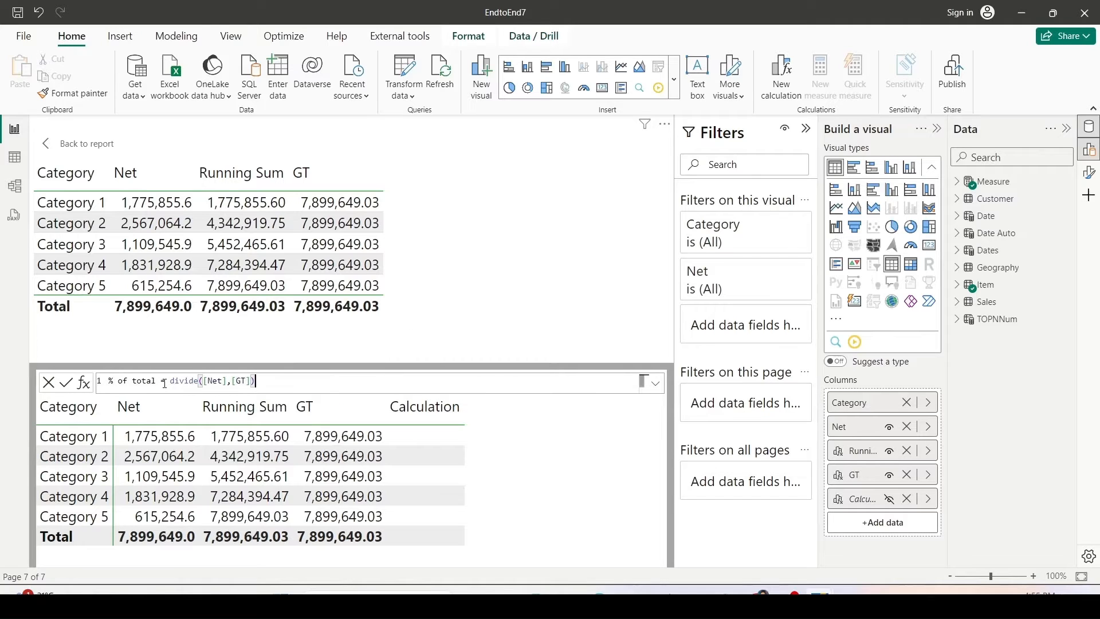
pyautogui.press('Return')
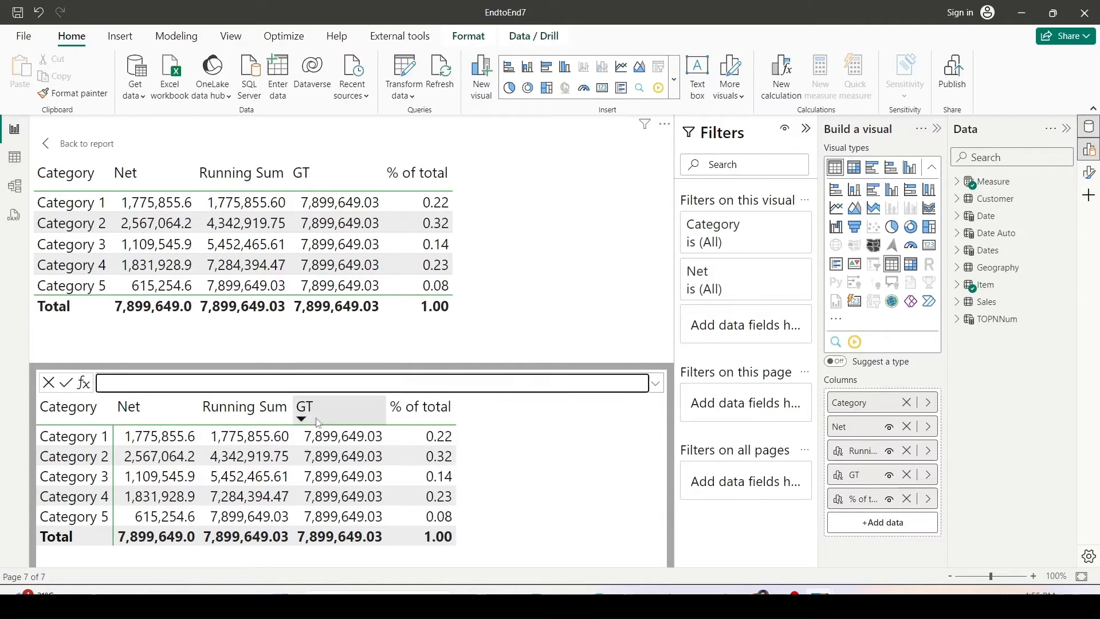
# Edit the % of total calculation to multiply the result by 100.
pyautogui.click(931, 504)
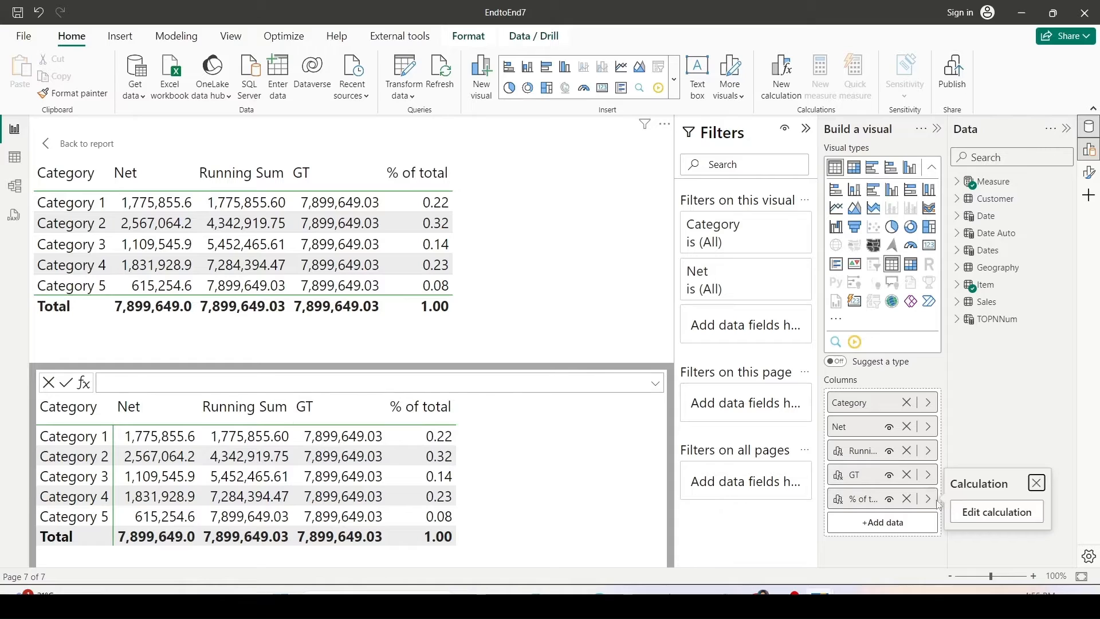
pyautogui.click(977, 508)
pyautogui.write('*100')
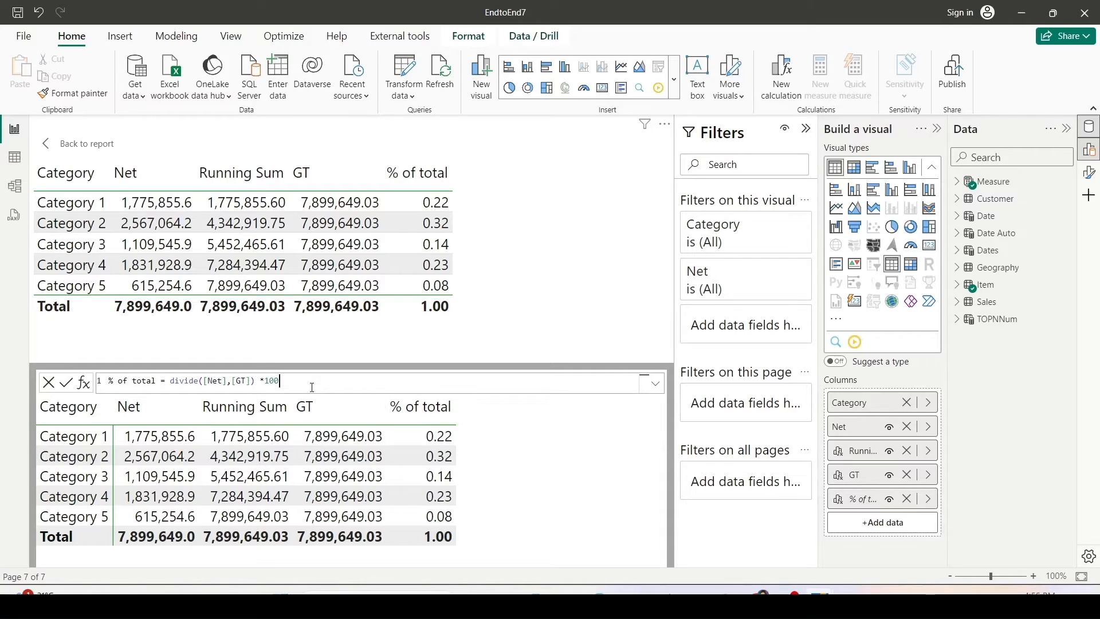
pyautogui.press('Return')
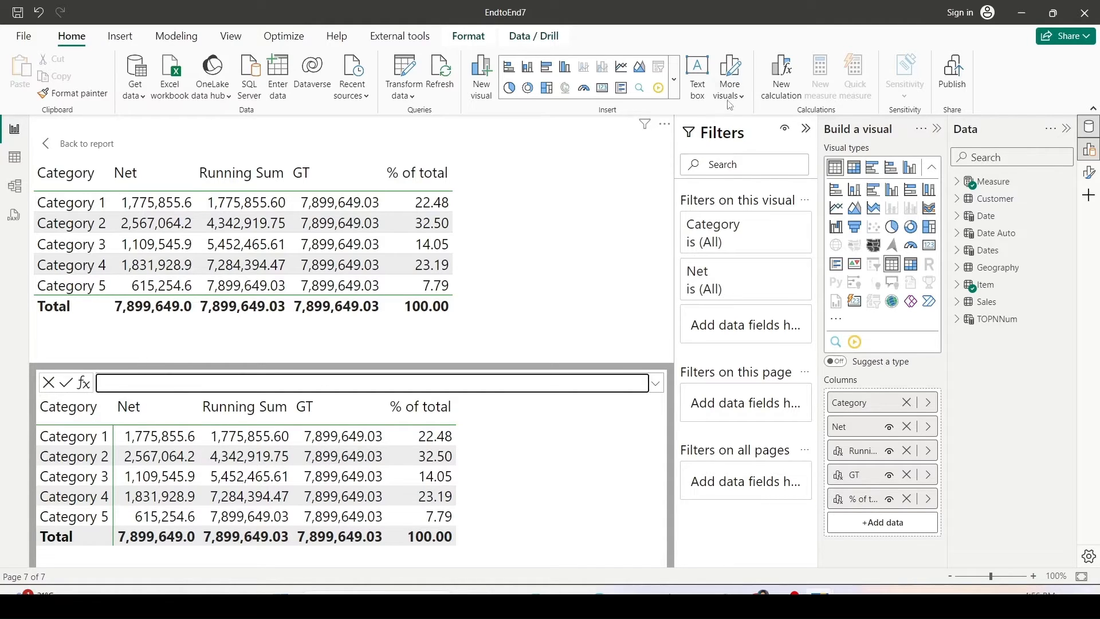
# Add a visual calculation named % of Running Total defined as DIVIDE([Running Sum],[GT]).
pyautogui.click(782, 75)
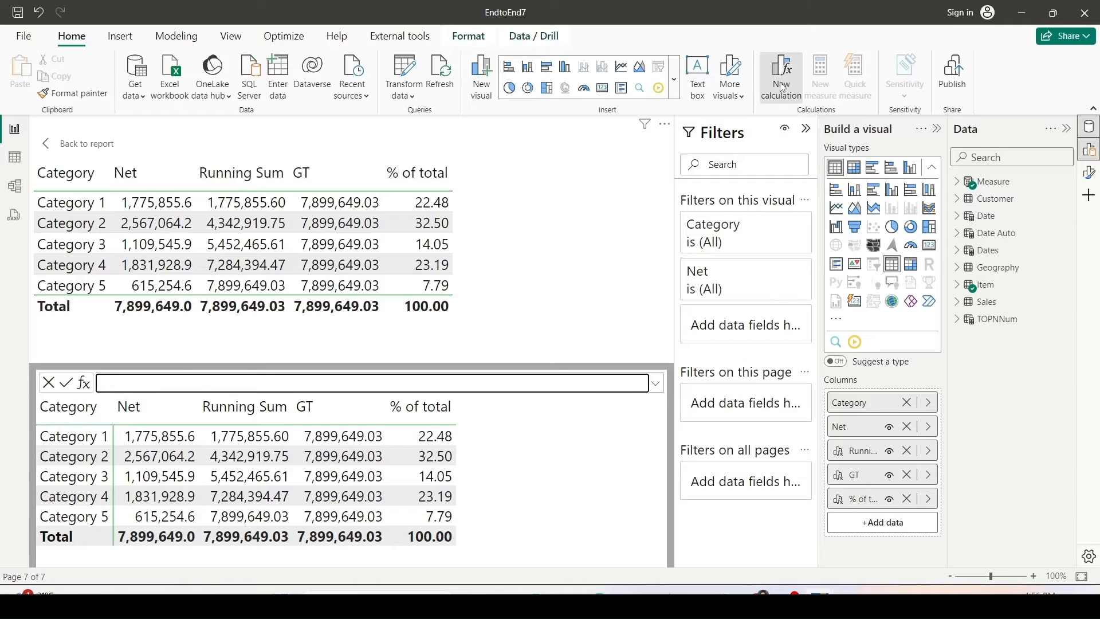
pyautogui.doubleClick(138, 381)
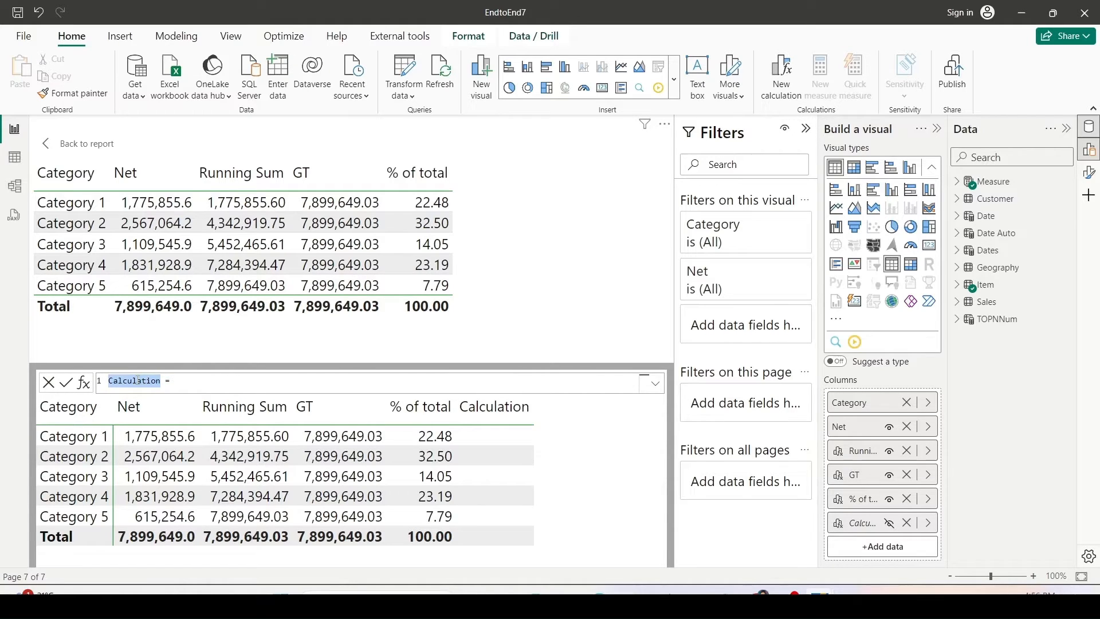
pyautogui.write('% of Running Total')
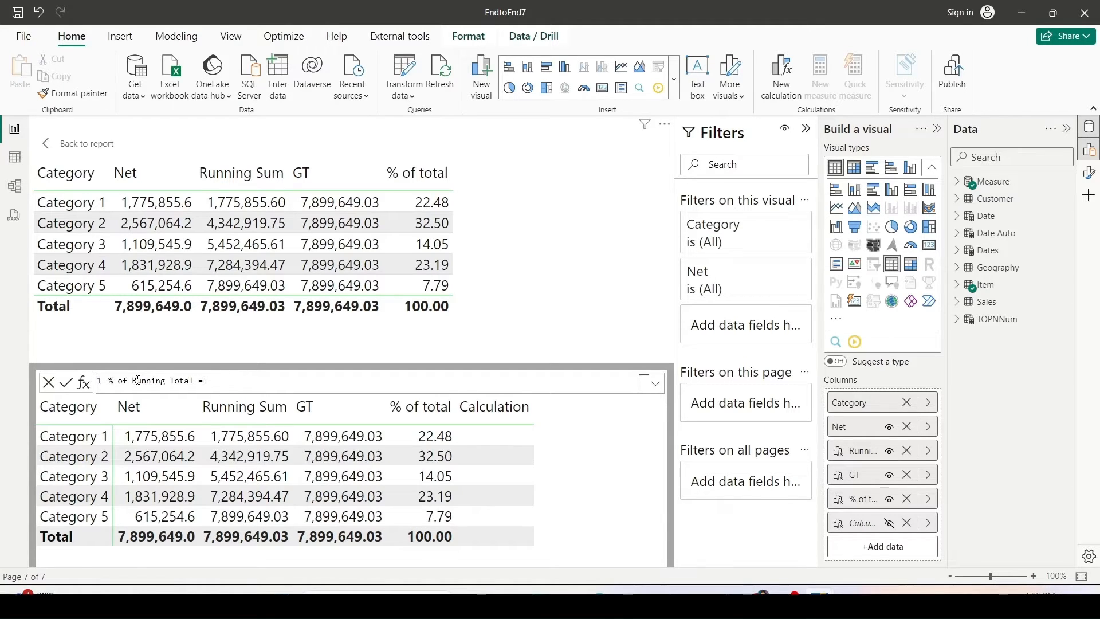
pyautogui.write(' = DIVIDE(')
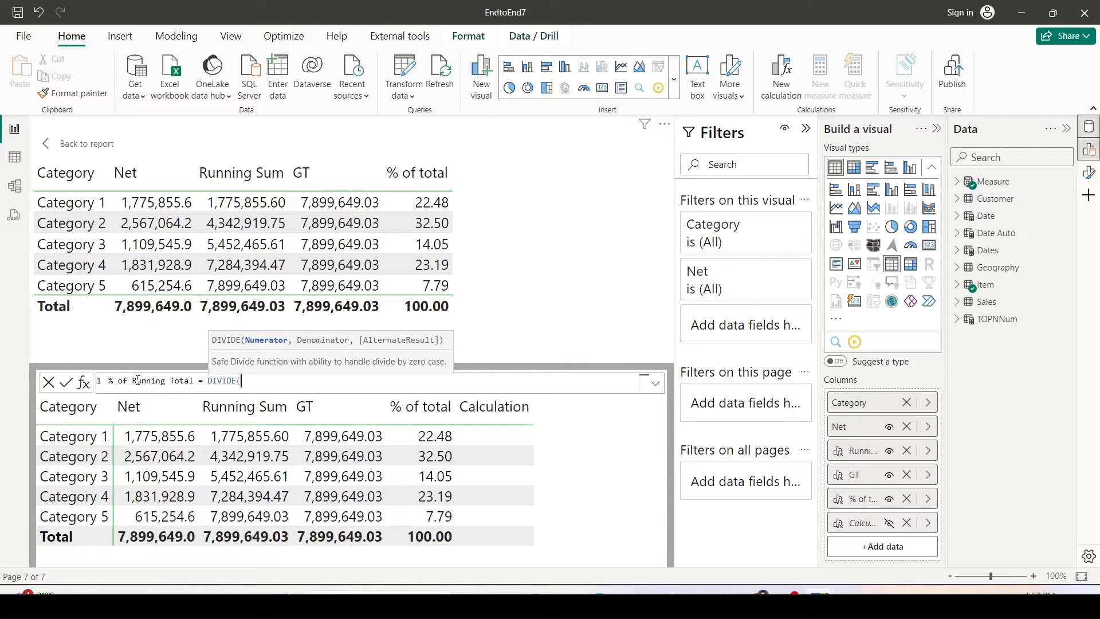
pyautogui.write('[Running Sum]')
pyautogui.press('Tab')
pyautogui.write(',[')
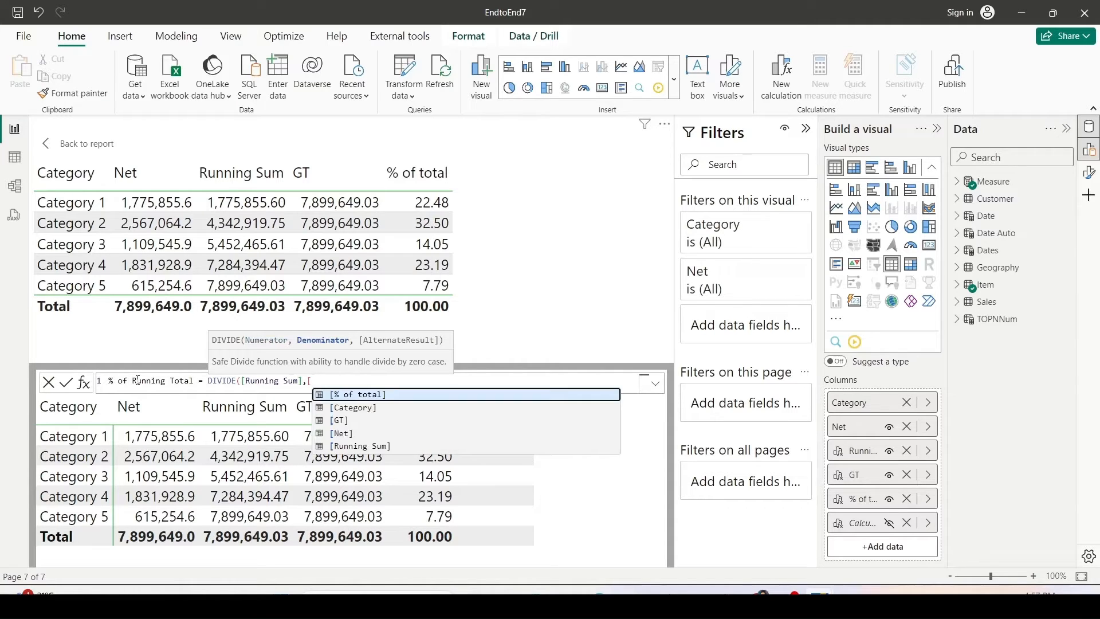
pyautogui.write('G')
pyautogui.press('Tab')
pyautogui.write(')')
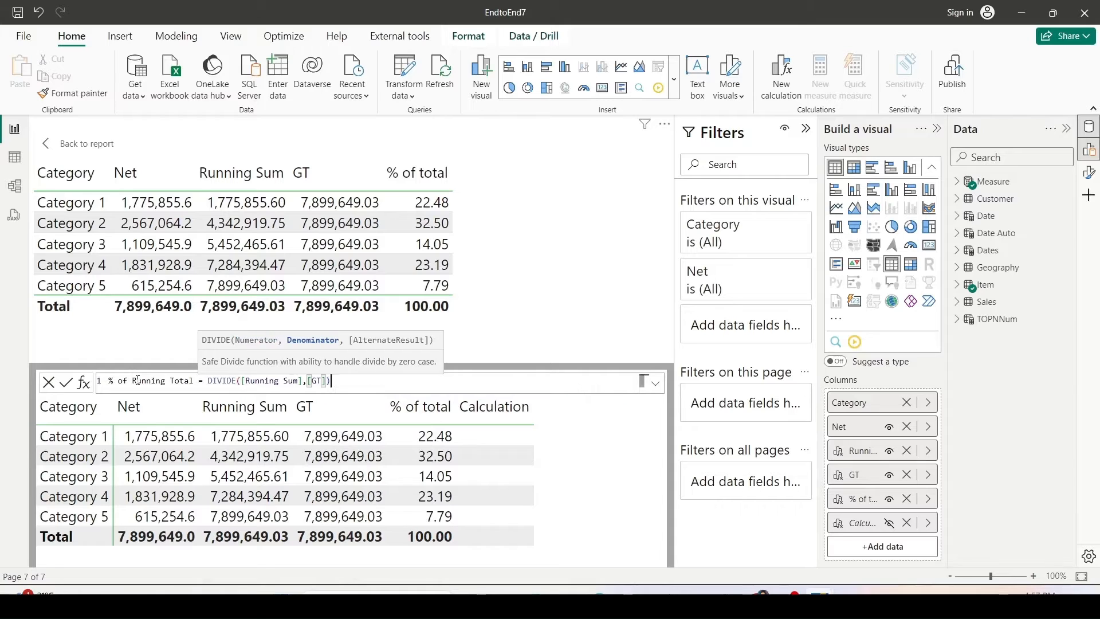
pyautogui.press('Return')
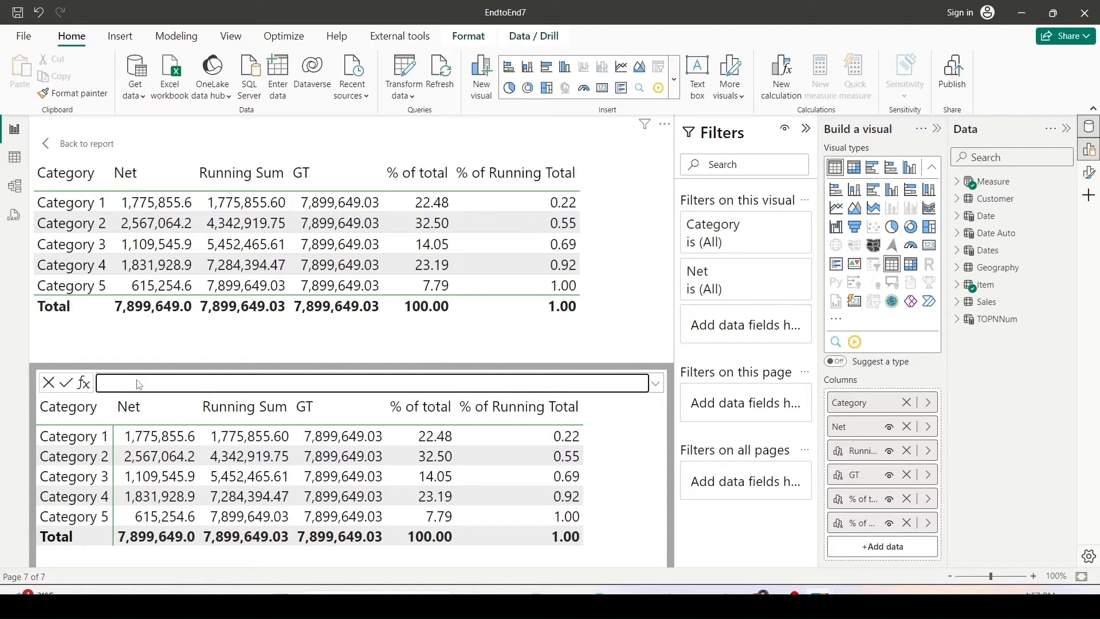
# Edit the % of Running Total calculation to multiply by 100, then go back to the report.
pyautogui.click(928, 523)
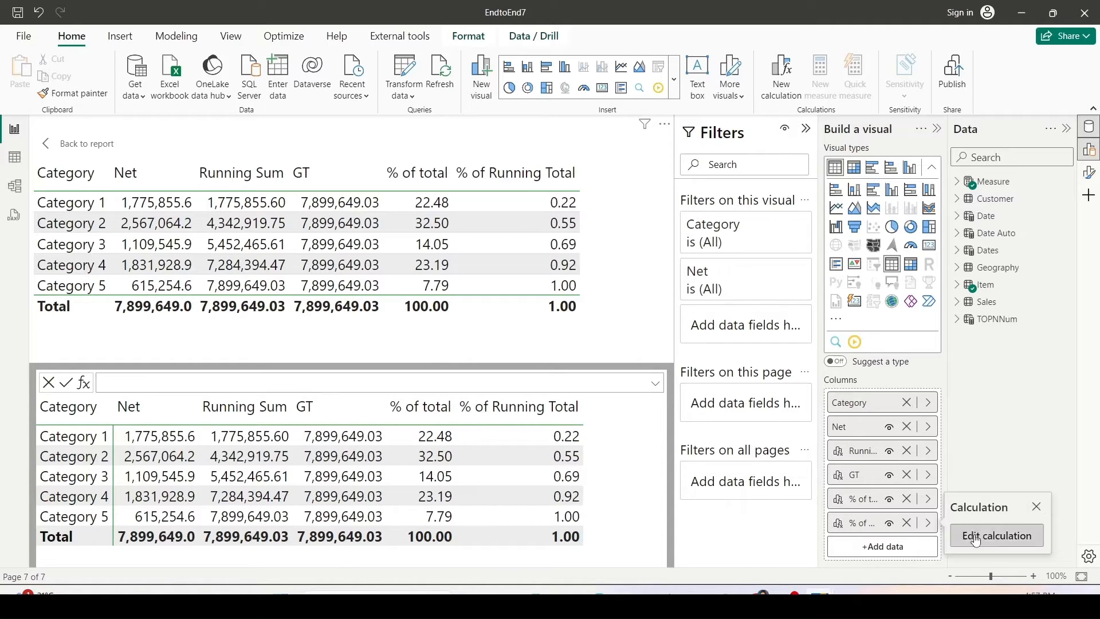
pyautogui.click(1000, 536)
pyautogui.write('*100')
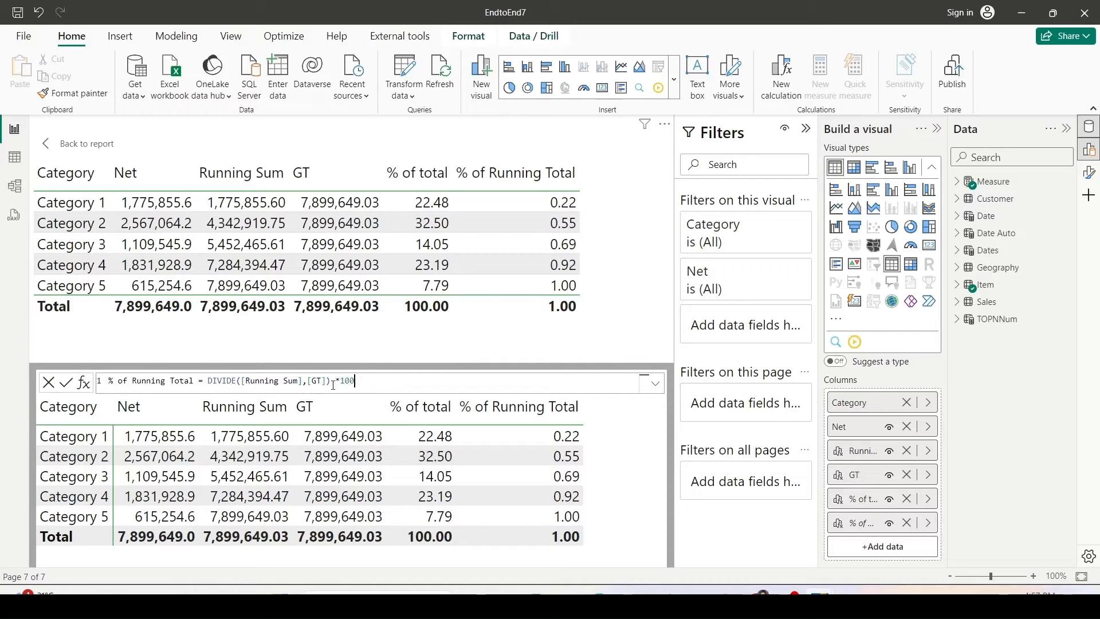
pyautogui.press('Return')
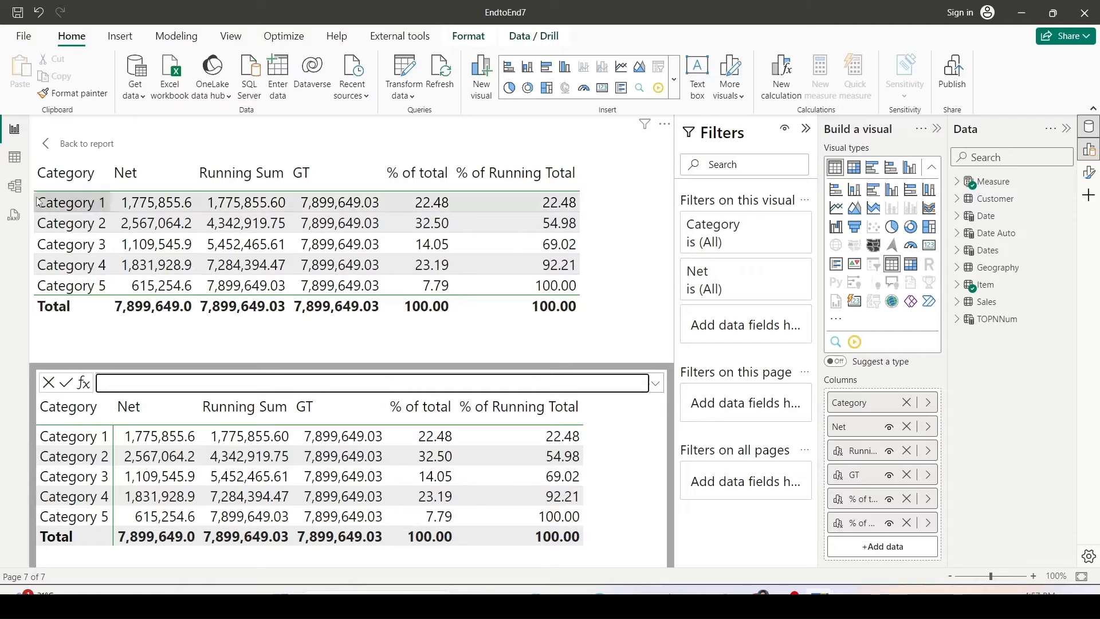
pyautogui.click(73, 146)
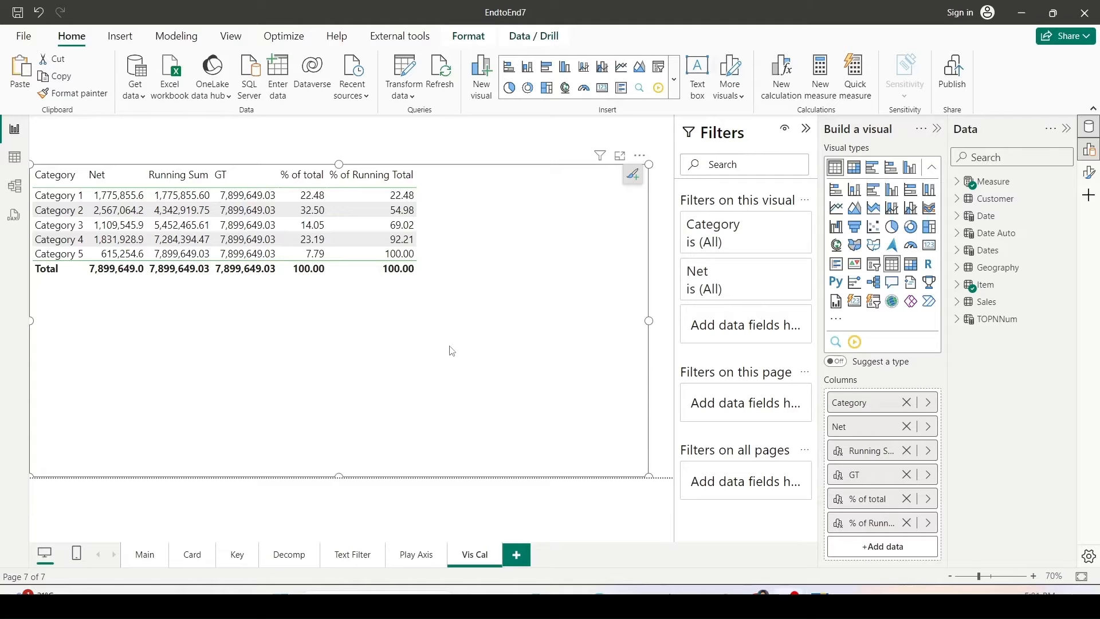
# Start a new visual calculation named Move Avg using MOVINGAVERAGE on the [Net] column.
pyautogui.click(782, 80)
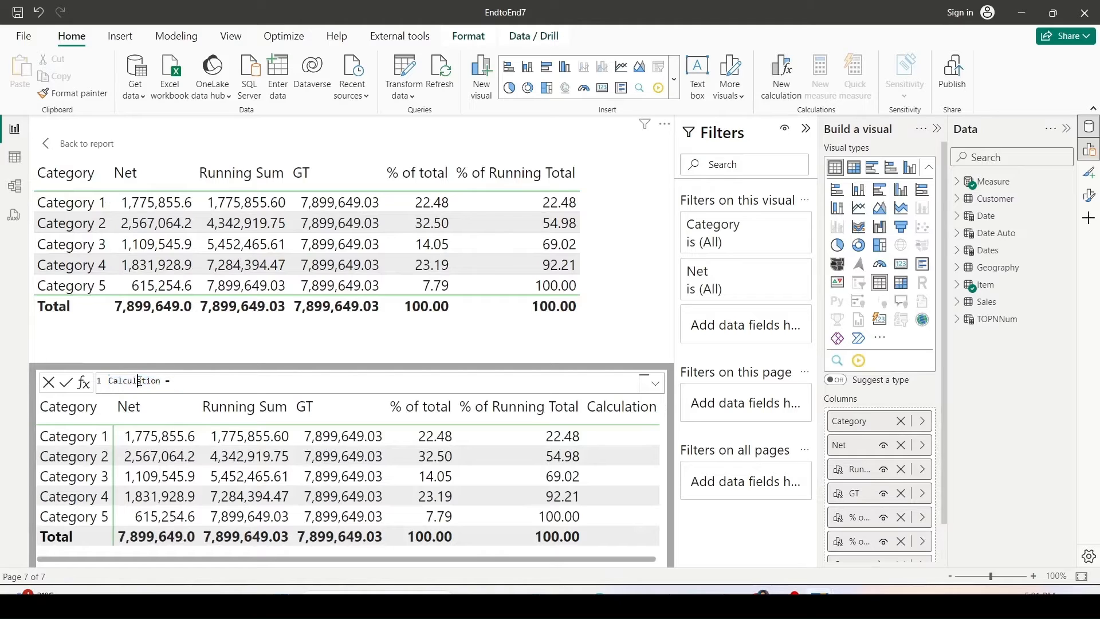
pyautogui.doubleClick(141, 382)
pyautogui.write('Move Avg = Mov')
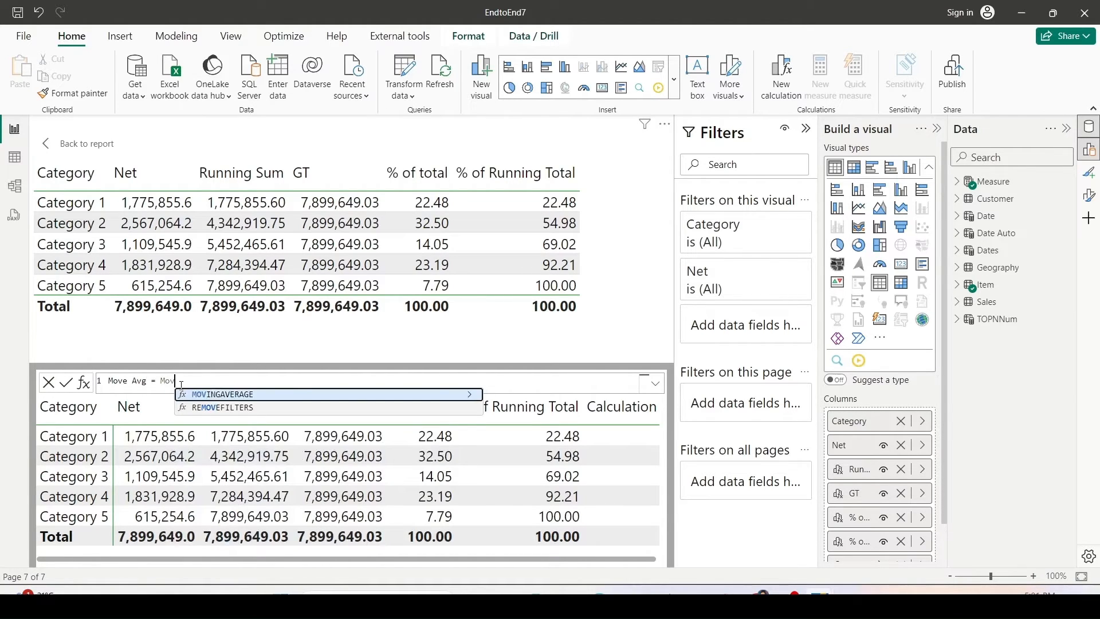
pyautogui.press('Tab')
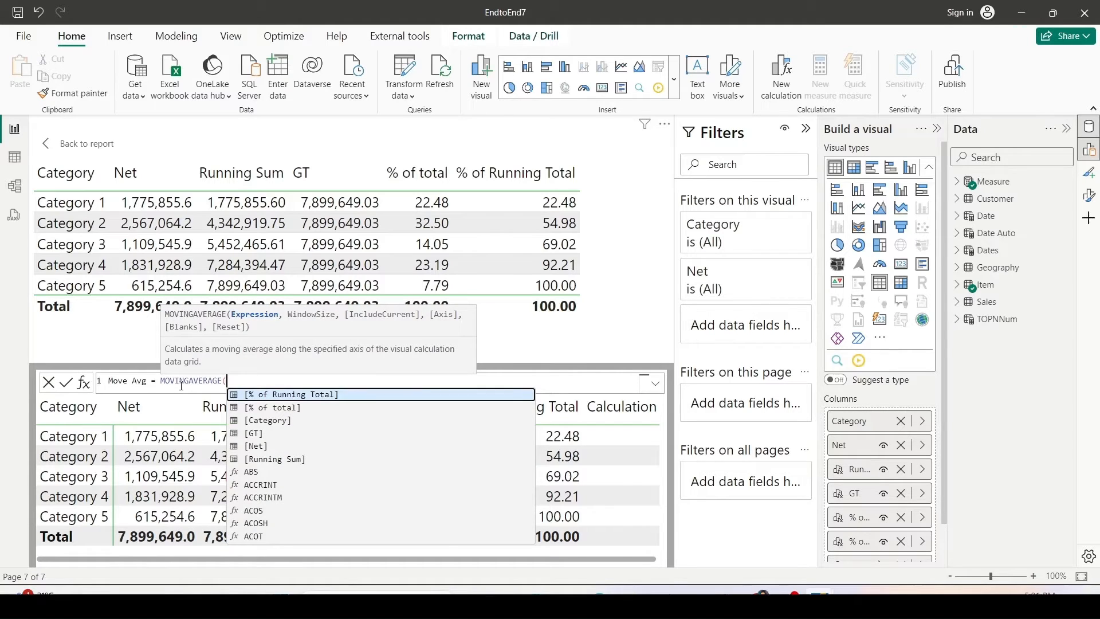
pyautogui.write('[N')
pyautogui.press('Tab')
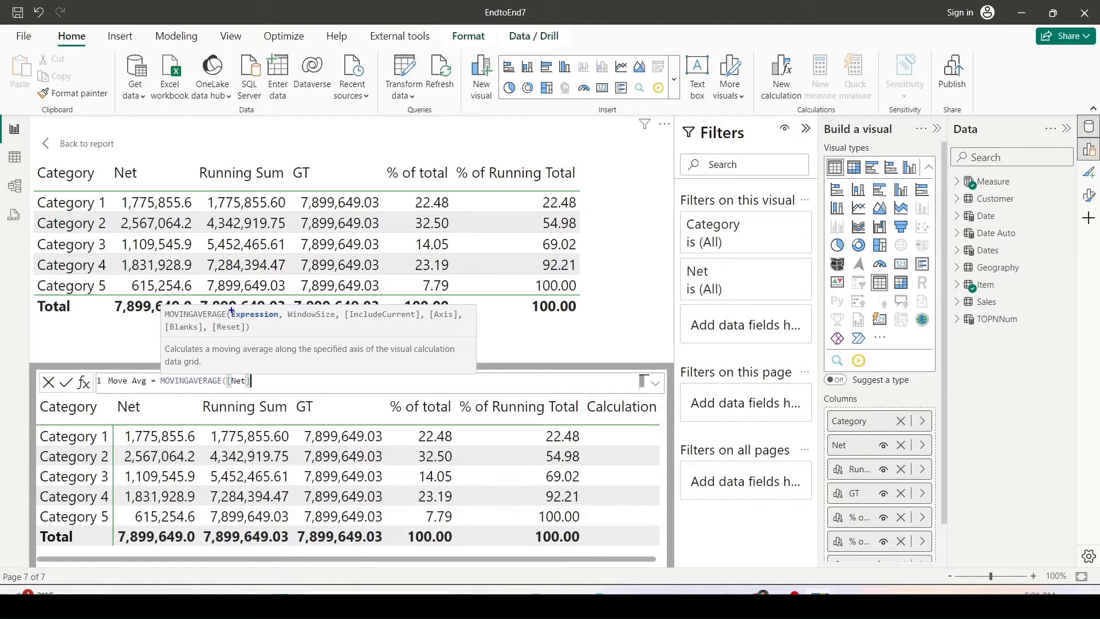
# Complete the Move Avg formula as MOVINGAVERAGE([Net],2) with a window size of 2 and commit it.
pyautogui.moveTo(228, 308)
pyautogui.mouseDown()
pyautogui.moveTo(275, 320)
pyautogui.moveTo(460, 319)
pyautogui.mouseUp()
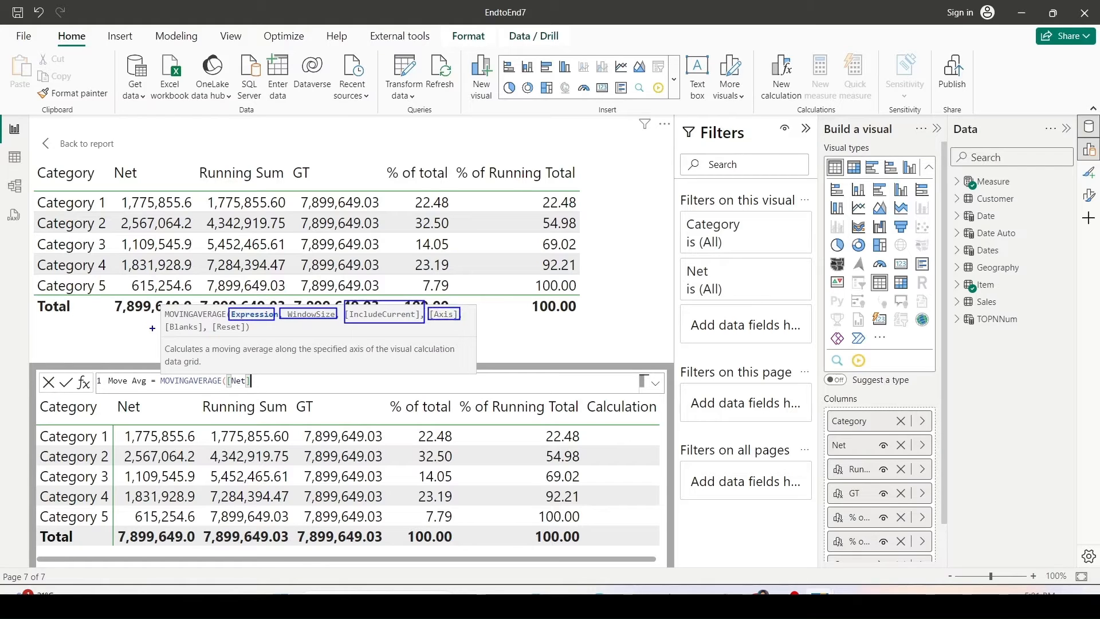
pyautogui.moveTo(167, 322)
pyautogui.mouseDown()
pyautogui.moveTo(221, 338)
pyautogui.moveTo(211, 331)
pyautogui.mouseUp()
pyautogui.moveTo(213, 321); pyautogui.dragTo(248, 332)
pyautogui.press('Escape')
pyautogui.write(',2')
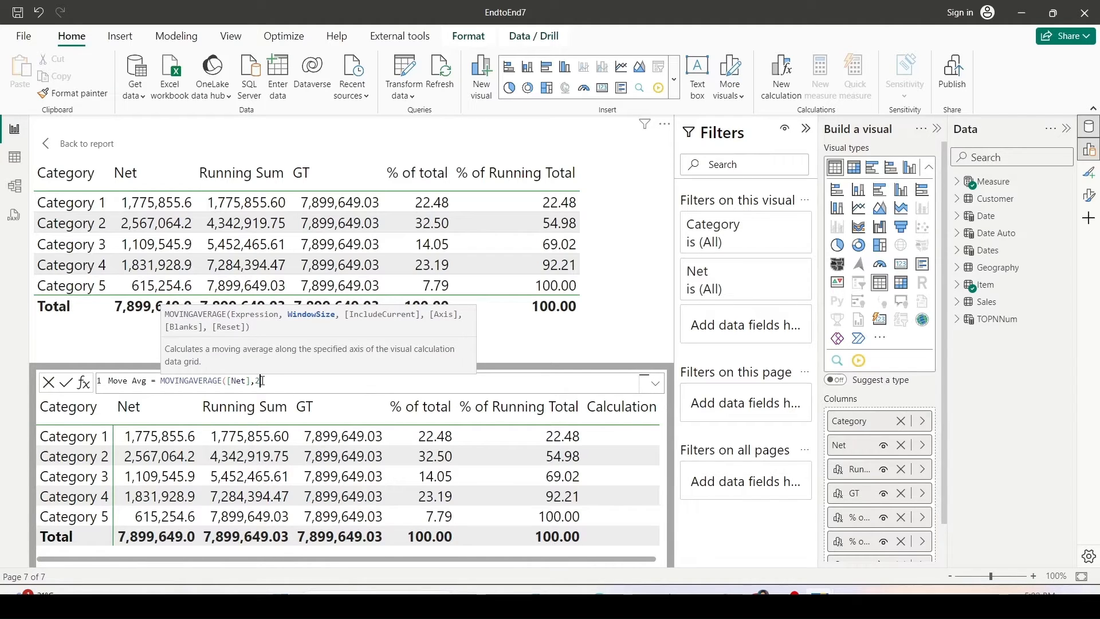
pyautogui.write(',')
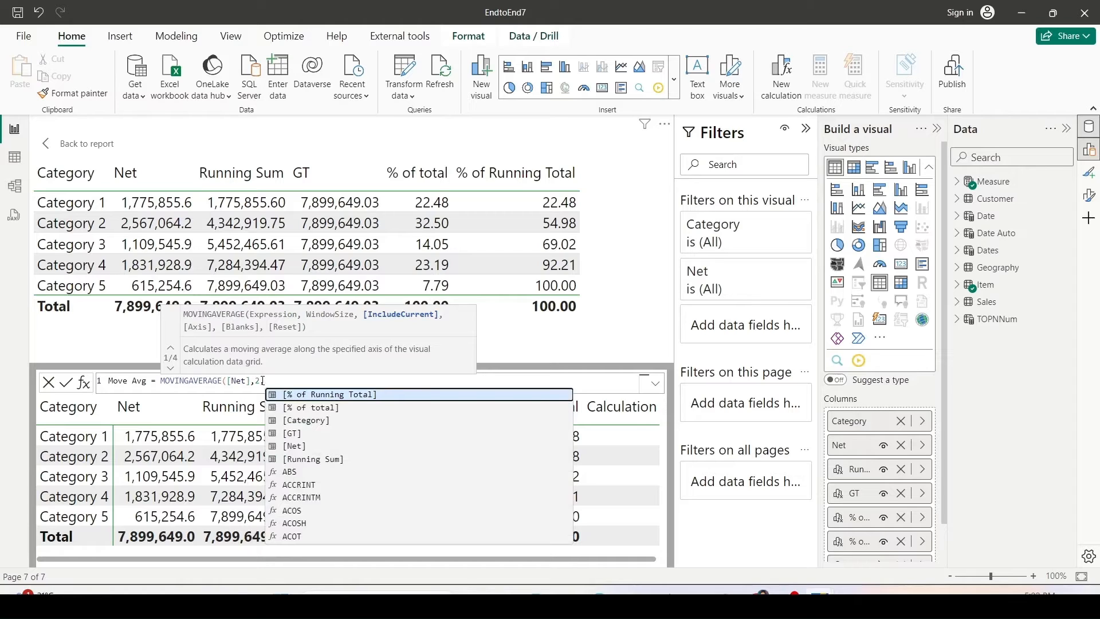
pyautogui.write('TRU')
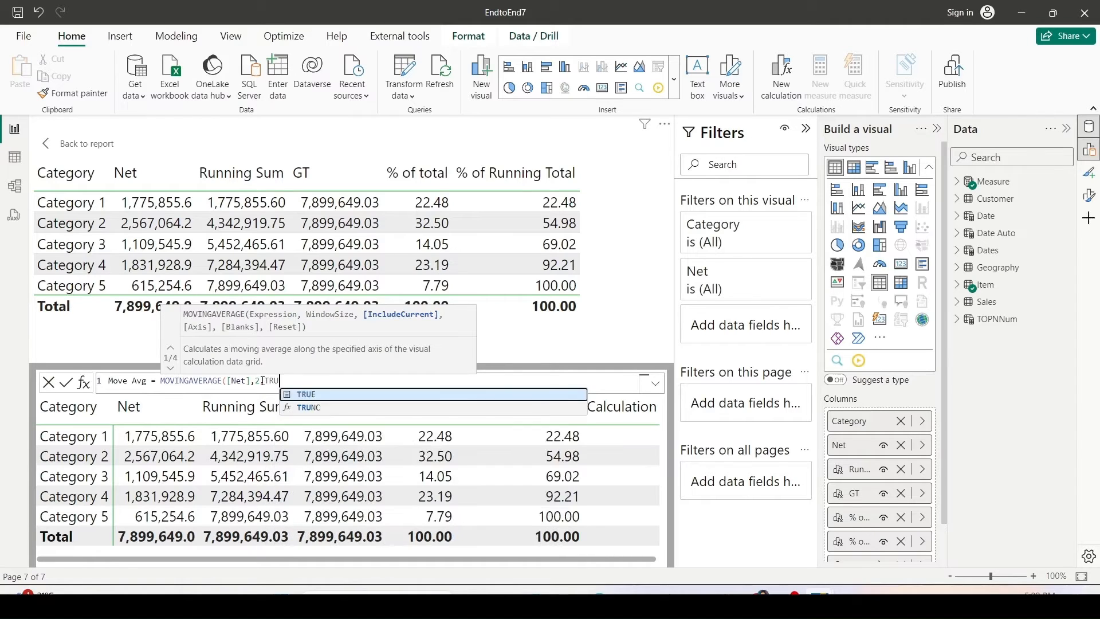
pyautogui.press('BackSpace')
pyautogui.press('BackSpace')
pyautogui.press('BackSpace')
pyautogui.press('BackSpace')
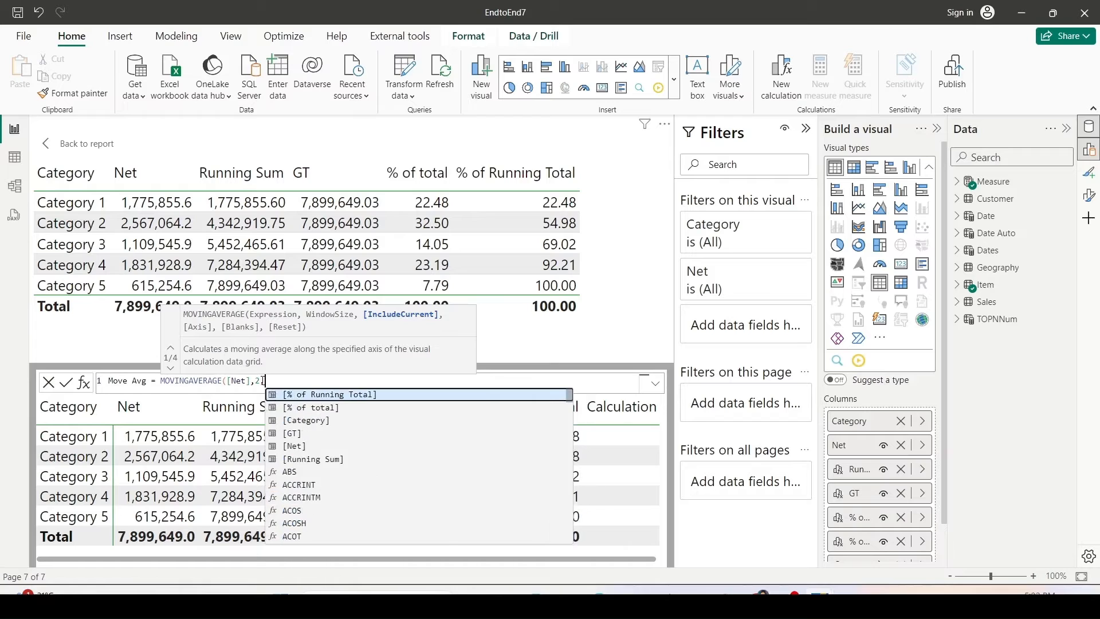
pyautogui.write(')')
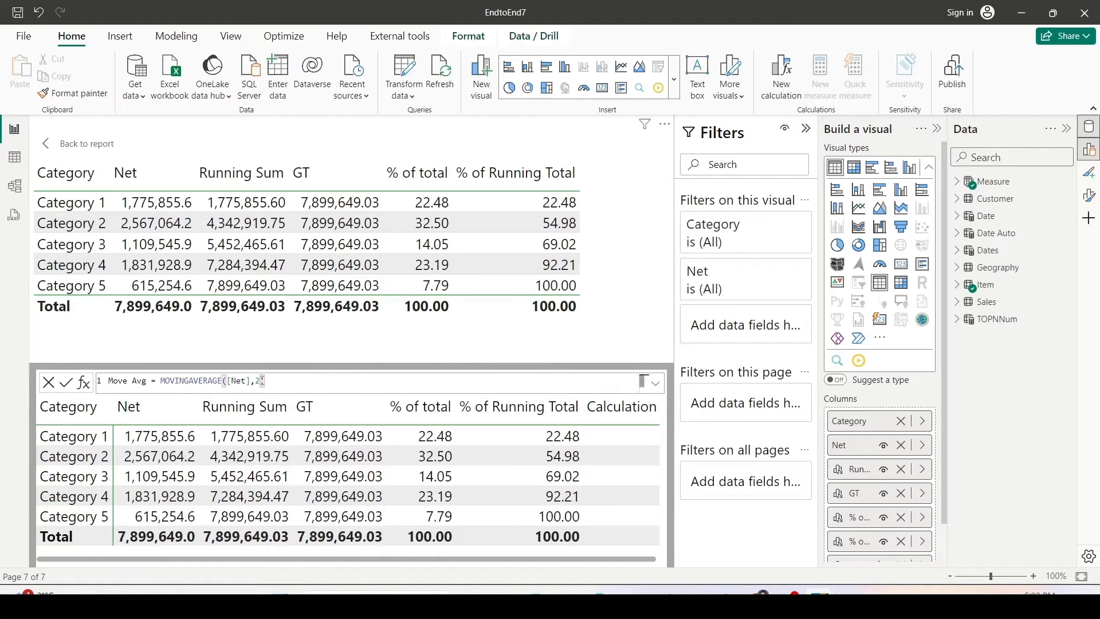
pyautogui.press('Return')
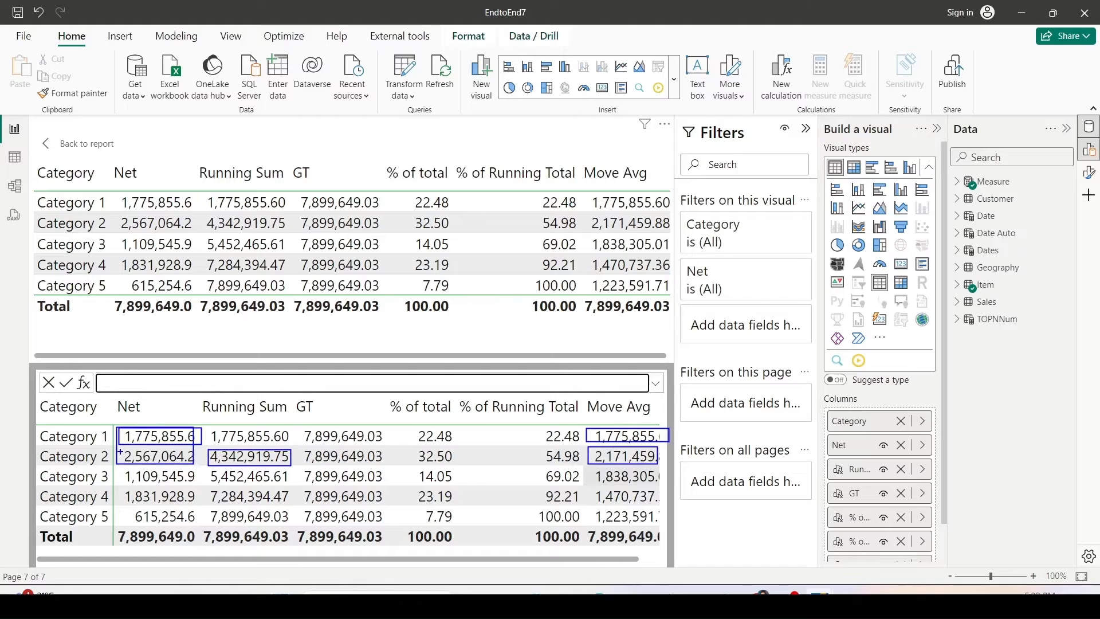
# Compare the Net values against the Move Avg values for consecutive categories.
pyautogui.moveTo(119, 451); pyautogui.dragTo(198, 483)
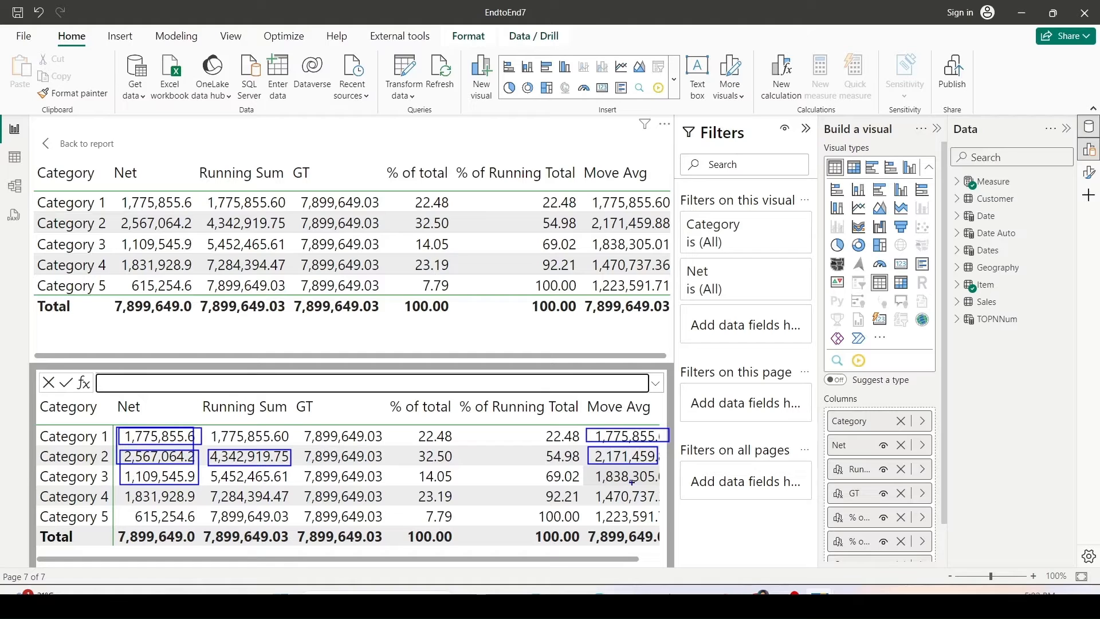
pyautogui.moveTo(591, 468); pyautogui.dragTo(658, 486)
pyautogui.moveTo(122, 469); pyautogui.dragTo(198, 506)
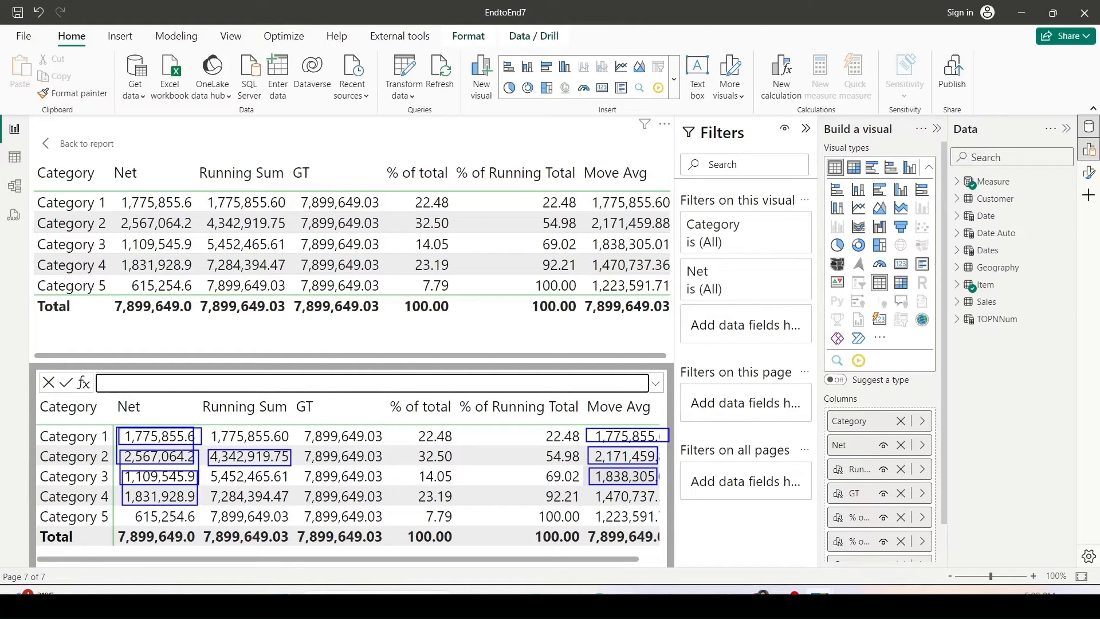
pyautogui.moveTo(588, 489); pyautogui.dragTo(658, 503)
pyautogui.moveTo(116, 488); pyautogui.dragTo(201, 525)
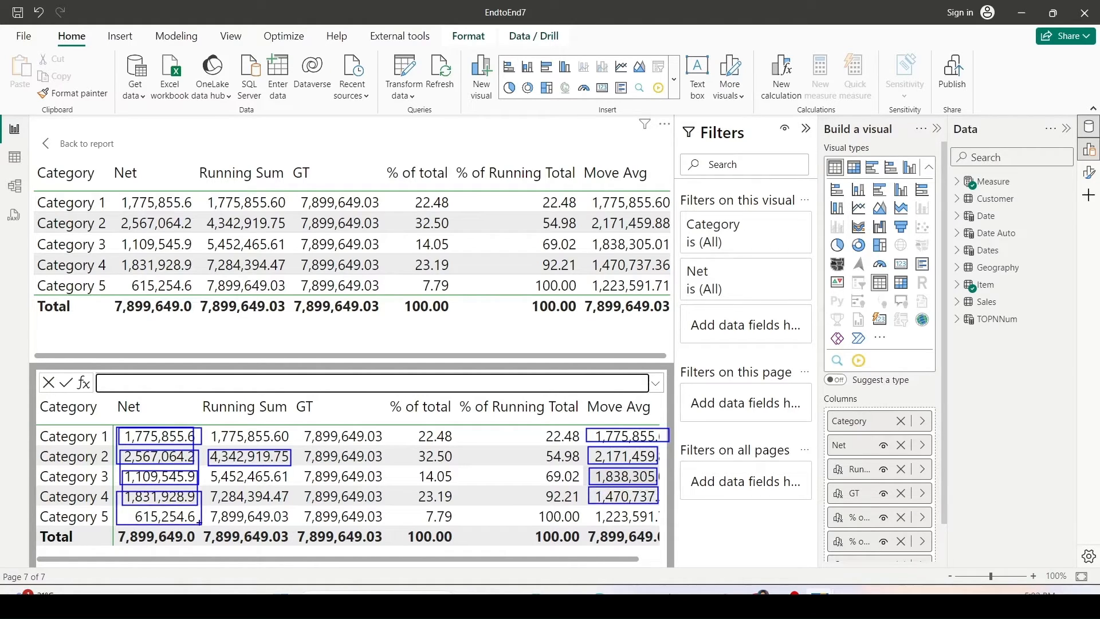
pyautogui.moveTo(590, 509); pyautogui.dragTo(651, 527)
pyautogui.press('Escape')
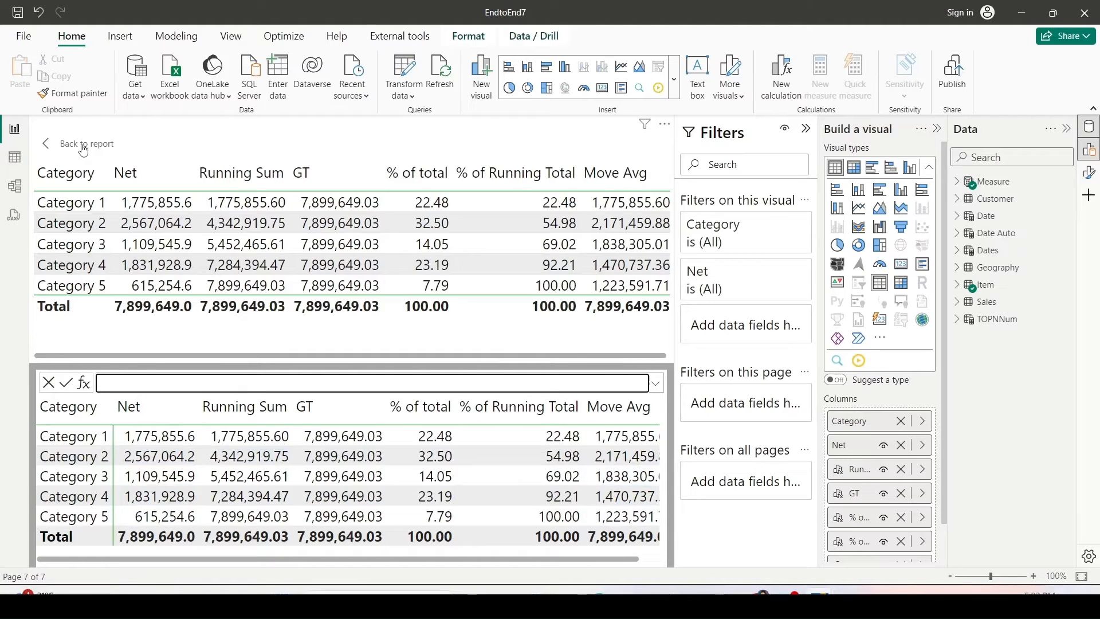
# Back in the report, widen the table visual and replace its Category column with Brand.
pyautogui.click(83, 150)
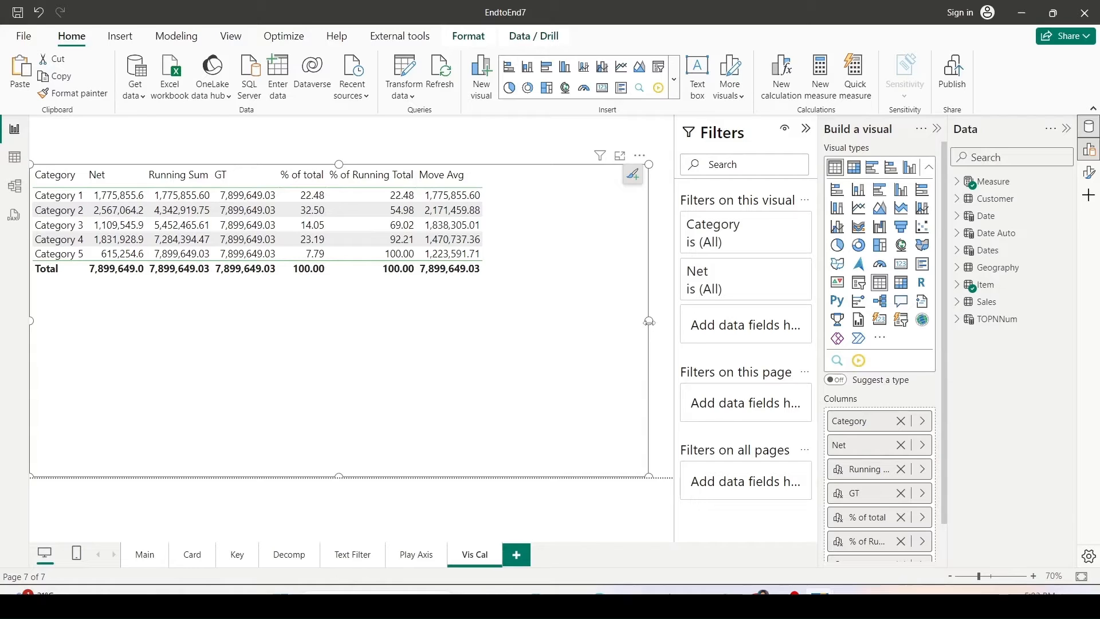
pyautogui.moveTo(649, 321); pyautogui.dragTo(671, 329)
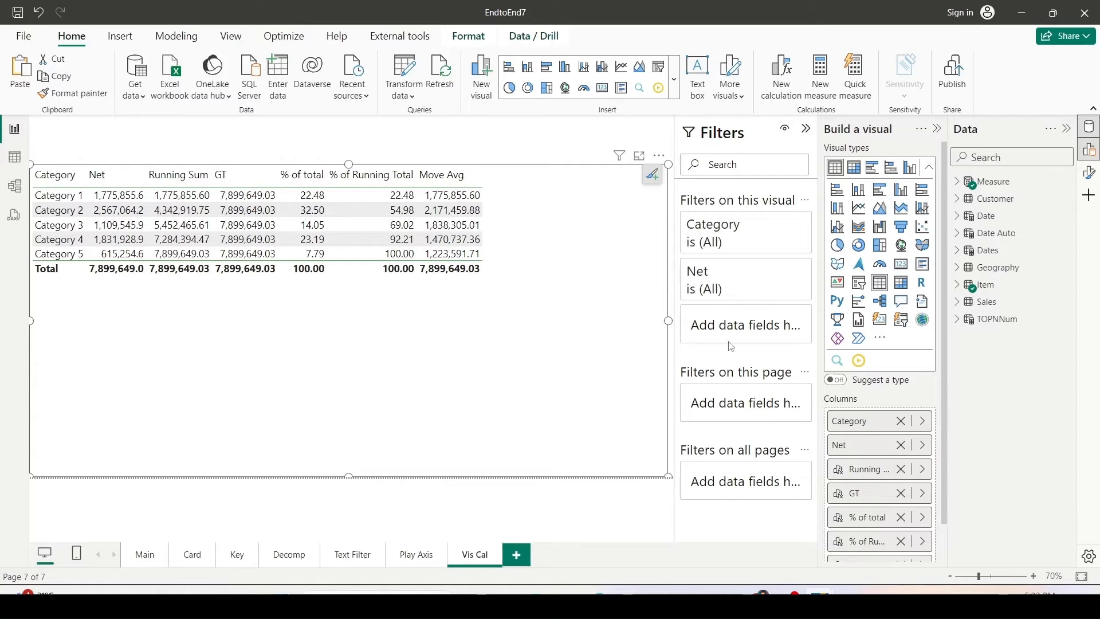
pyautogui.click(922, 424)
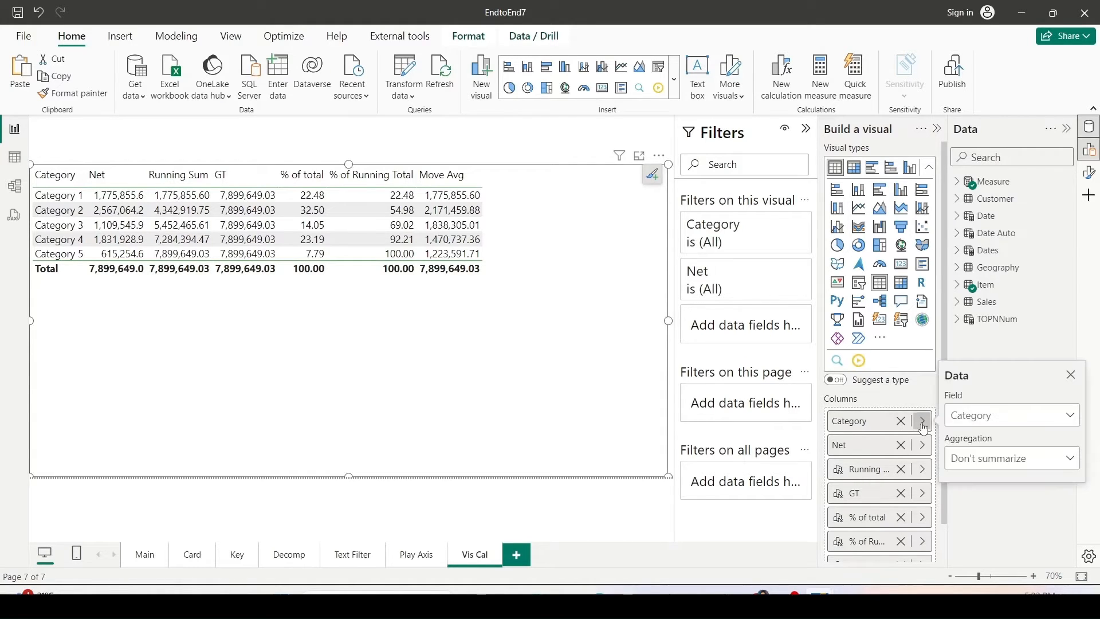
pyautogui.click(968, 423)
pyautogui.click(999, 281)
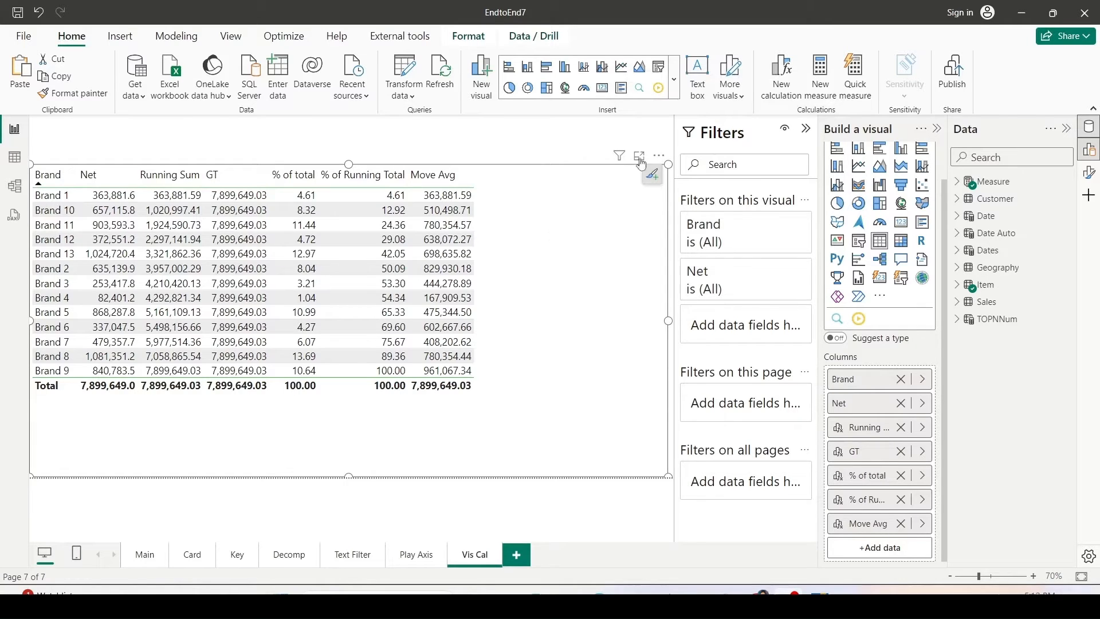
# Add a visual calculation named Previous defined as PREVIOUS([Net],1).
pyautogui.click(780, 80)
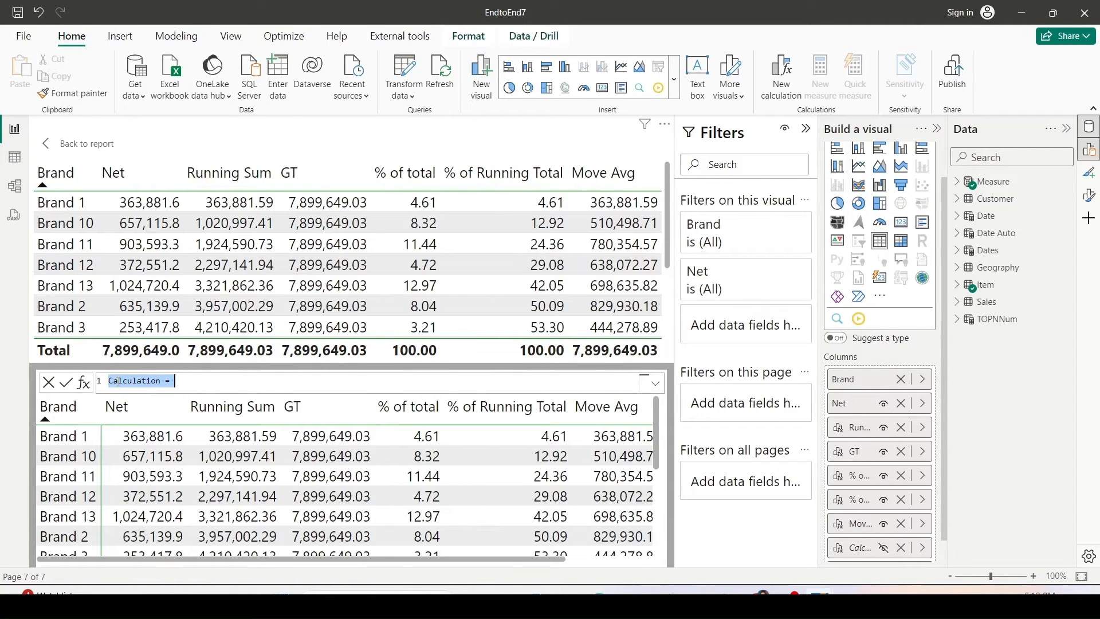
pyautogui.doubleClick(118, 382)
pyautogui.write('Previous = ')
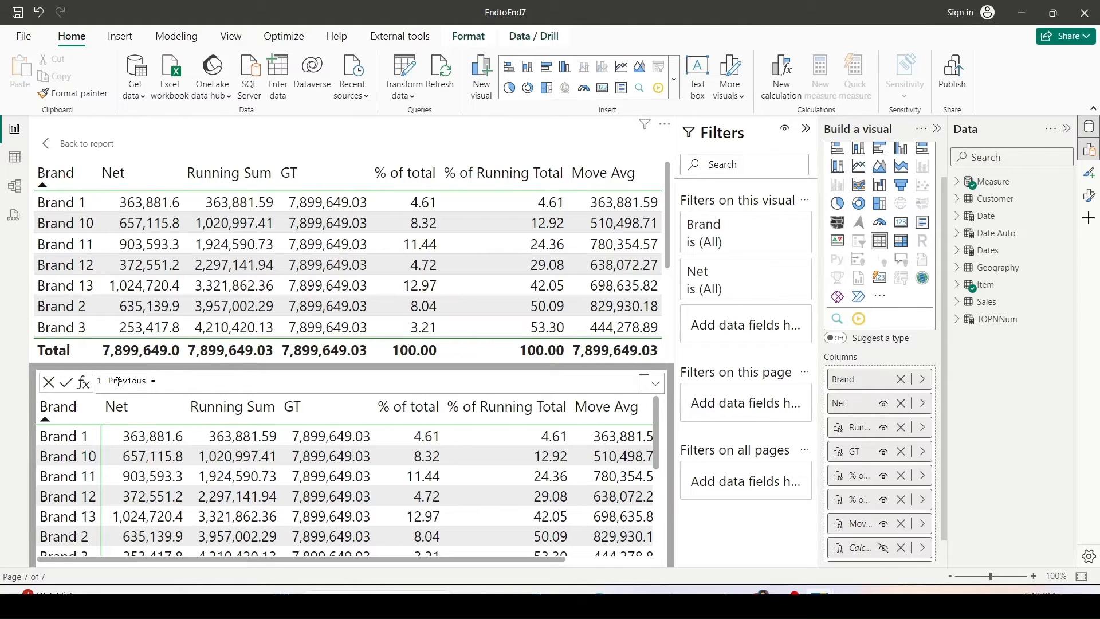
pyautogui.write('PREVIOUS(')
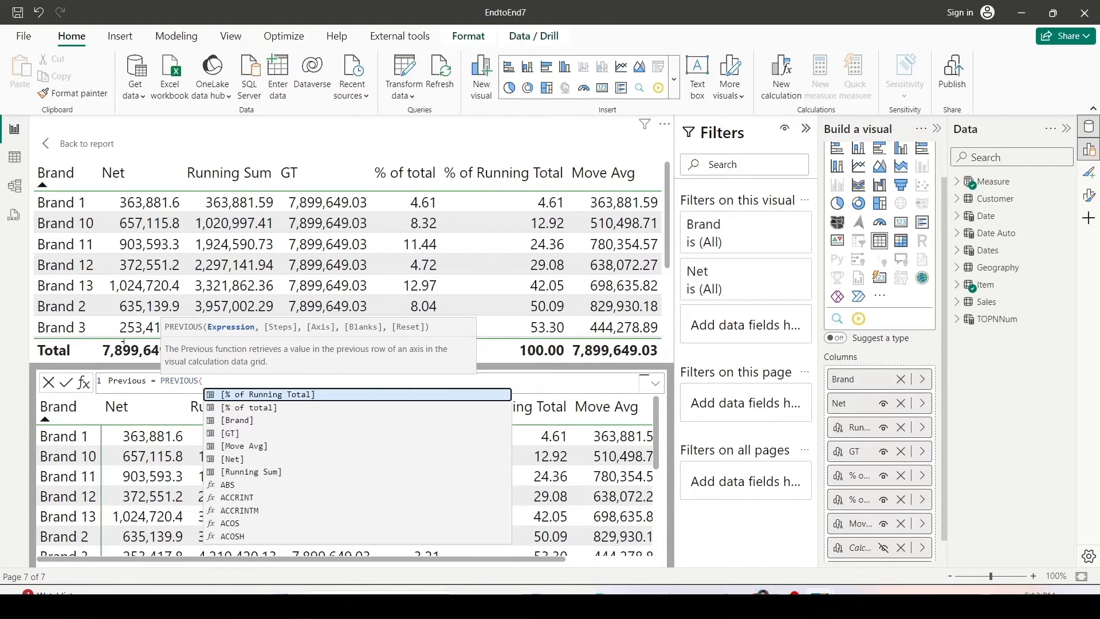
pyautogui.moveTo(203, 322)
pyautogui.mouseDown()
pyautogui.moveTo(255, 335)
pyautogui.moveTo(333, 325)
pyautogui.moveTo(448, 334)
pyautogui.mouseUp()
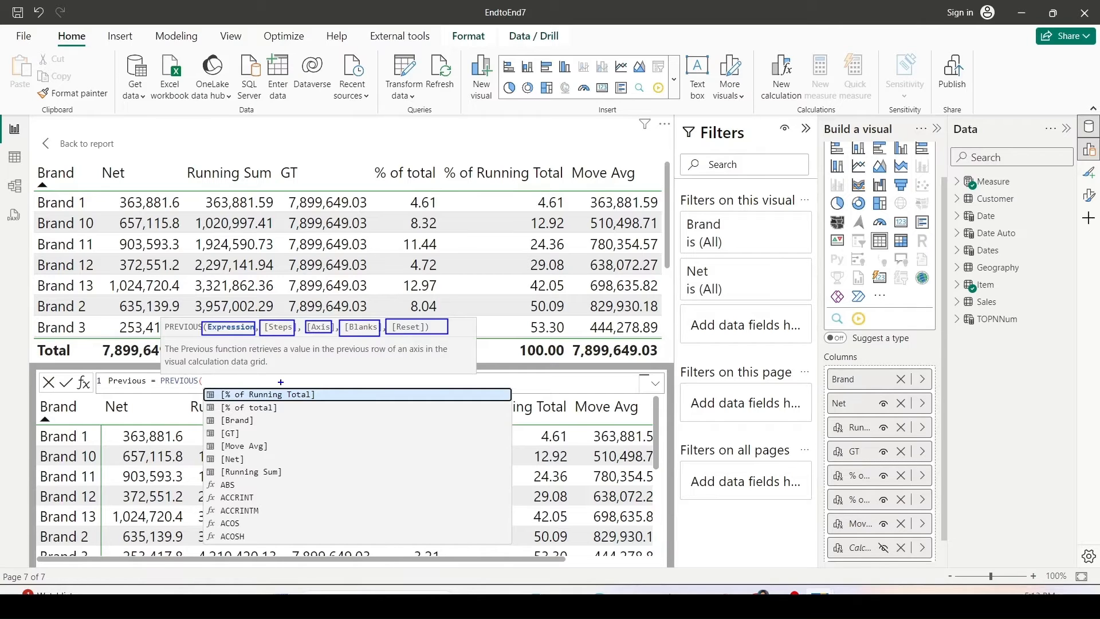
pyautogui.press('Escape')
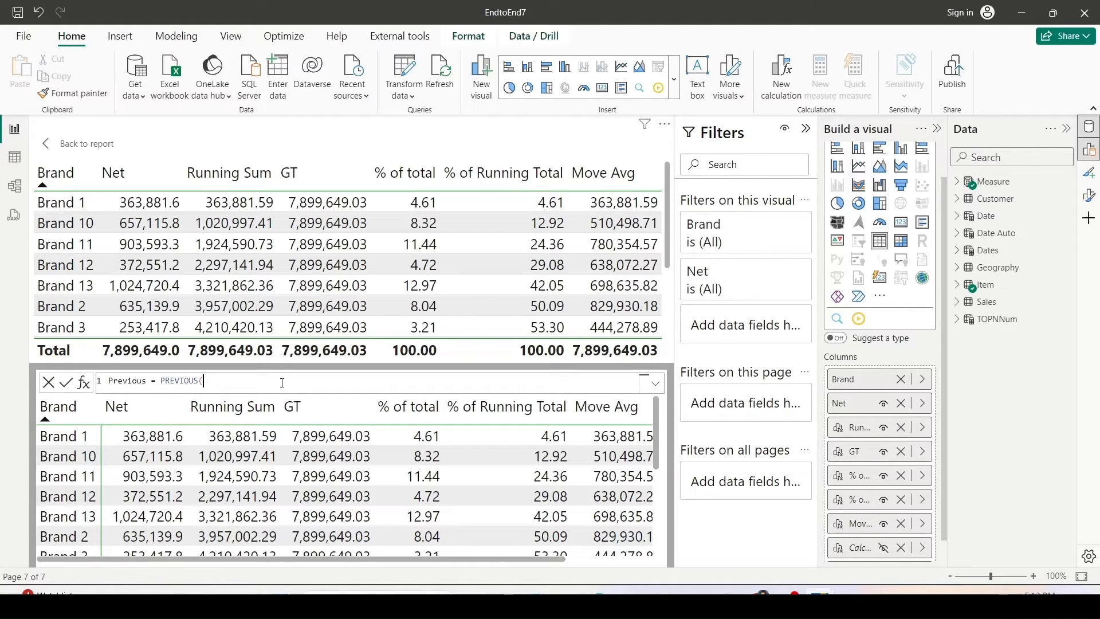
pyautogui.write('[')
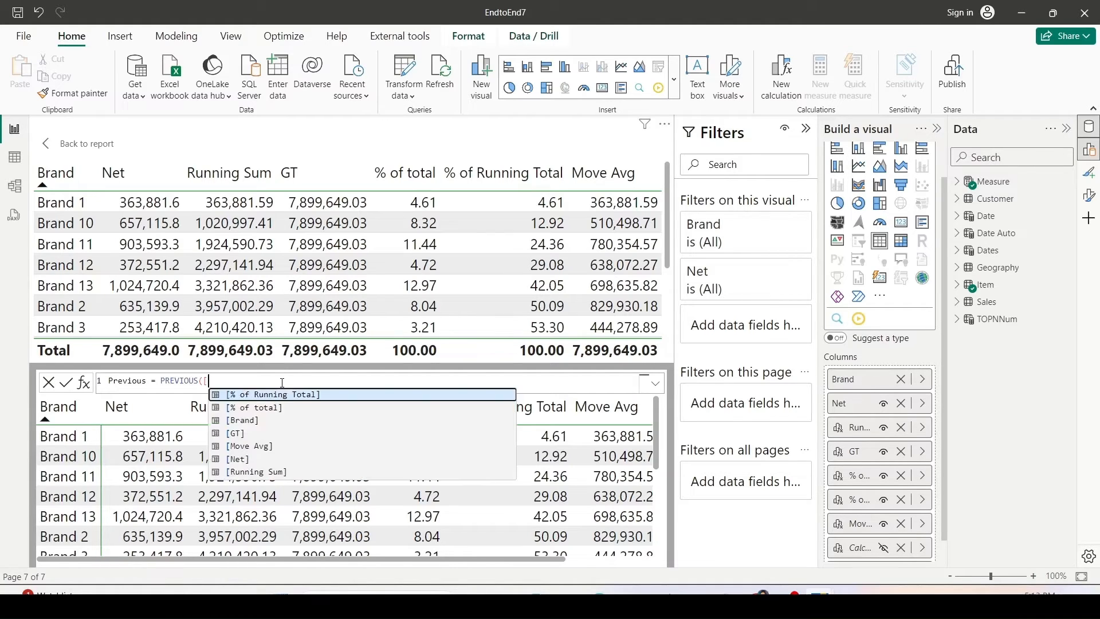
pyautogui.write('ne')
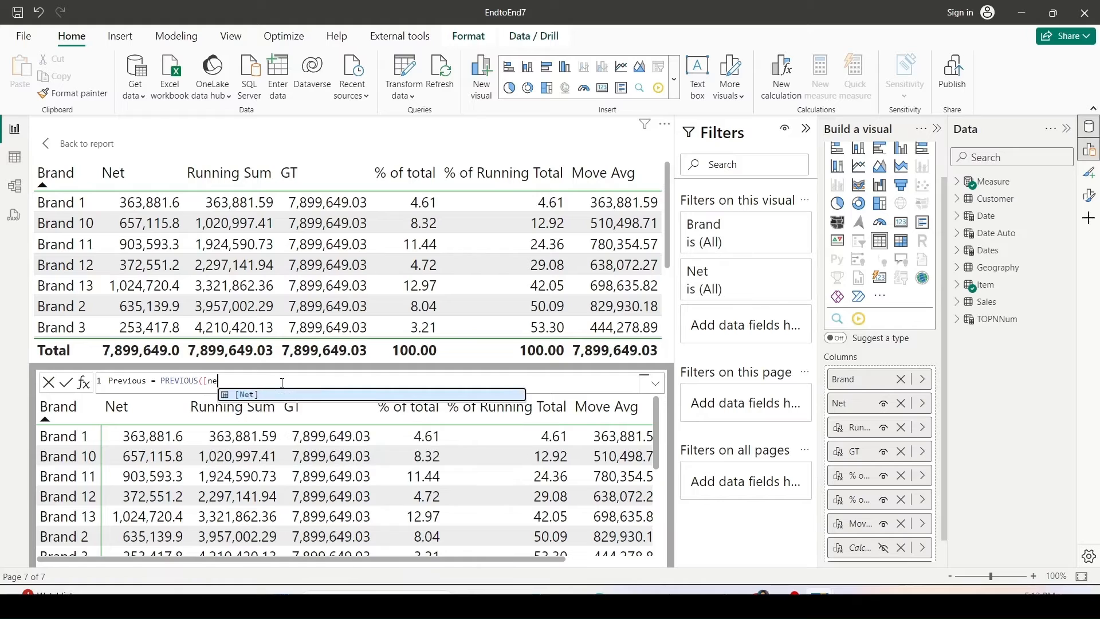
pyautogui.press('Tab')
pyautogui.write(',')
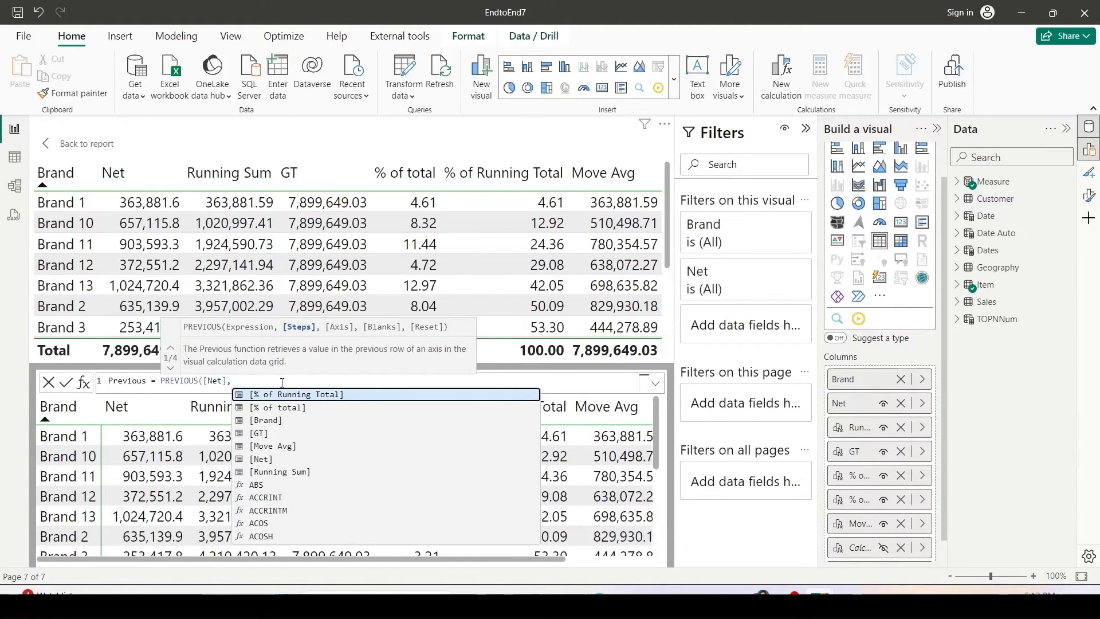
pyautogui.write('1)')
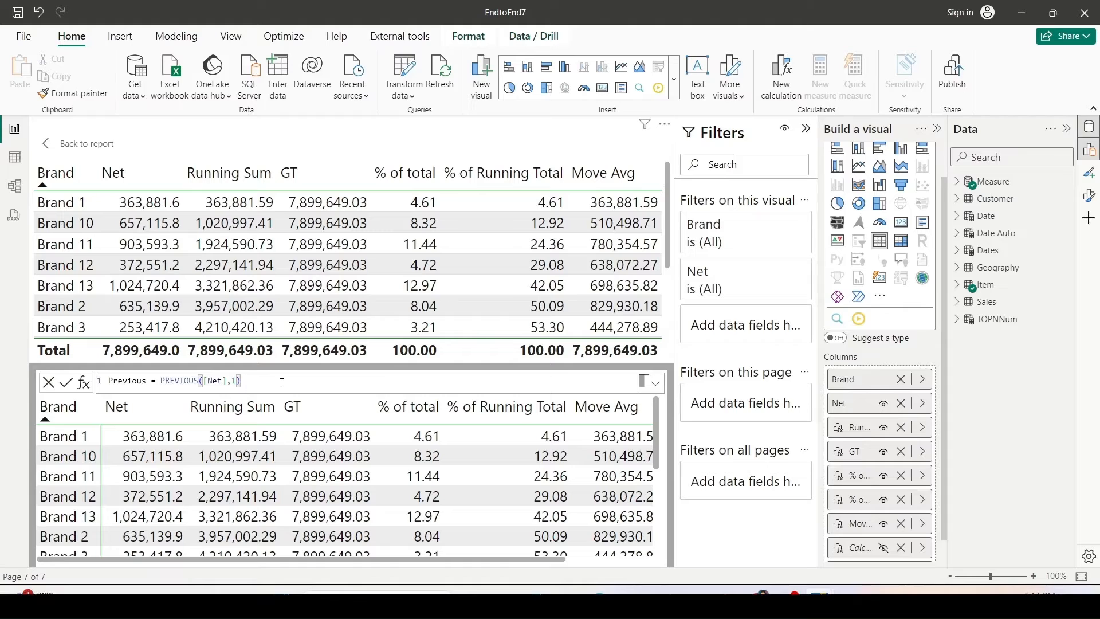
pyautogui.press('Return')
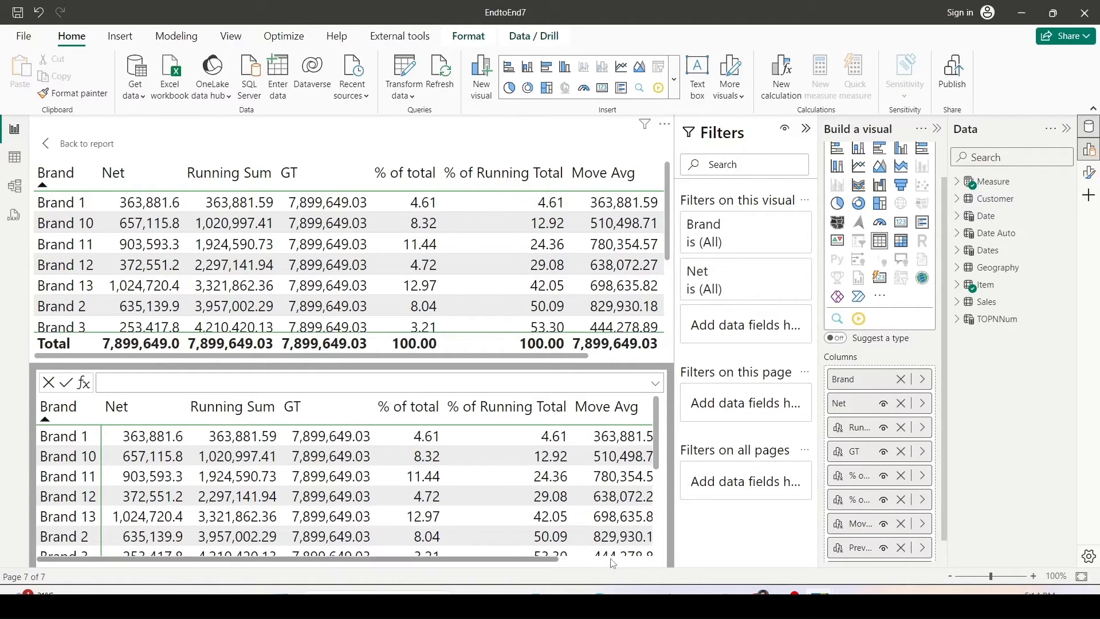
# Scroll to the Previous column and compare its values with the Net values of preceding rows.
pyautogui.click(611, 559)
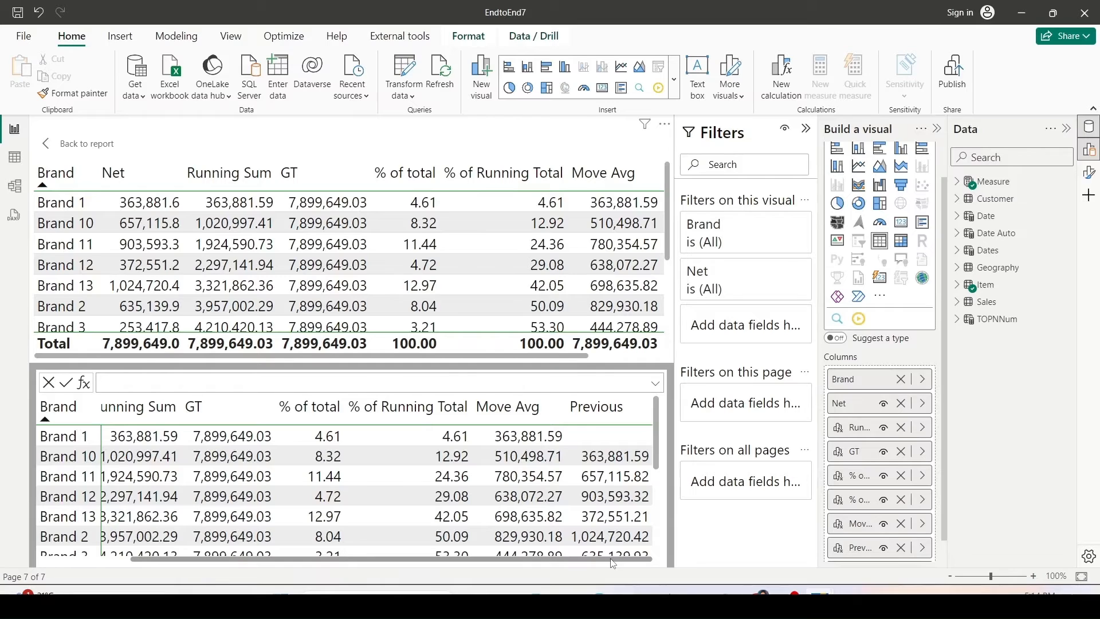
pyautogui.click(575, 424)
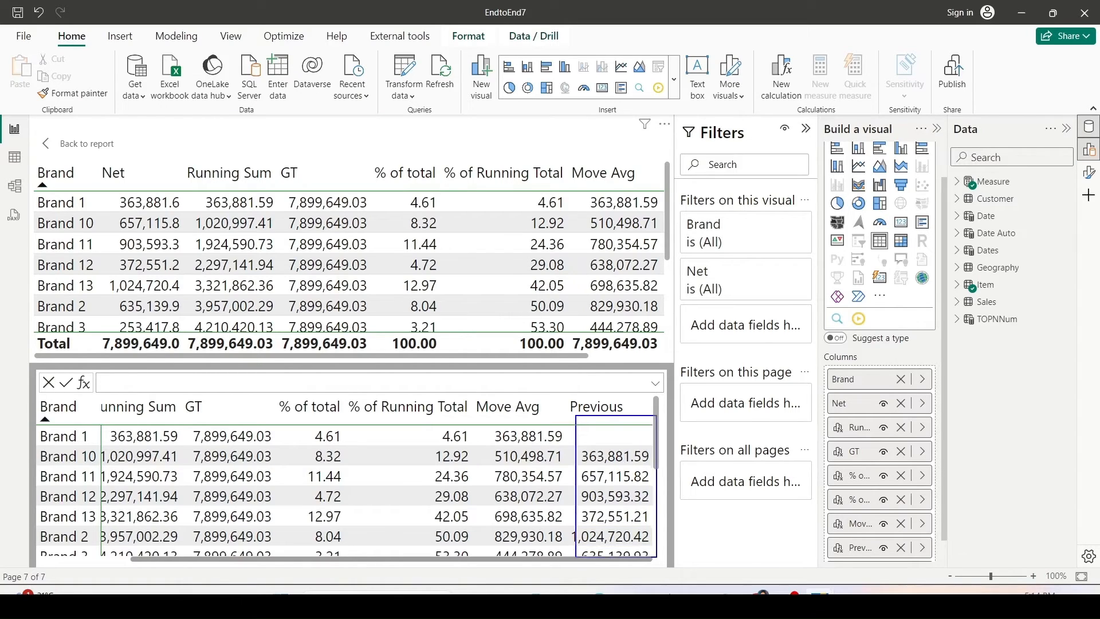
pyautogui.click(100, 187)
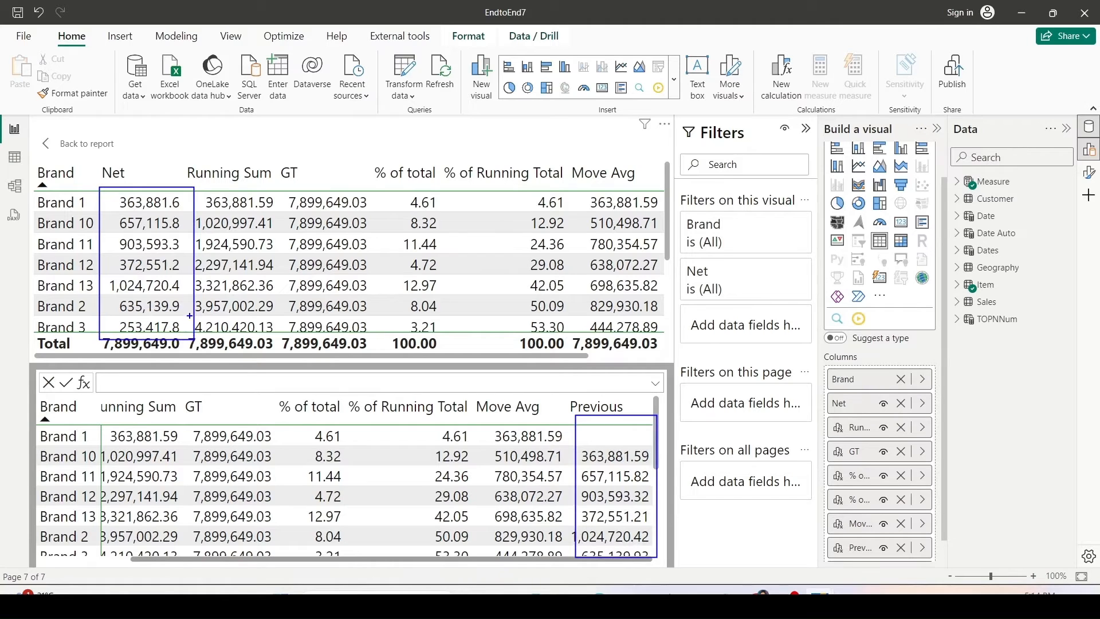
pyautogui.moveTo(184, 328); pyautogui.dragTo(186, 190)
pyautogui.moveTo(569, 452); pyautogui.dragTo(569, 556)
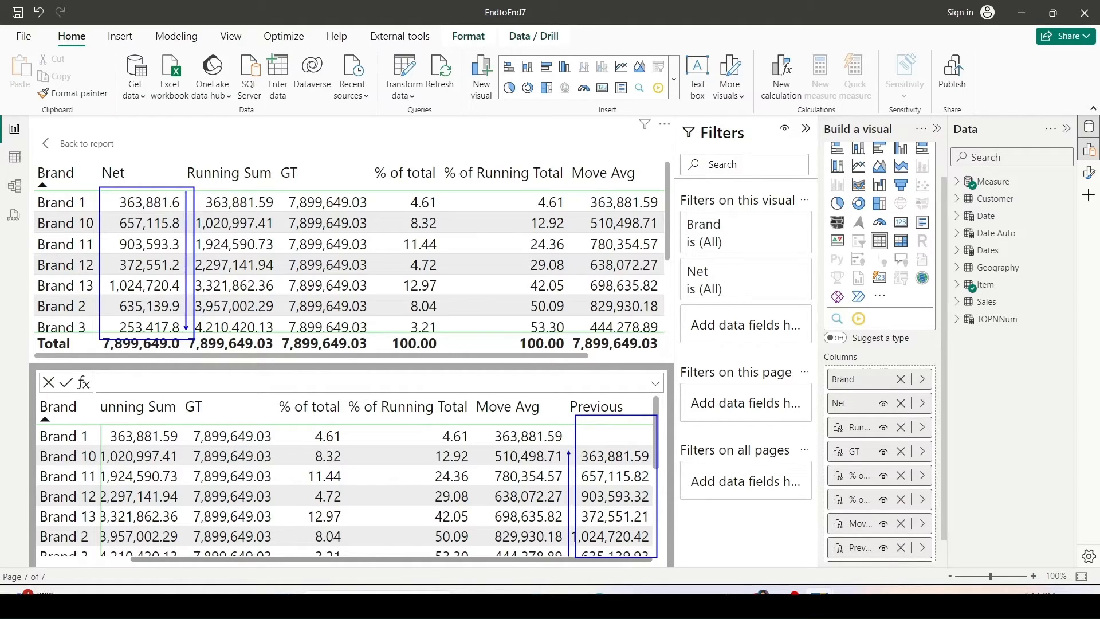
pyautogui.press('Escape')
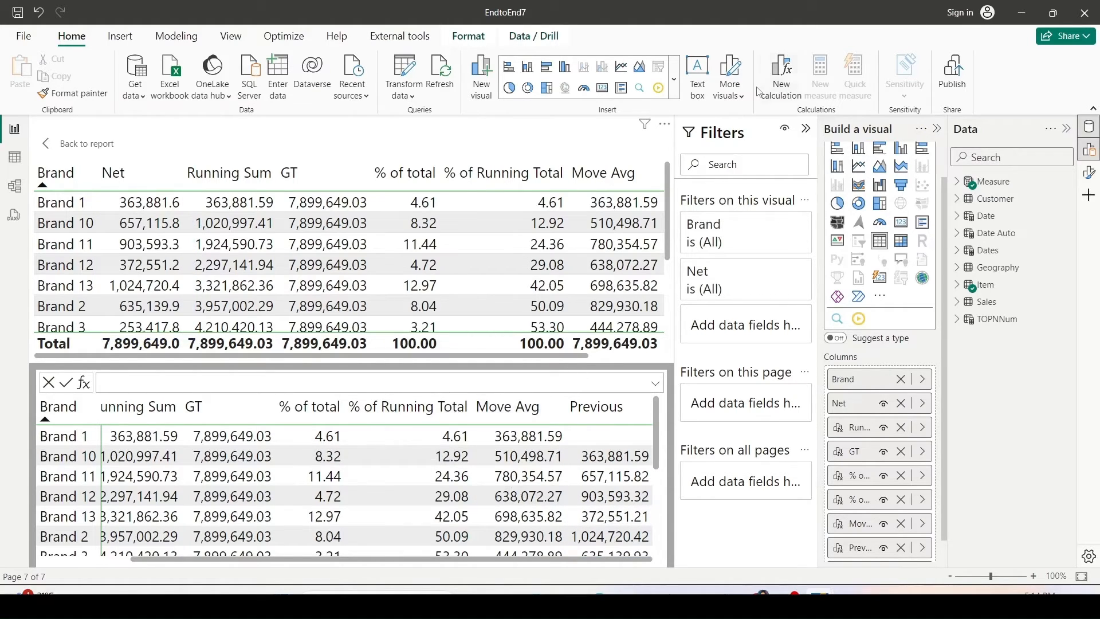
# Add a visual calculation named Next defined as NEXT([Net],1).
pyautogui.click(779, 91)
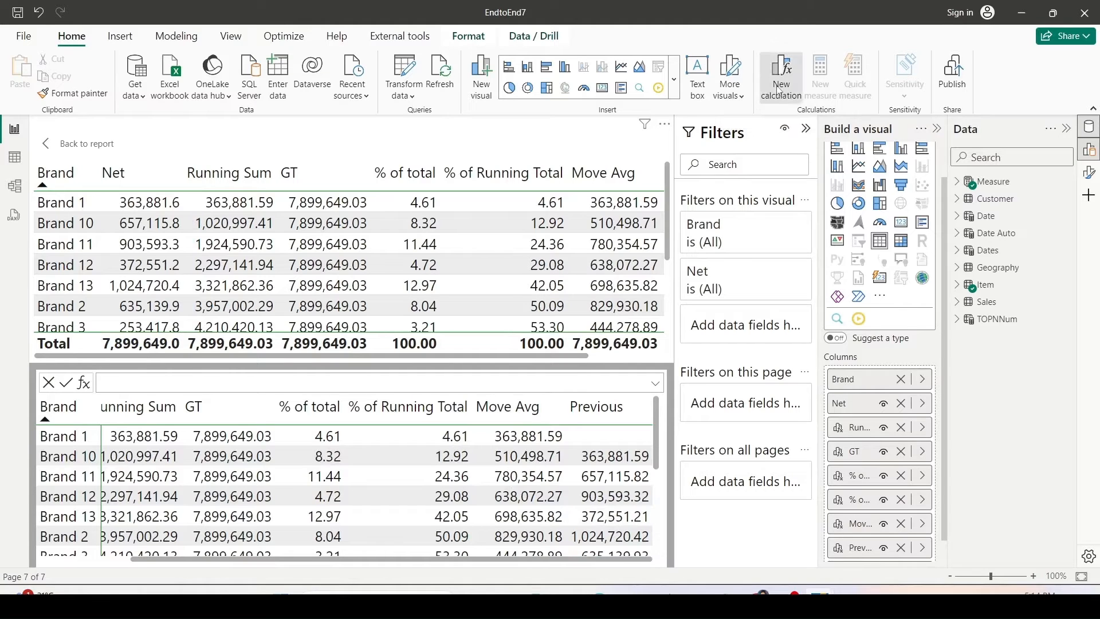
pyautogui.write('Next = NEXT(')
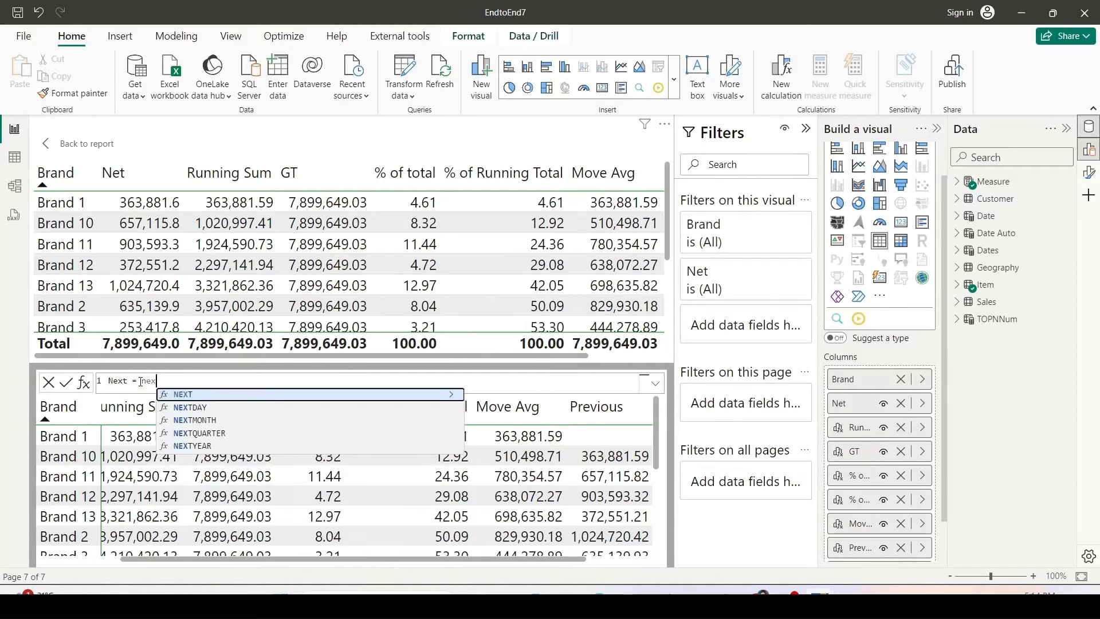
pyautogui.write('[')
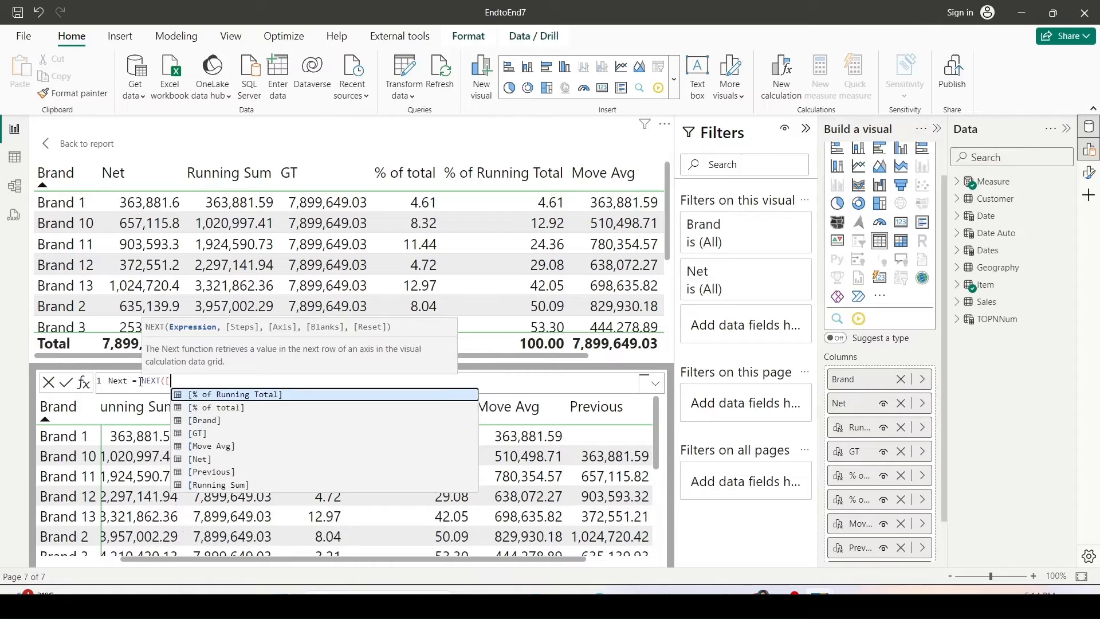
pyautogui.press('Down')
pyautogui.press('Down')
pyautogui.press('Down')
pyautogui.press('Down')
pyautogui.press('Down')
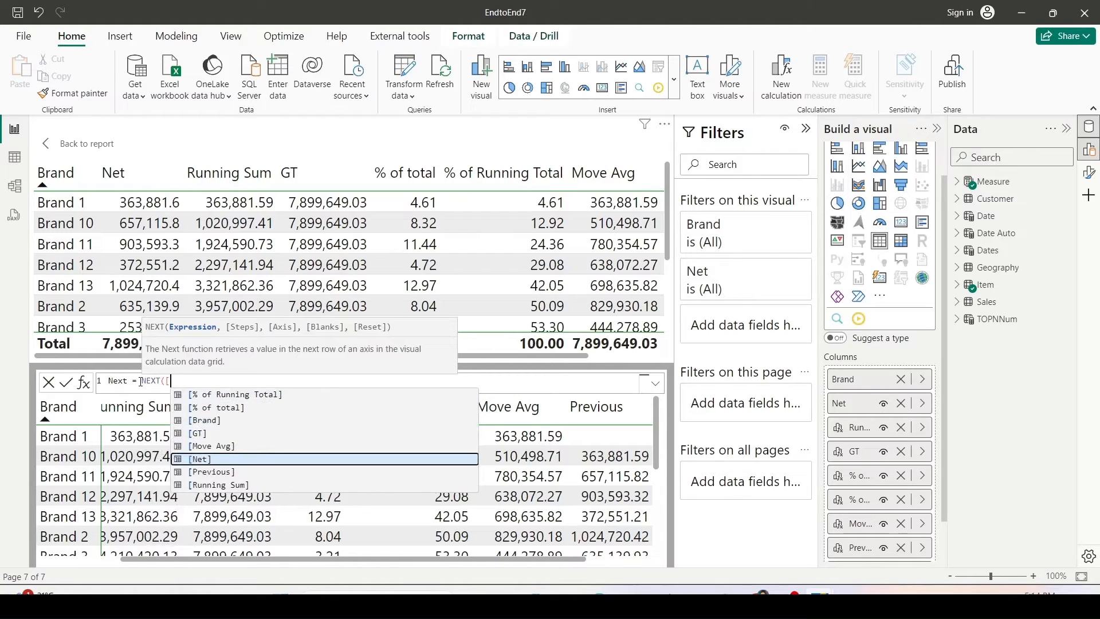
pyautogui.press('Tab')
pyautogui.write(',')
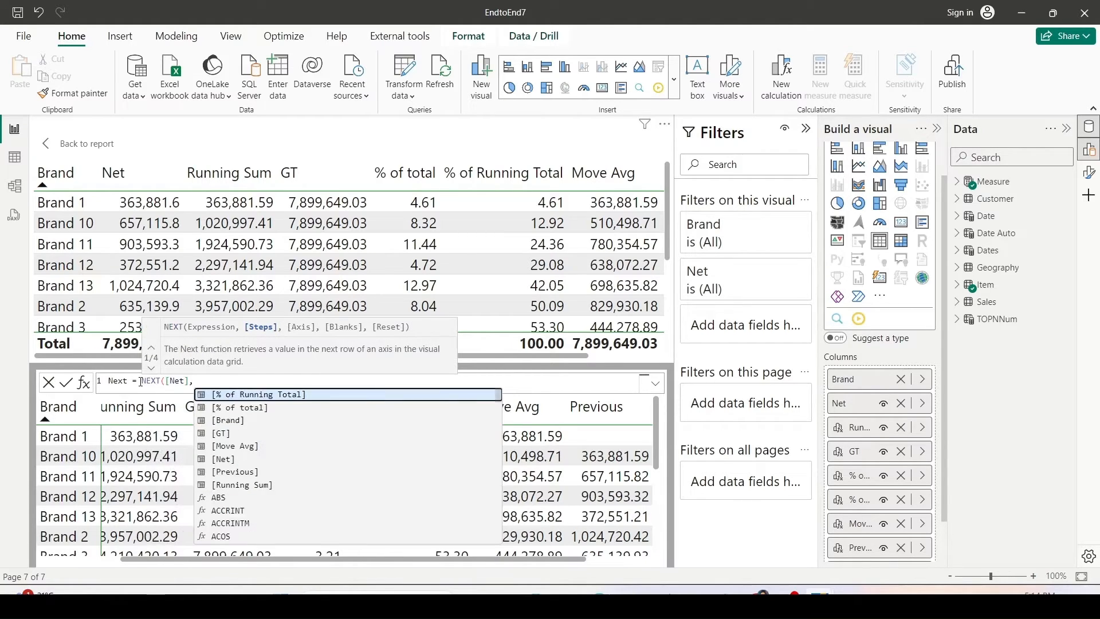
pyautogui.write('1)')
pyautogui.press('Return')
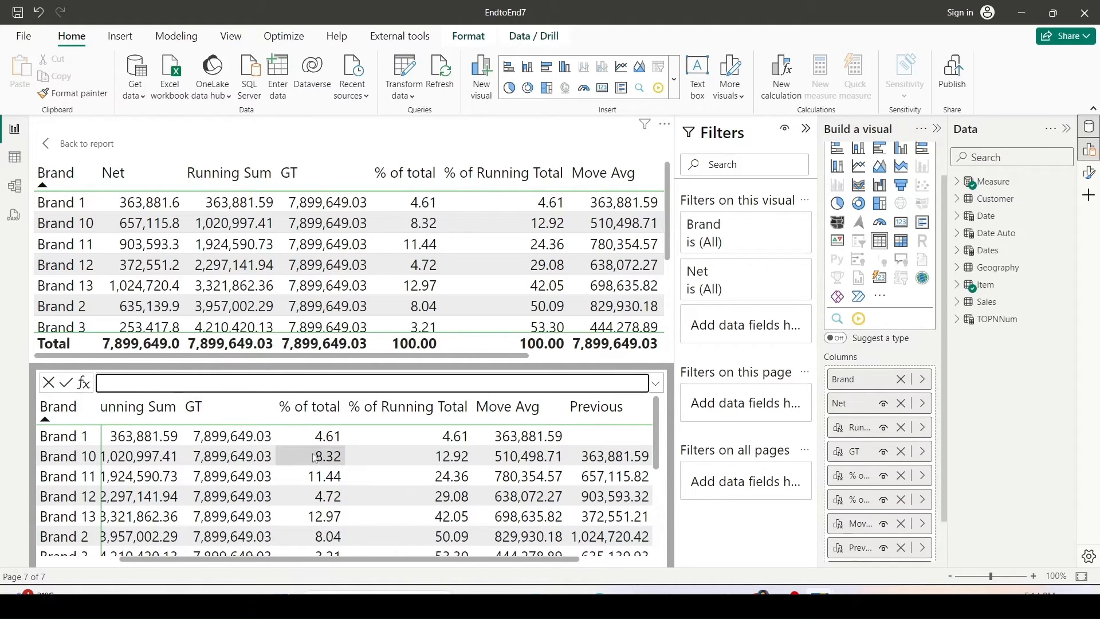
# Scroll to the Next column and compare its values with the Net values of following rows.
pyautogui.click(617, 560)
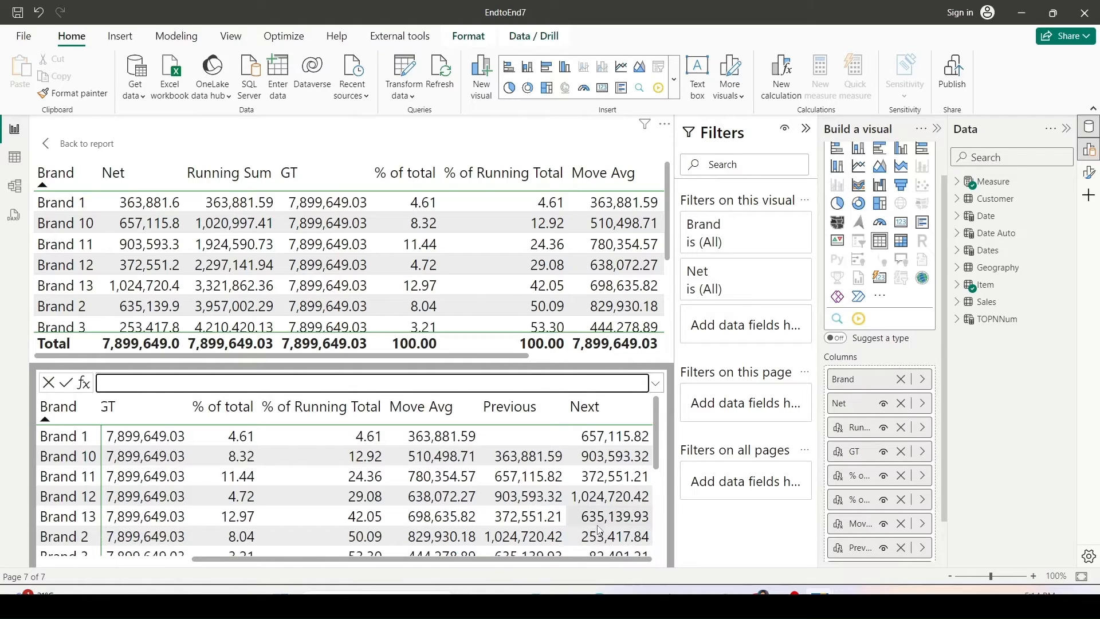
pyautogui.moveTo(612, 517); pyautogui.dragTo(612, 437)
pyautogui.moveTo(97, 193); pyautogui.dragTo(187, 319)
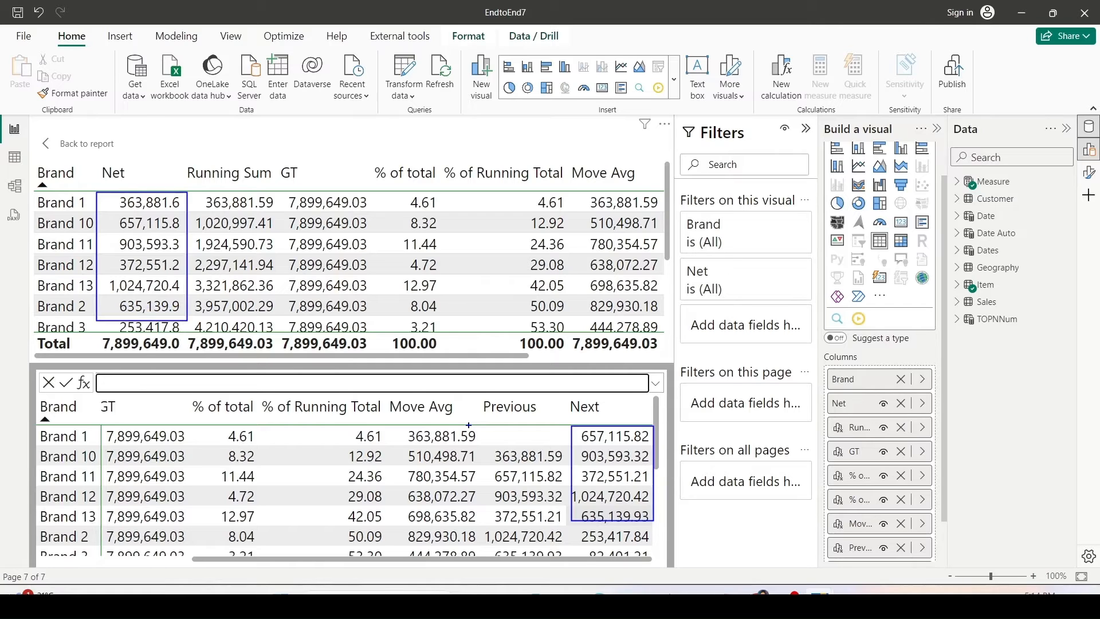
pyautogui.scroll(-3, 573, 460)
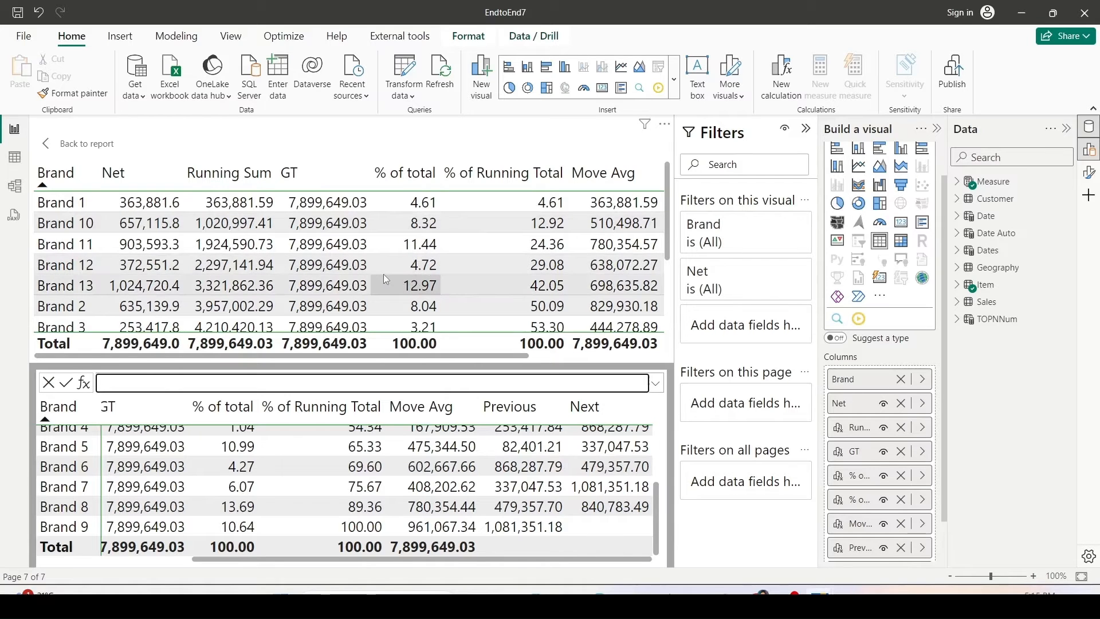
# Return to the report and examine the Previous and Next columns of the table visual.
pyautogui.click(89, 149)
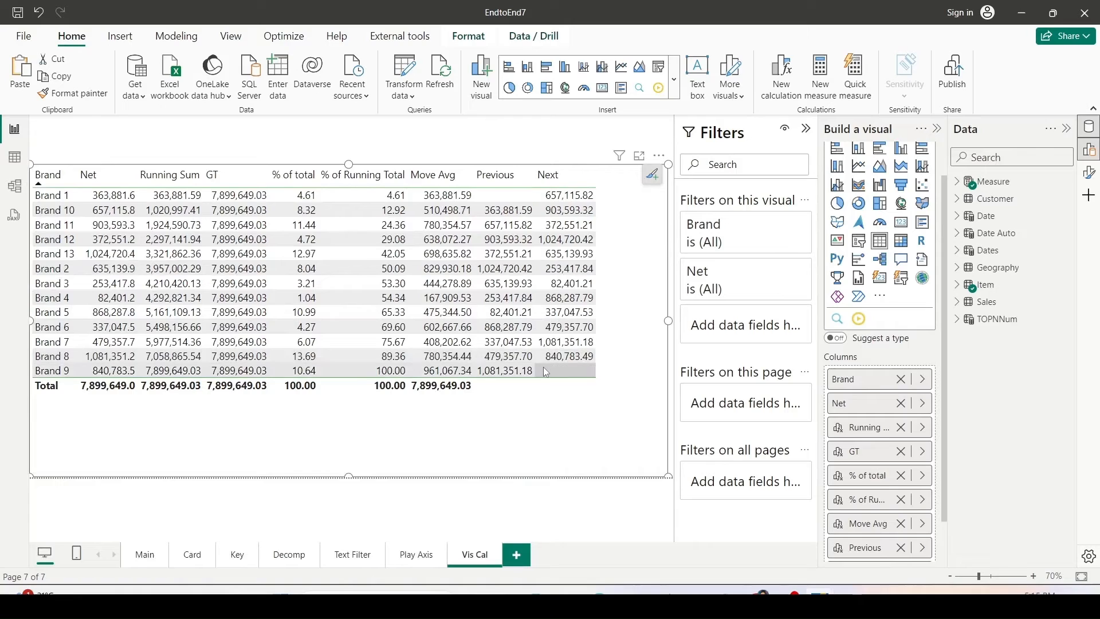
pyautogui.hotkey('ctrl', '2')
pyautogui.moveTo(468, 166); pyautogui.dragTo(601, 379)
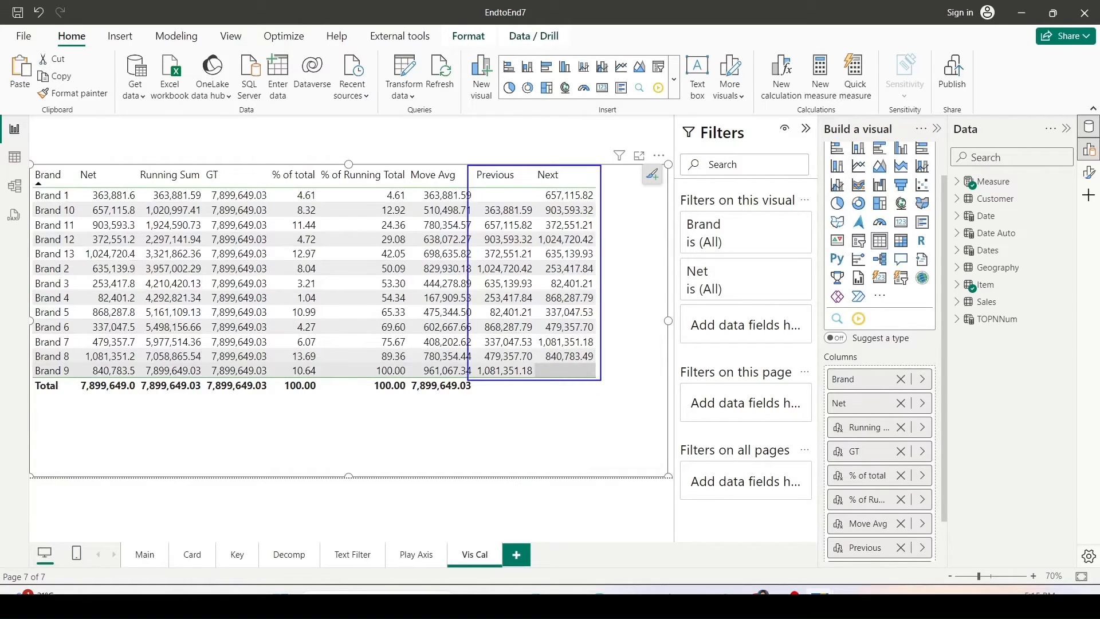
pyautogui.press('Escape')
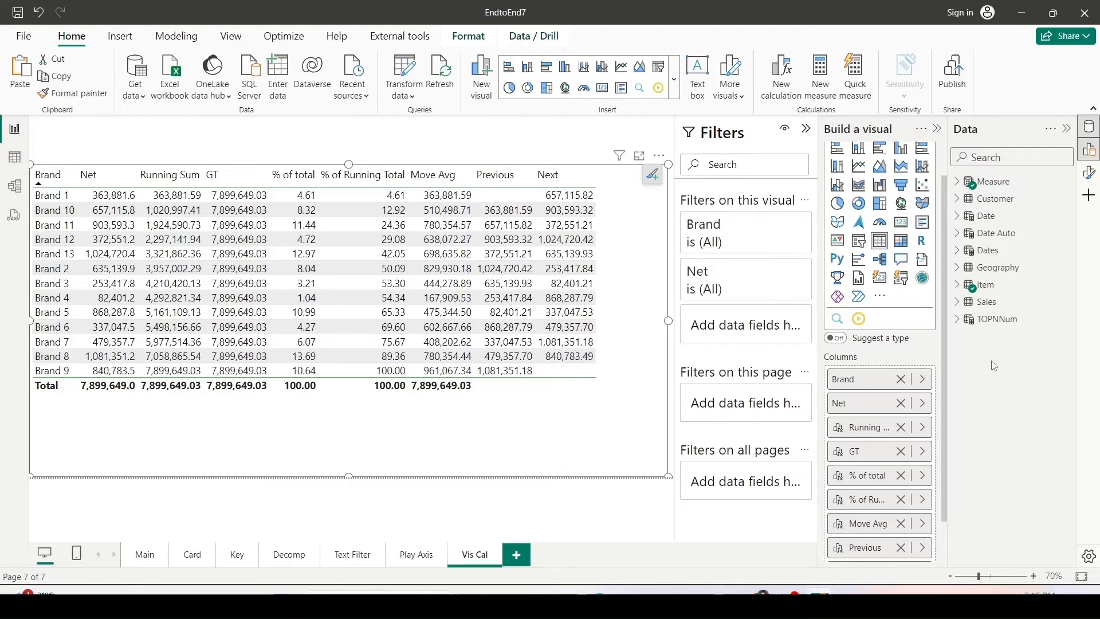
# Replace the table's Brand column with the Item Category field.
pyautogui.click(925, 383)
pyautogui.click(989, 380)
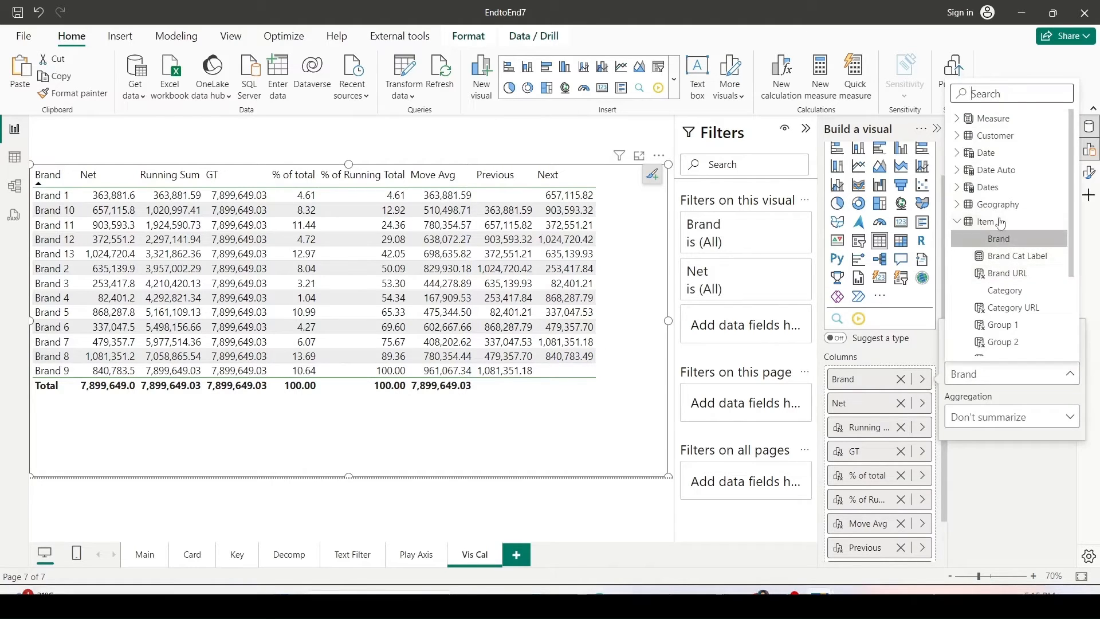
pyautogui.click(1002, 291)
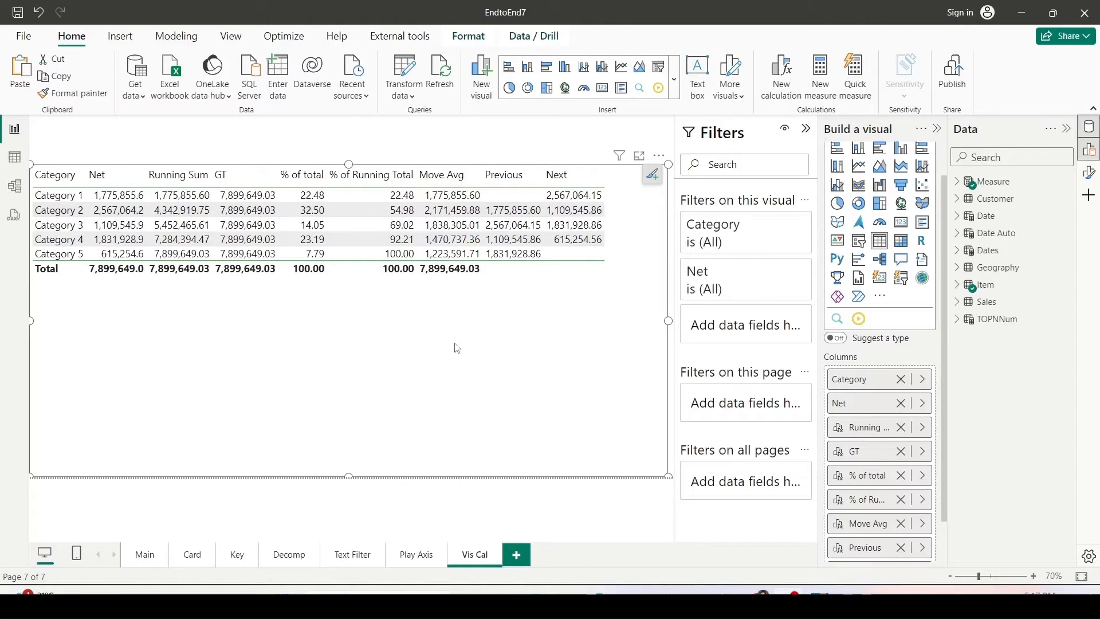
# Switch the table's Category column back to the Item Brand field.
pyautogui.click(923, 380)
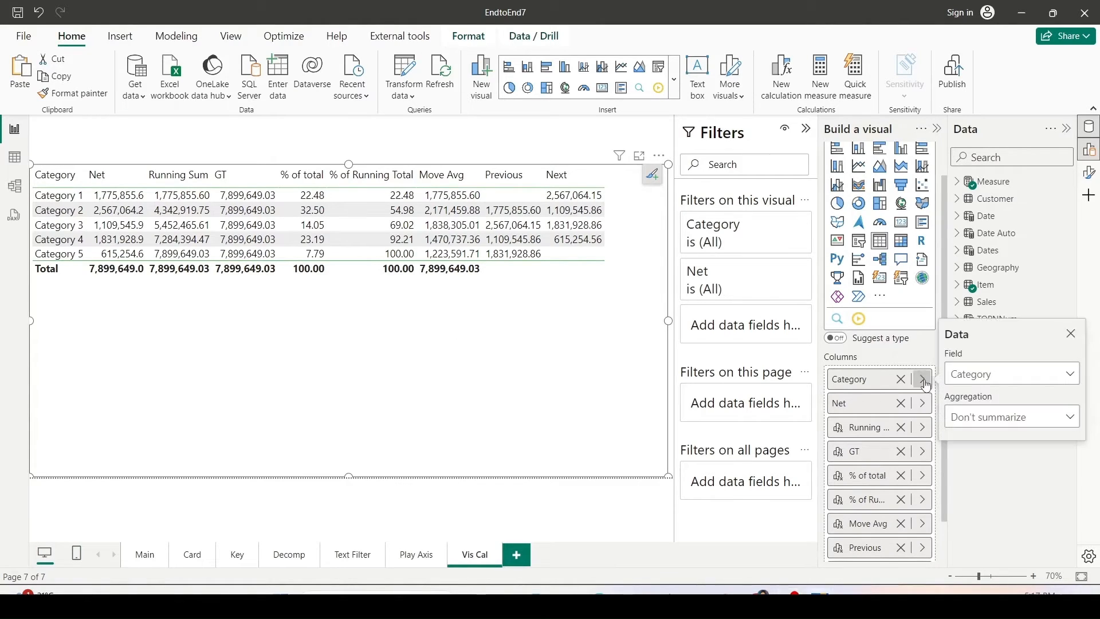
pyautogui.click(967, 380)
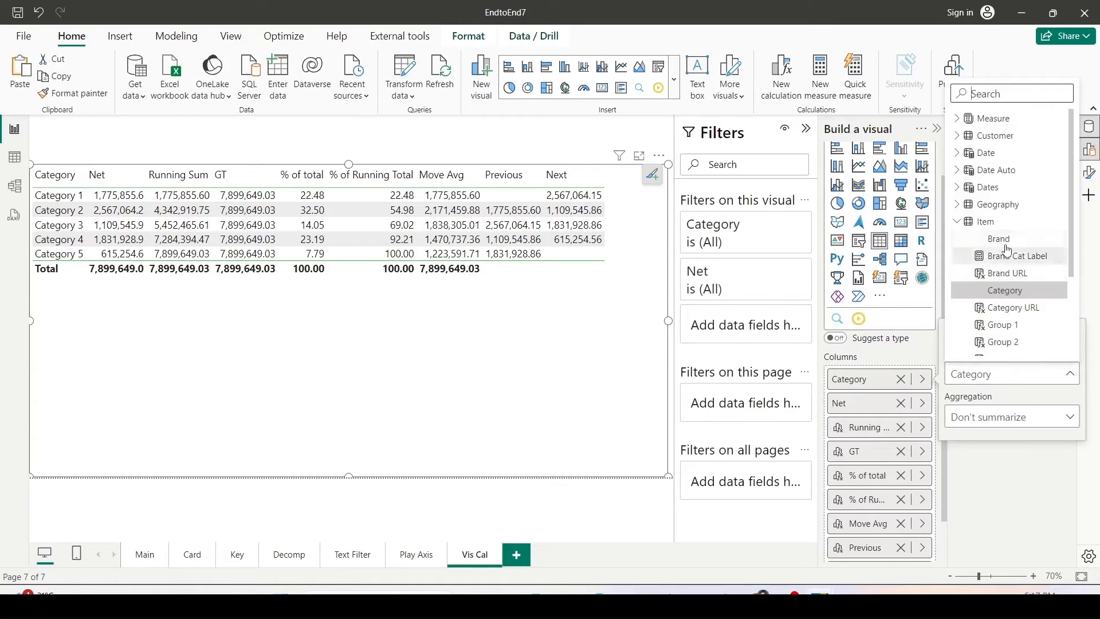
pyautogui.scroll(-1, 1008, 251)
pyautogui.click(1004, 167)
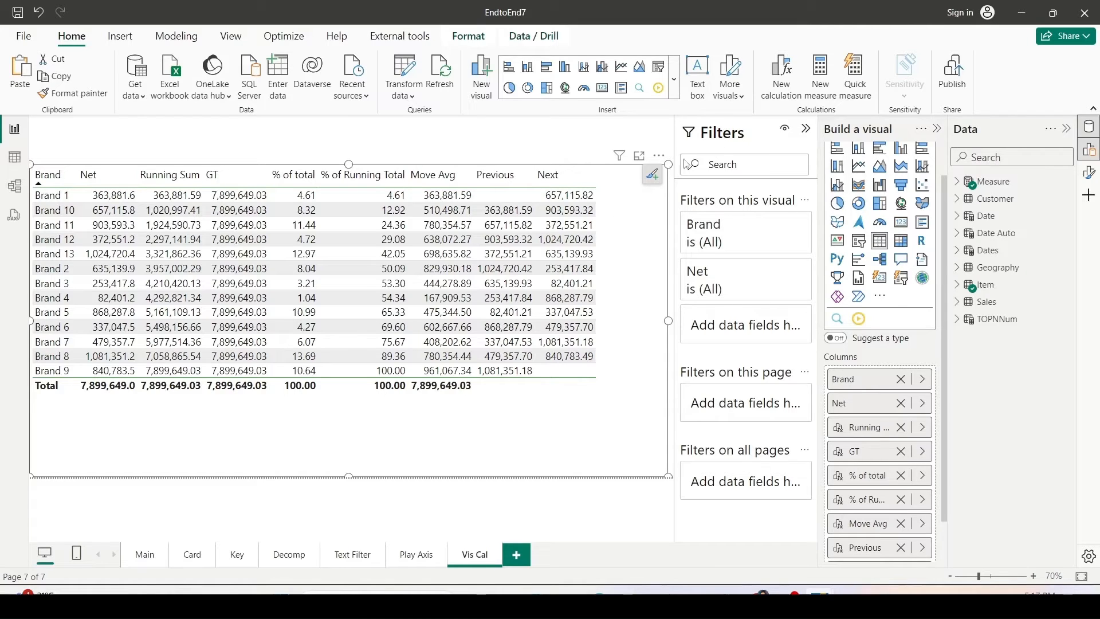
# Add a visual calculation named First defined as FIRST([Net]).
pyautogui.click(778, 86)
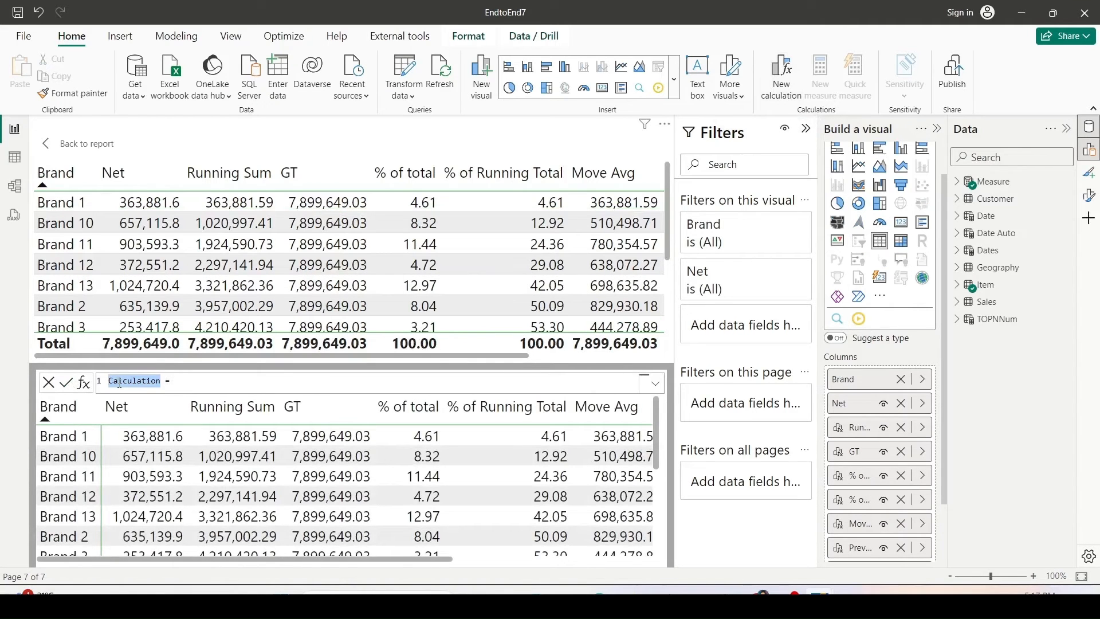
pyautogui.write('First')
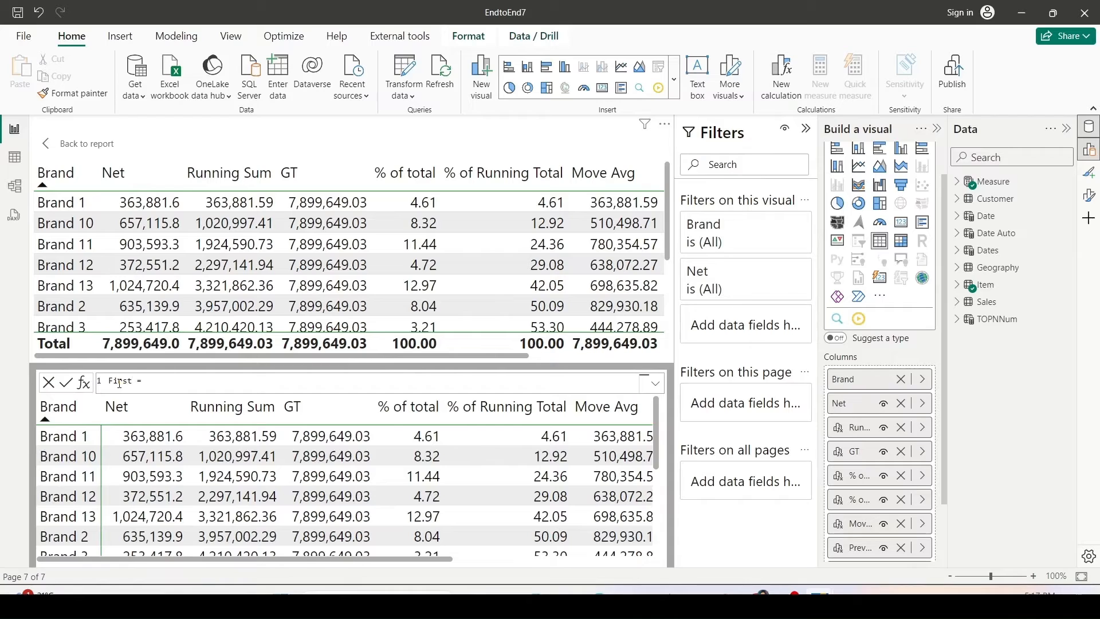
pyautogui.press('Right')
pyautogui.click(498, 380)
pyautogui.write('FIRST(')
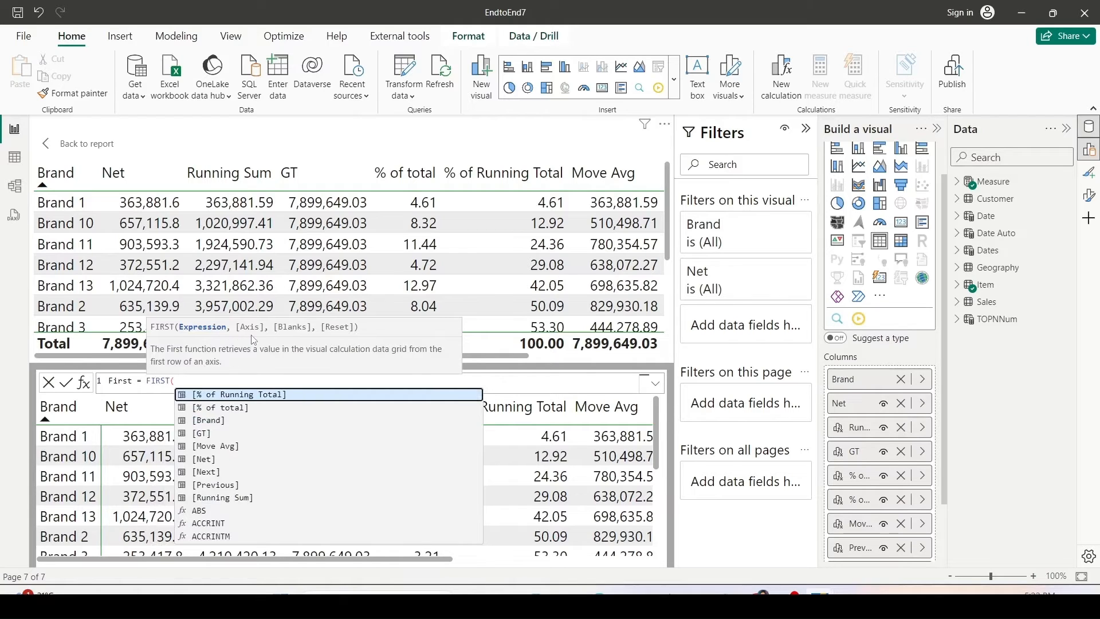
pyautogui.write('[ne')
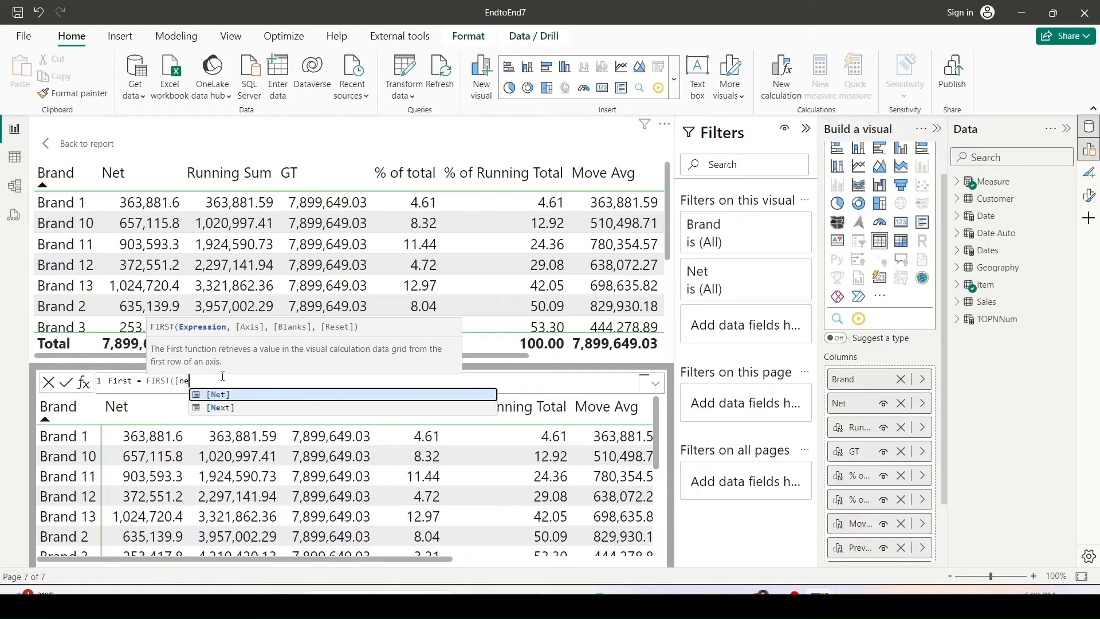
pyautogui.press('Tab')
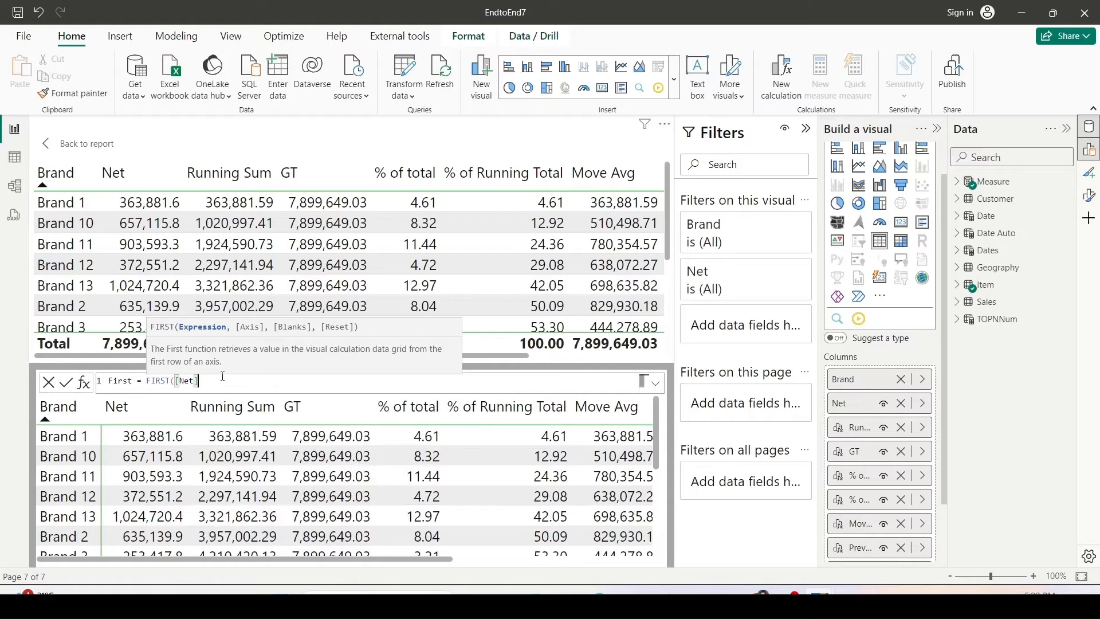
pyautogui.write(')')
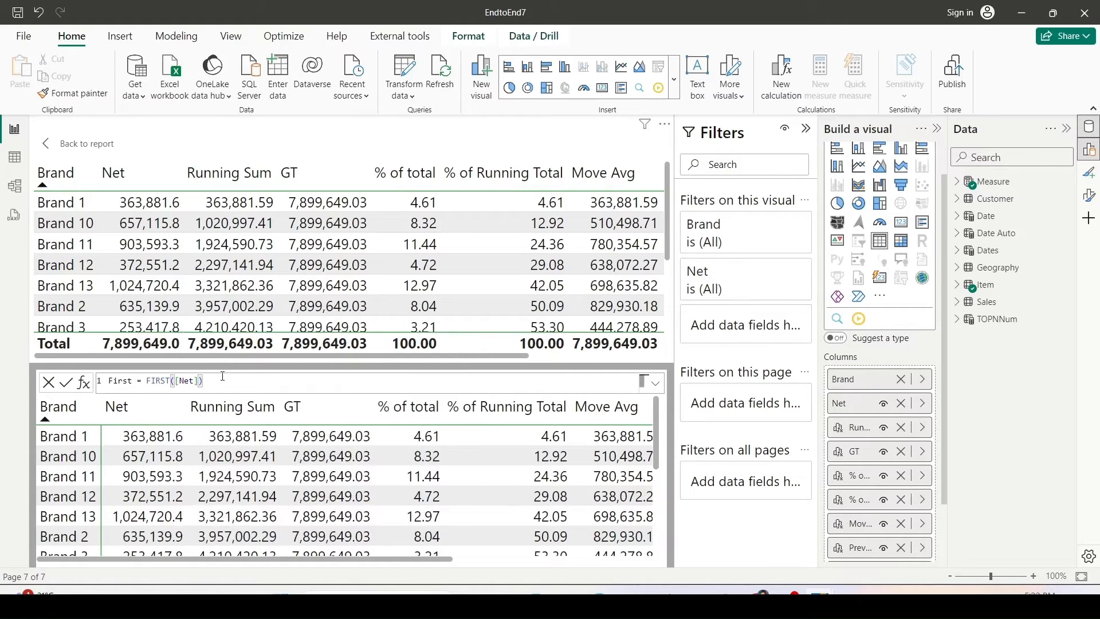
pyautogui.press('Return')
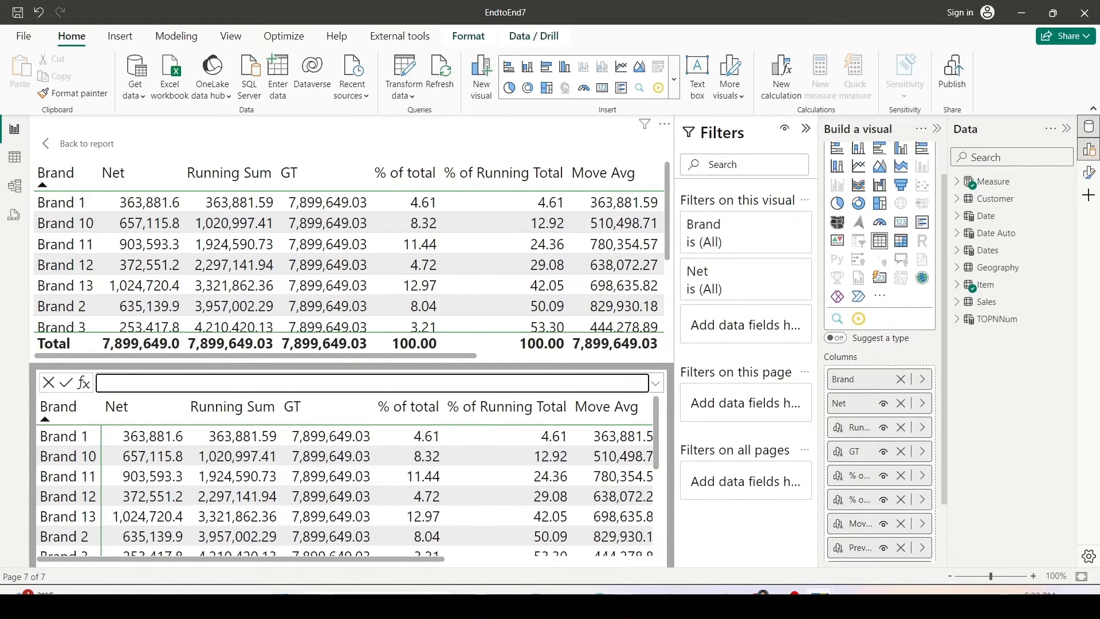
# Compare the First column values with the Net value of the first row.
pyautogui.click(485, 564)
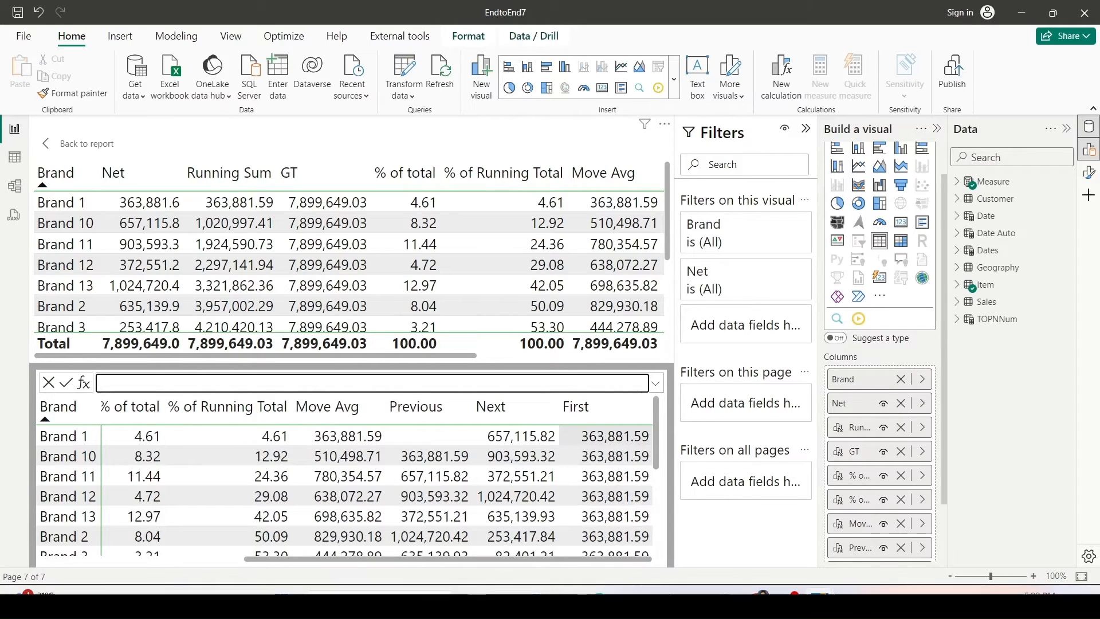
pyautogui.moveTo(42, 192); pyautogui.dragTo(183, 209)
pyautogui.moveTo(633, 439); pyautogui.dragTo(652, 559)
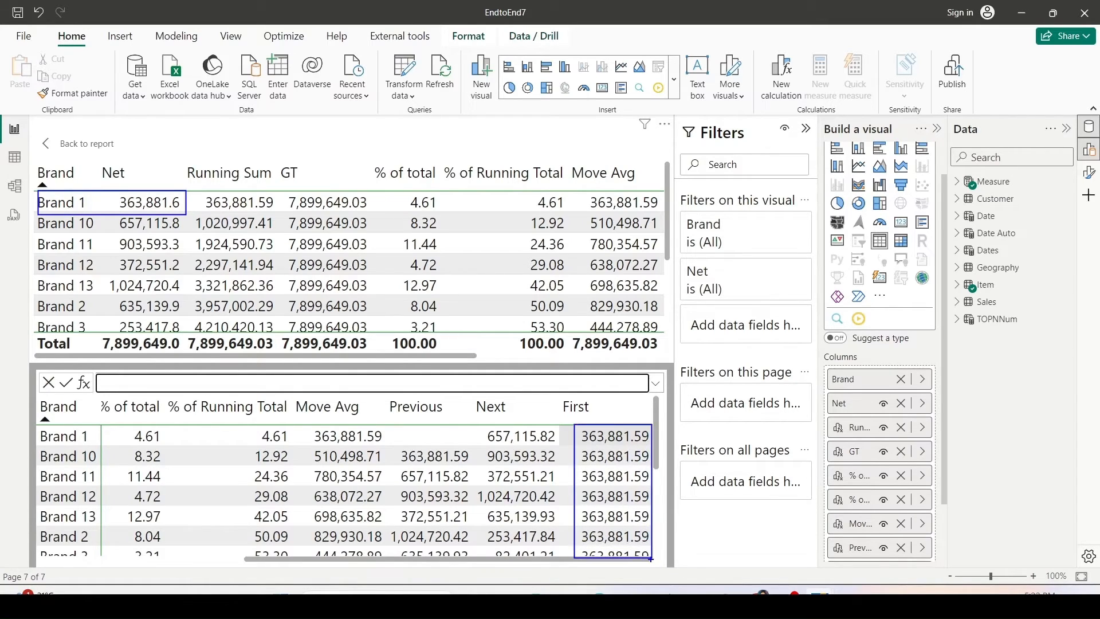
pyautogui.press('Escape')
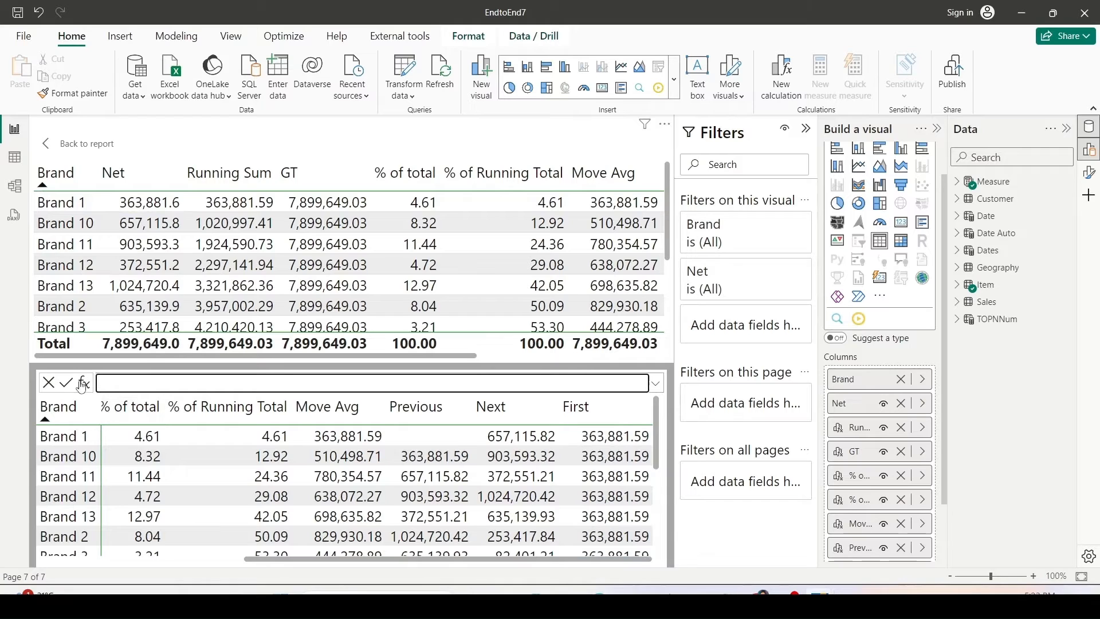
# Add a visual calculation named Last defined as LAST([Net]).
pyautogui.click(778, 84)
pyautogui.doubleClick(122, 382)
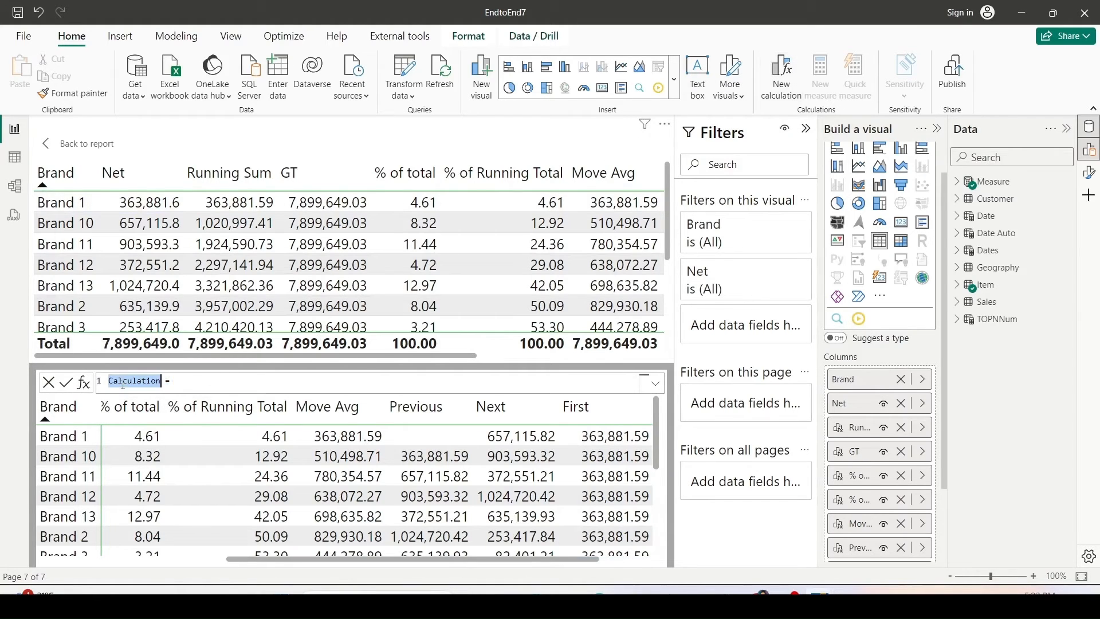
pyautogui.write('Last = ')
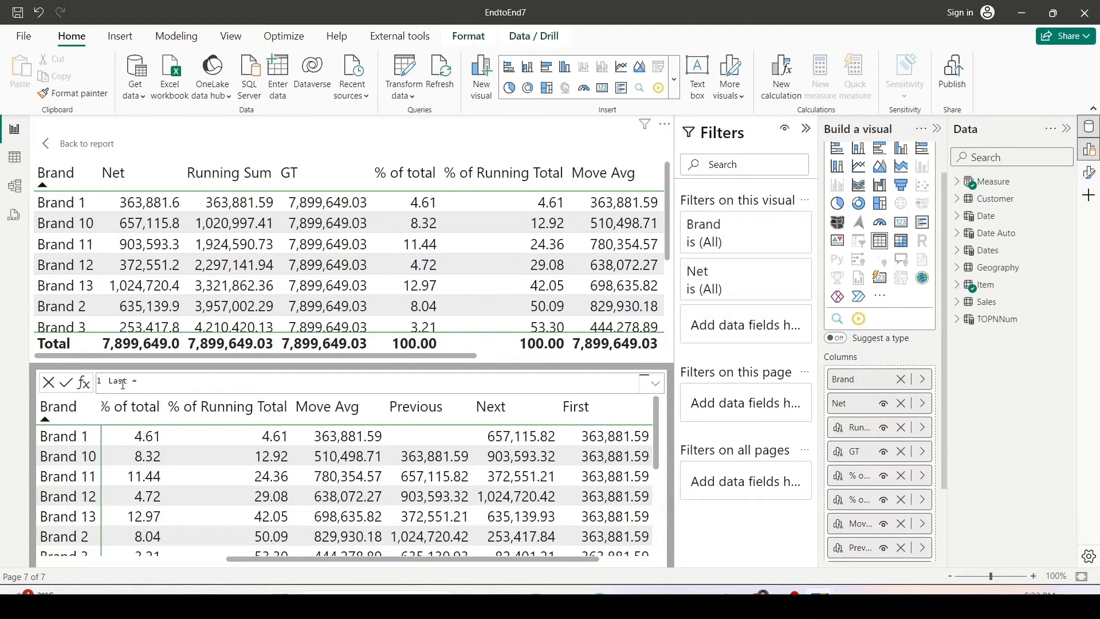
pyautogui.write('LAST(')
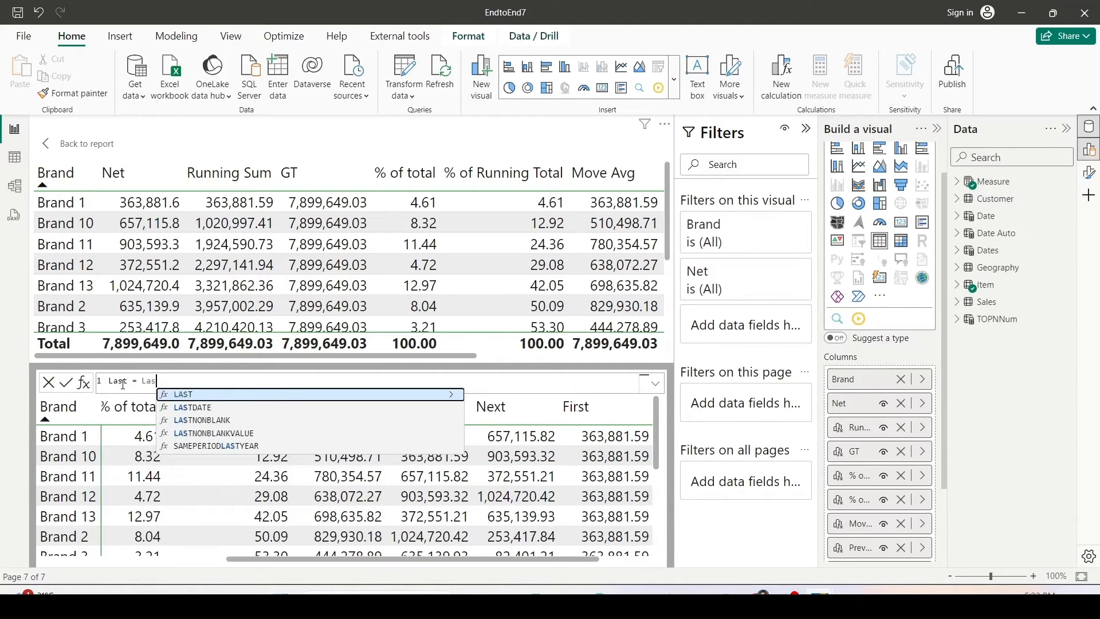
pyautogui.write('[Net]')
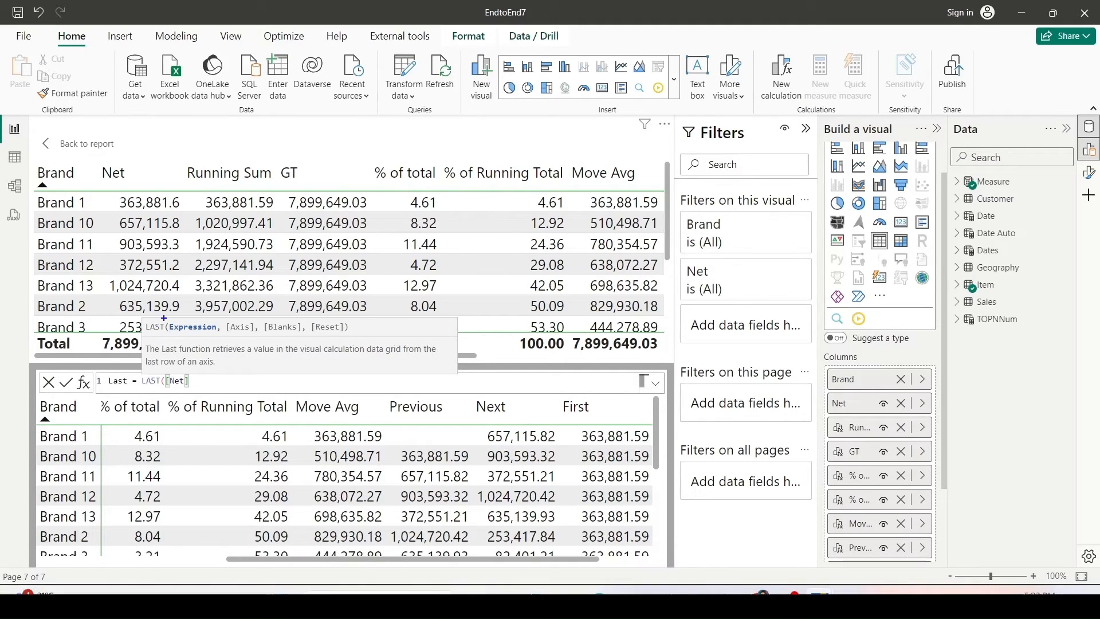
pyautogui.moveTo(164, 318)
pyautogui.mouseDown()
pyautogui.moveTo(217, 345)
pyautogui.moveTo(278, 319)
pyautogui.moveTo(314, 346)
pyautogui.moveTo(354, 319)
pyautogui.mouseUp()
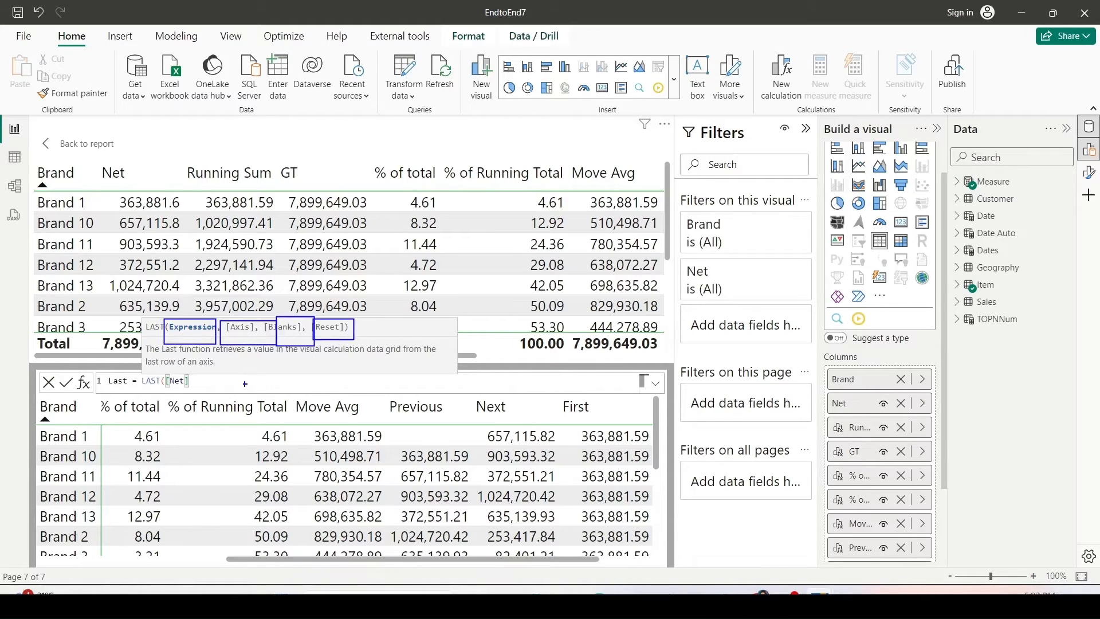
pyautogui.press('Escape')
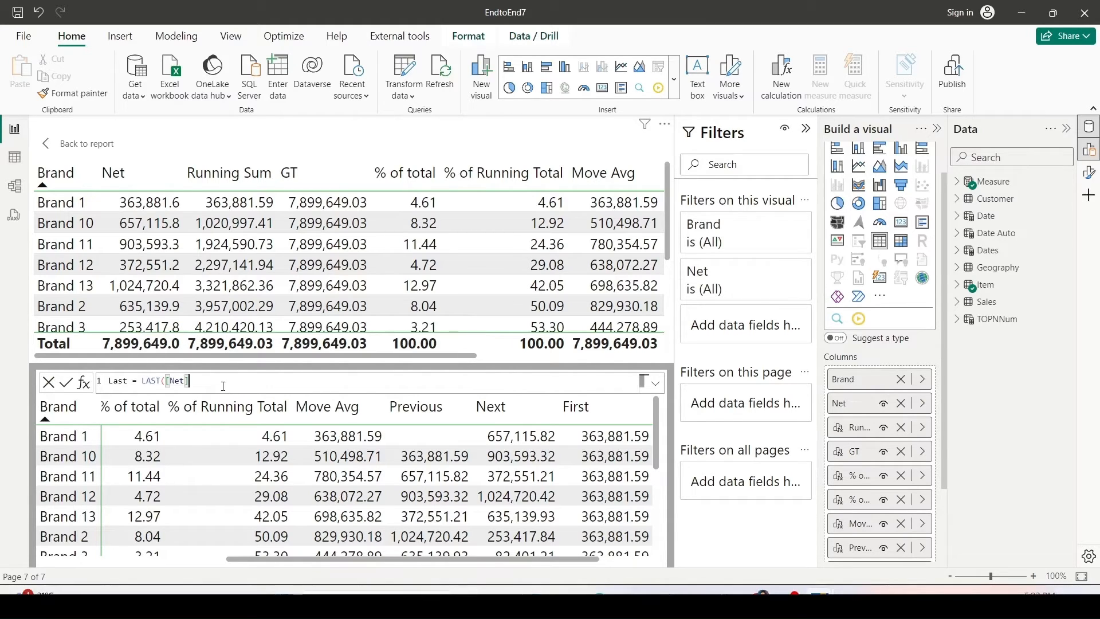
pyautogui.write(')')
pyautogui.press('Return')
# Scroll the table to its last row and compare its Net value with the Last column.
pyautogui.scroll(-3, 250, 286)
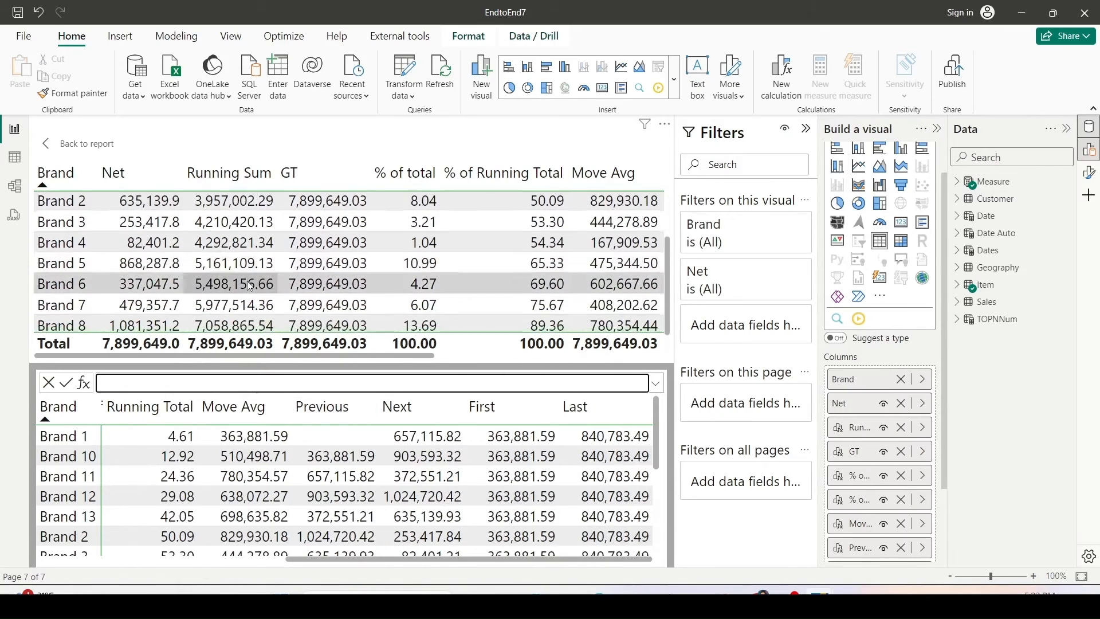
pyautogui.scroll(-1, 249, 287)
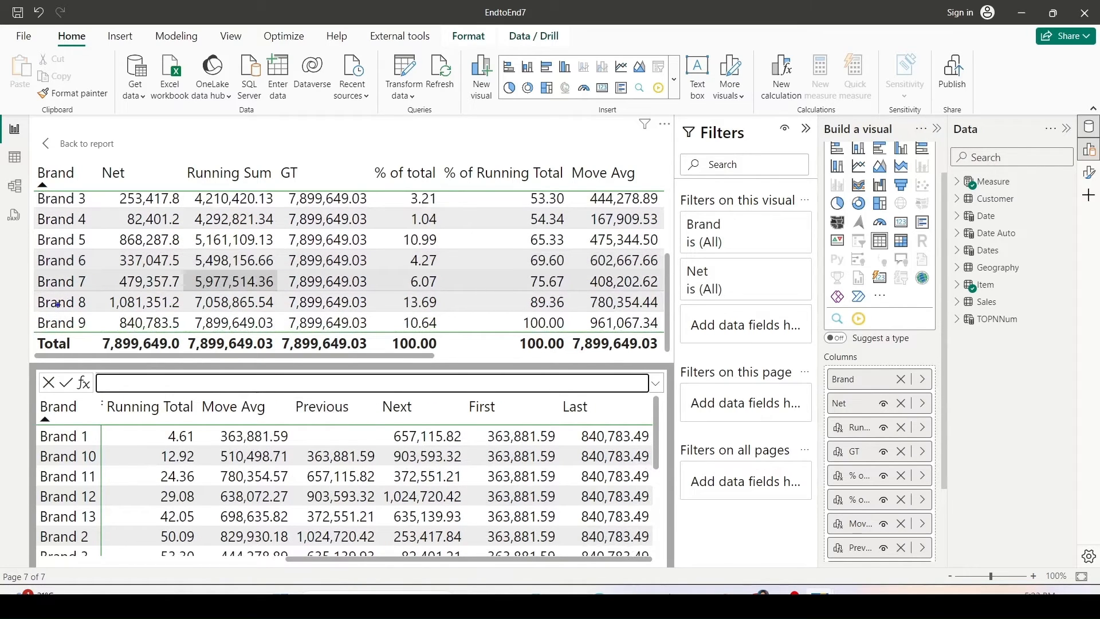
pyautogui.moveTo(34, 313); pyautogui.dragTo(166, 332)
pyautogui.moveTo(563, 415); pyautogui.dragTo(650, 557)
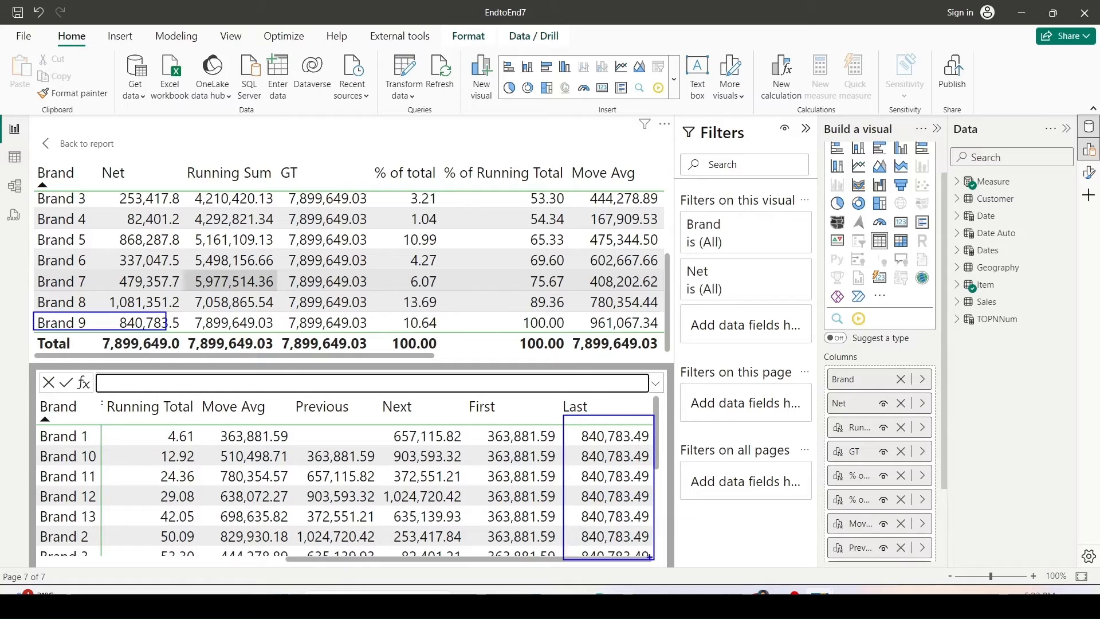
pyautogui.press('Escape')
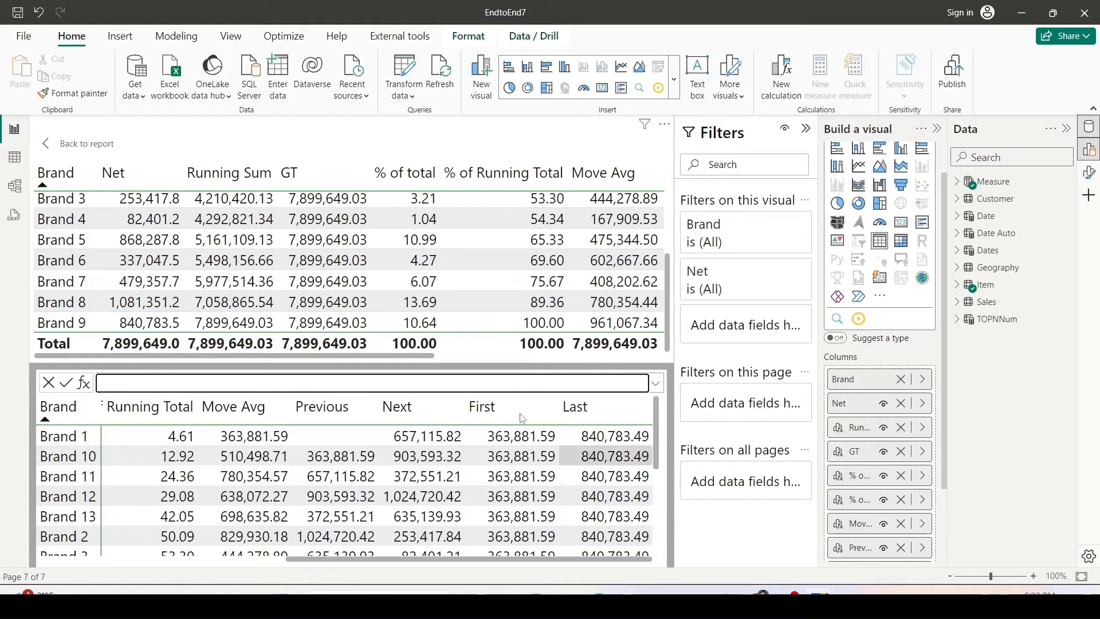
# Return to the report and collapse the Filters pane to enlarge the canvas.
pyautogui.click(68, 149)
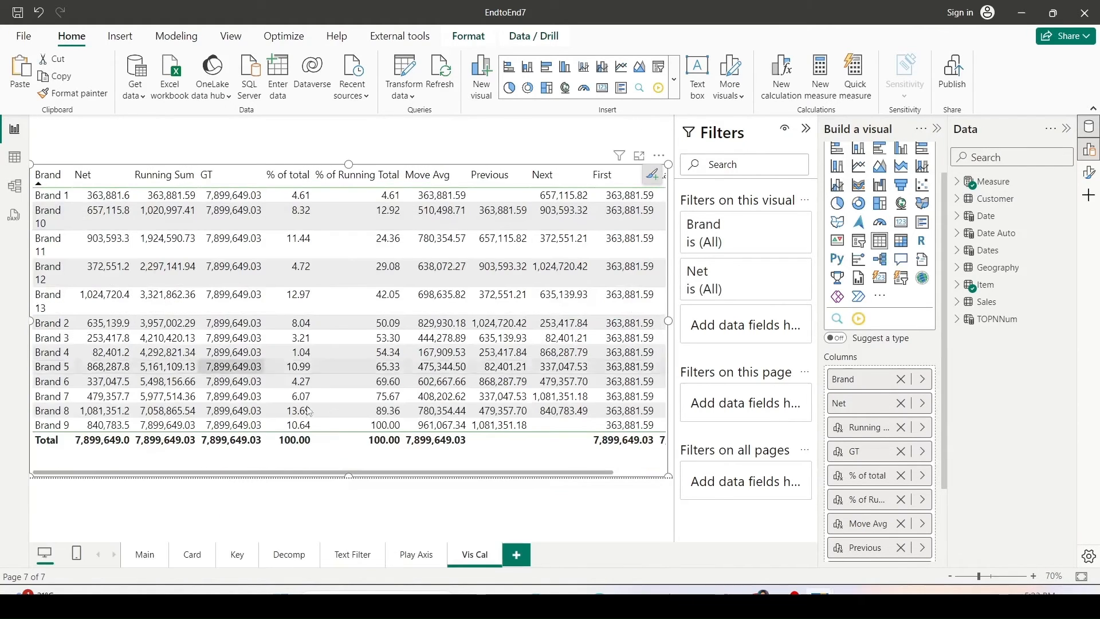
pyautogui.moveTo(573, 473)
pyautogui.mouseDown()
pyautogui.moveTo(662, 475)
pyautogui.moveTo(575, 479)
pyautogui.mouseUp()
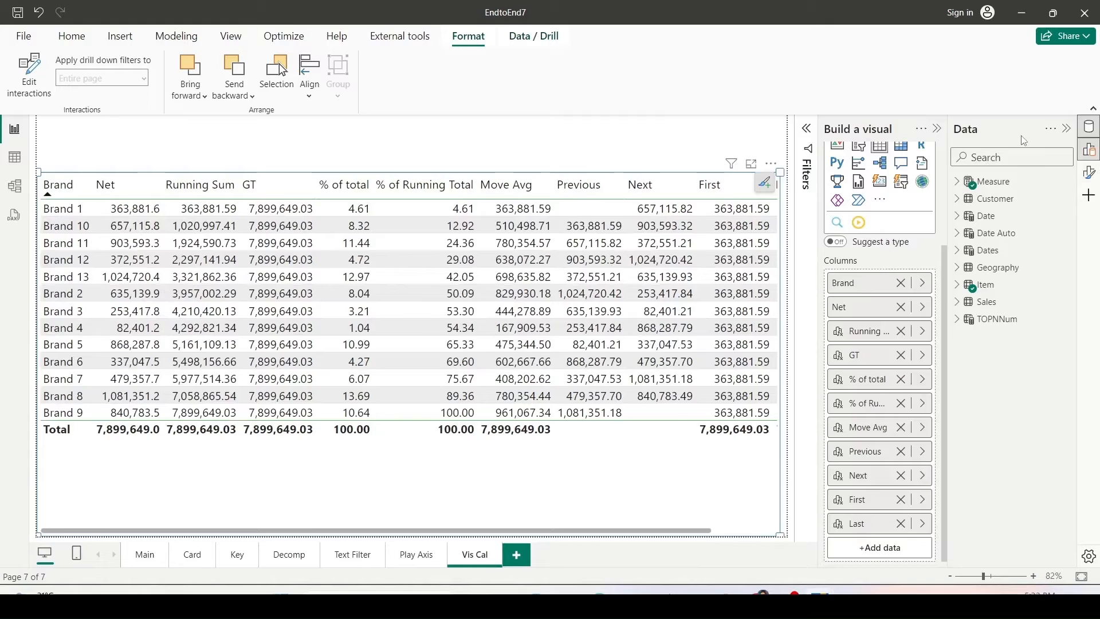
pyautogui.click(1067, 128)
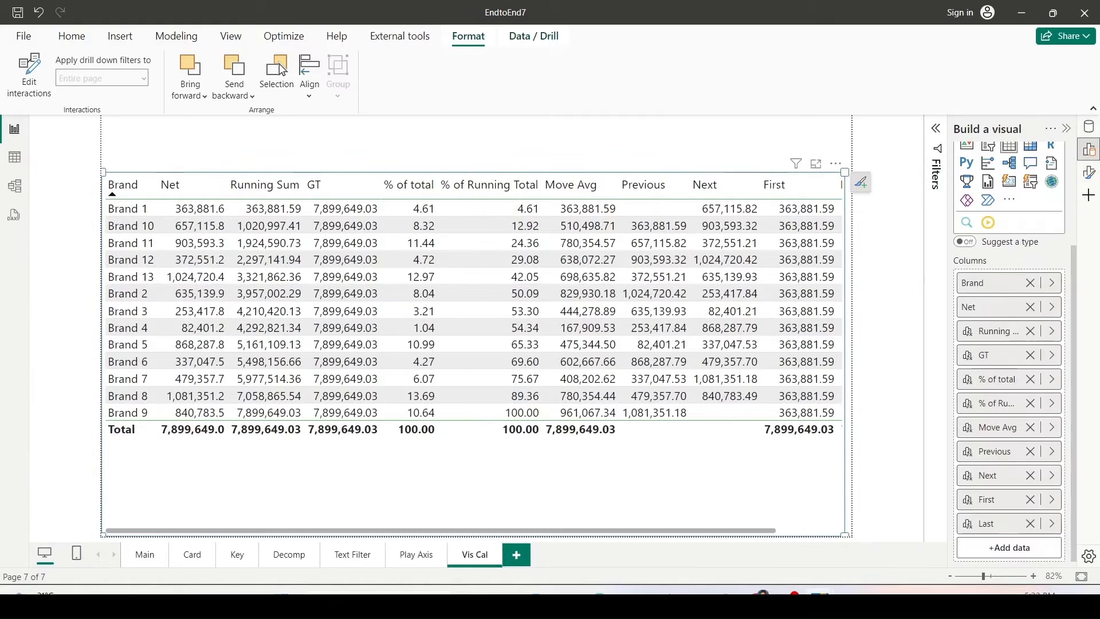
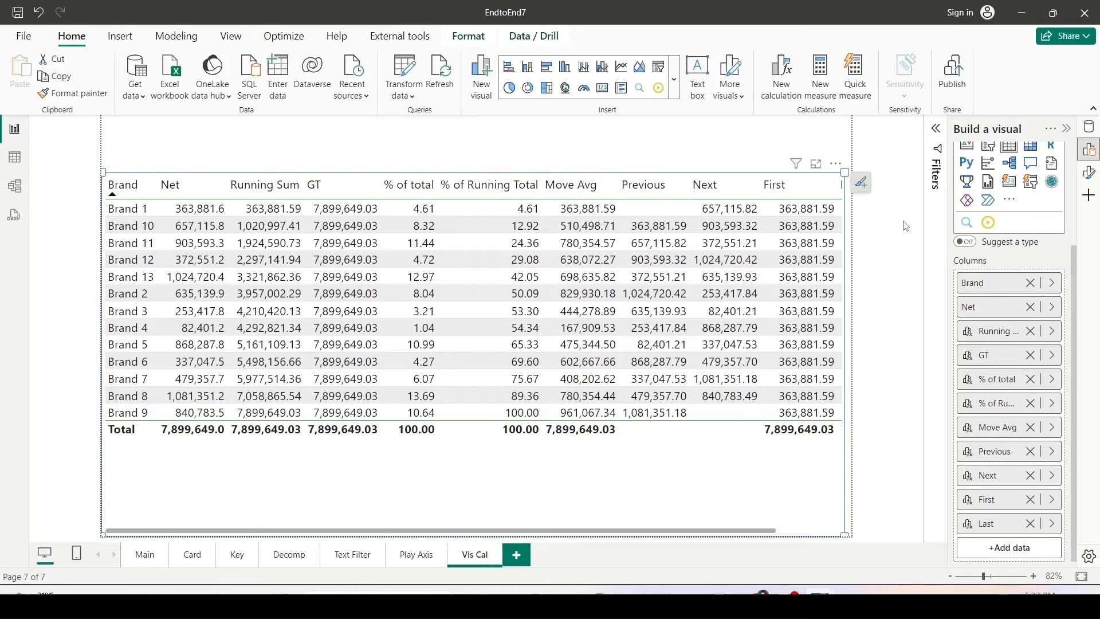
# Start a new visual calculation named Rolling 2 with CALCULATE([Net] as the expression.
pyautogui.click(783, 74)
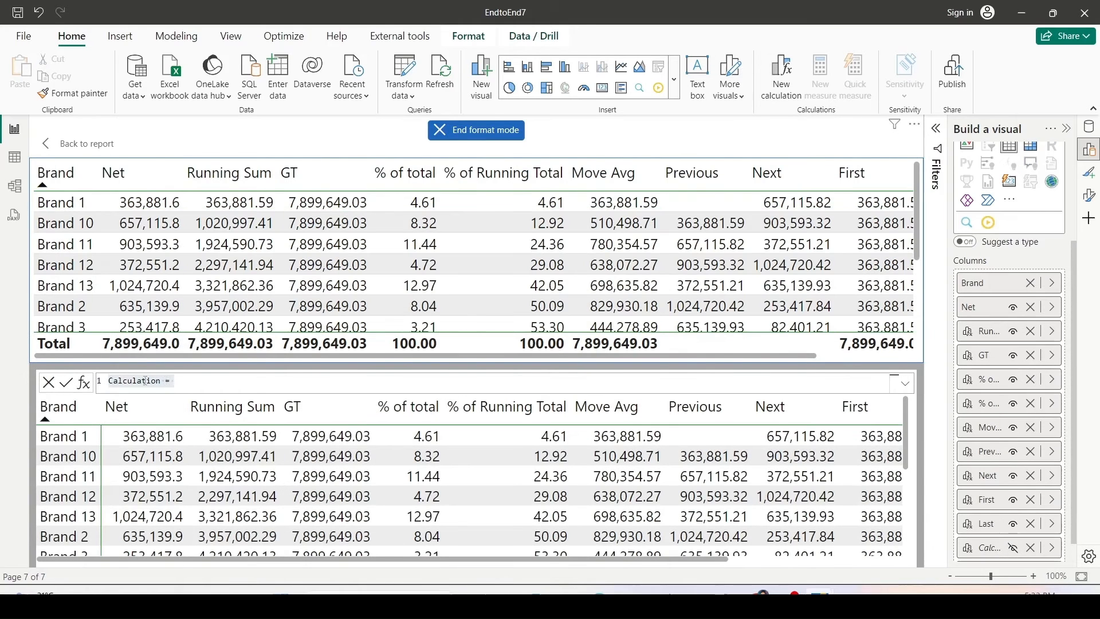
pyautogui.doubleClick(145, 380)
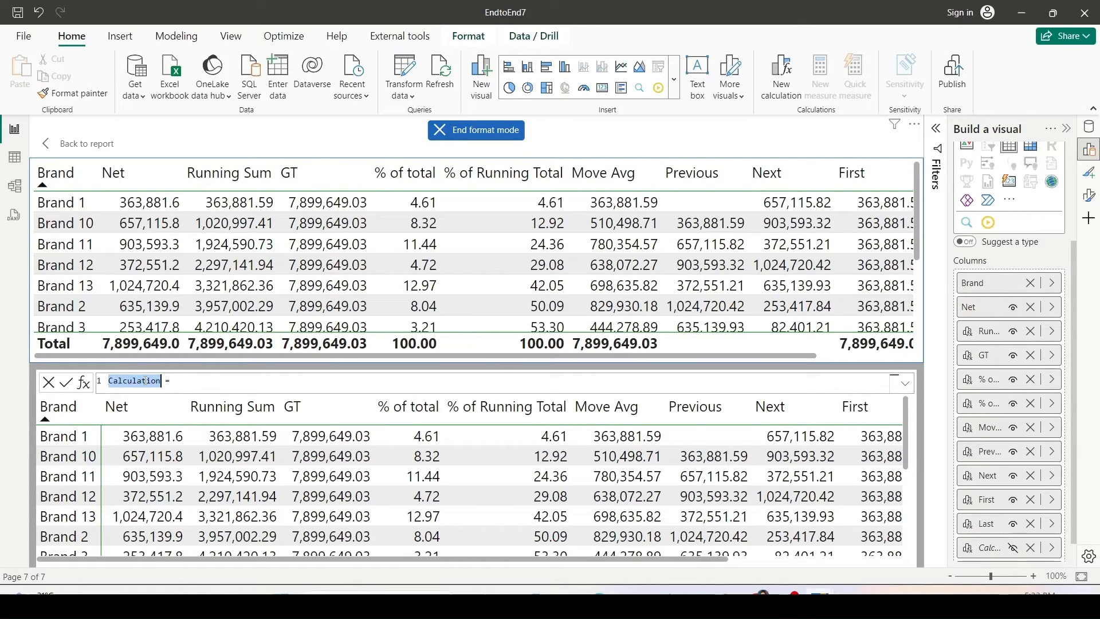
pyautogui.write('R')
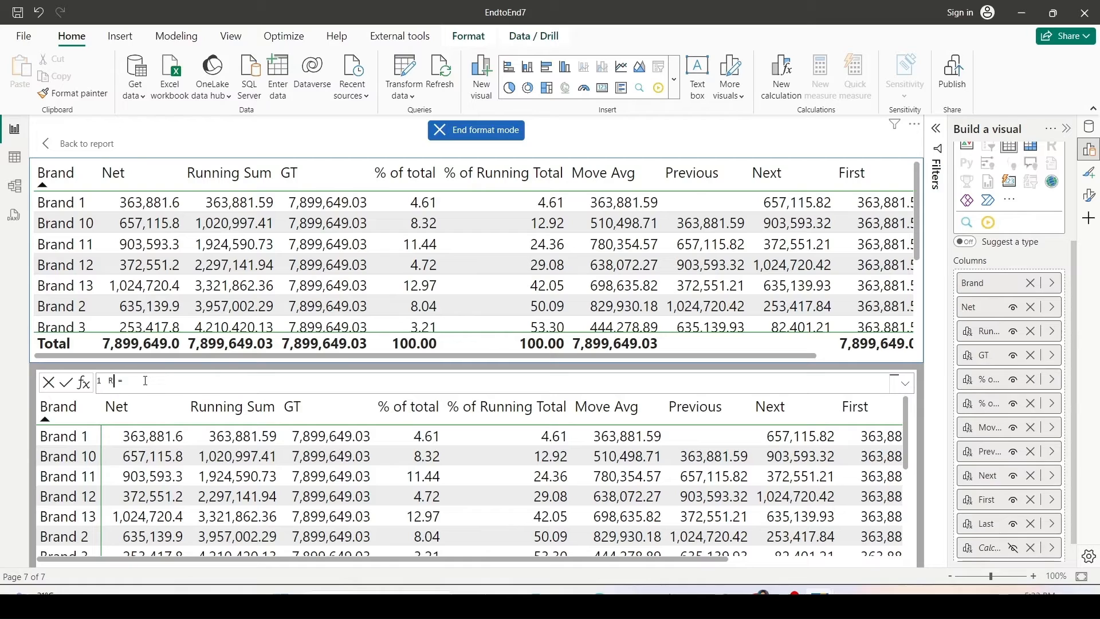
pyautogui.write('olling 2')
pyautogui.press('End')
pyautogui.write('cal')
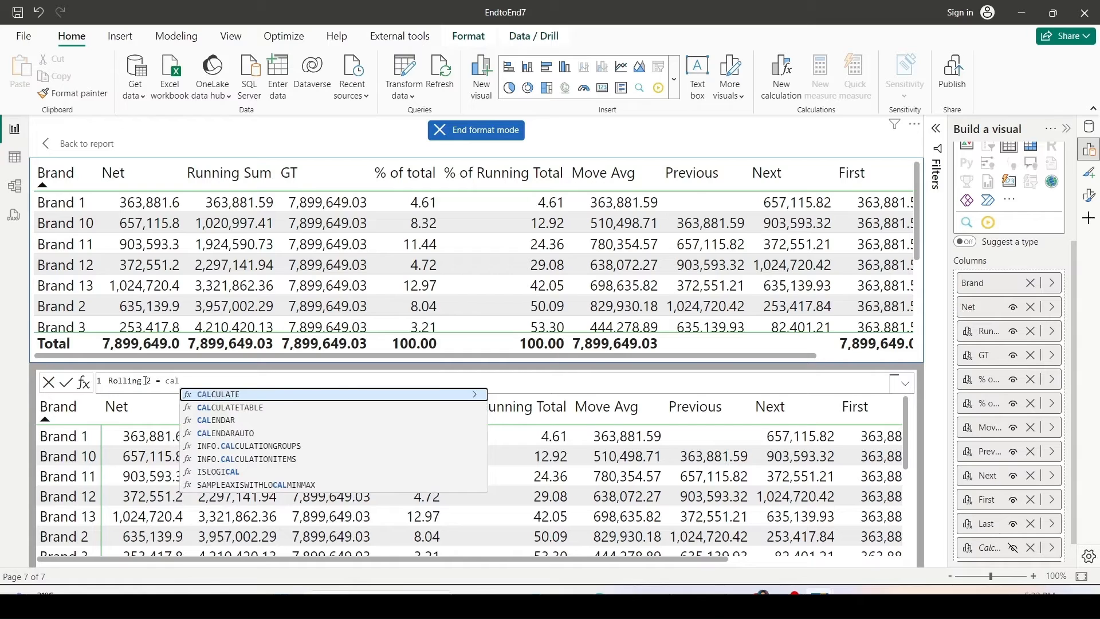
pyautogui.press('Tab')
pyautogui.write('[')
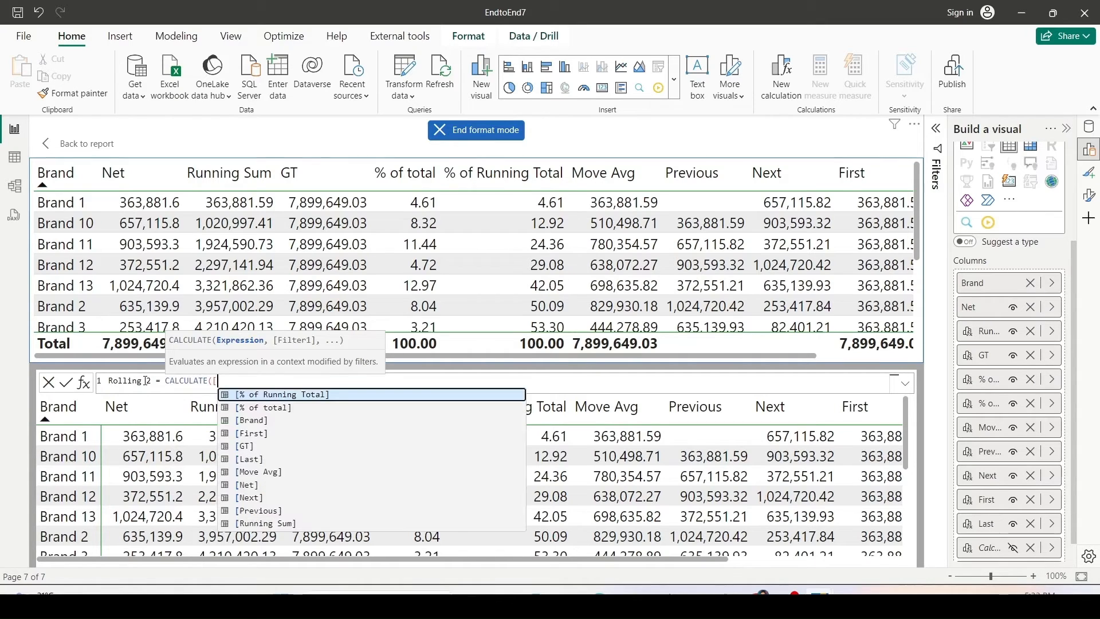
pyautogui.press('Down')
pyautogui.press('Down')
pyautogui.press('Down')
pyautogui.press('Down')
pyautogui.press('Down')
pyautogui.press('Down')
pyautogui.press('Down')
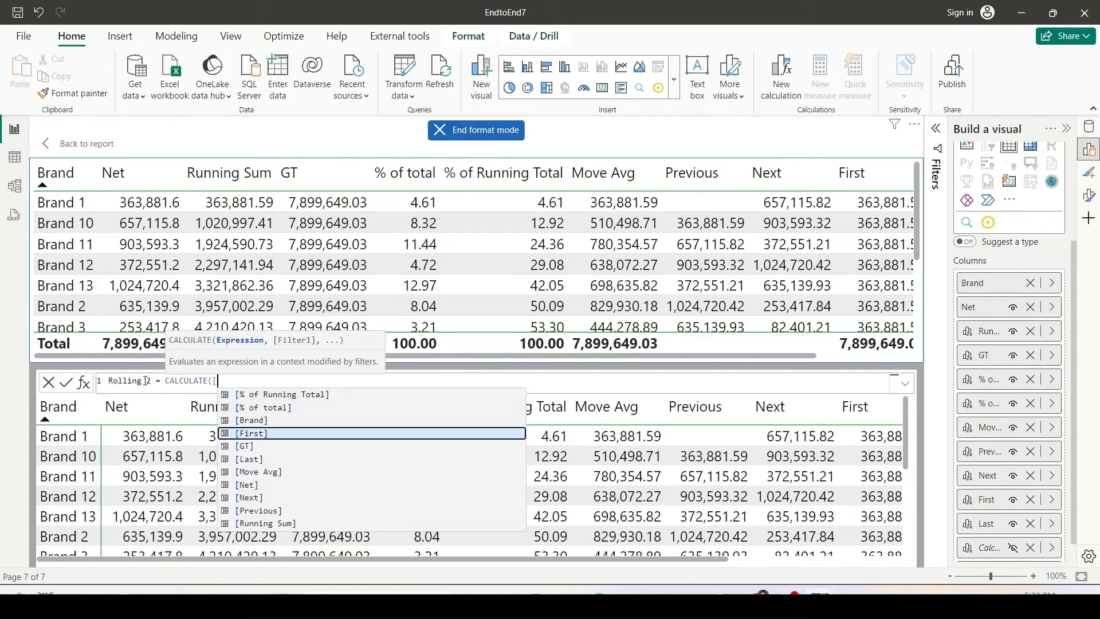
pyautogui.press('Tab')
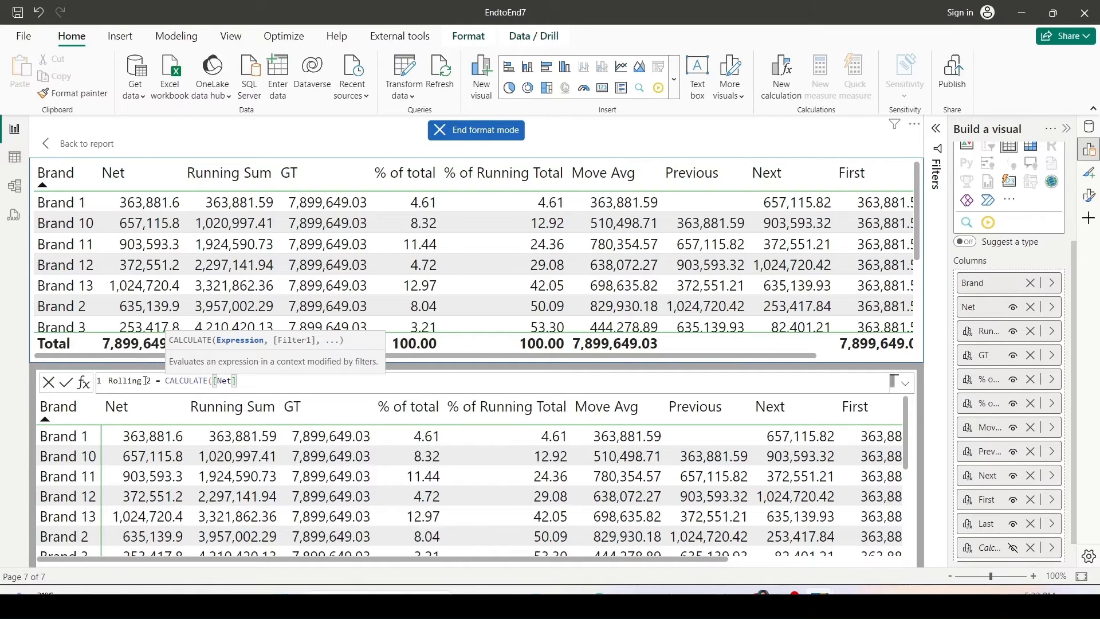
# Add RANGE(-1,TRUE,ROWS) as the filter argument of Rolling 2 and commit the calculation.
pyautogui.write(', Ran')
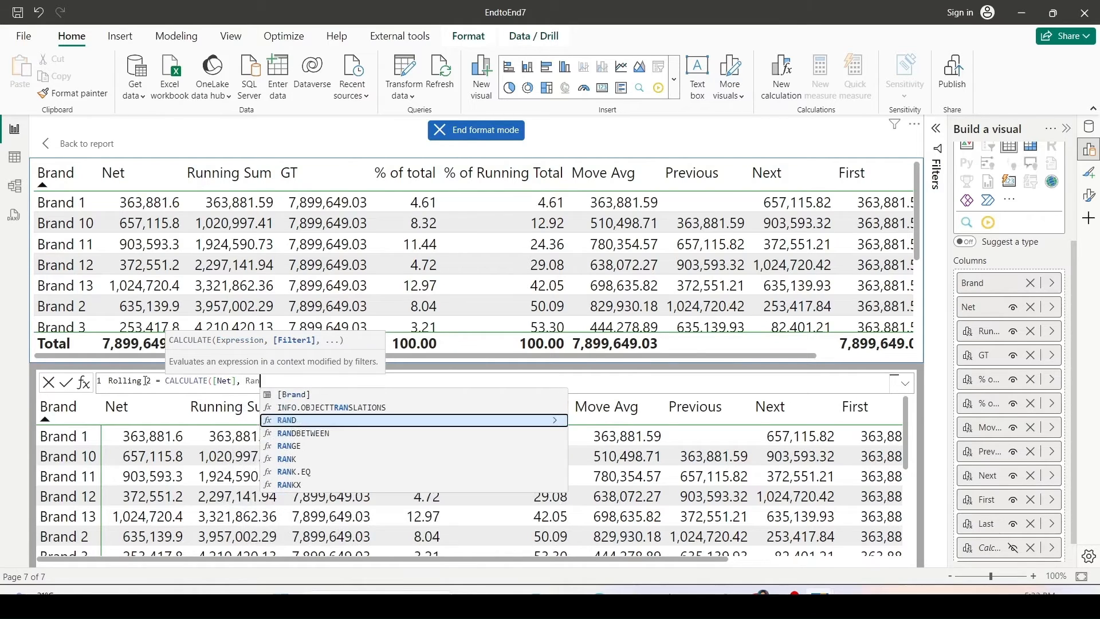
pyautogui.press('Down')
pyautogui.press('Down')
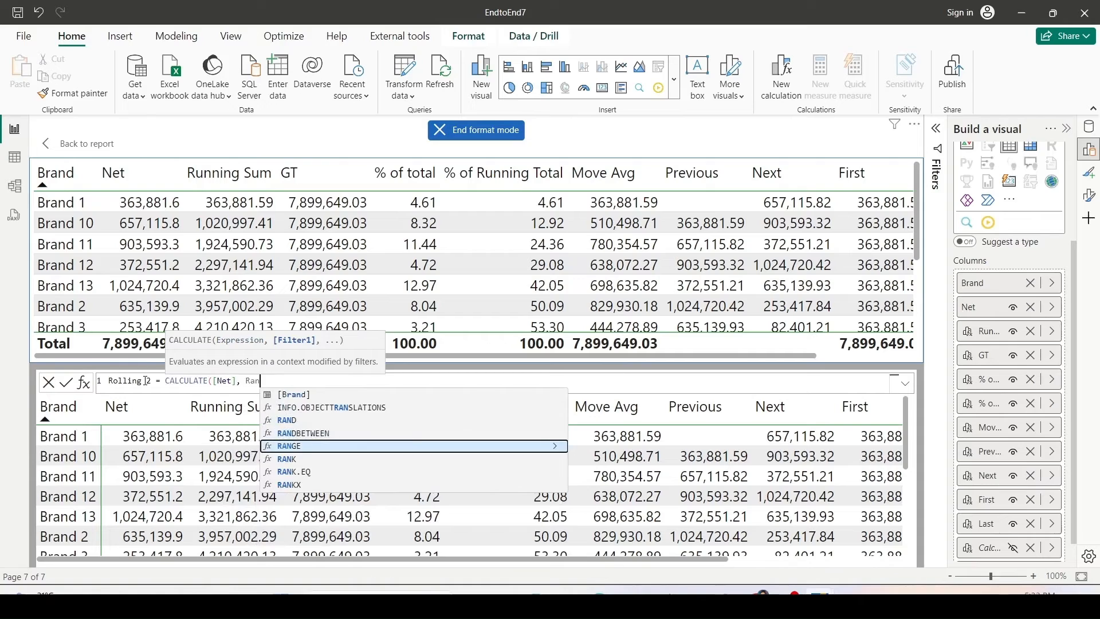
pyautogui.press('Tab')
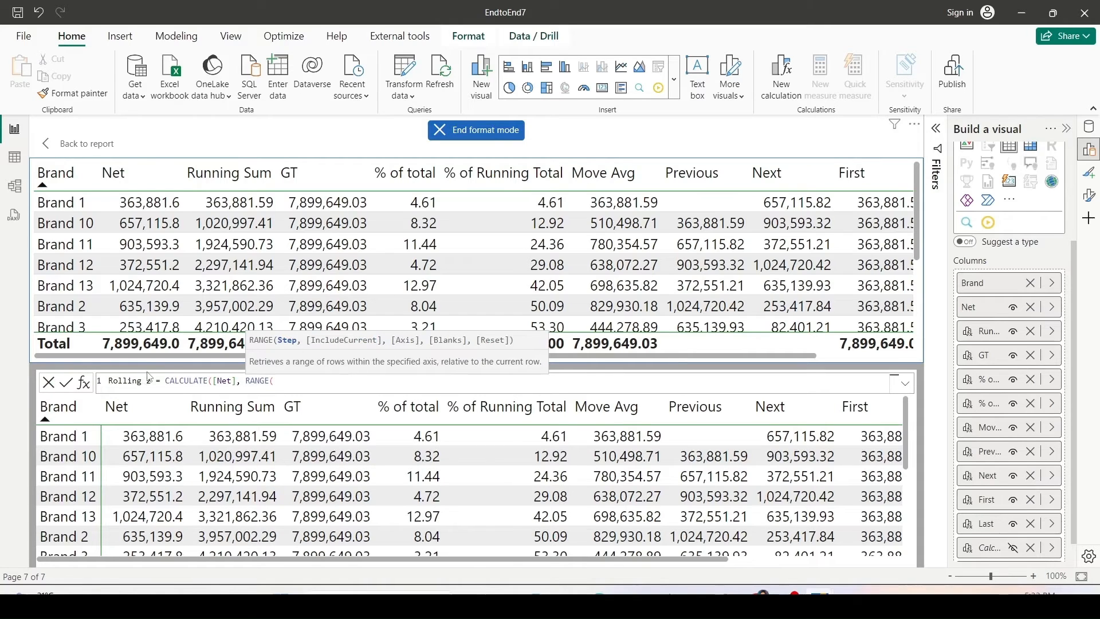
pyautogui.moveTo(270, 334)
pyautogui.mouseDown()
pyautogui.moveTo(291, 349)
pyautogui.moveTo(518, 347)
pyautogui.mouseUp()
pyautogui.press('Escape')
pyautogui.write('-1,')
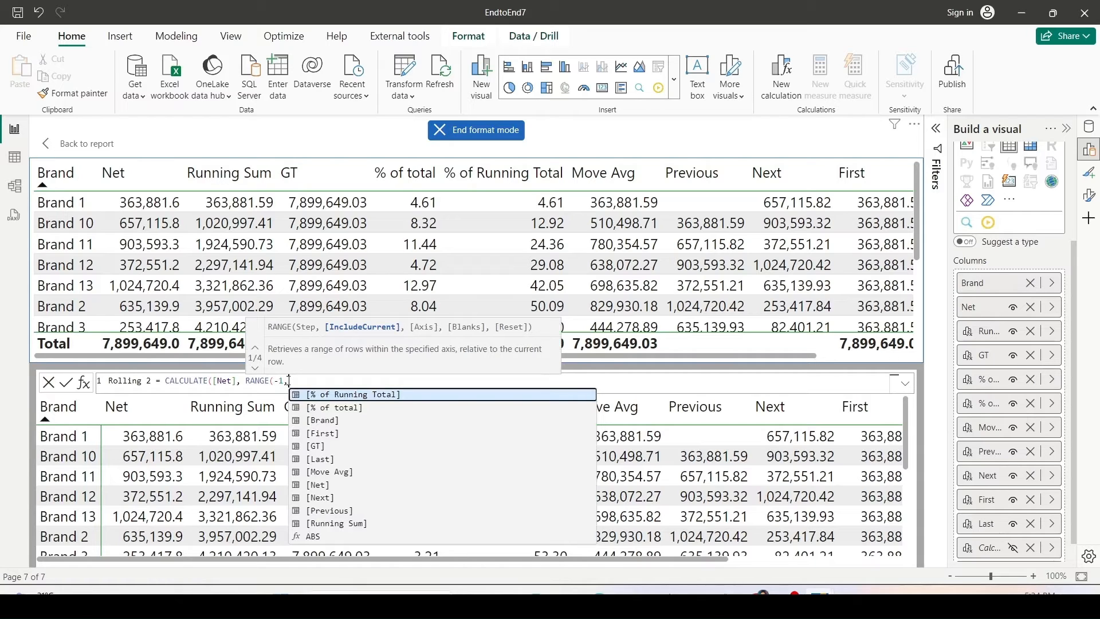
pyautogui.write('TRU')
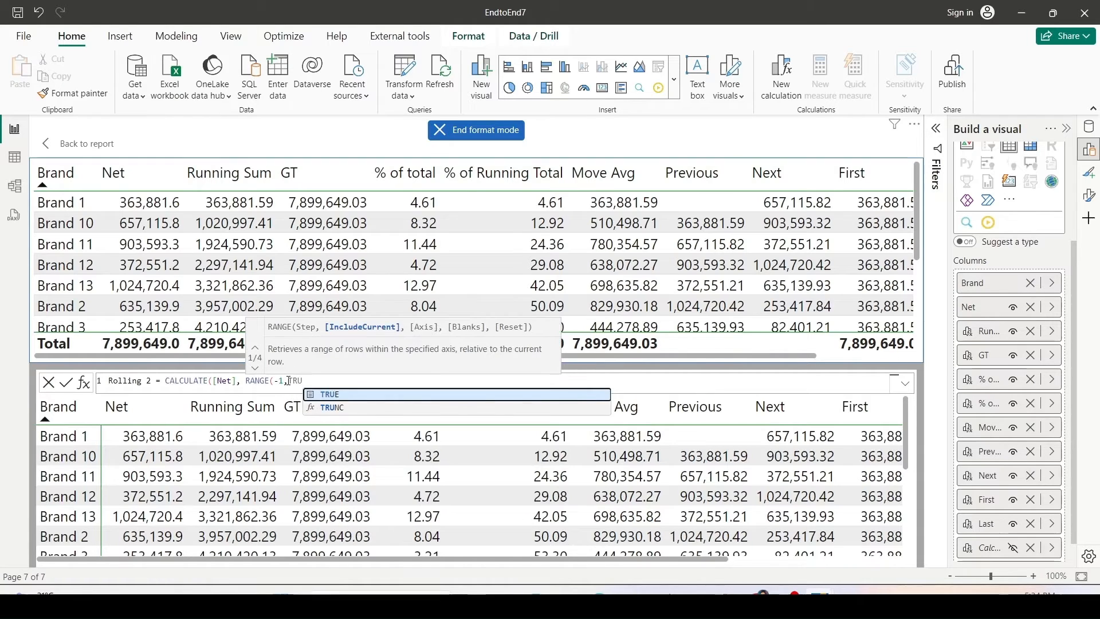
pyautogui.write('E,')
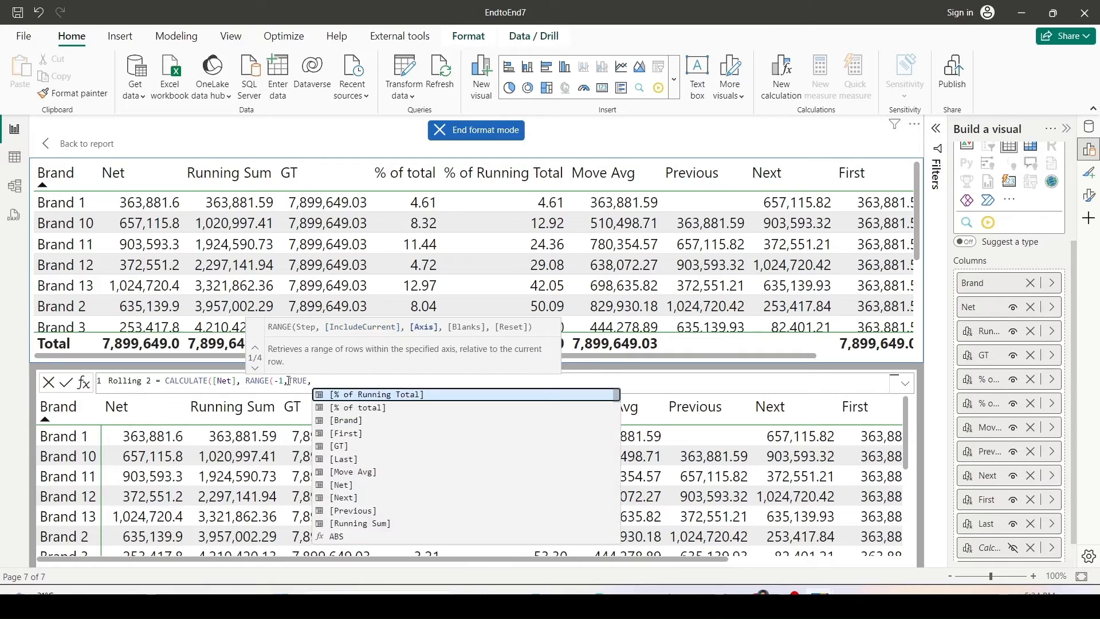
pyautogui.write('RO')
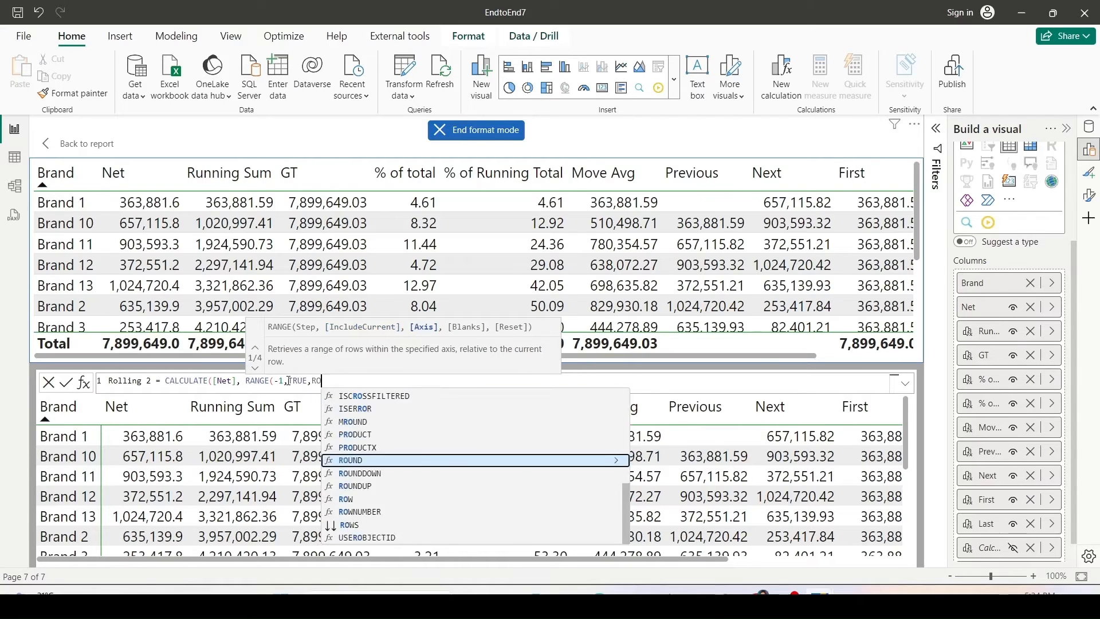
pyautogui.write('WS))')
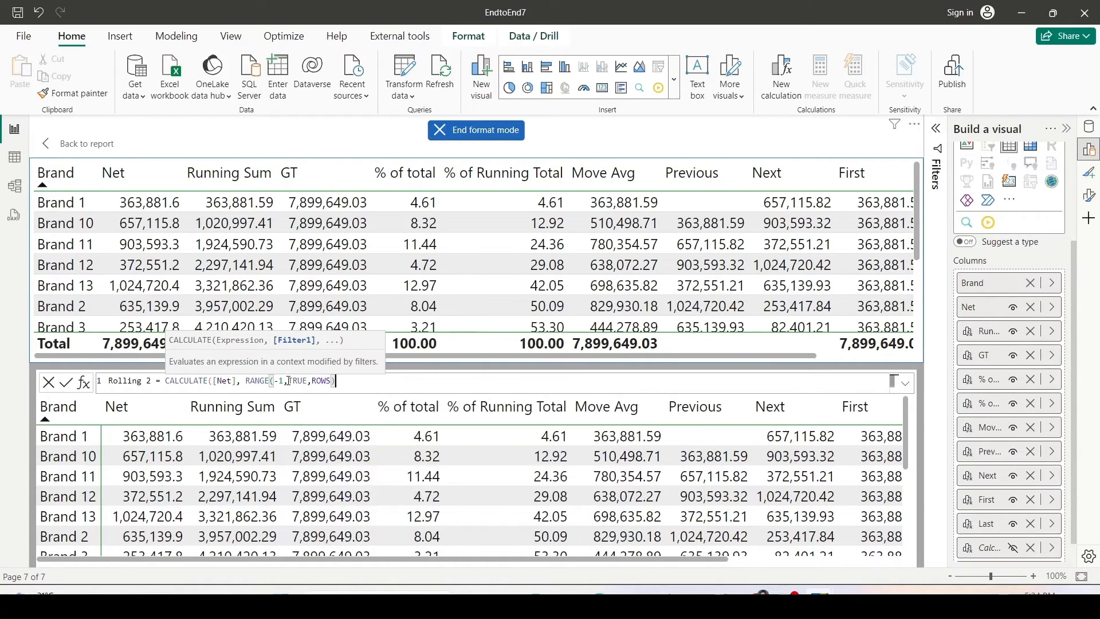
pyautogui.press('Return')
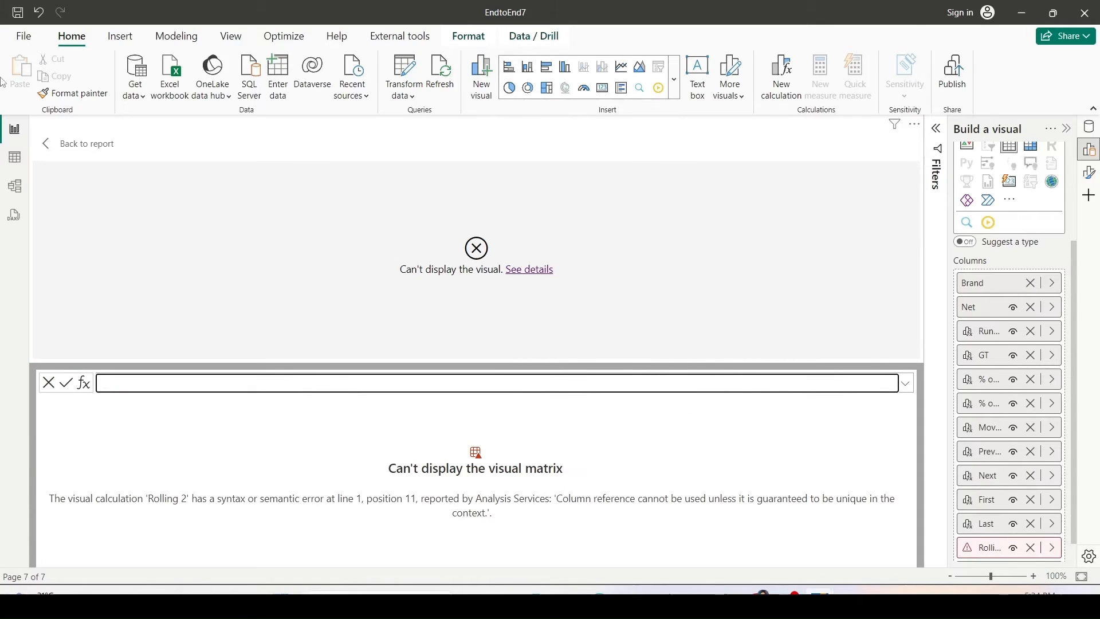
# Edit the Rolling 2 calculation to wrap [Net] in SUM, making it CALCULATE(SUM([Net]), RANGE(-1,TRUE,ROWS)).
pyautogui.click(1052, 547)
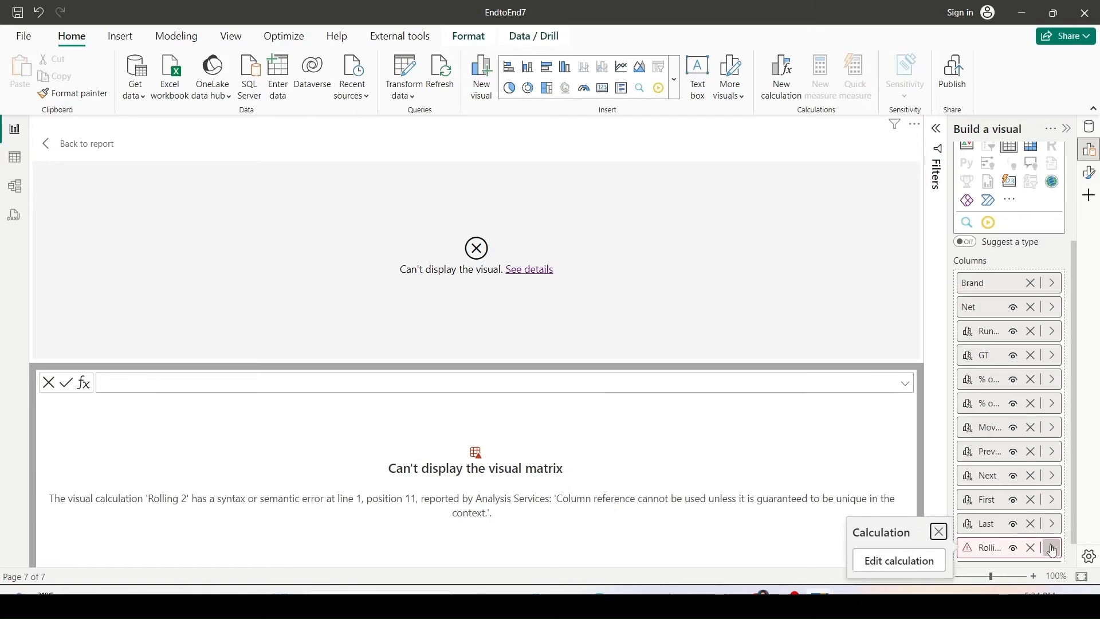
pyautogui.click(917, 565)
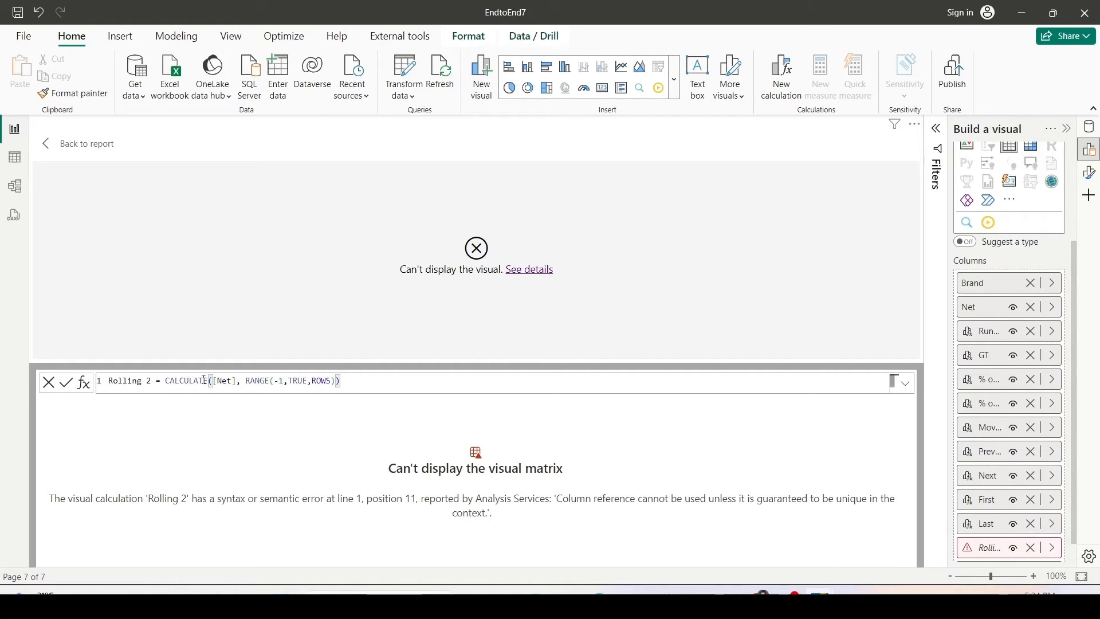
pyautogui.click(212, 382)
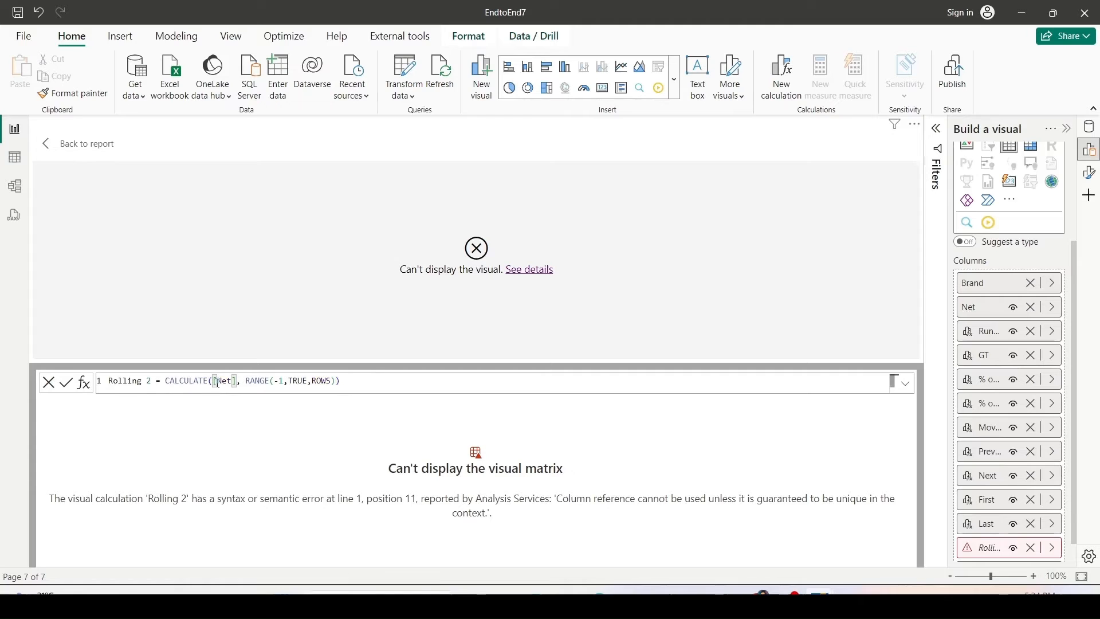
pyautogui.write('Sum(')
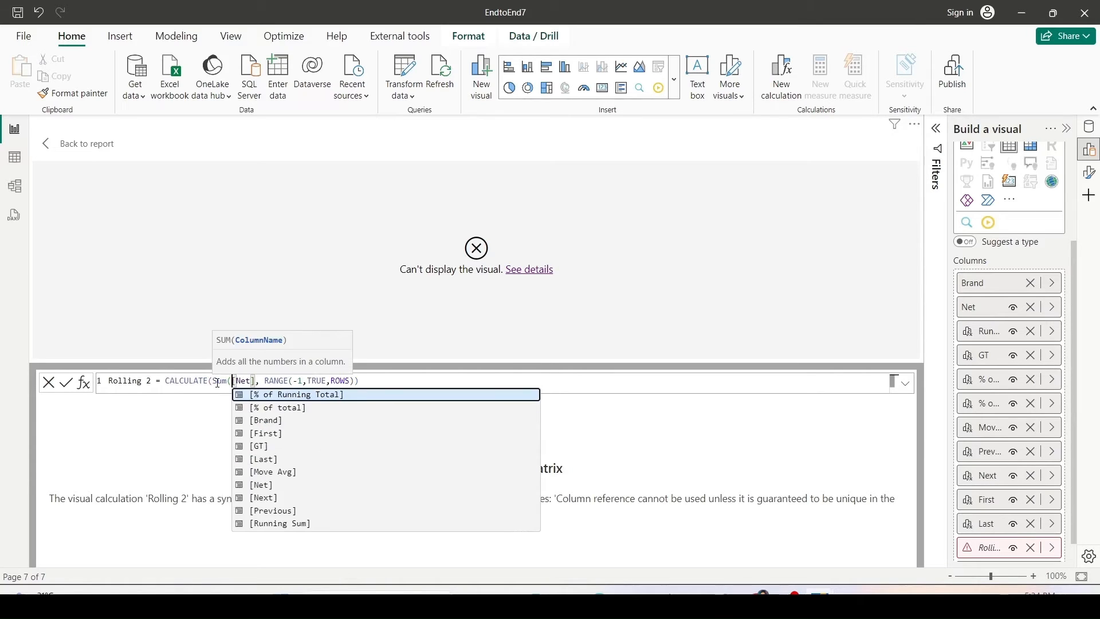
pyautogui.press('Escape')
pyautogui.press('Right')
pyautogui.press('Right')
pyautogui.press('Right')
pyautogui.write(')')
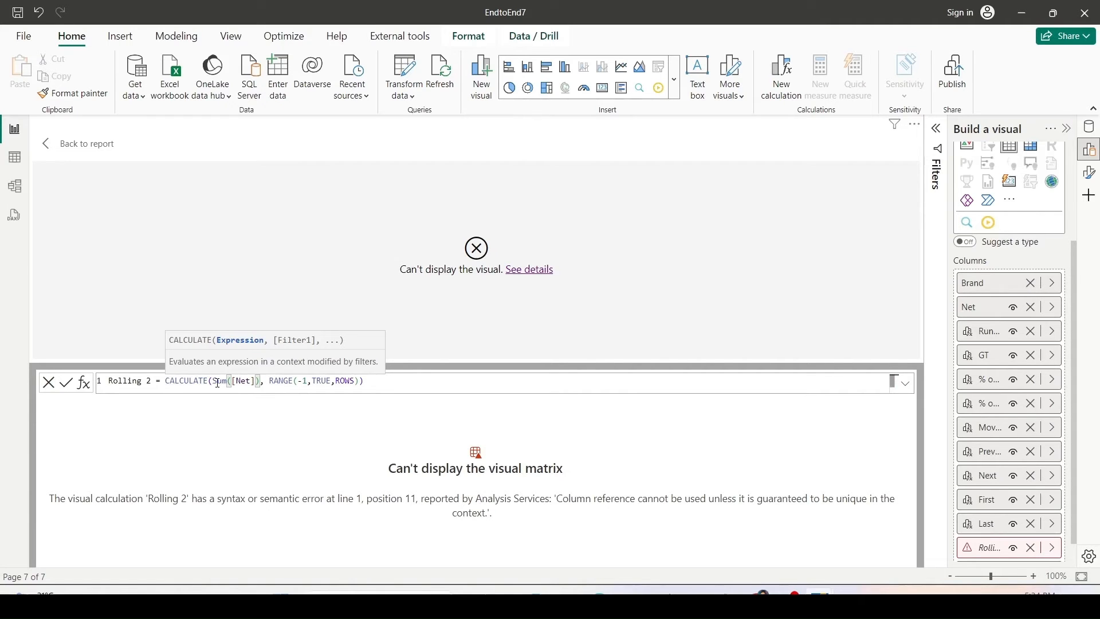
pyautogui.press('Return')
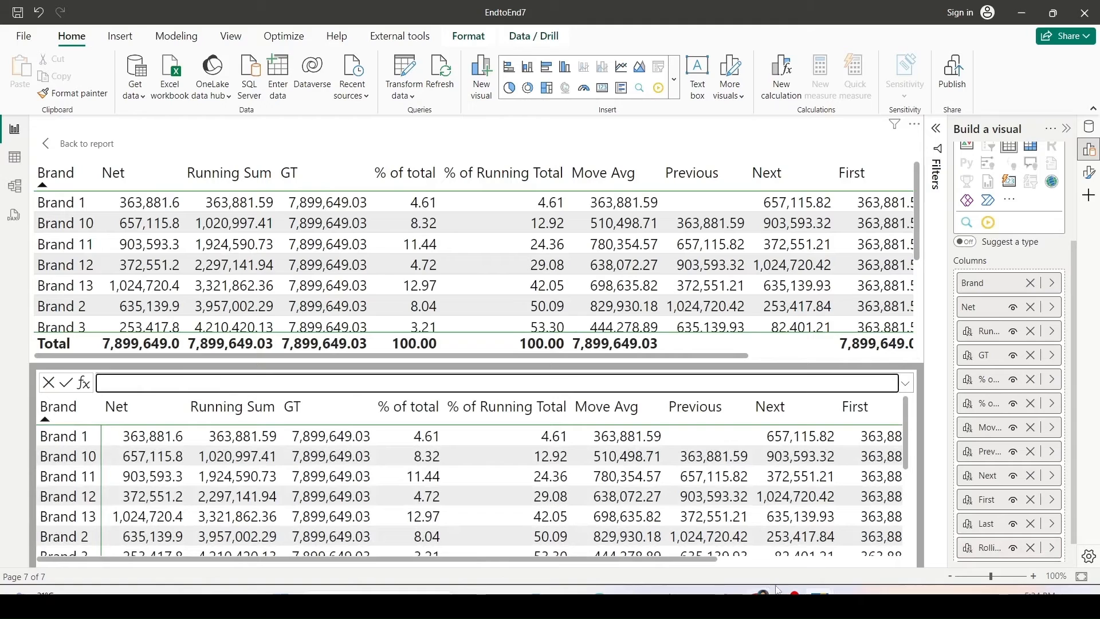
# Scroll to the Rolling 2 column and compare its values with the Net values of each row and the row before.
pyautogui.click(793, 560)
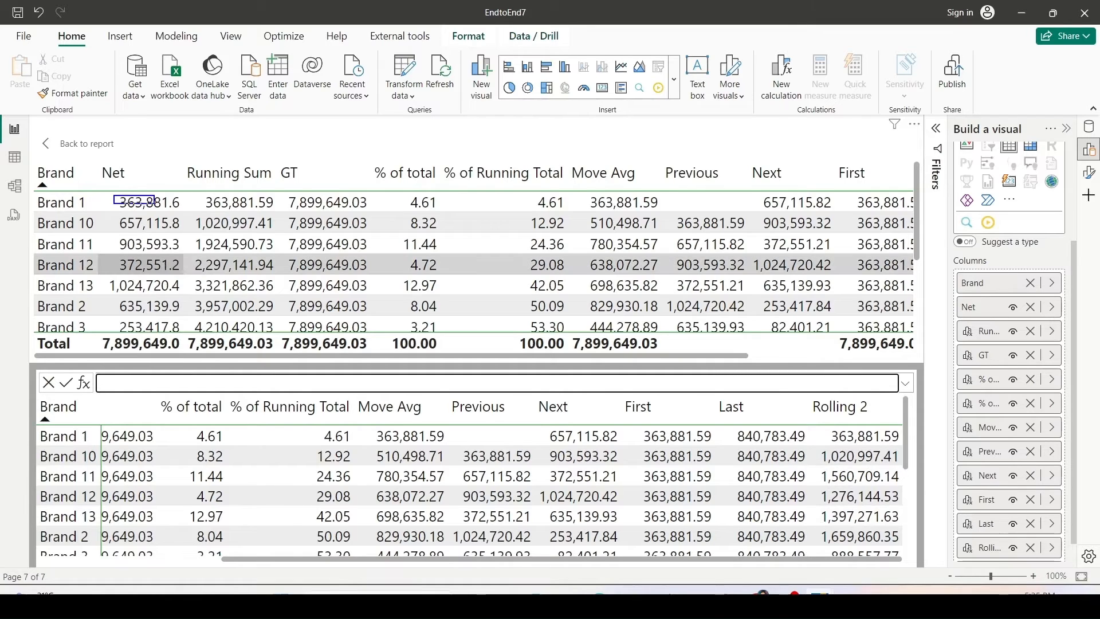
pyautogui.click(146, 203)
pyautogui.moveTo(119, 218); pyautogui.dragTo(185, 232)
pyautogui.moveTo(108, 190); pyautogui.dragTo(183, 233)
pyautogui.moveTo(111, 235); pyautogui.dragTo(181, 252)
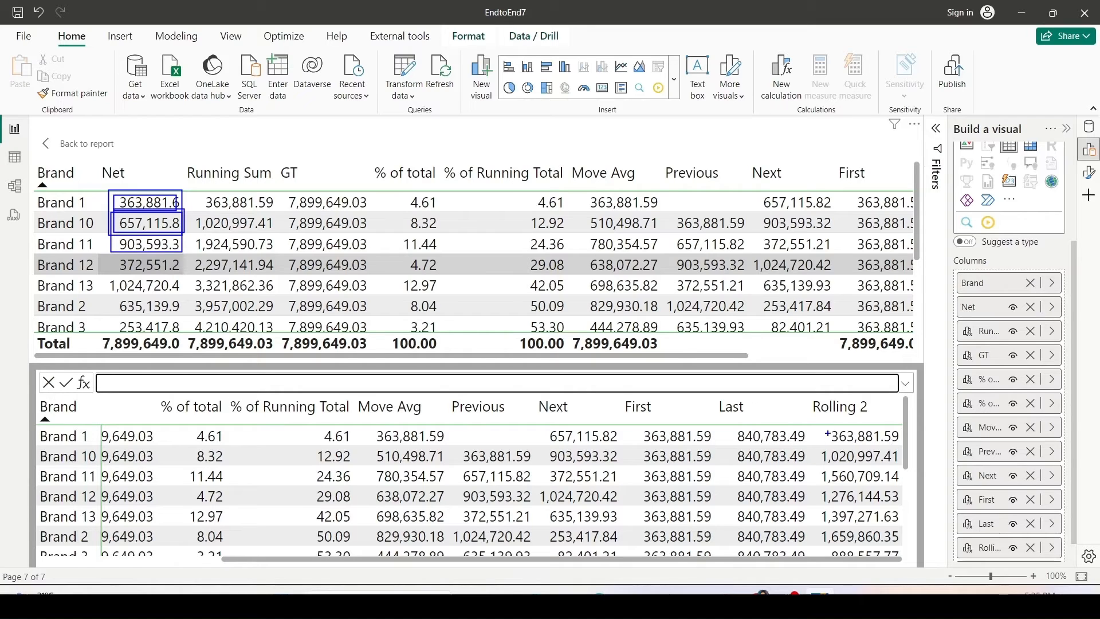
pyautogui.moveTo(821, 426); pyautogui.dragTo(895, 427)
pyautogui.moveTo(817, 430); pyautogui.dragTo(901, 463)
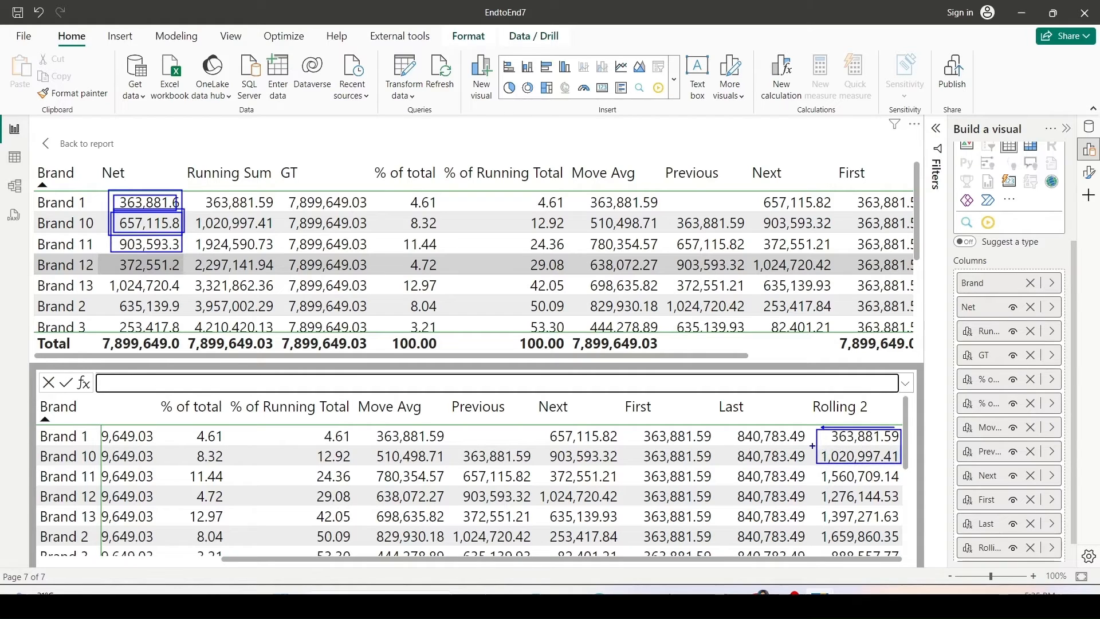
pyautogui.moveTo(812, 446); pyautogui.dragTo(901, 464)
pyautogui.moveTo(817, 468); pyautogui.dragTo(901, 483)
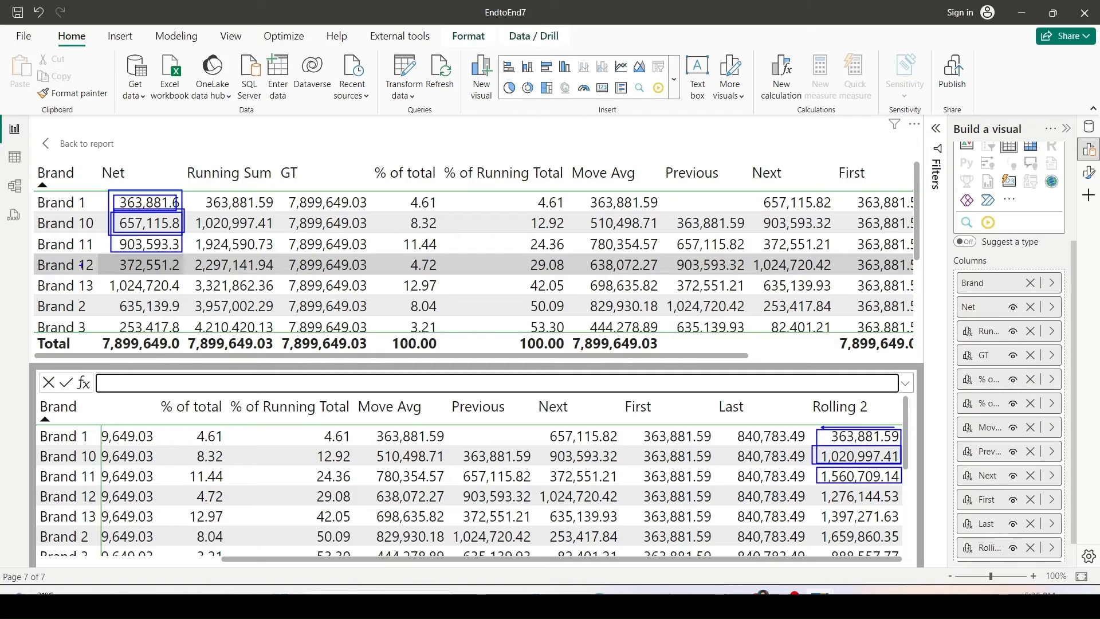
pyautogui.moveTo(111, 239)
pyautogui.mouseDown()
pyautogui.moveTo(156, 273)
pyautogui.moveTo(182, 273)
pyautogui.mouseUp()
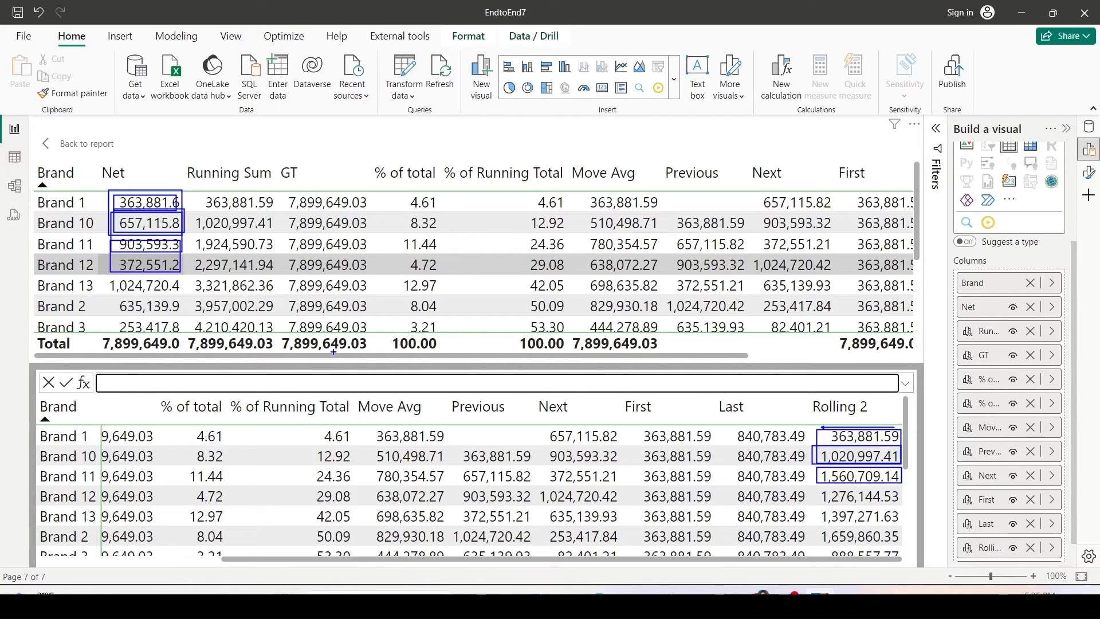
pyautogui.moveTo(817, 486); pyautogui.dragTo(899, 506)
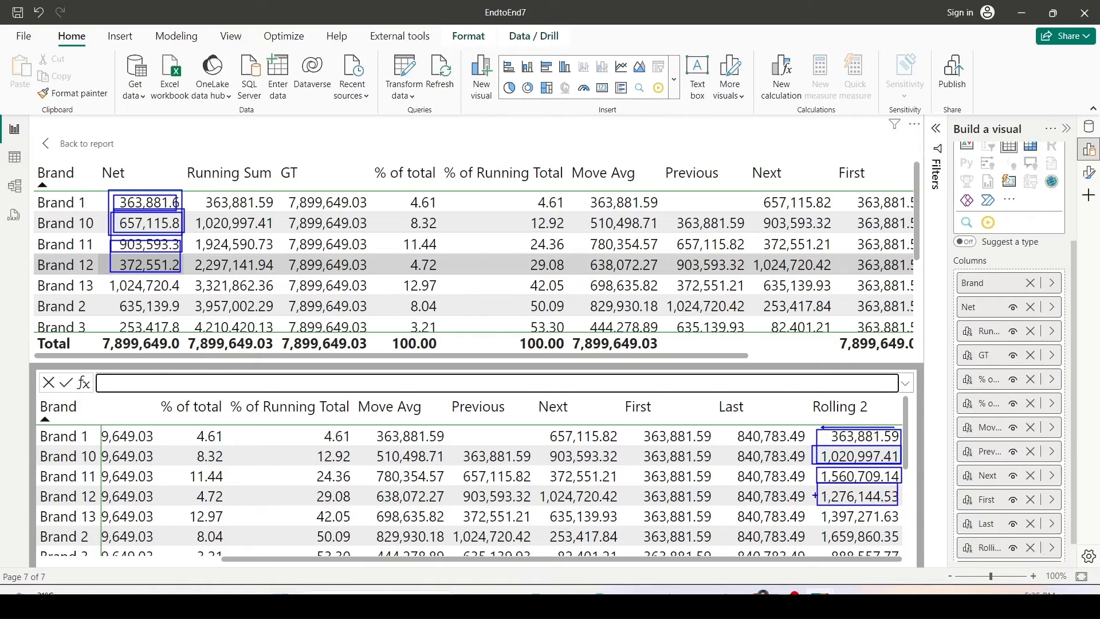
pyautogui.moveTo(816, 496)
pyautogui.mouseDown()
pyautogui.moveTo(230, 296)
pyautogui.moveTo(181, 263)
pyautogui.mouseUp()
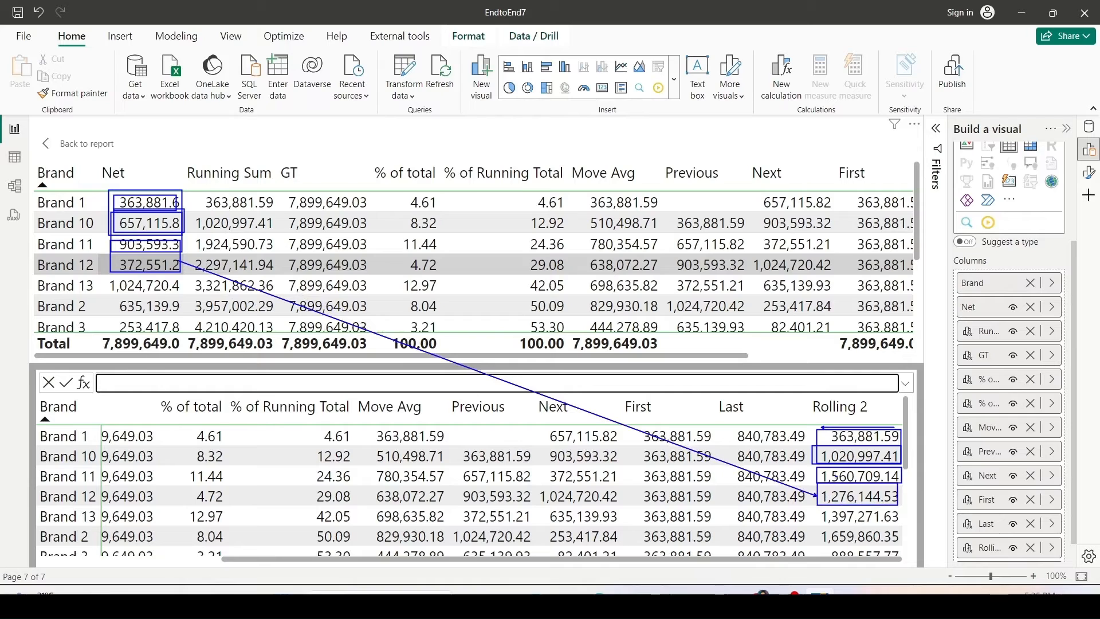
pyautogui.moveTo(818, 476); pyautogui.dragTo(182, 243)
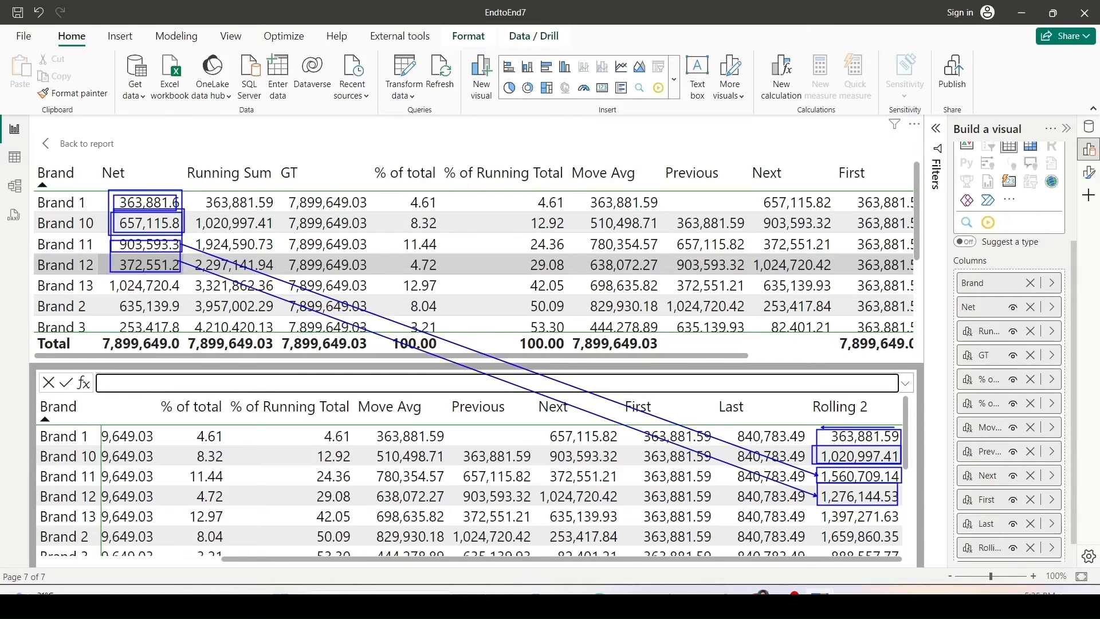
# Return to the report and scroll the table sideways to show the Rolling 2 column.
pyautogui.click(80, 144)
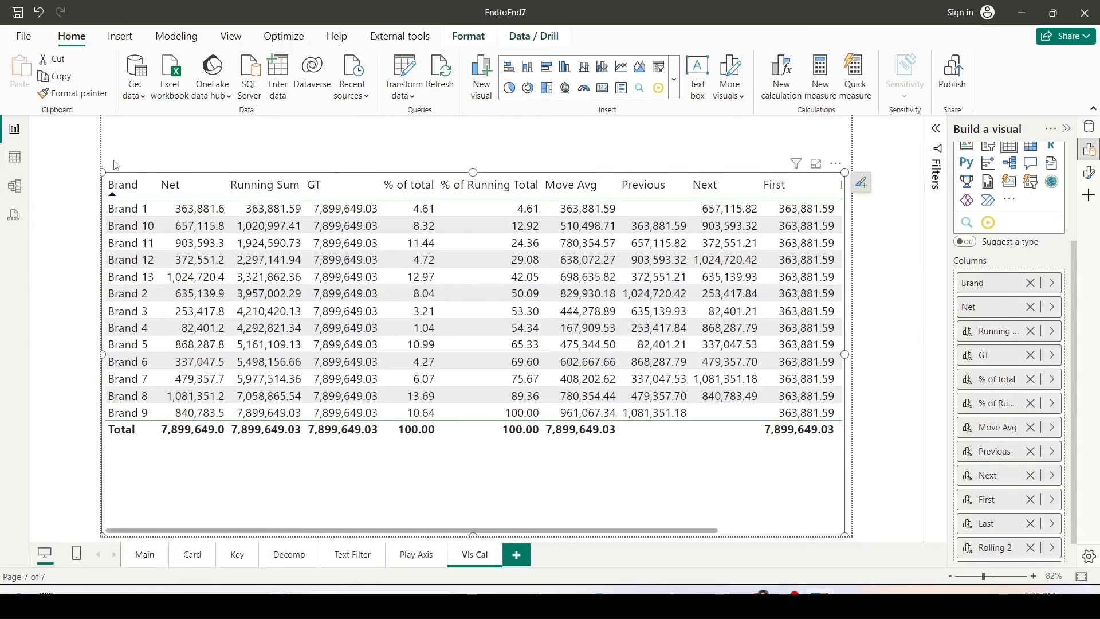
pyautogui.click(742, 533)
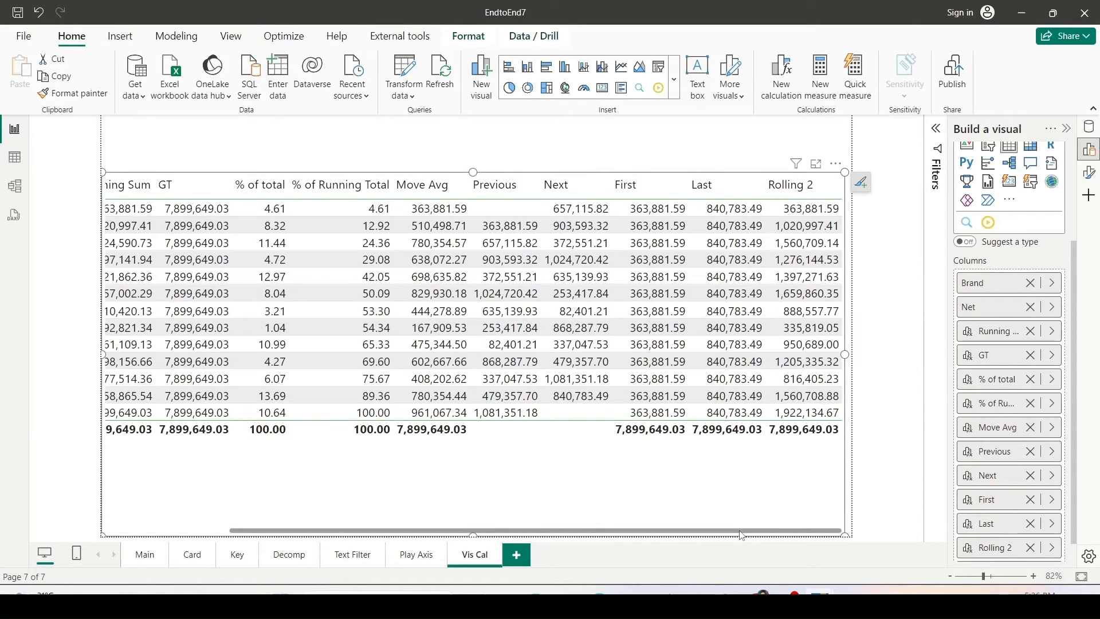
pyautogui.moveTo(742, 535); pyautogui.dragTo(552, 537)
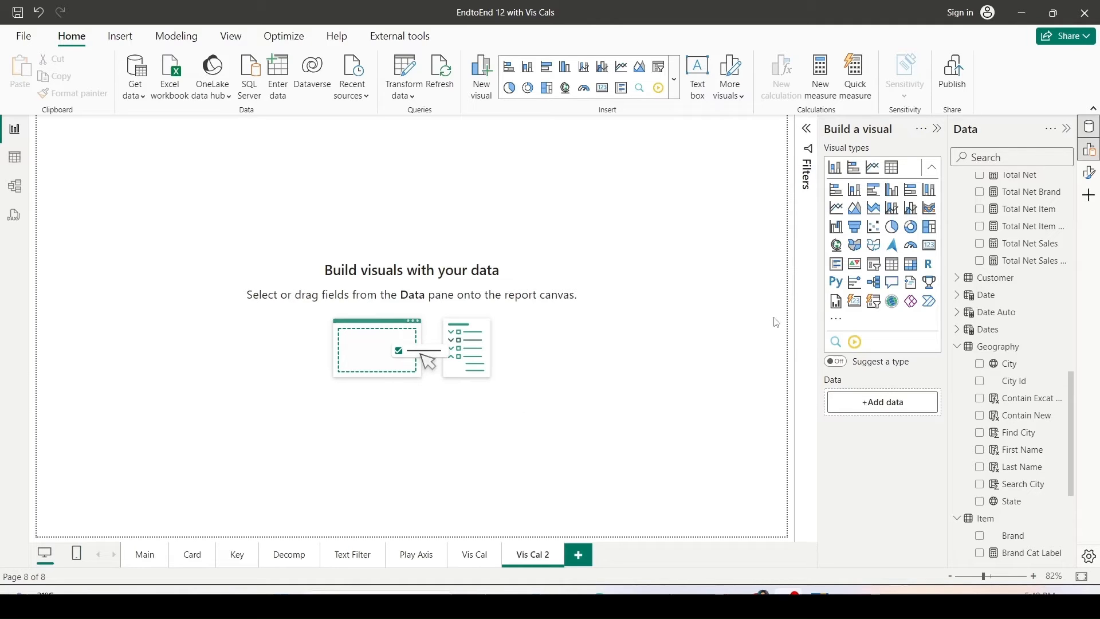
# Insert an empty table visual on the Vis Cal 2 page and enlarge it to fill the canvas.
pyautogui.click(911, 264)
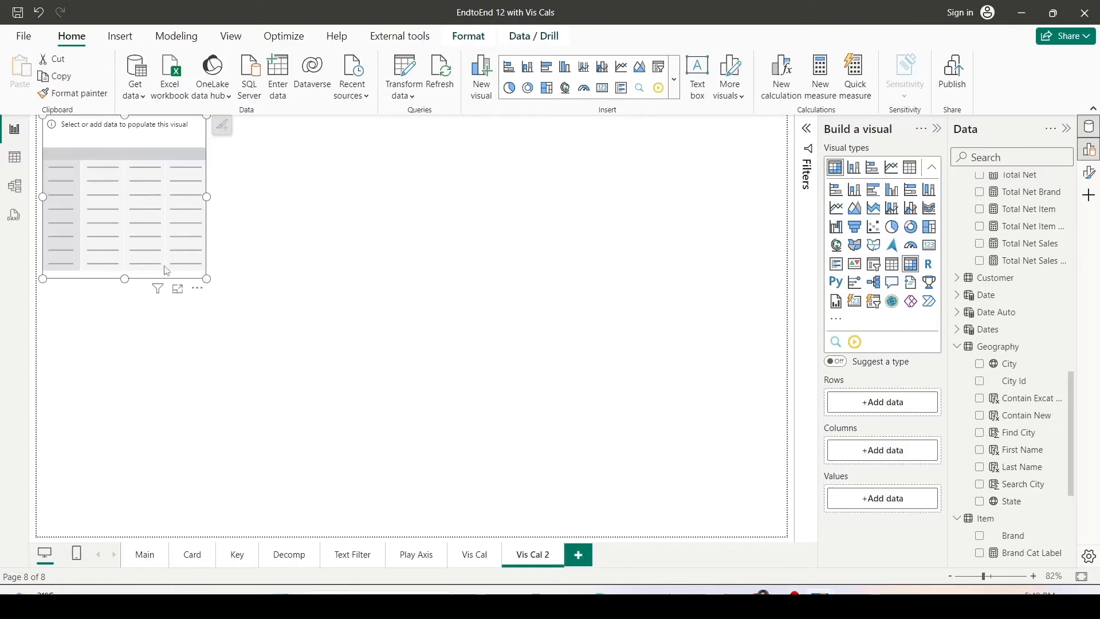
pyautogui.moveTo(167, 269); pyautogui.dragTo(786, 535)
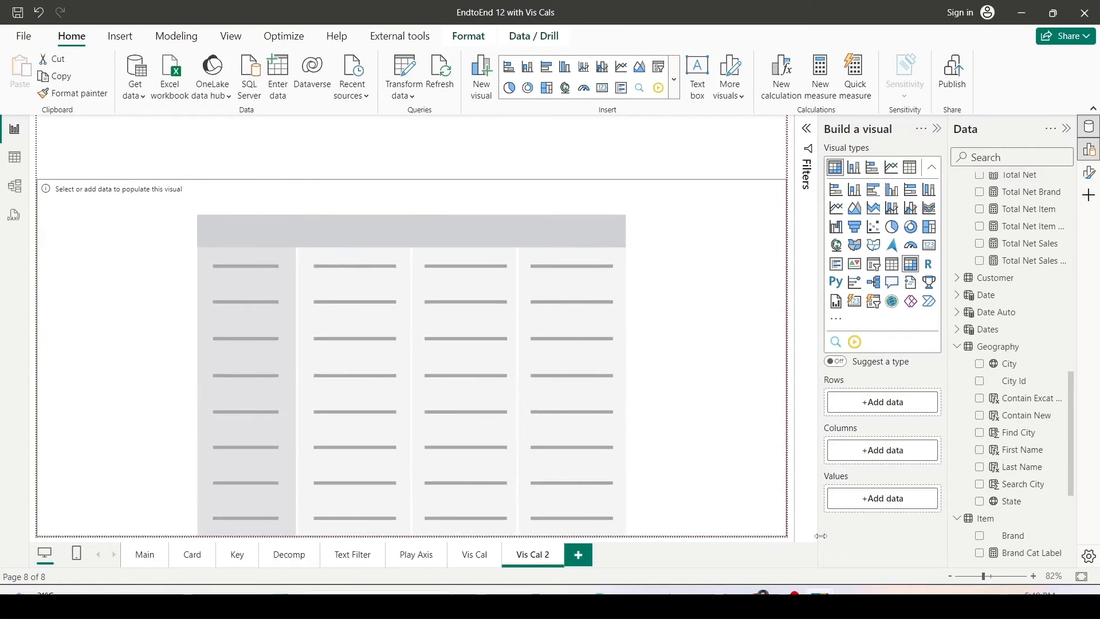
# Build the table with State and City as rows, expand all hierarchy levels, and add Net as a value.
pyautogui.moveTo(1022, 509); pyautogui.dragTo(887, 405)
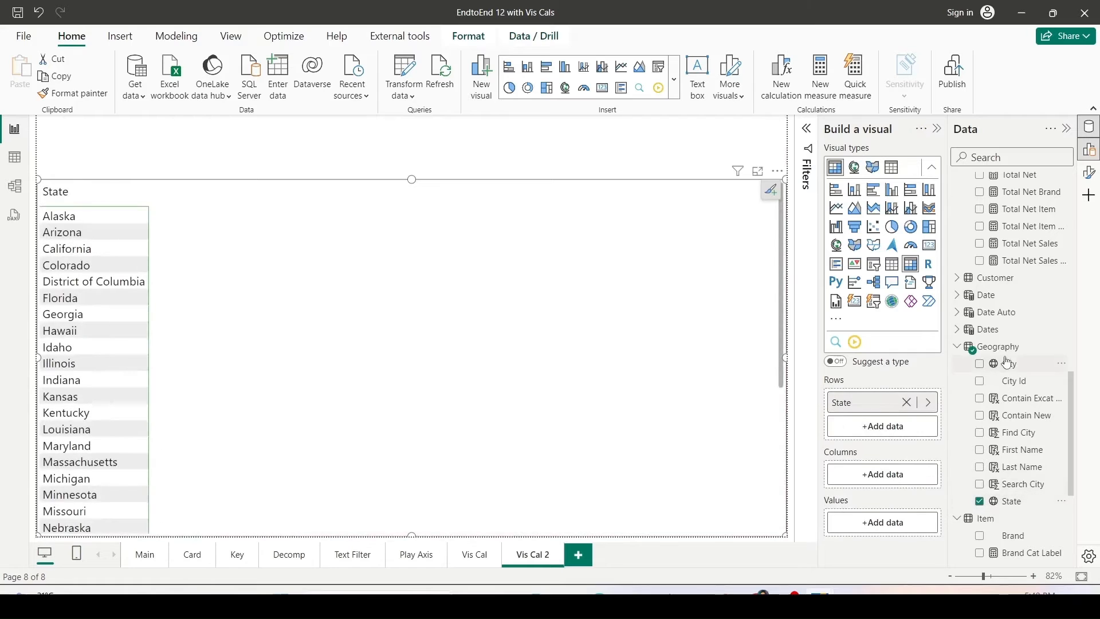
pyautogui.moveTo(1012, 363); pyautogui.dragTo(889, 429)
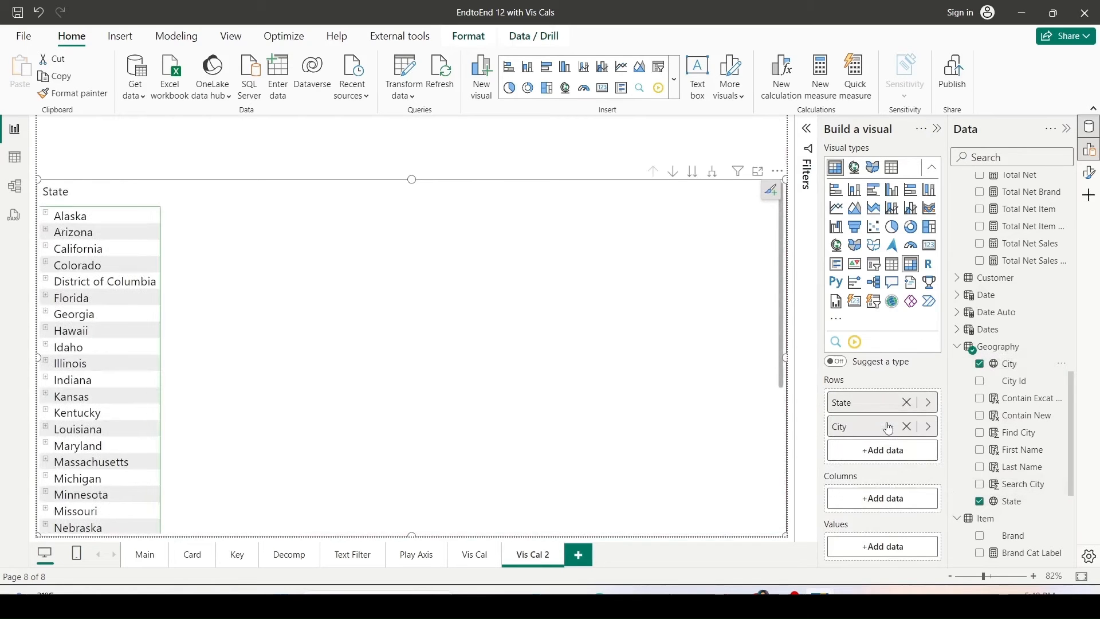
pyautogui.click(713, 170)
pyautogui.scroll(-10, 1051, 321)
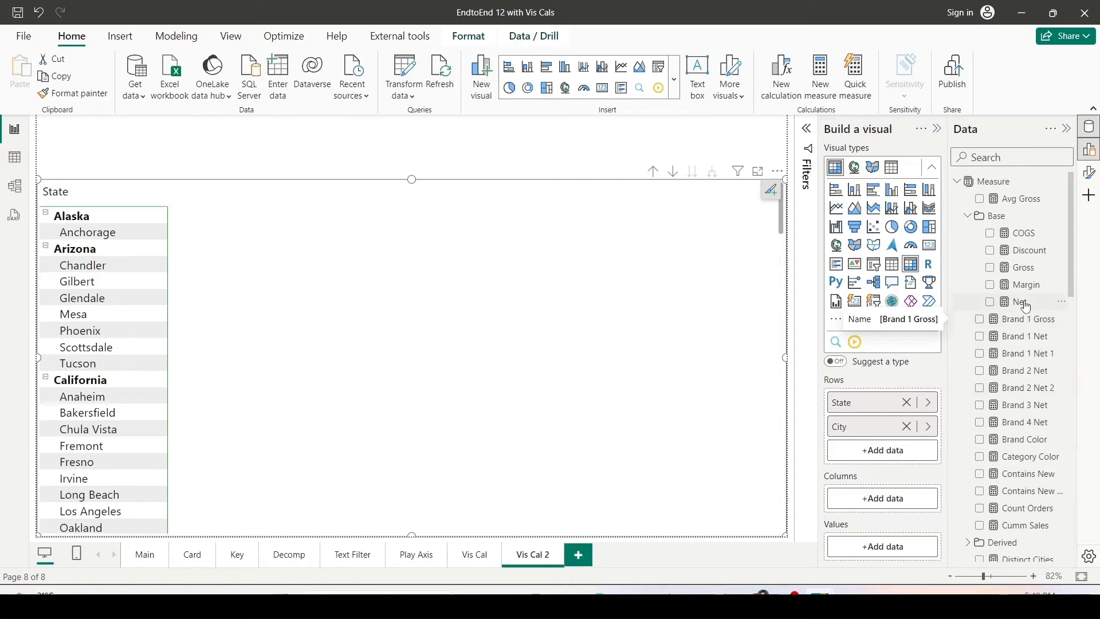
pyautogui.moveTo(1023, 302); pyautogui.dragTo(902, 555)
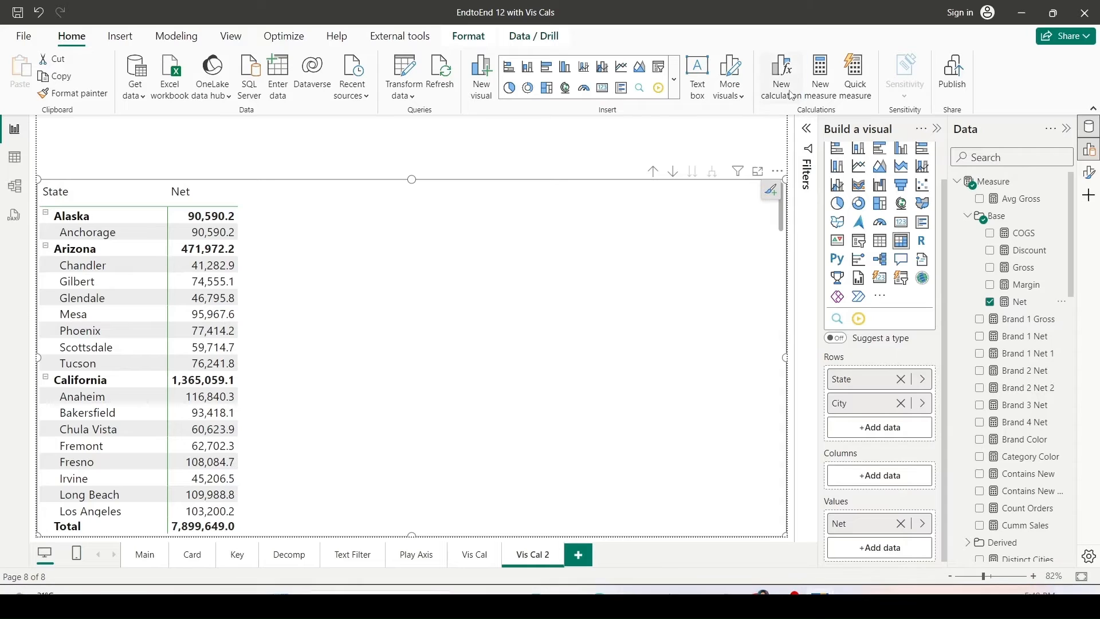
# Create a visual calculation named Expand with the formula EXPAND(AVERAGE([Net]),ROWS).
pyautogui.click(801, 107)
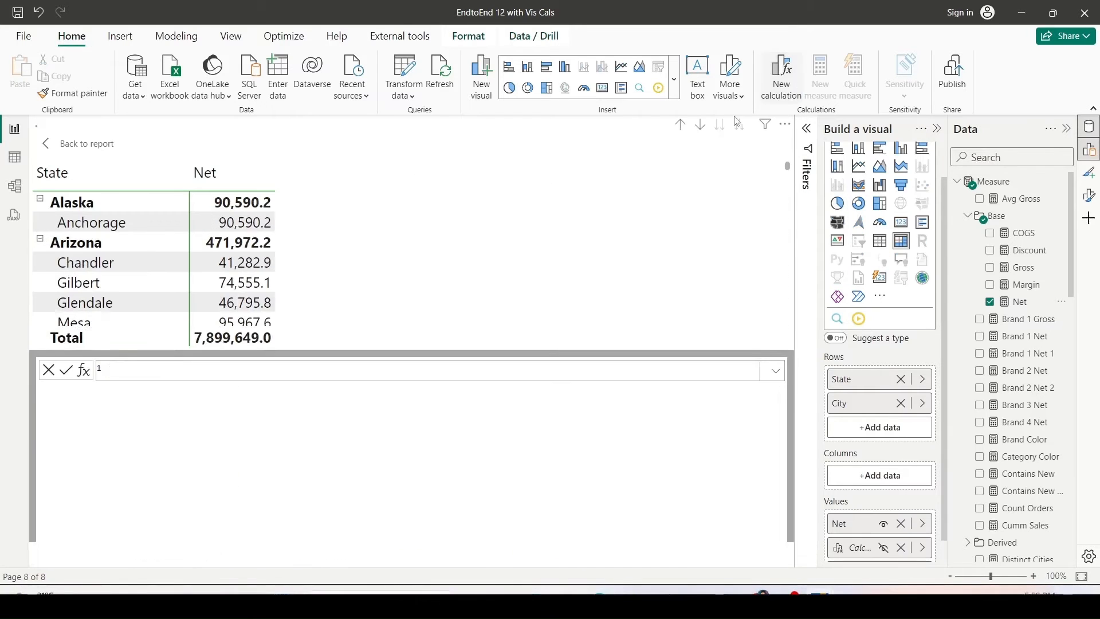
pyautogui.doubleClick(145, 382)
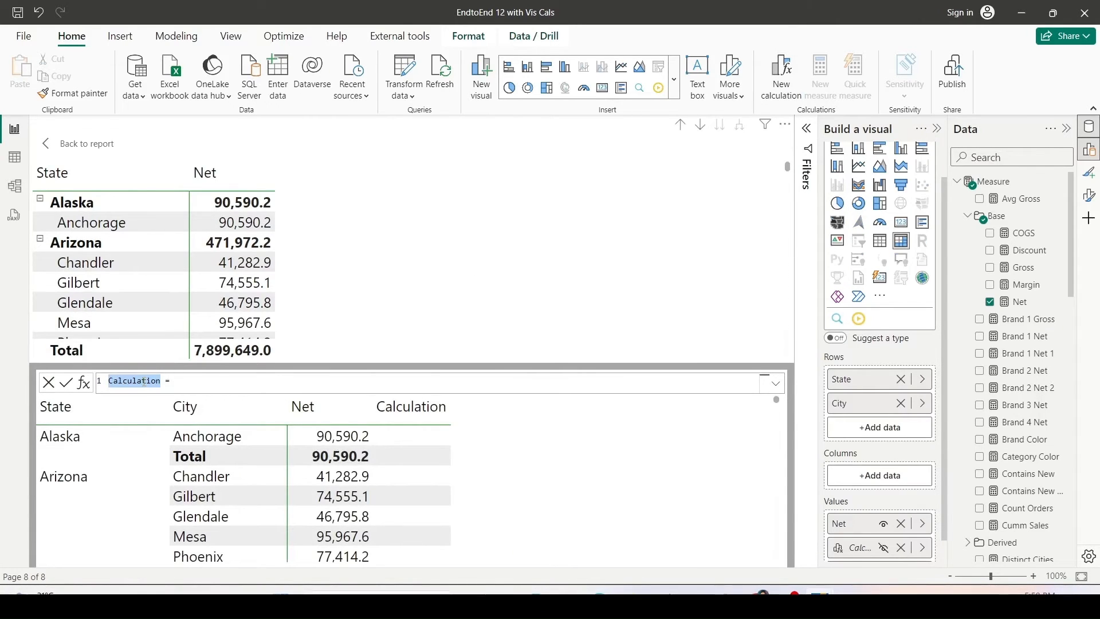
pyautogui.write('Expand')
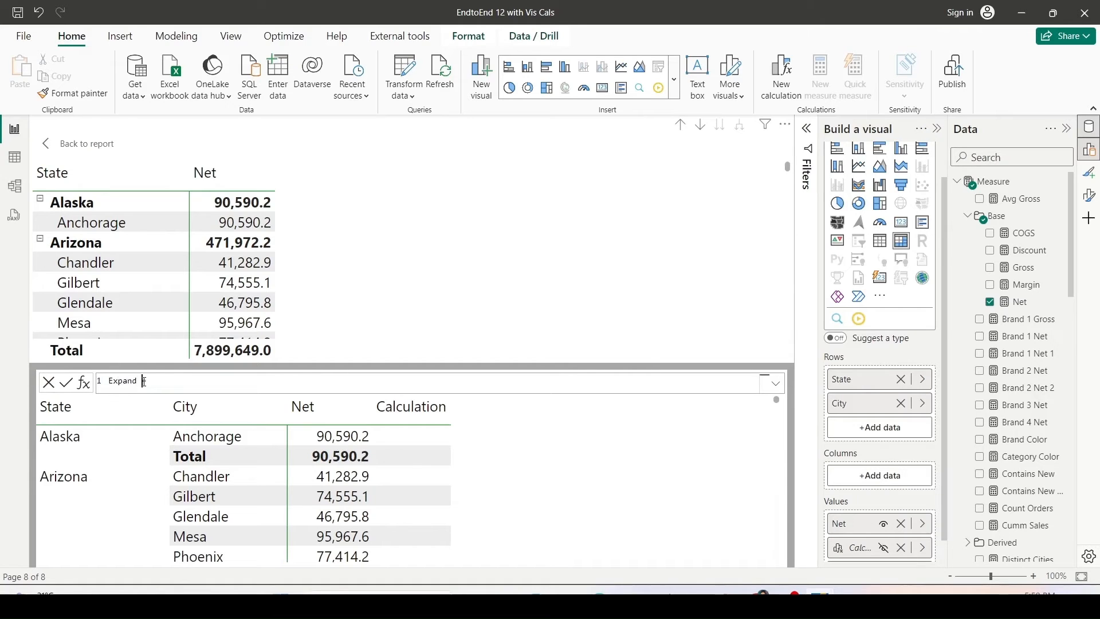
pyautogui.press('End')
pyautogui.write('Expan')
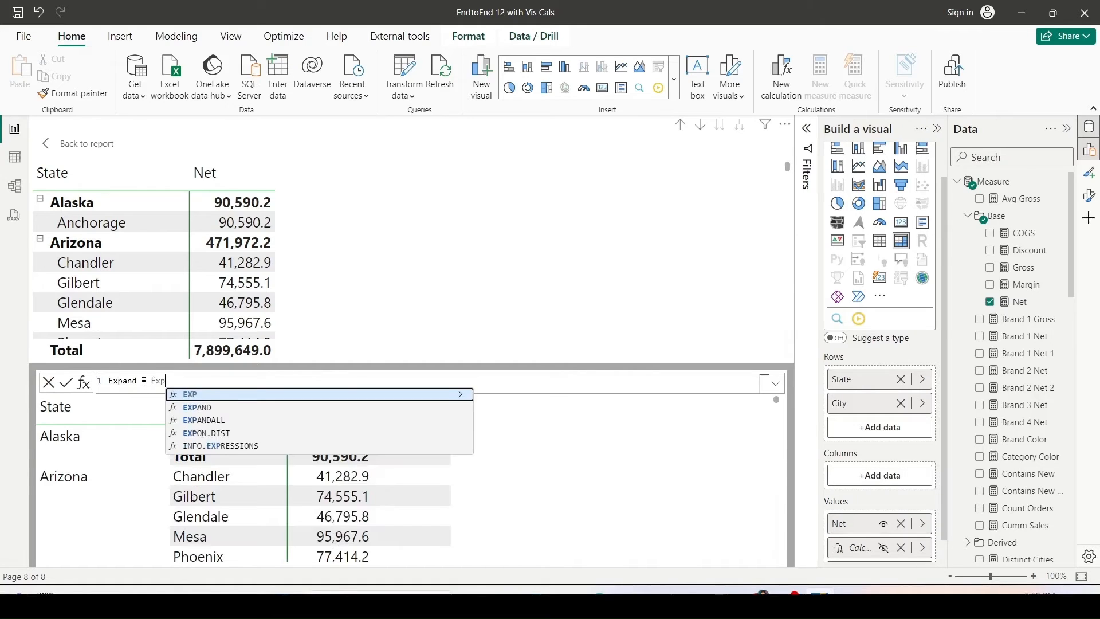
pyautogui.press('Tab')
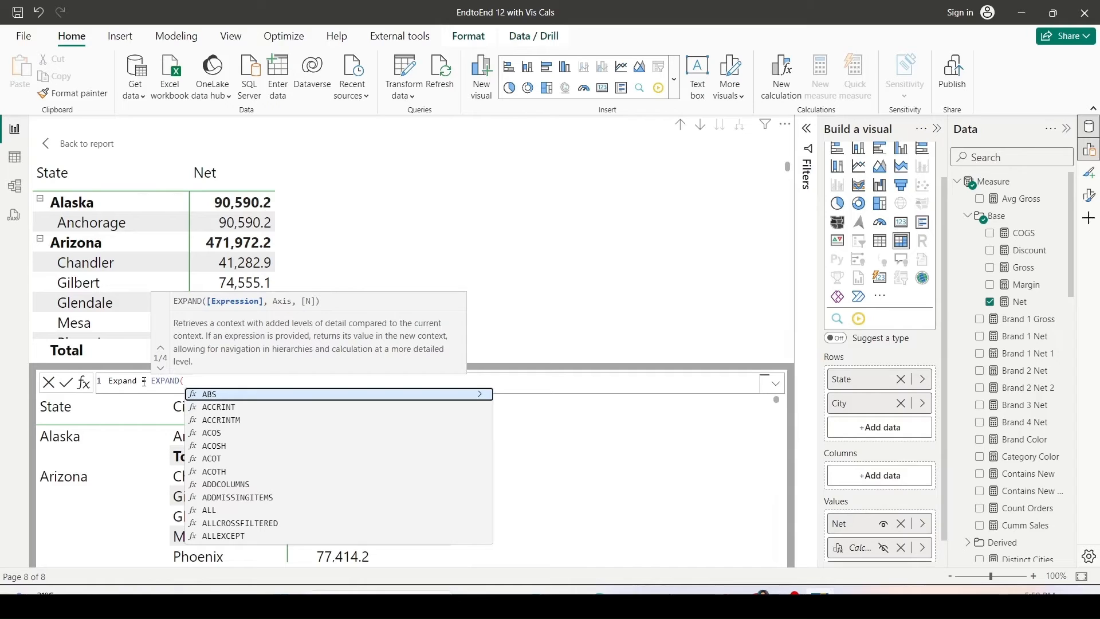
pyautogui.write('Avg')
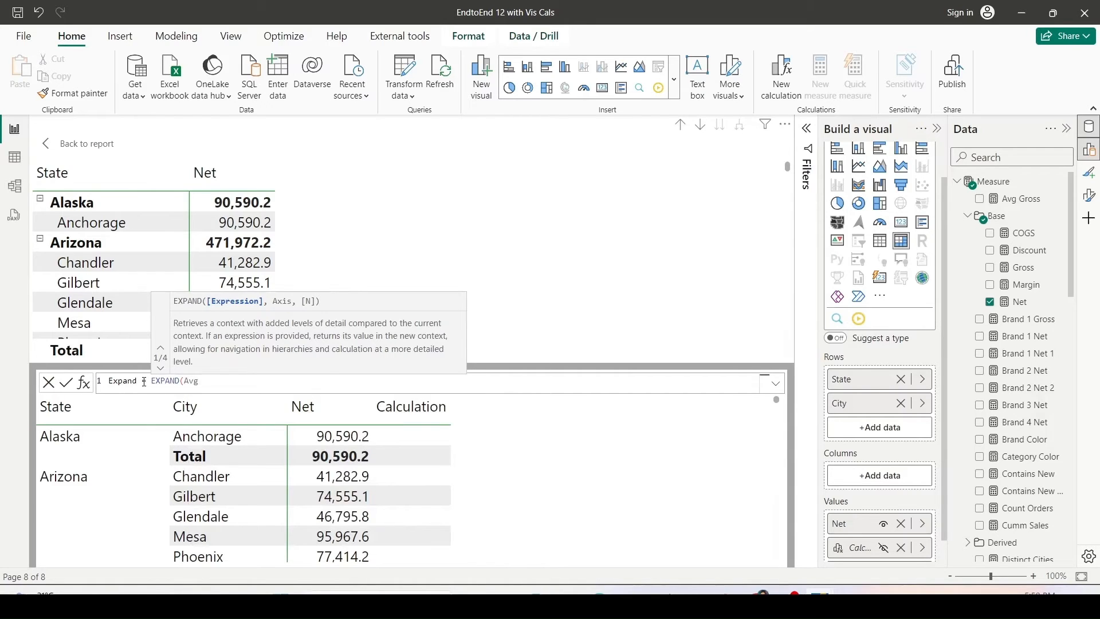
pyautogui.press('Tab')
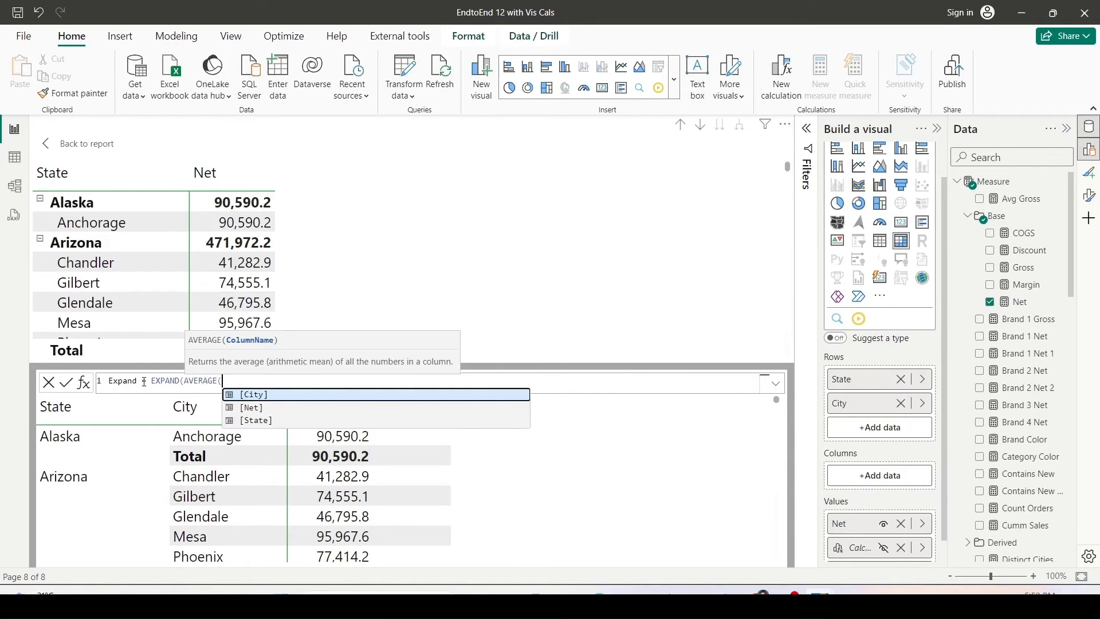
pyautogui.press('Down')
pyautogui.press('Tab')
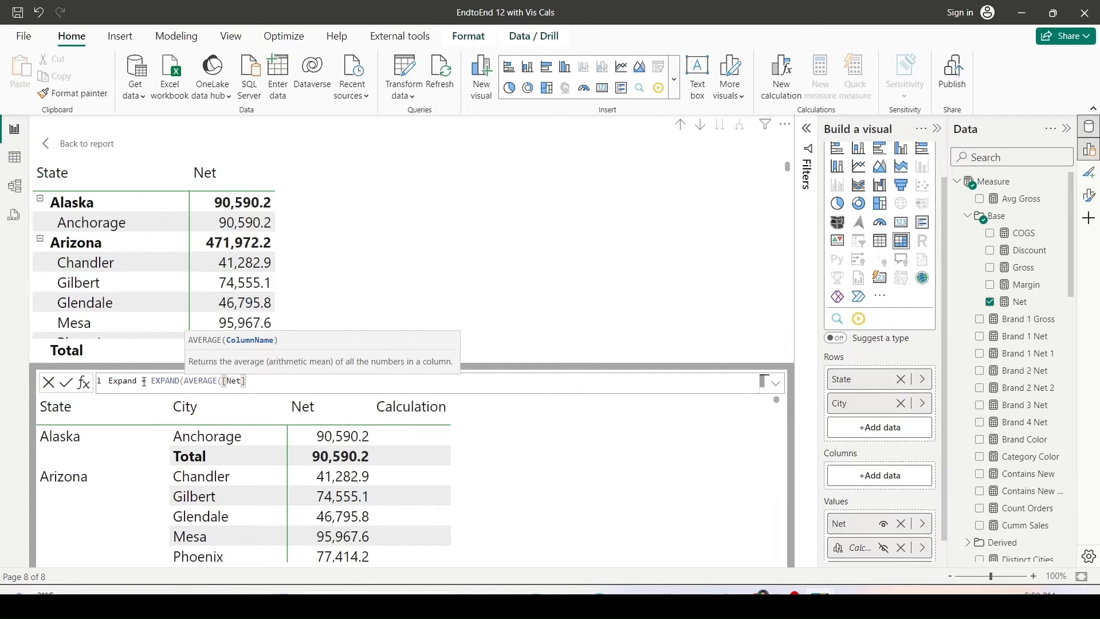
pyautogui.write('),')
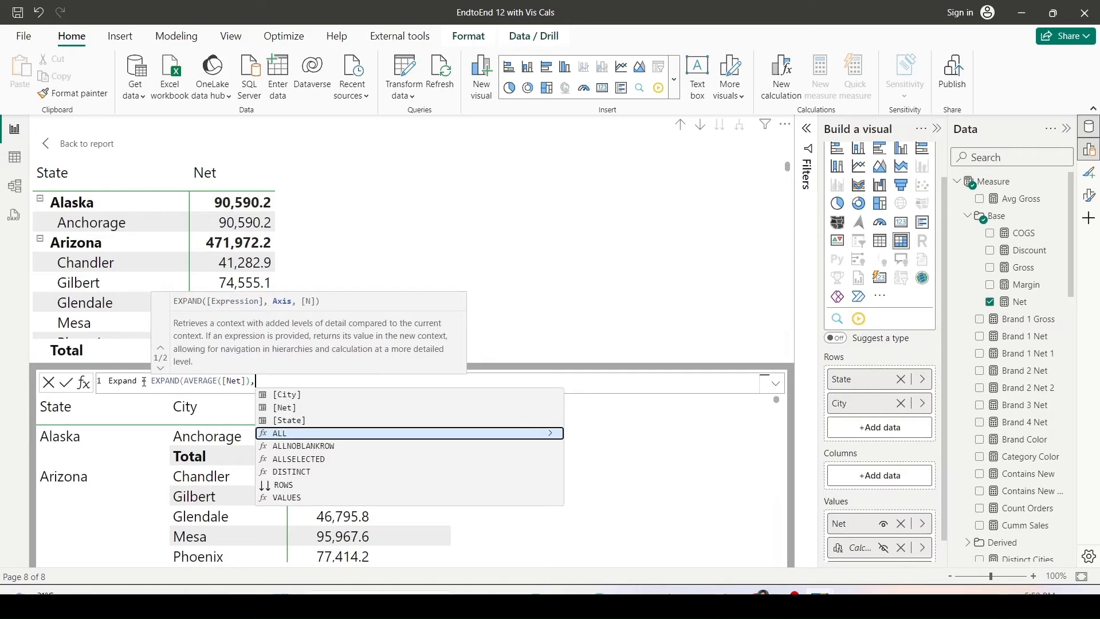
pyautogui.press('Down')
pyautogui.press('Down')
pyautogui.press('Down')
pyautogui.press('Down')
pyautogui.press('Tab')
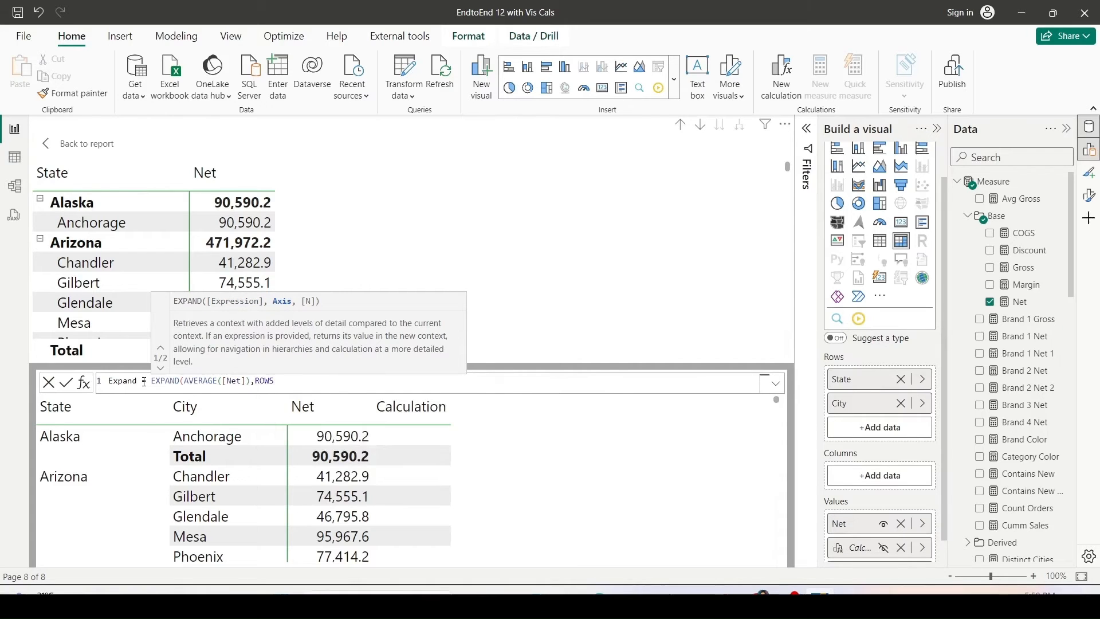
pyautogui.write(')')
pyautogui.press('Return')
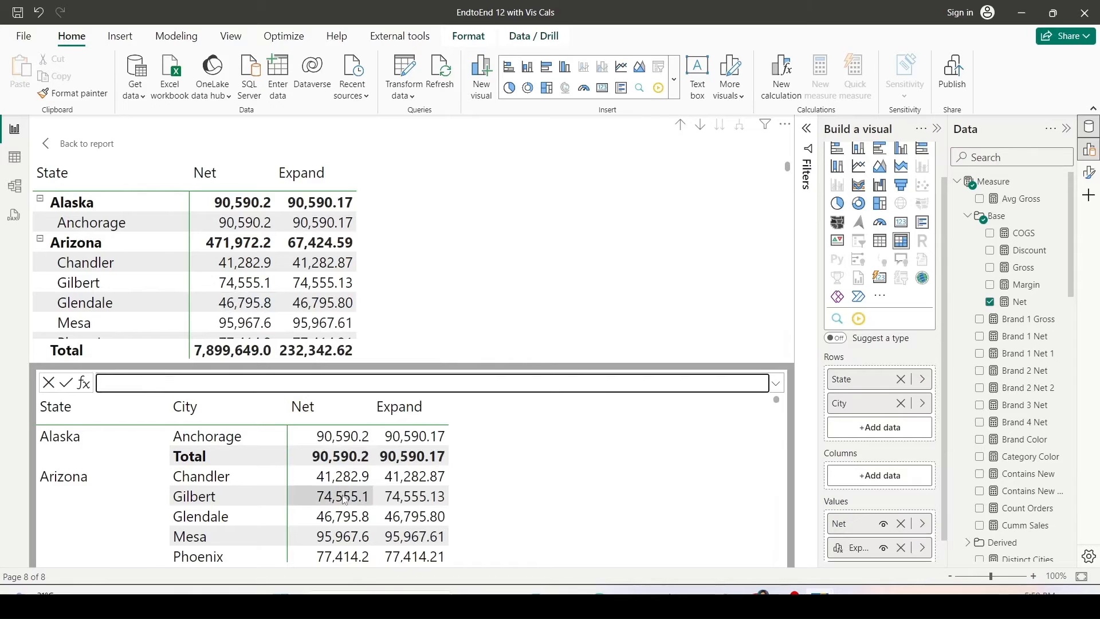
# Scroll through the table to compare the Expand values with Net on city rows and state totals.
pyautogui.scroll(-2, 433, 465)
pyautogui.scroll(-3, 432, 466)
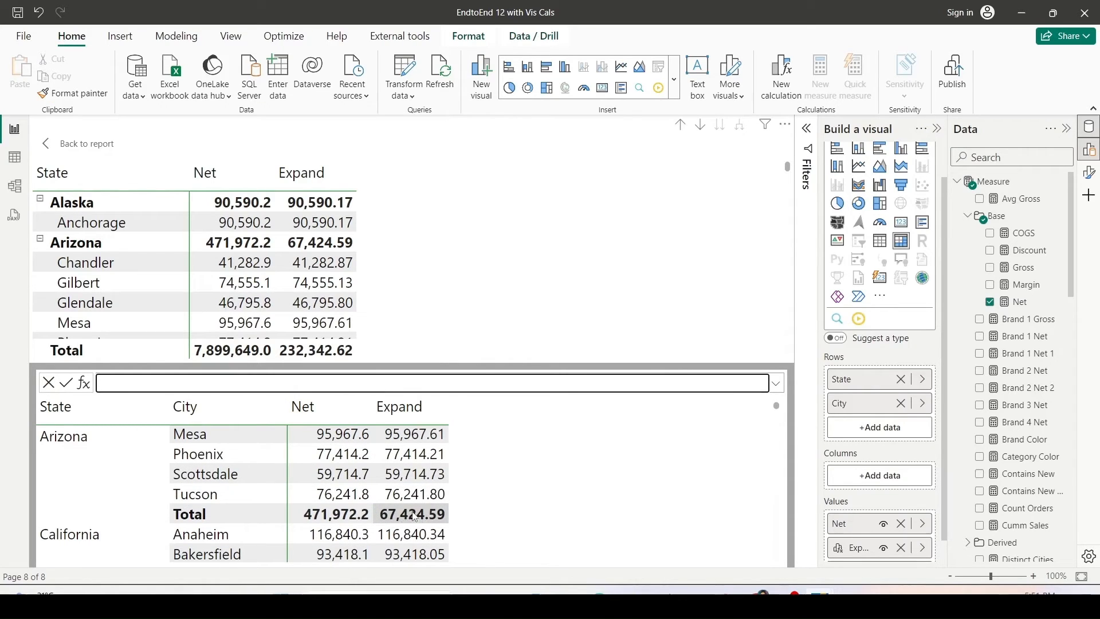
pyautogui.scroll(-5, 415, 518)
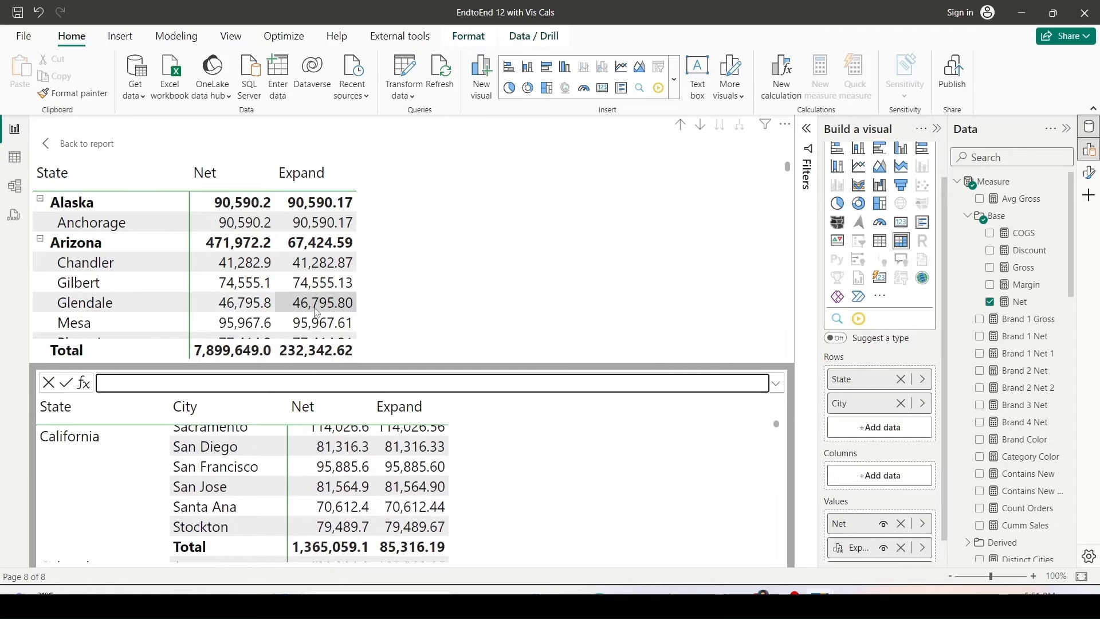
pyautogui.scroll(-2, 321, 310)
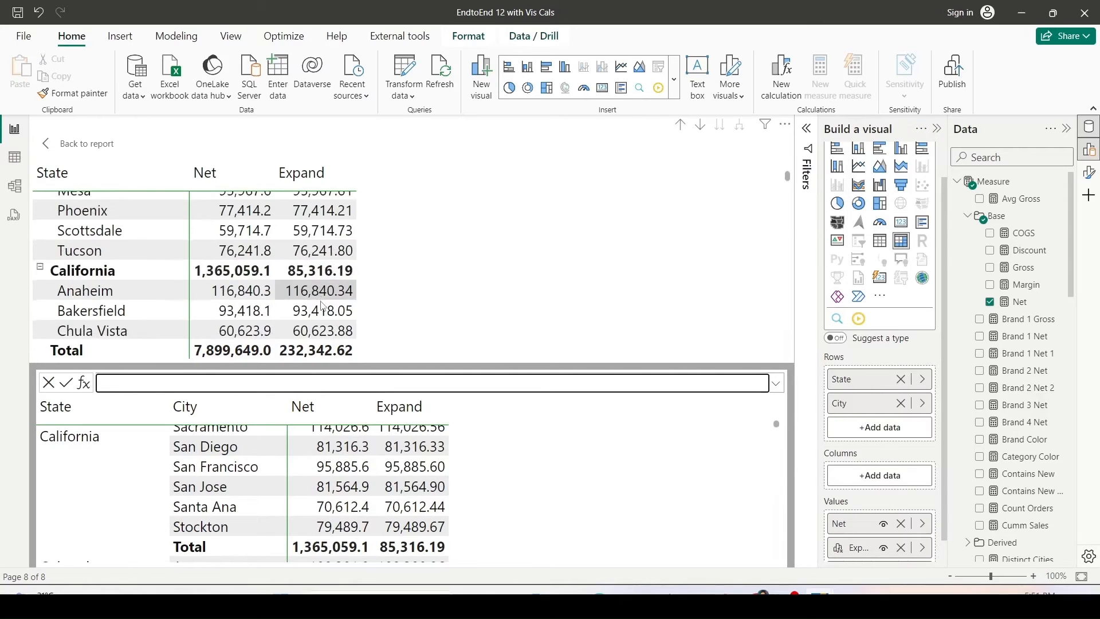
pyautogui.scroll(-6, 323, 307)
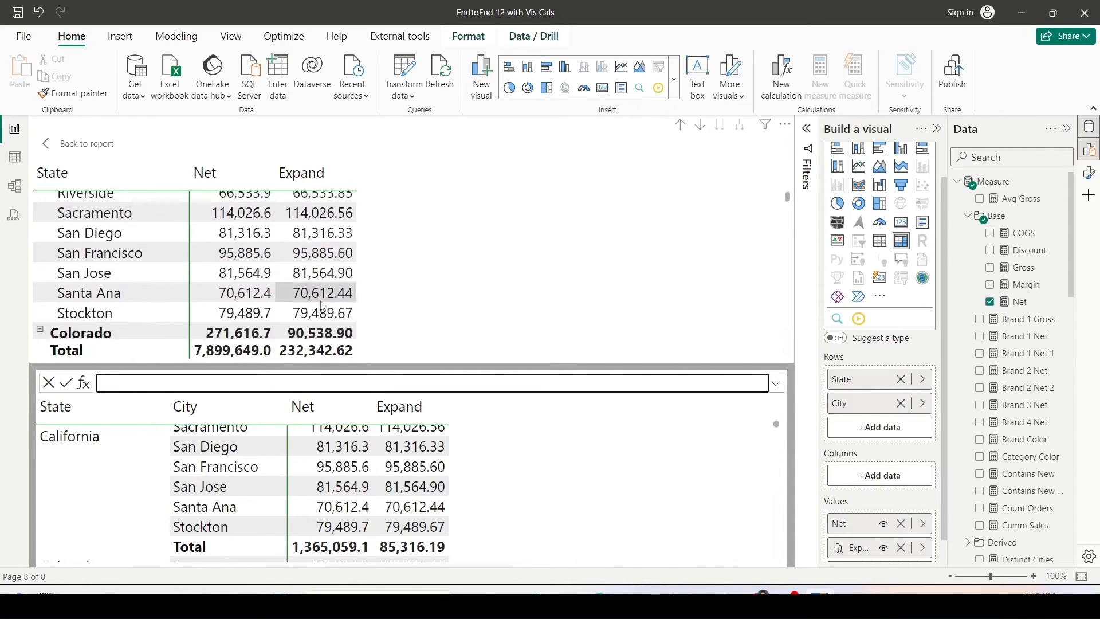
pyautogui.scroll(-6, 324, 306)
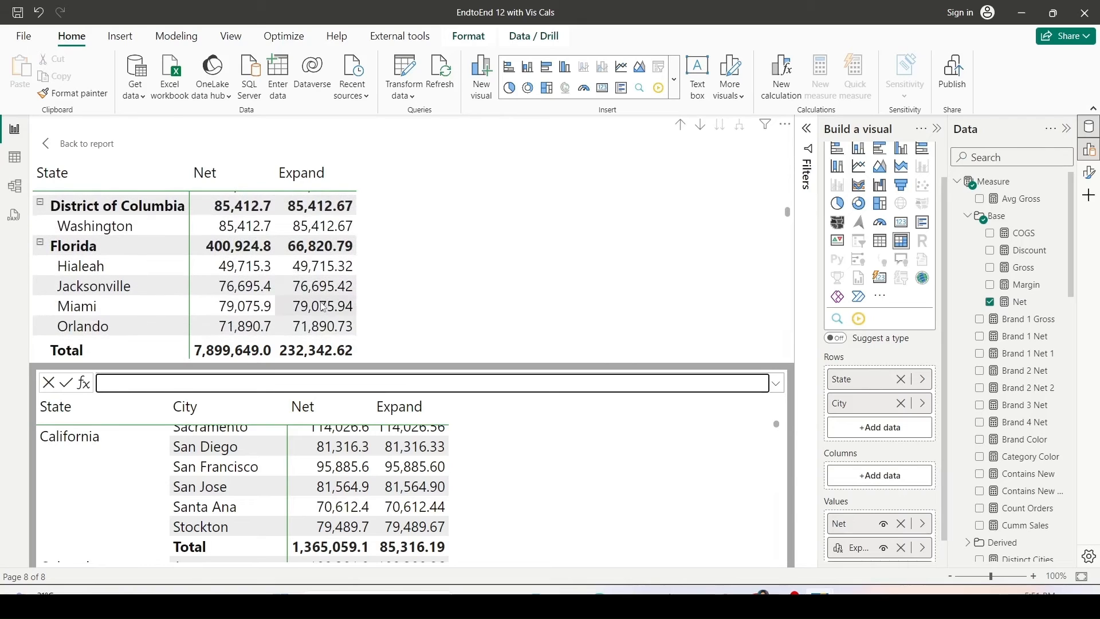
pyautogui.scroll(-2, 324, 308)
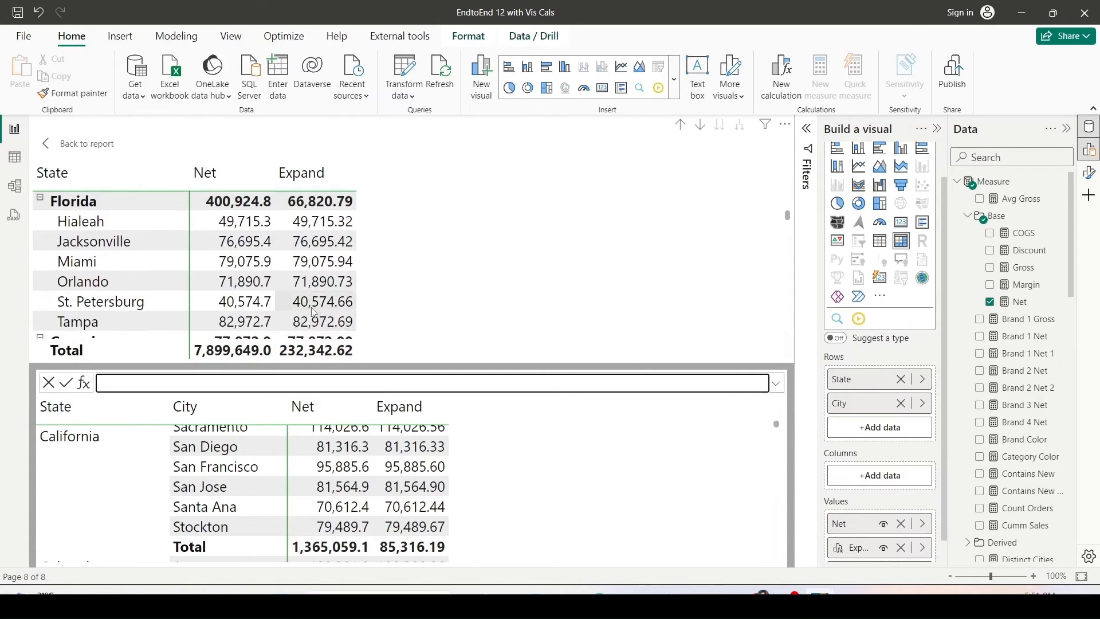
pyautogui.scroll(10, 317, 312)
pyautogui.scroll(8, 316, 313)
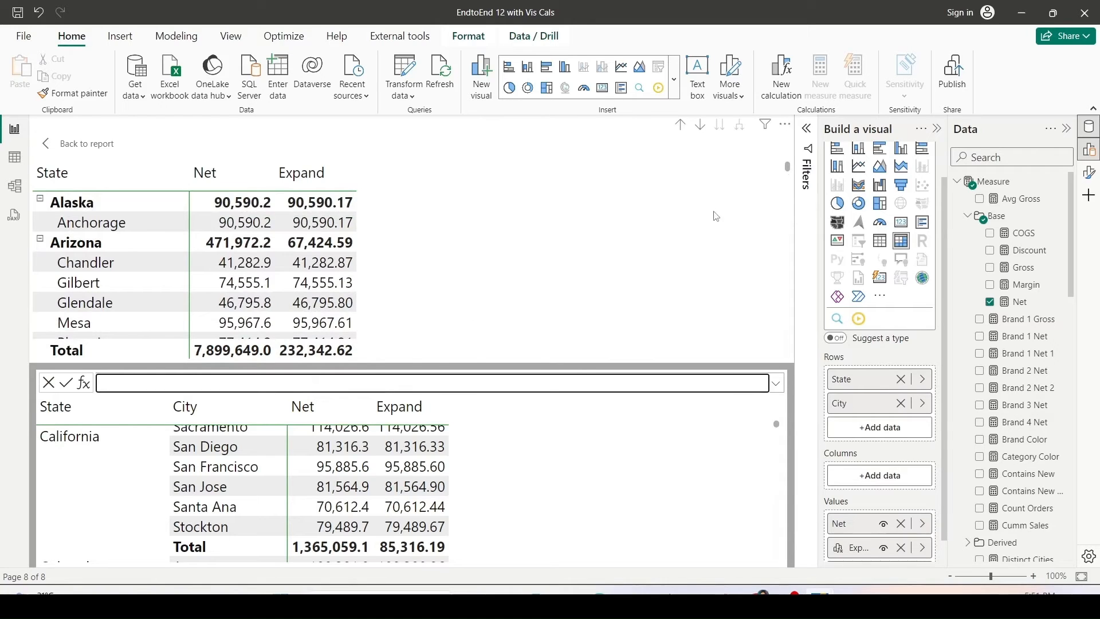
# Create a visual calculation named Expand All with the formula EXPANDALL(AVERAGE([Net]), ROWS).
pyautogui.click(778, 97)
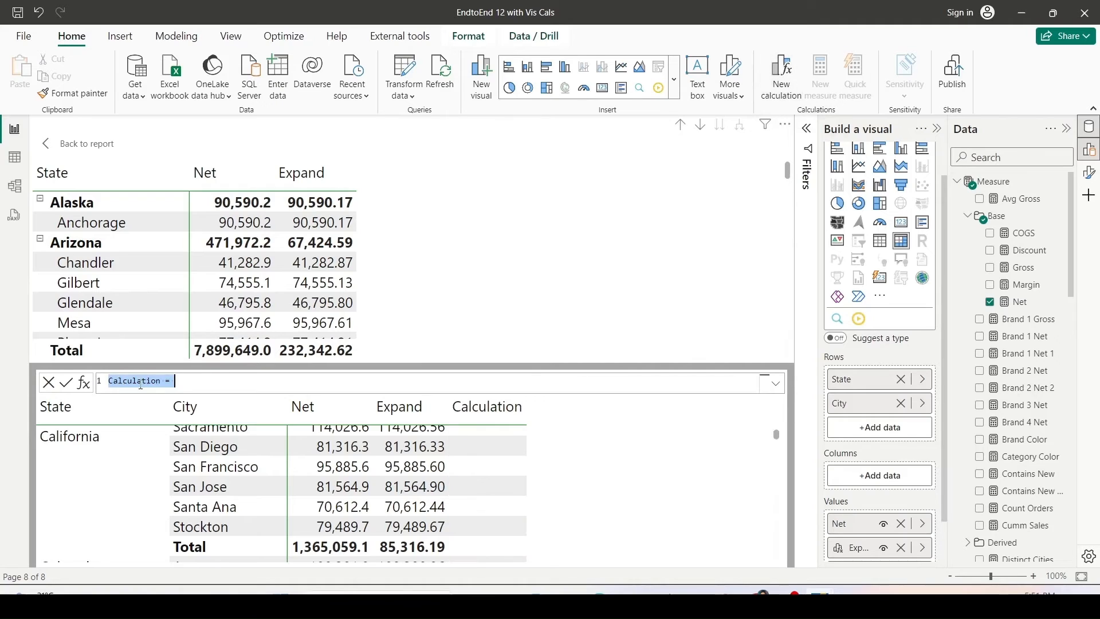
pyautogui.write('Expand All')
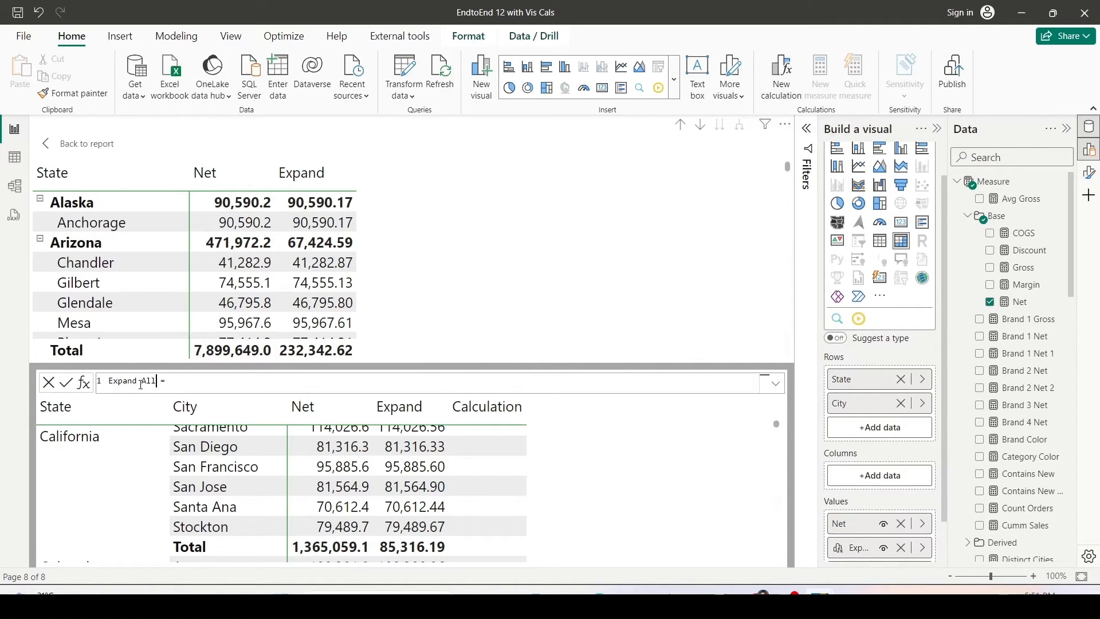
pyautogui.write(' =  Exp')
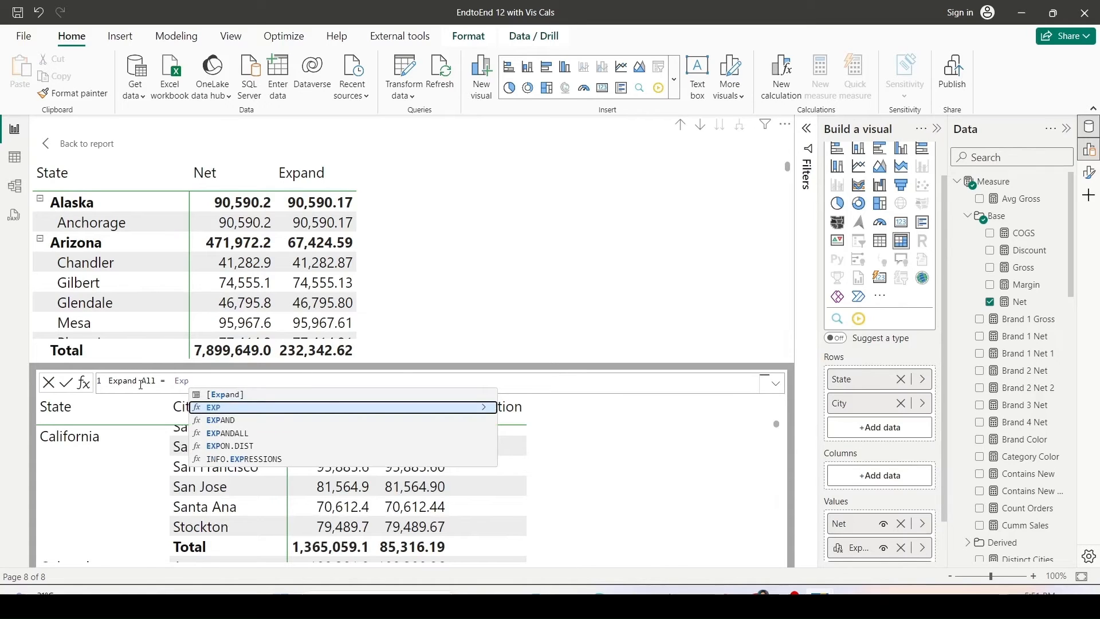
pyautogui.press('Down')
pyautogui.press('Down')
pyautogui.press('Tab')
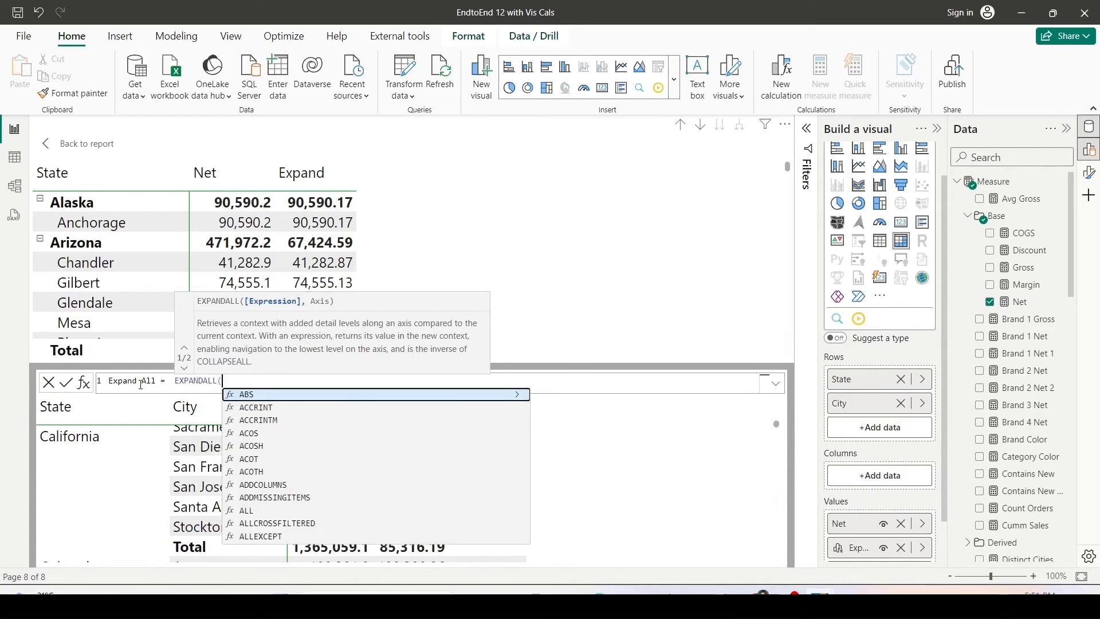
pyautogui.write('Av')
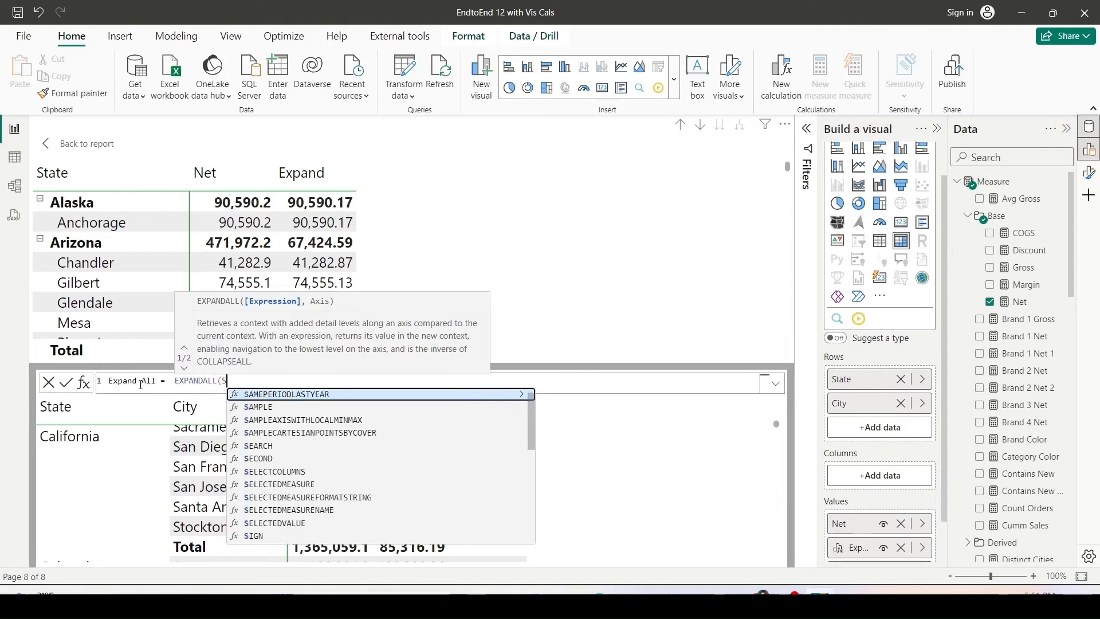
pyautogui.press('Down')
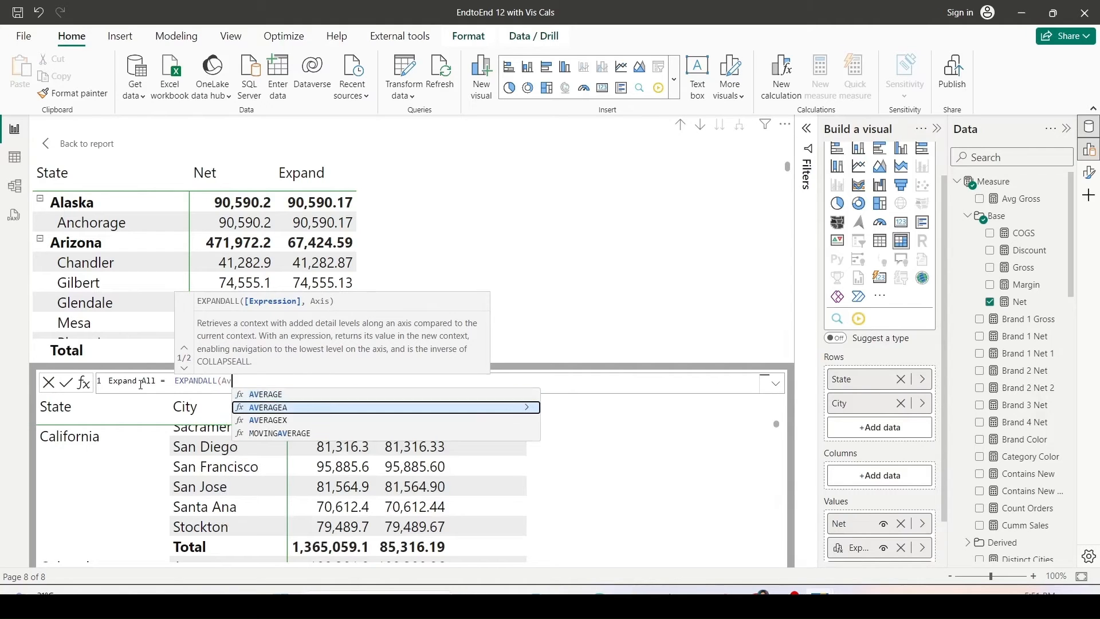
pyautogui.press('Up')
pyautogui.press('Tab')
pyautogui.write('[n')
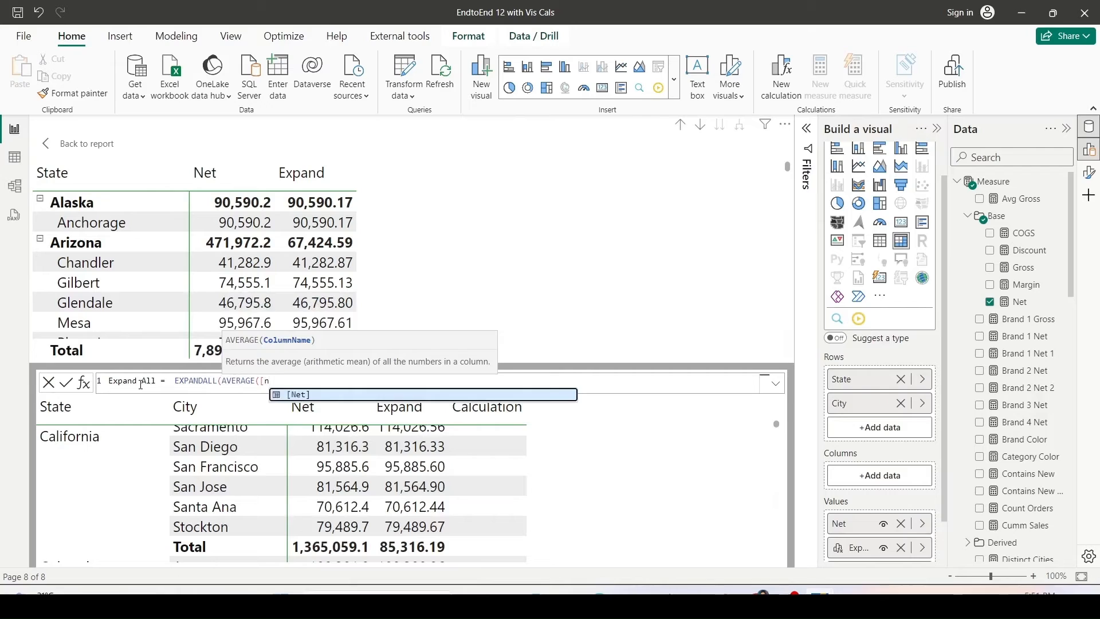
pyautogui.press('Tab')
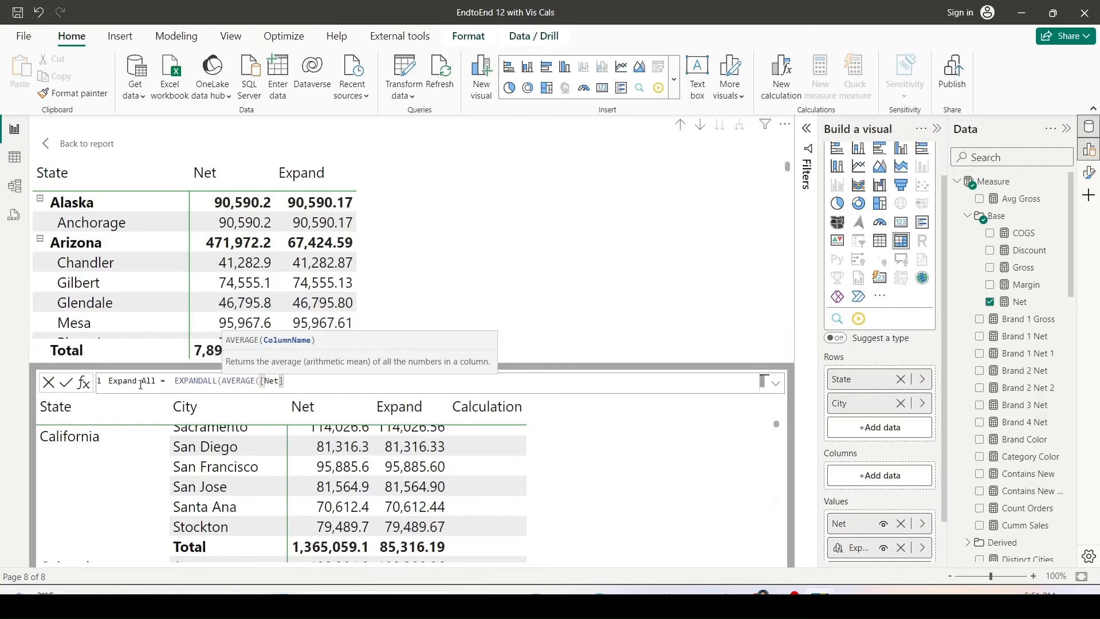
pyautogui.write(')')
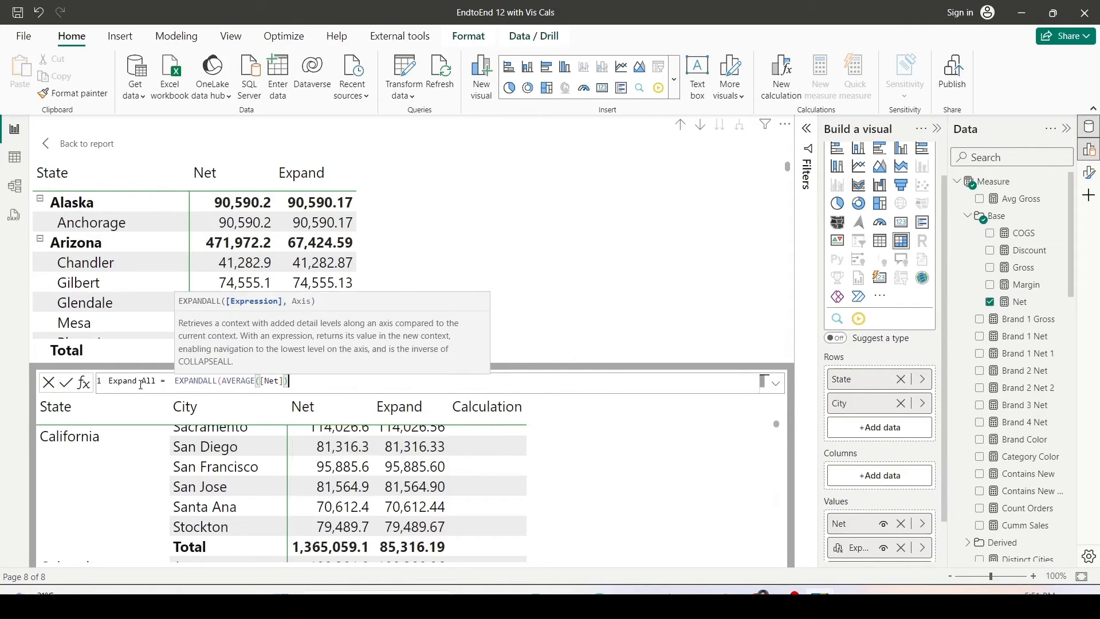
pyautogui.write(', ROW')
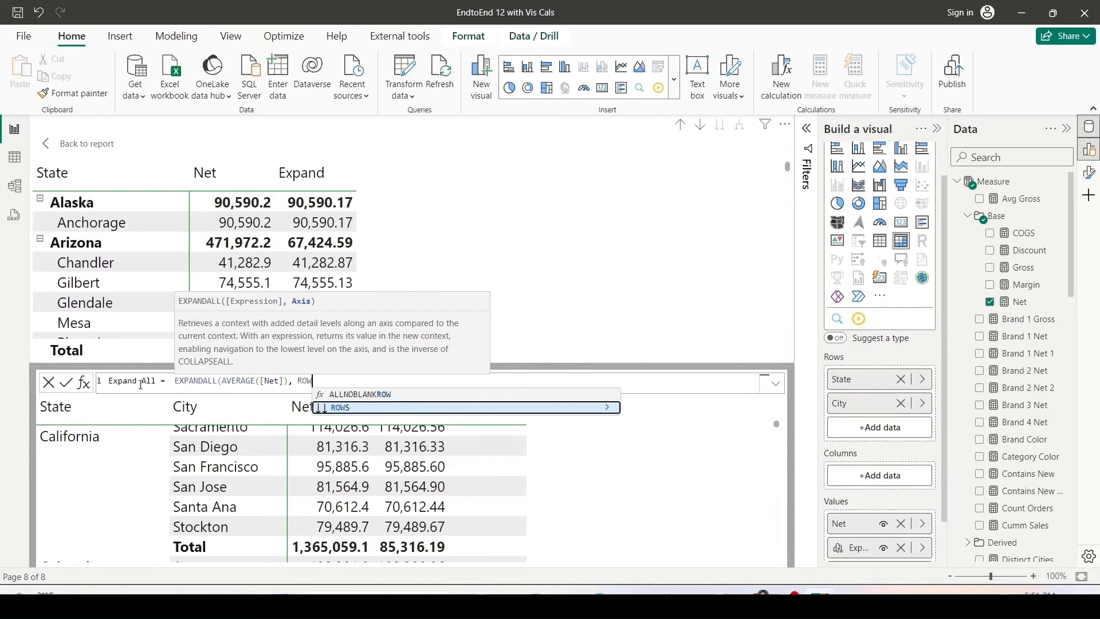
pyautogui.write('S')
pyautogui.press('Tab')
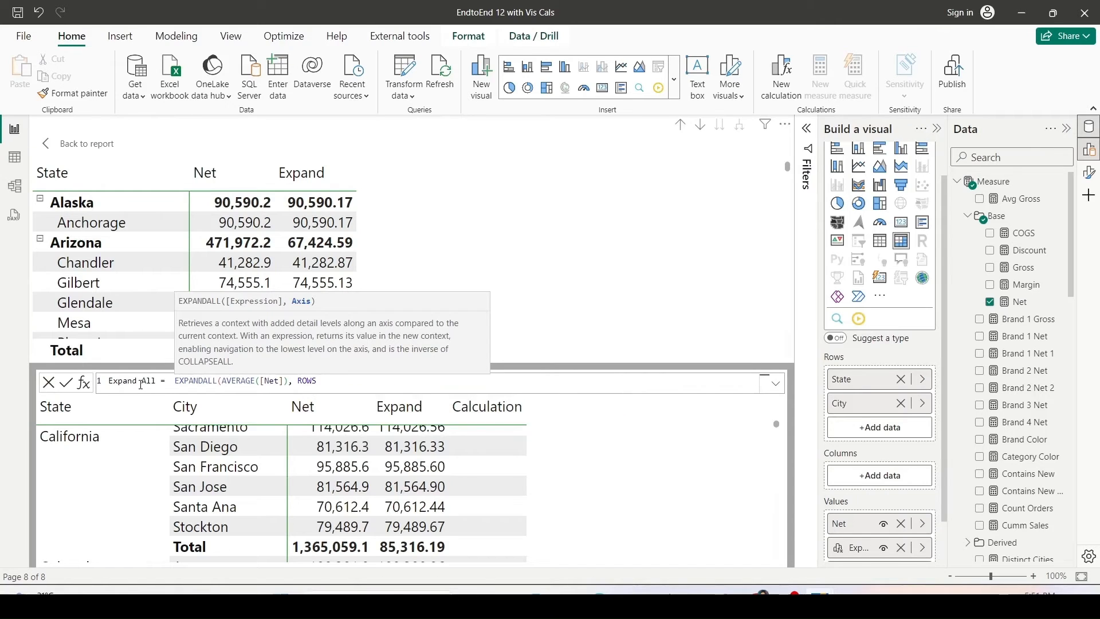
pyautogui.write(')')
pyautogui.press('Return')
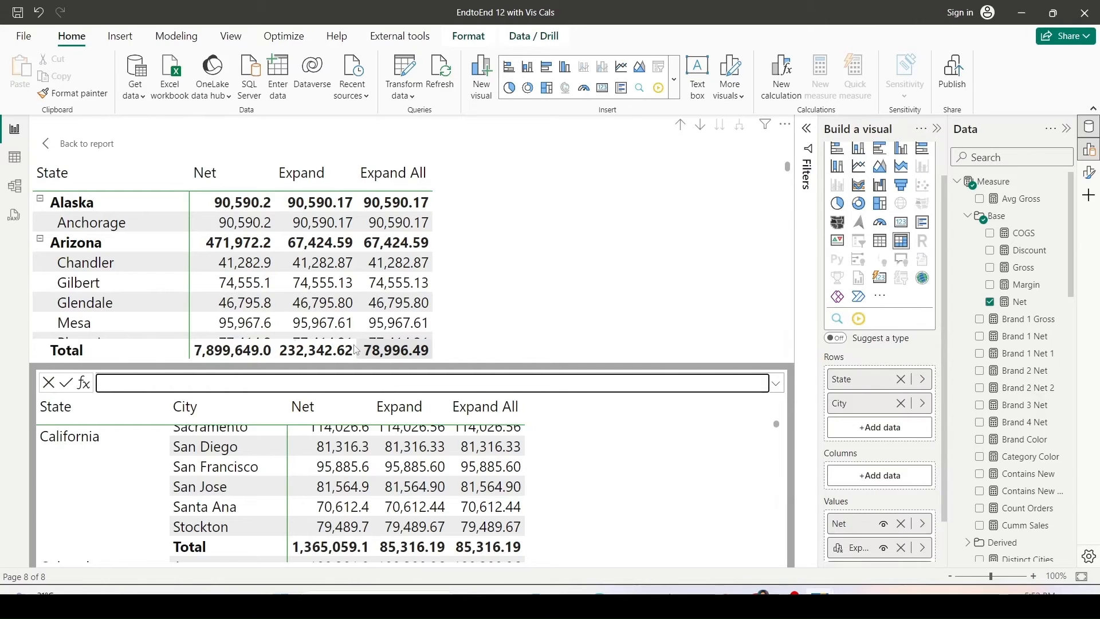
# Return to the report and compare the Expand and Expand All columns on the state total rows.
pyautogui.click(87, 143)
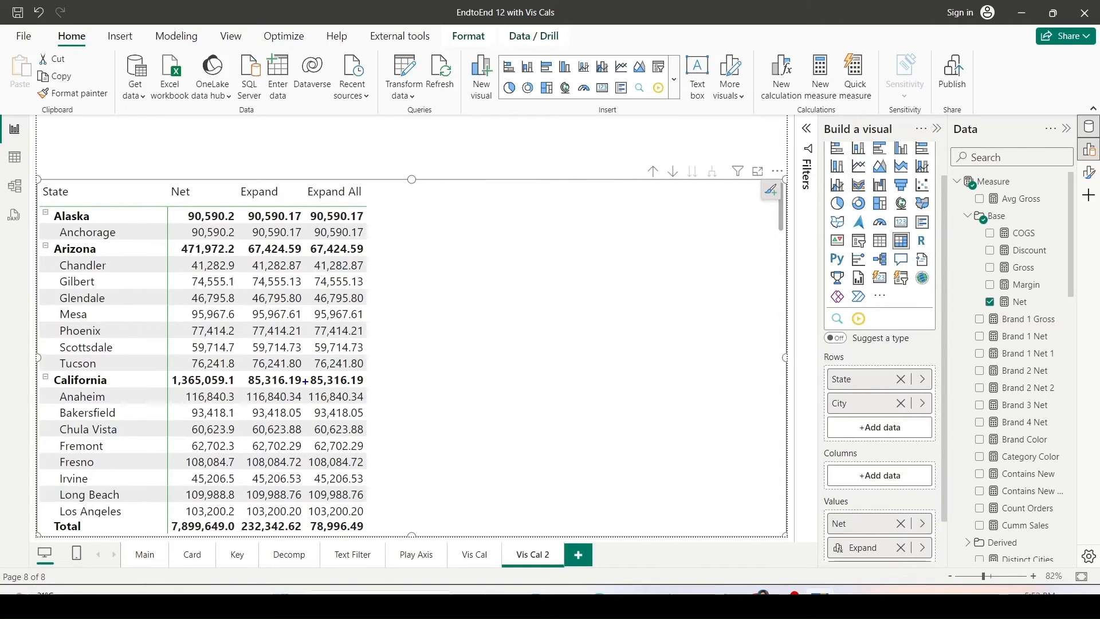
pyautogui.moveTo(306, 380); pyautogui.dragTo(305, 205)
pyautogui.moveTo(373, 385); pyautogui.dragTo(372, 203)
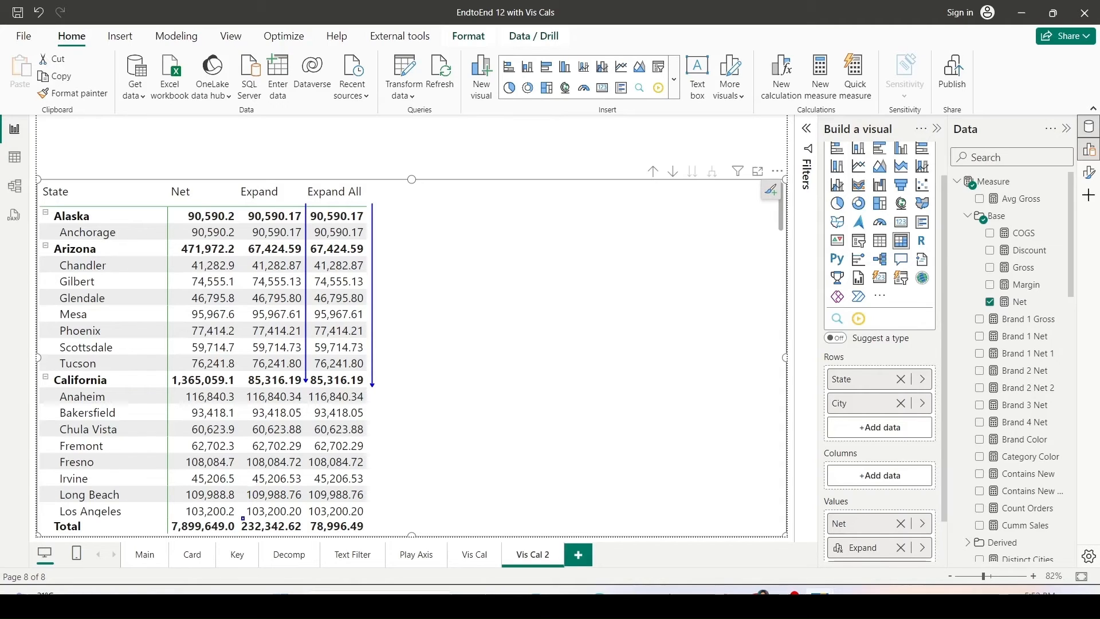
# Drill the table up to the state level and compare Net, Expand and Expand All across states, sorting by Net and back by State.
pyautogui.moveTo(241, 516)
pyautogui.mouseDown()
pyautogui.moveTo(287, 533)
pyautogui.moveTo(364, 533)
pyautogui.mouseUp()
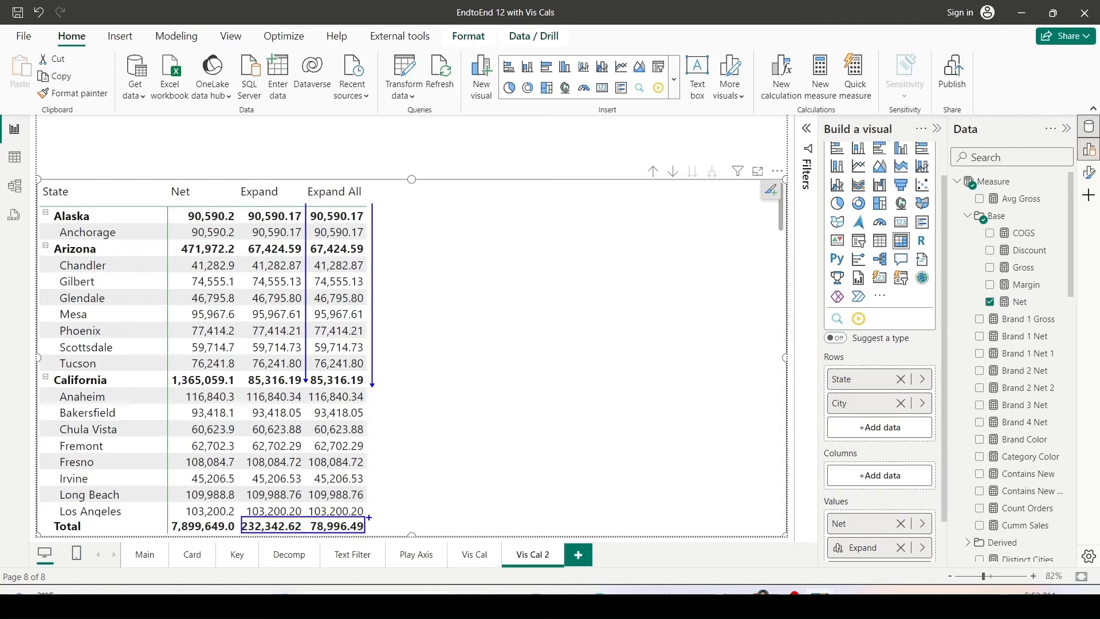
pyautogui.press('Escape')
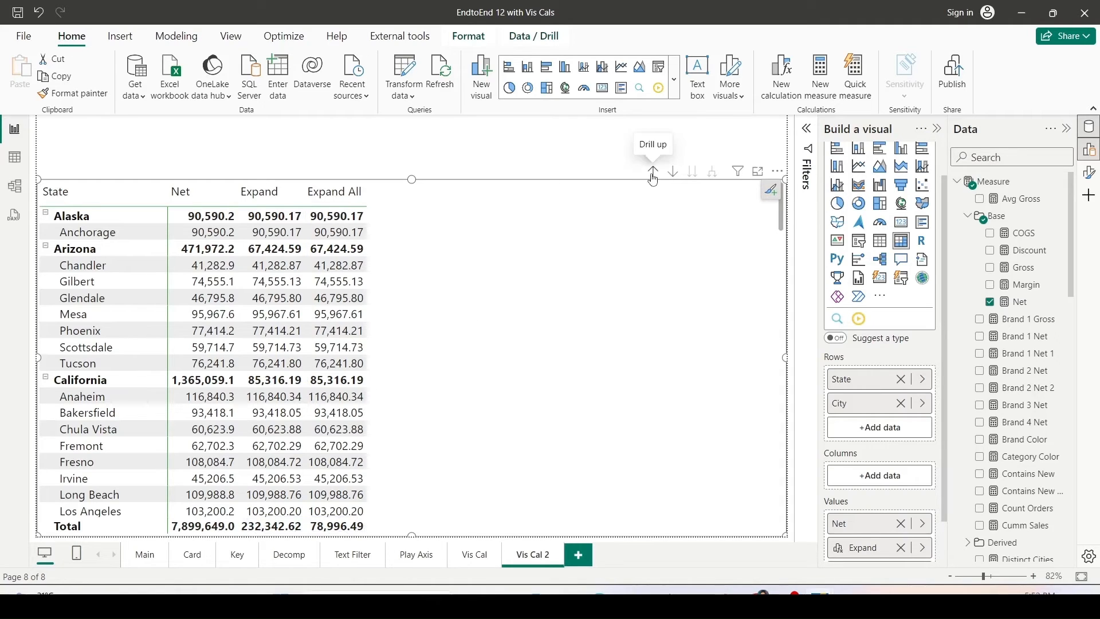
pyautogui.click(653, 171)
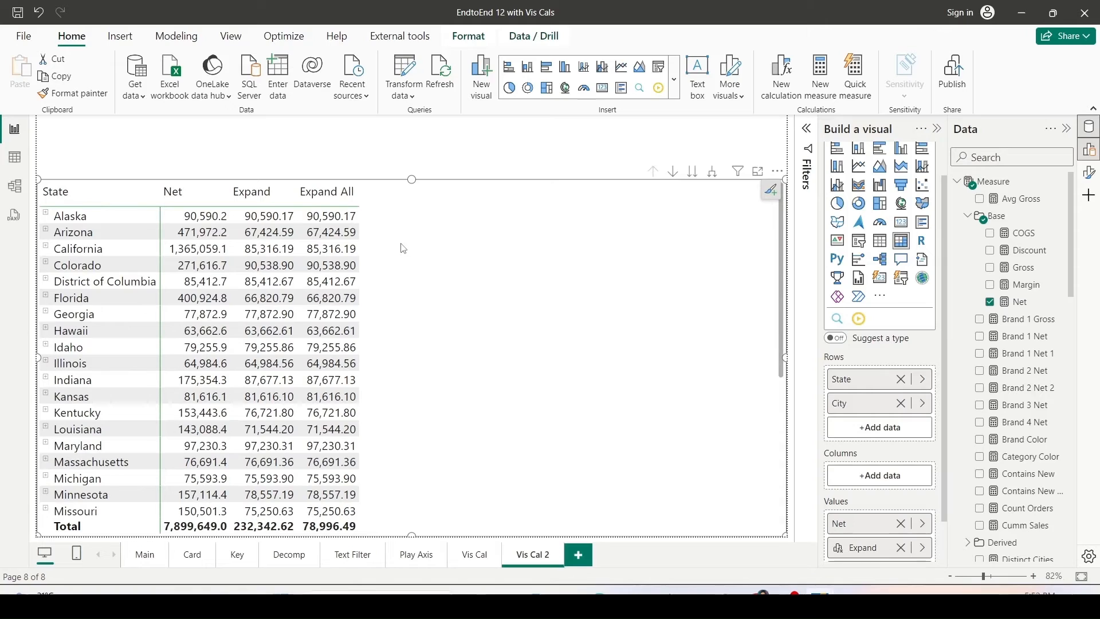
pyautogui.moveTo(240, 207)
pyautogui.mouseDown()
pyautogui.moveTo(293, 255)
pyautogui.moveTo(373, 480)
pyautogui.moveTo(373, 515)
pyautogui.mouseUp()
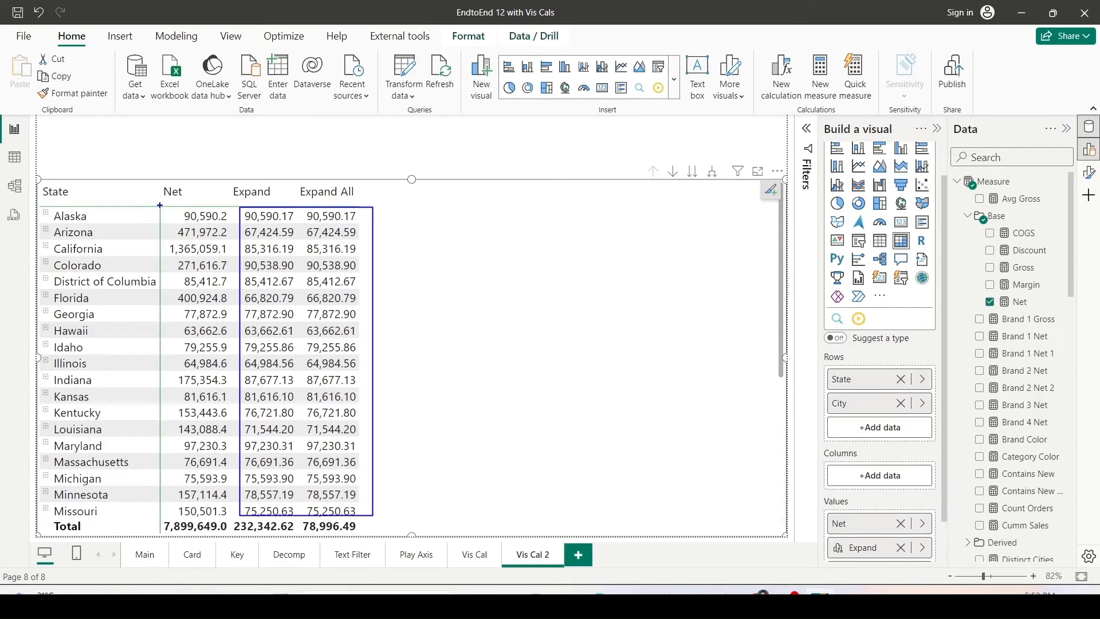
pyautogui.moveTo(160, 205)
pyautogui.mouseDown()
pyautogui.moveTo(220, 359)
pyautogui.moveTo(236, 518)
pyautogui.mouseUp()
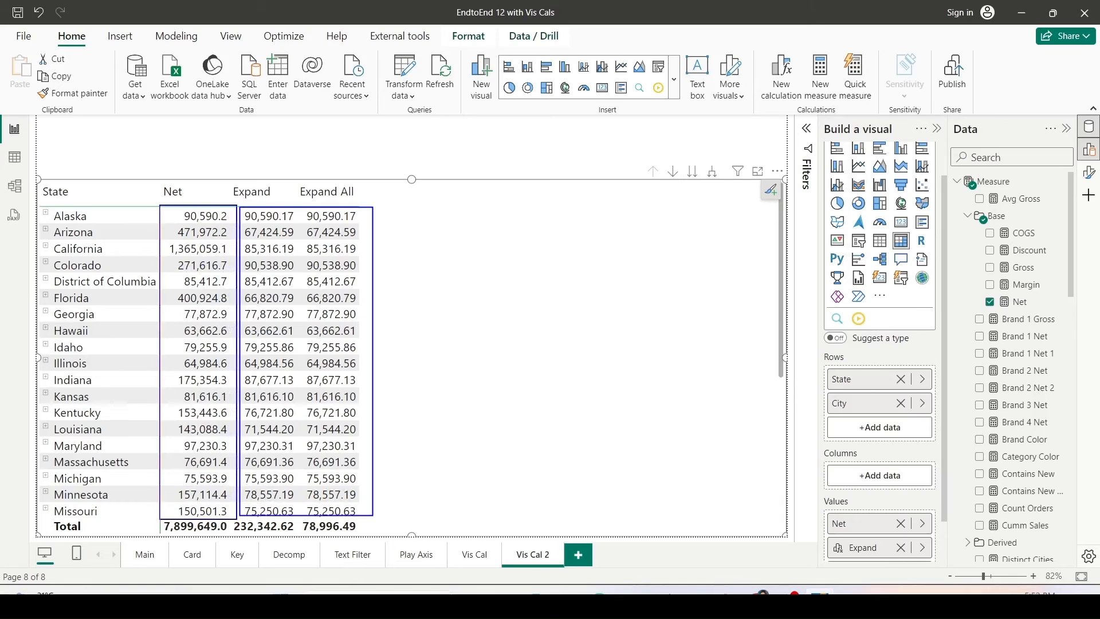
pyautogui.moveTo(164, 238); pyautogui.dragTo(232, 259)
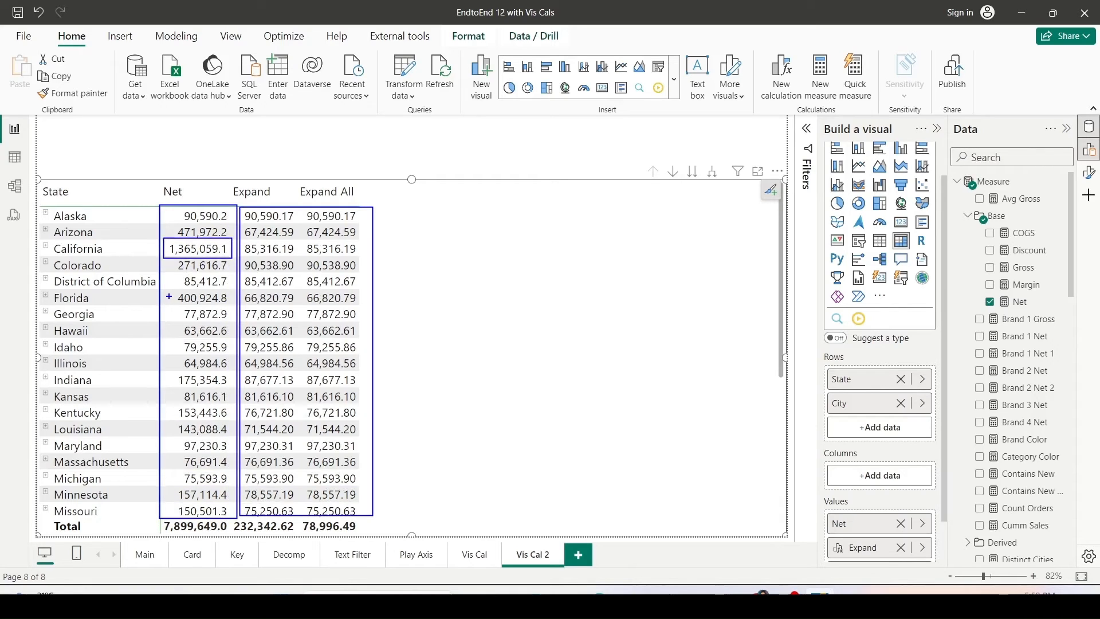
pyautogui.moveTo(169, 296); pyautogui.dragTo(240, 308)
pyautogui.moveTo(226, 518); pyautogui.dragTo(297, 534)
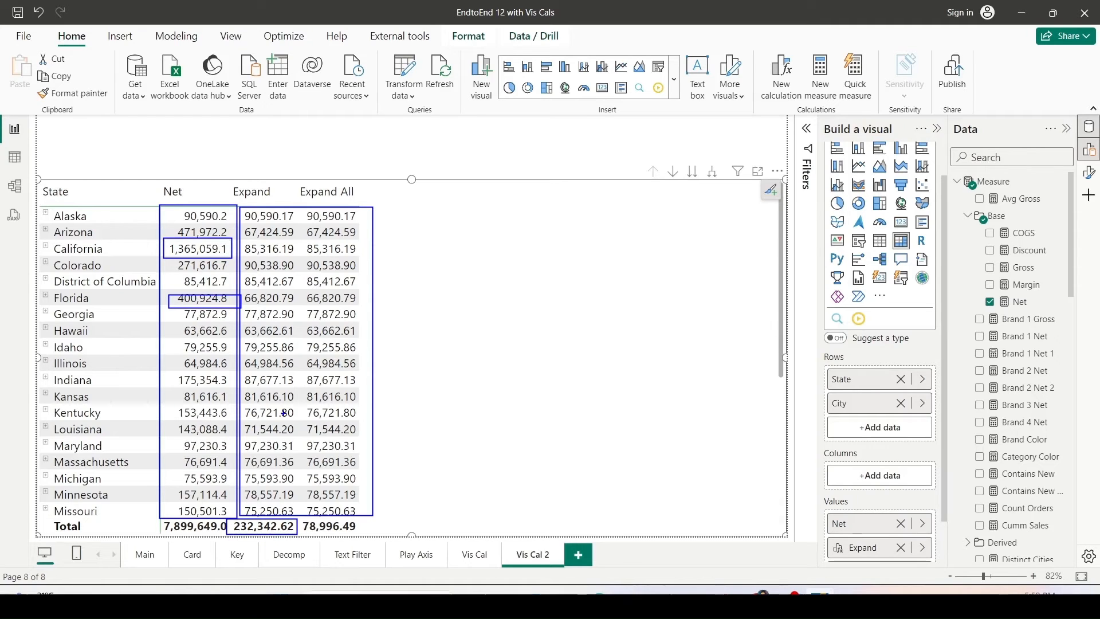
pyautogui.press('Escape')
pyautogui.scroll(-5, 419, 372)
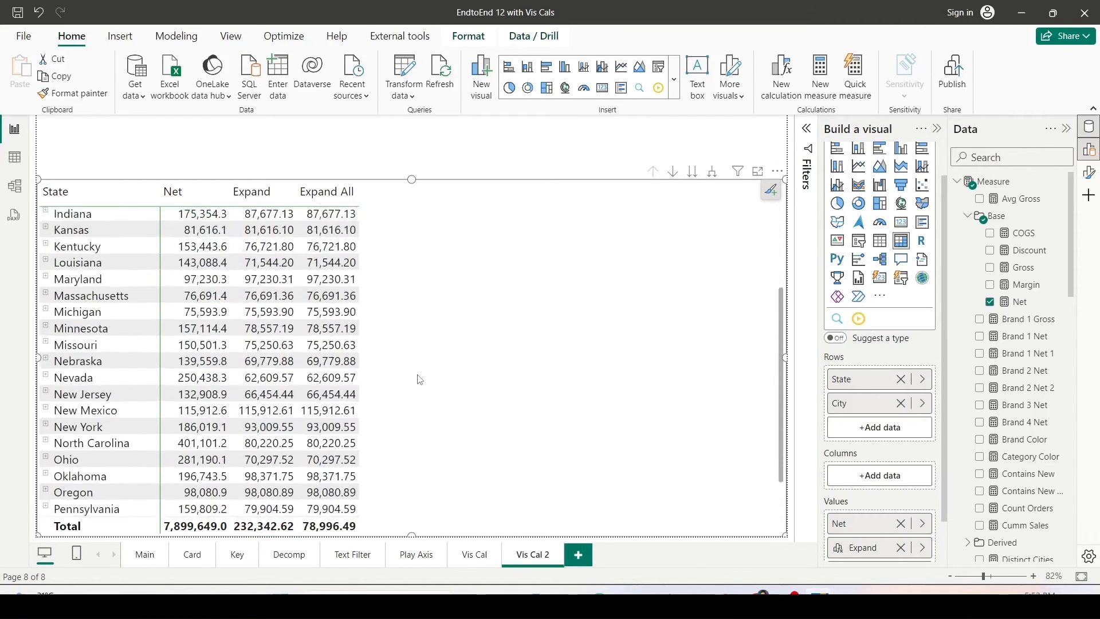
pyautogui.scroll(-1, 419, 380)
pyautogui.scroll(5, 390, 370)
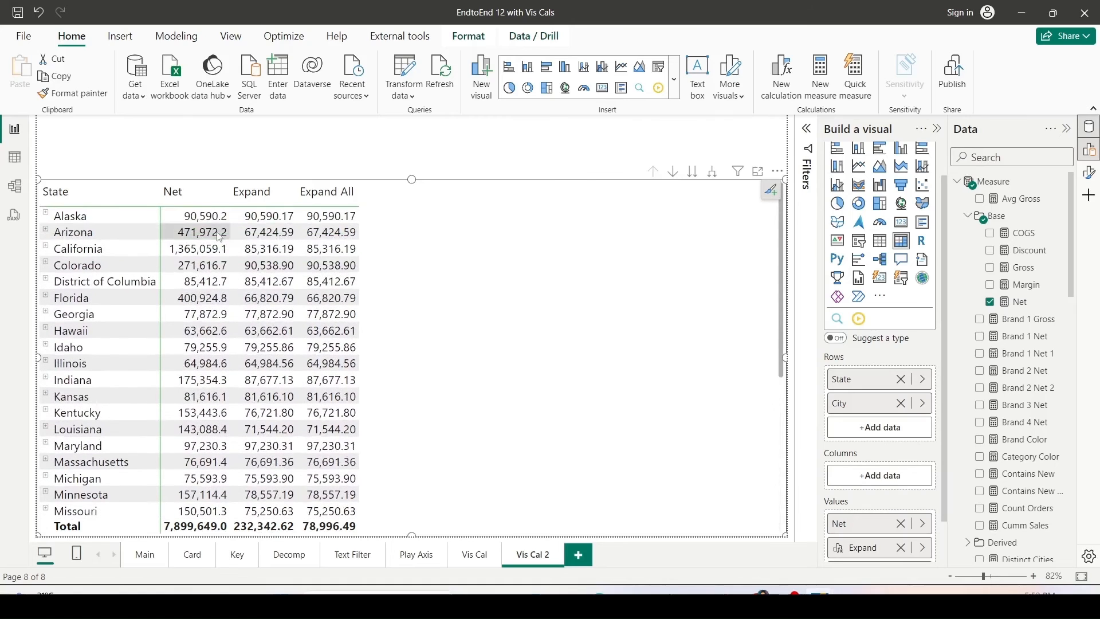
pyautogui.click(178, 195)
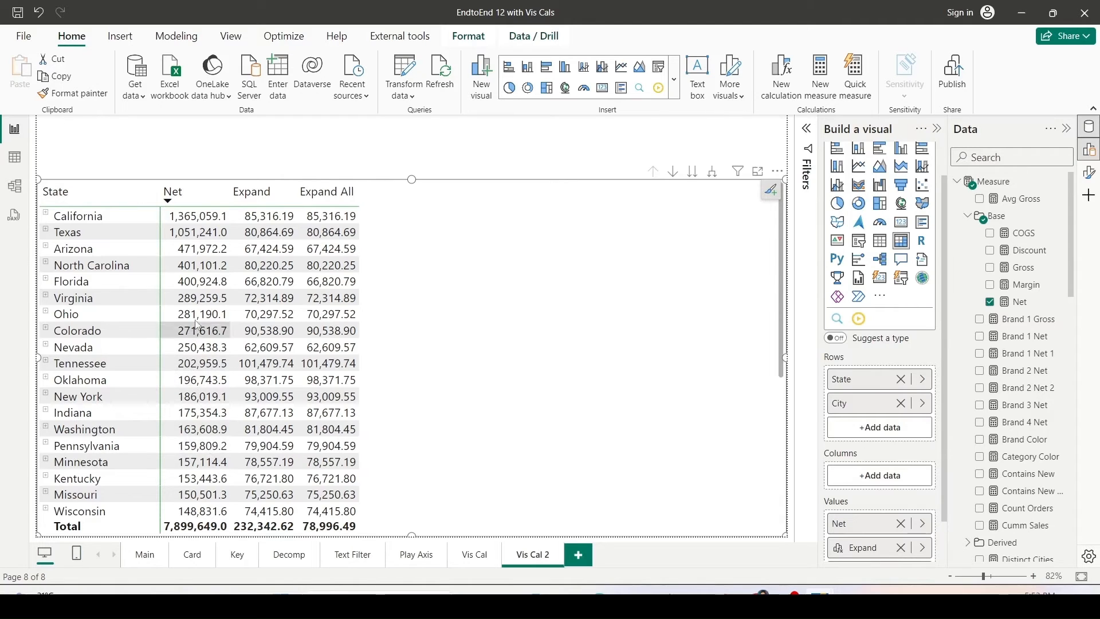
pyautogui.click(97, 201)
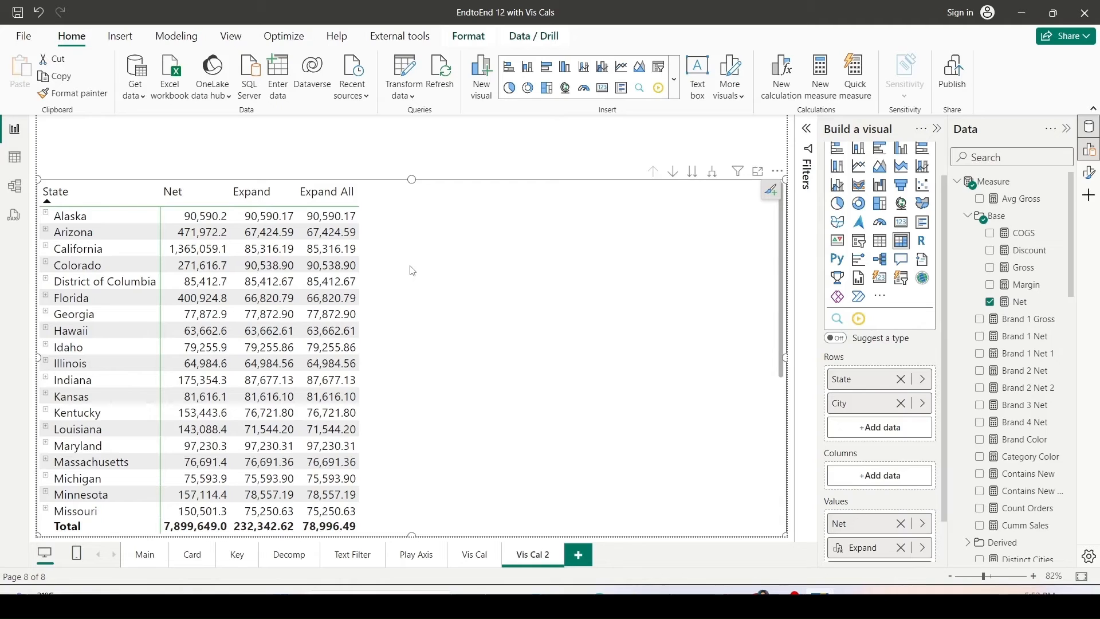
# Expand all rows of the table down one level to show cities under each state.
pyautogui.click(671, 173)
pyautogui.click(672, 173)
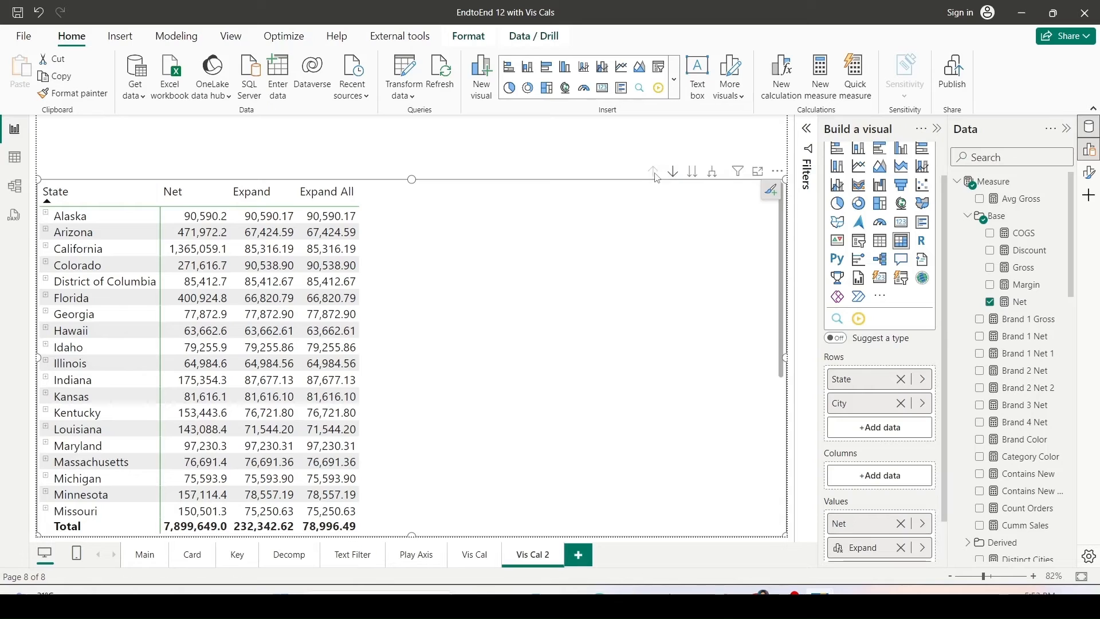
pyautogui.click(713, 175)
# Add the Item table's Brand field to the table's rows below City.
pyautogui.scroll(-4, 1026, 361)
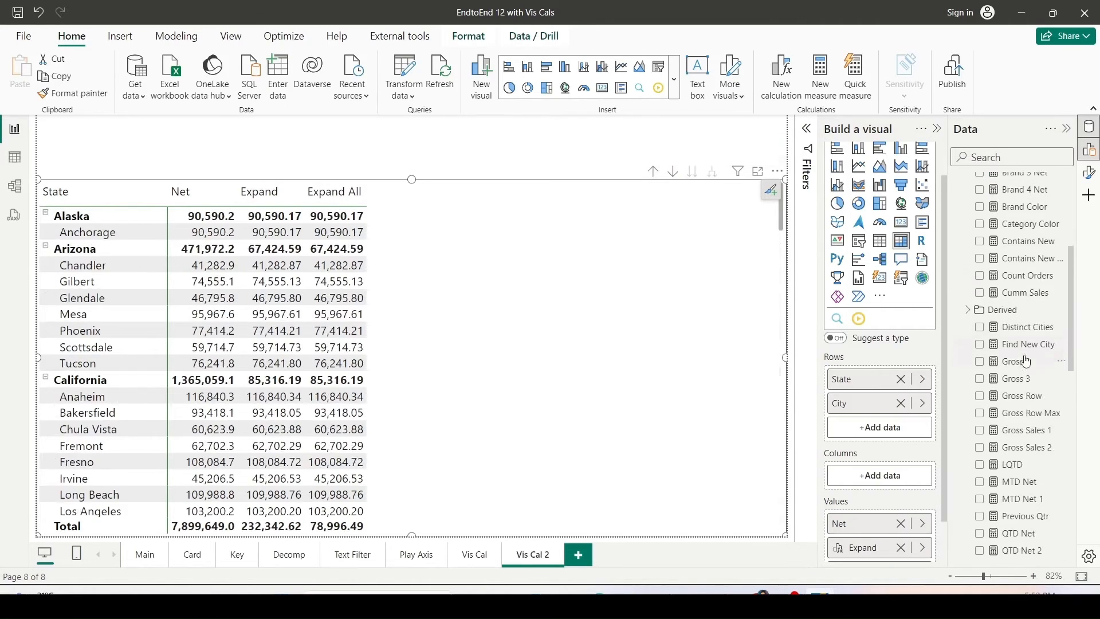
pyautogui.scroll(-10, 1026, 361)
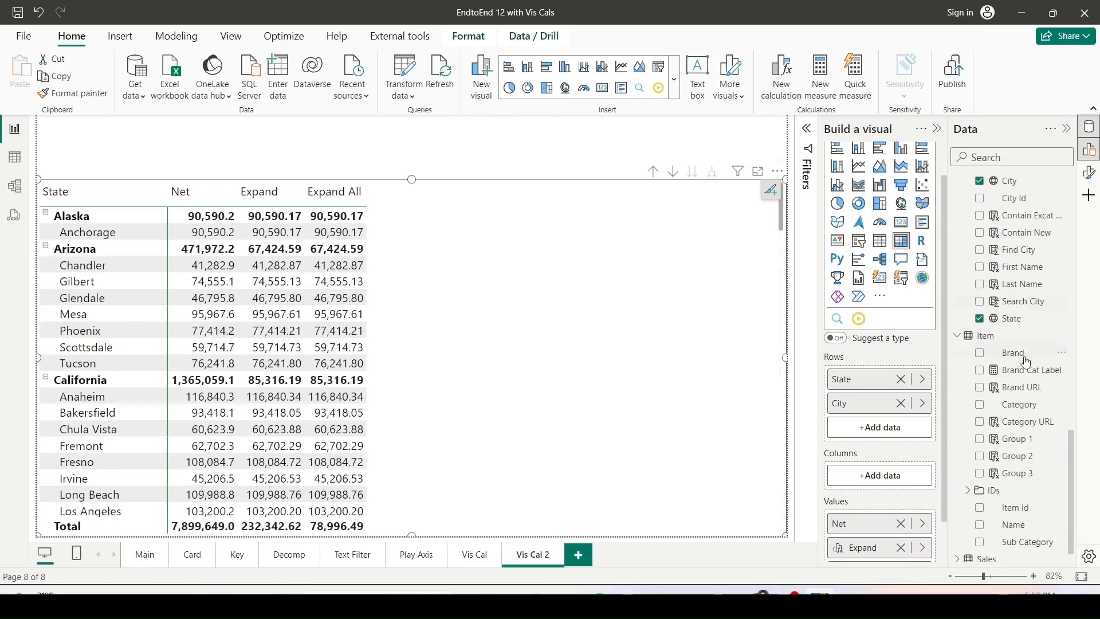
pyautogui.moveTo(1020, 349)
pyautogui.mouseDown()
pyautogui.moveTo(876, 423)
pyautogui.moveTo(885, 427)
pyautogui.mouseUp()
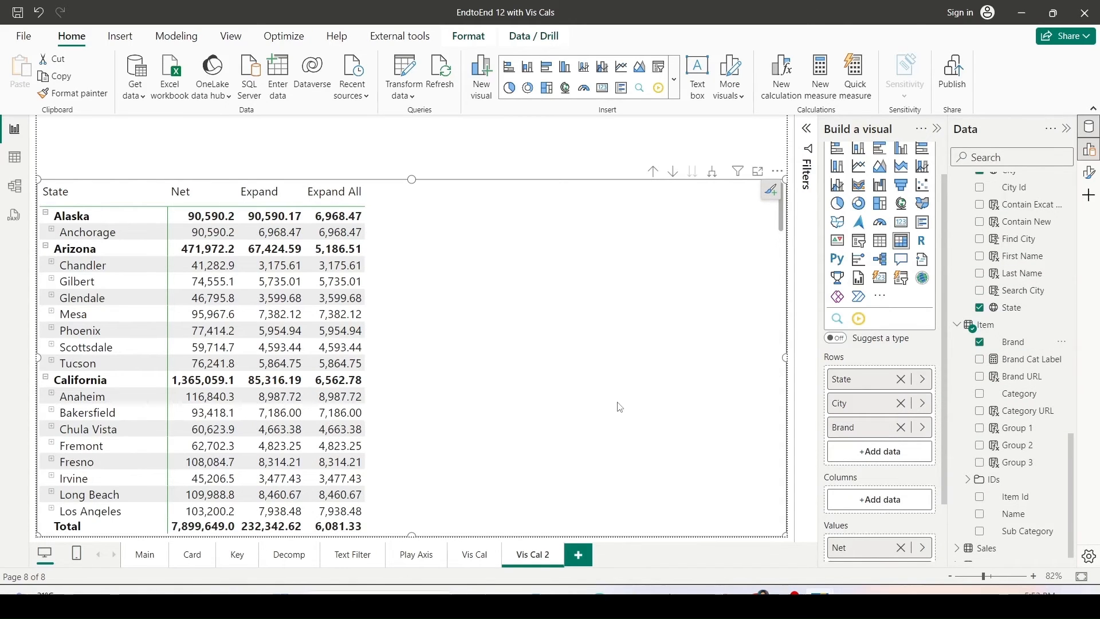
# Expand Chandler to its brands and compare the Expand and Expand All values on total, city and brand rows.
pyautogui.click(243, 520)
pyautogui.moveTo(306, 518); pyautogui.dragTo(371, 536)
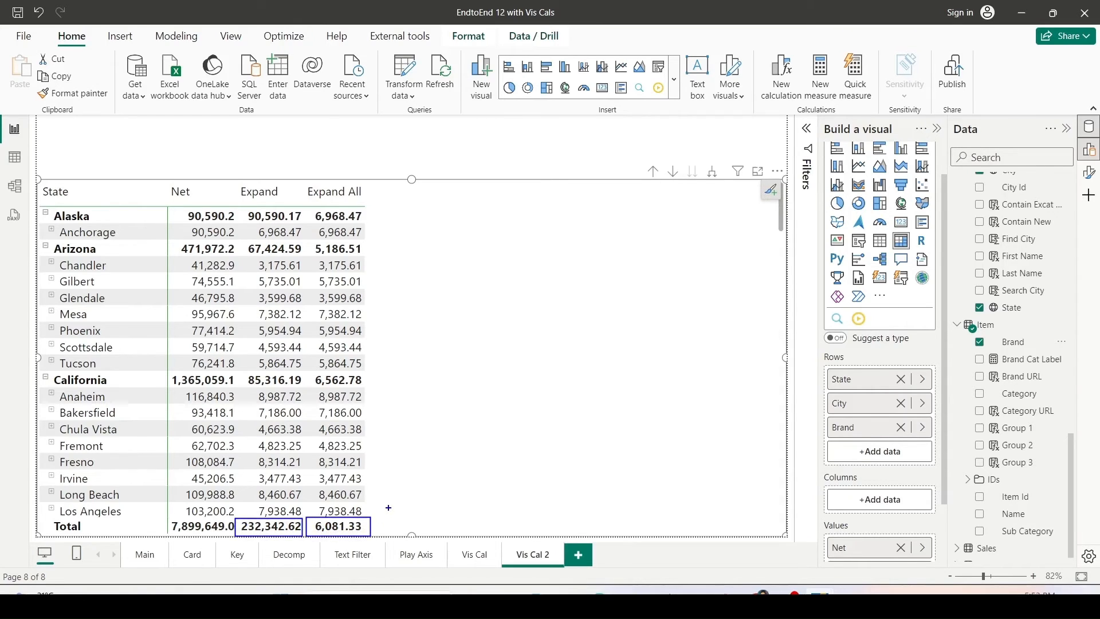
pyautogui.press('Escape')
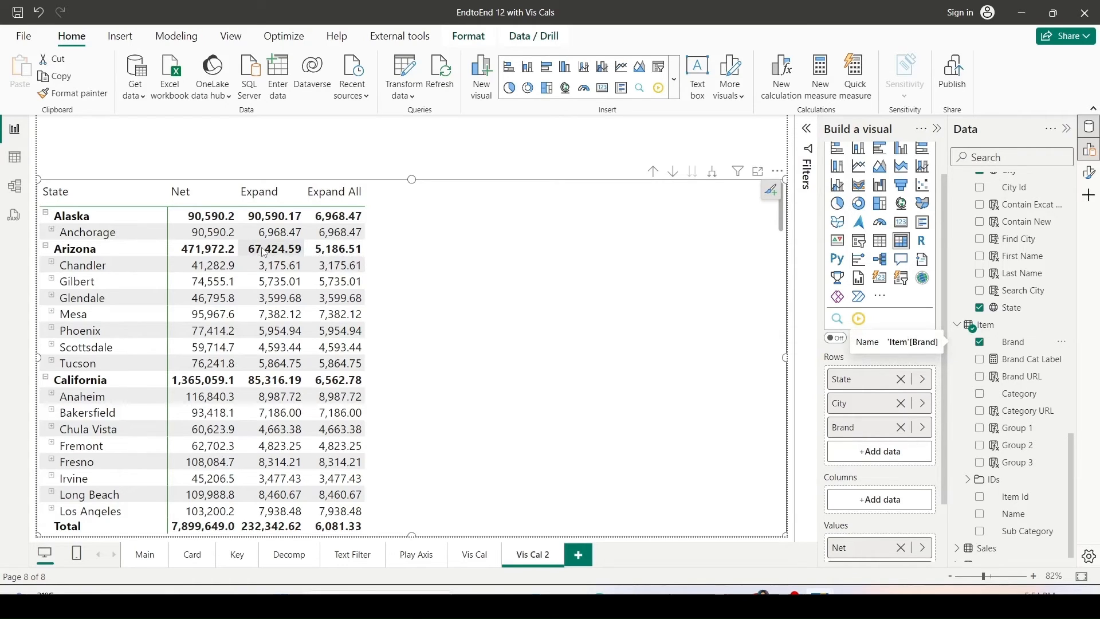
pyautogui.click(51, 265)
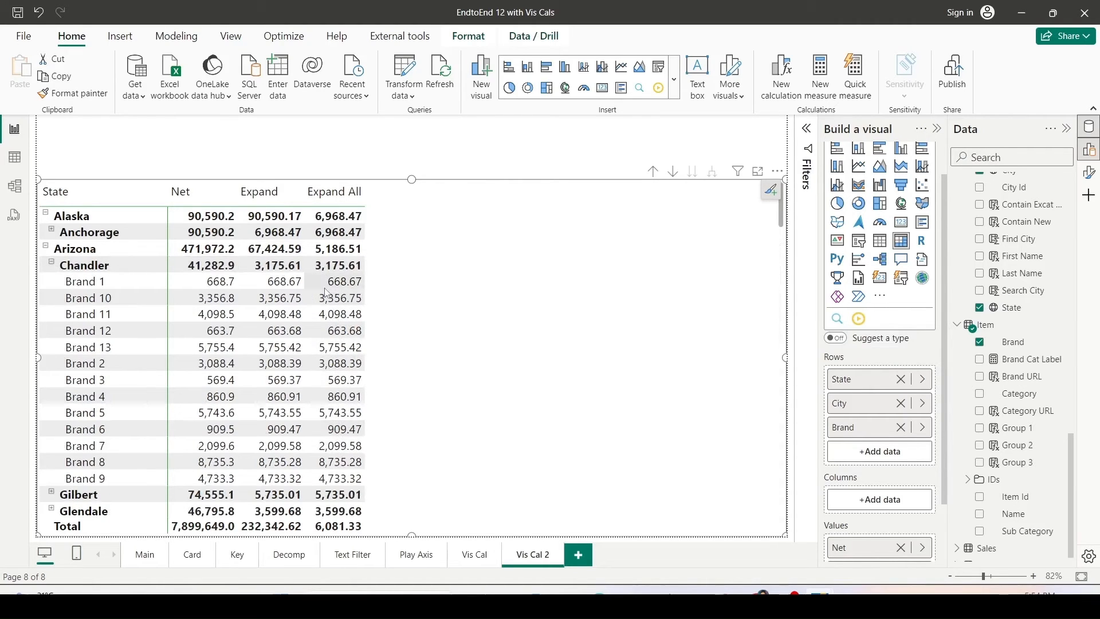
pyautogui.moveTo(327, 281); pyautogui.dragTo(363, 479)
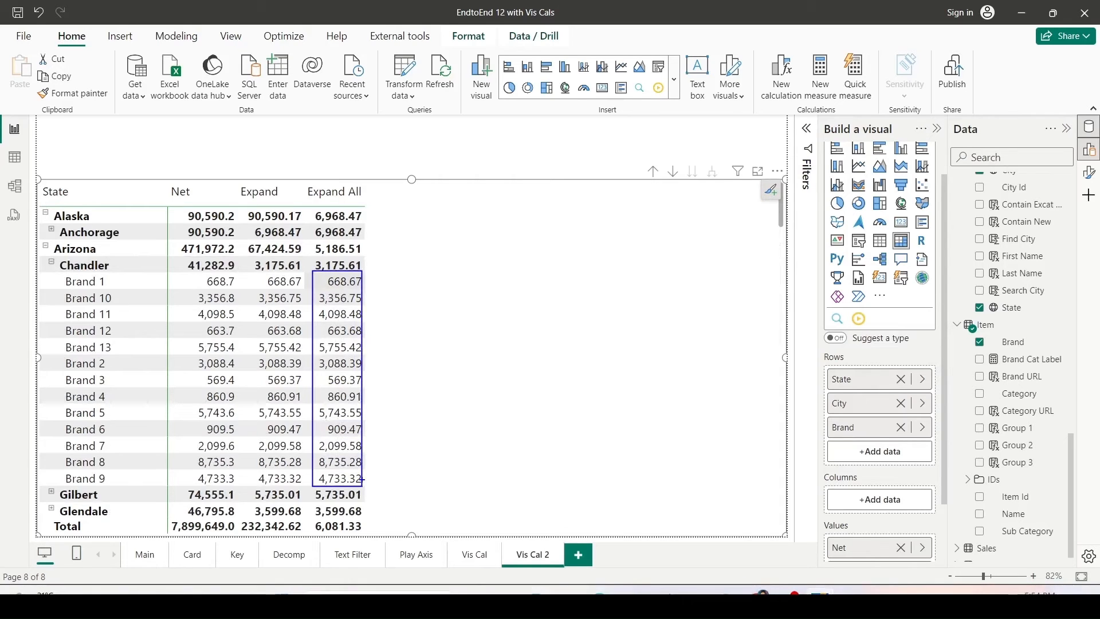
pyautogui.keyDown('ctrl'); pyautogui.click(314, 264); pyautogui.keyUp('ctrl')
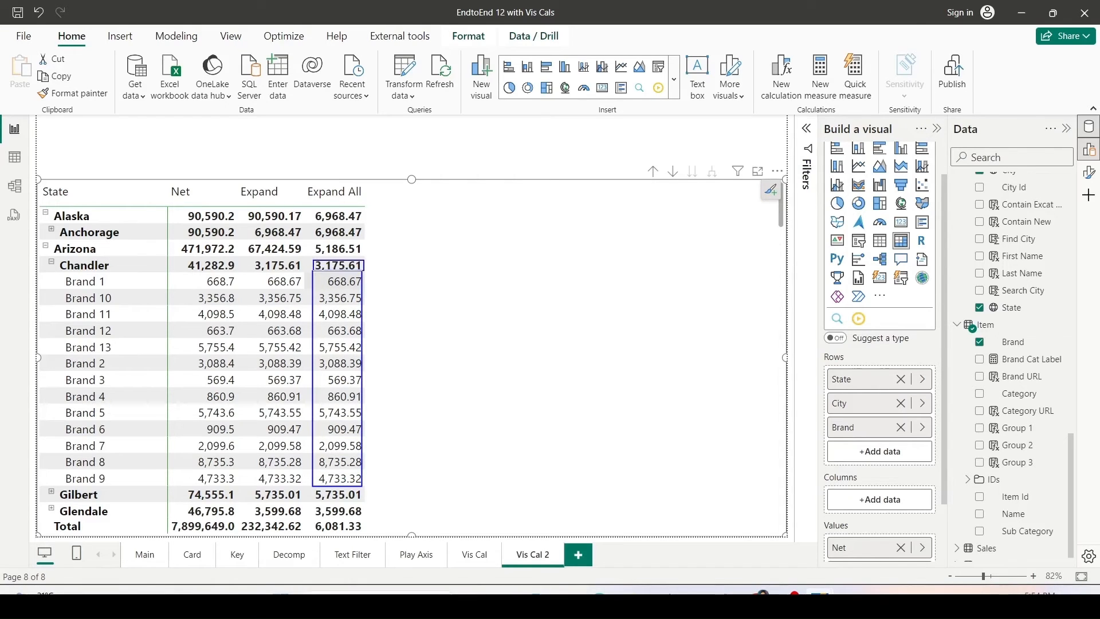
pyautogui.keyDown('ctrl'); pyautogui.click(312, 248); pyautogui.keyUp('ctrl')
pyautogui.keyDown('ctrl'); pyautogui.click(307, 232); pyautogui.keyUp('ctrl')
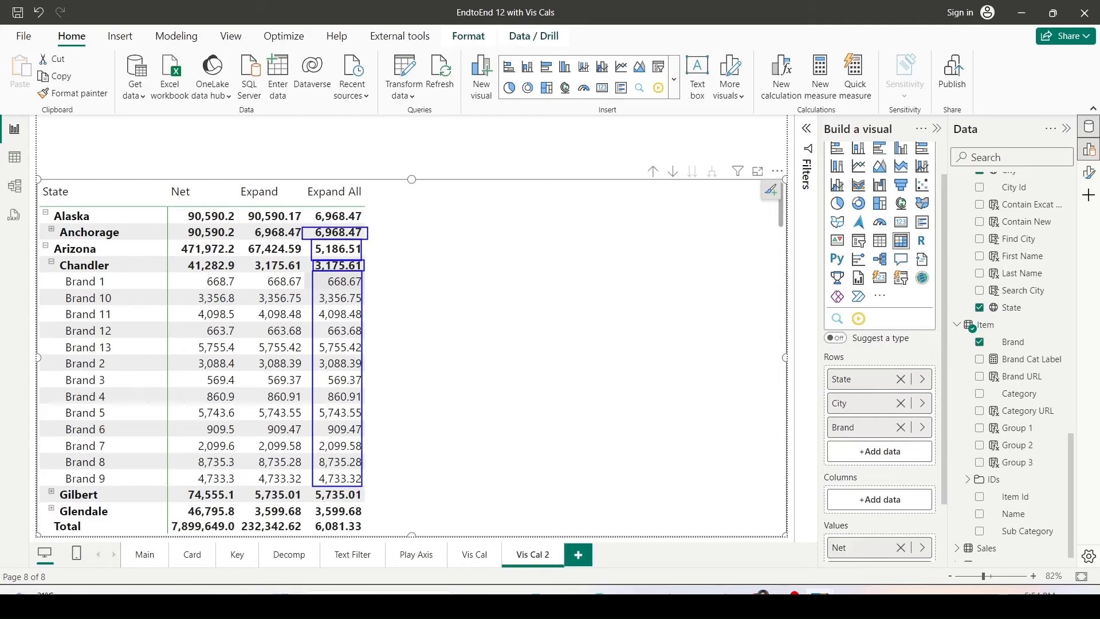
pyautogui.keyDown('ctrl'); pyautogui.click(314, 209); pyautogui.keyUp('ctrl')
pyautogui.keyDown('ctrl'); pyautogui.click(301, 182); pyautogui.keyUp('ctrl')
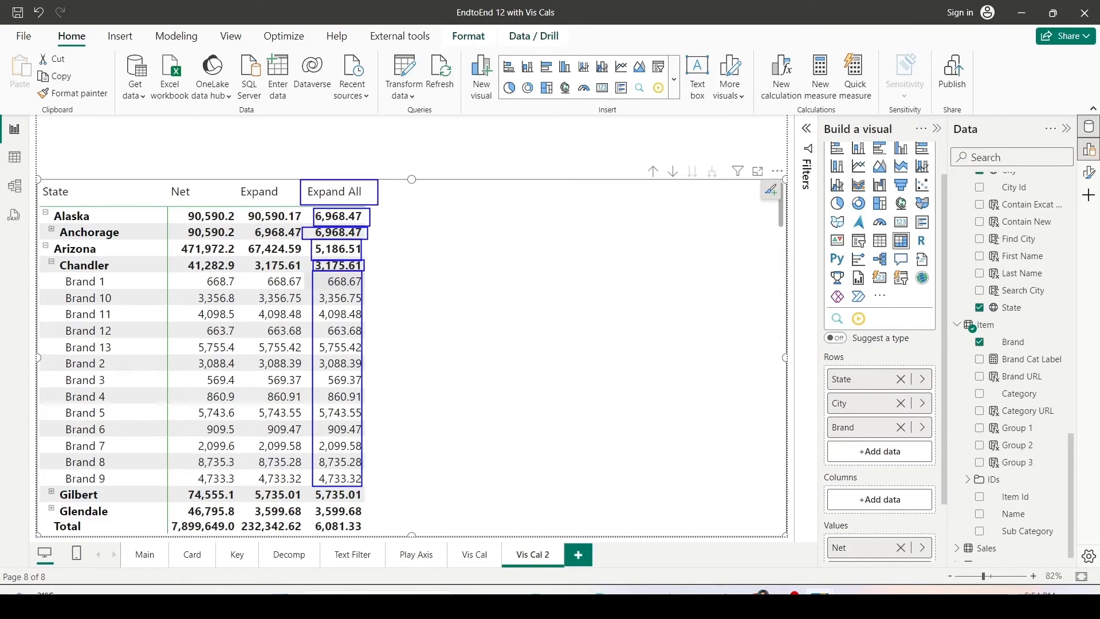
pyautogui.moveTo(235, 180)
pyautogui.mouseDown()
pyautogui.moveTo(304, 377)
pyautogui.moveTo(311, 502)
pyautogui.mouseUp()
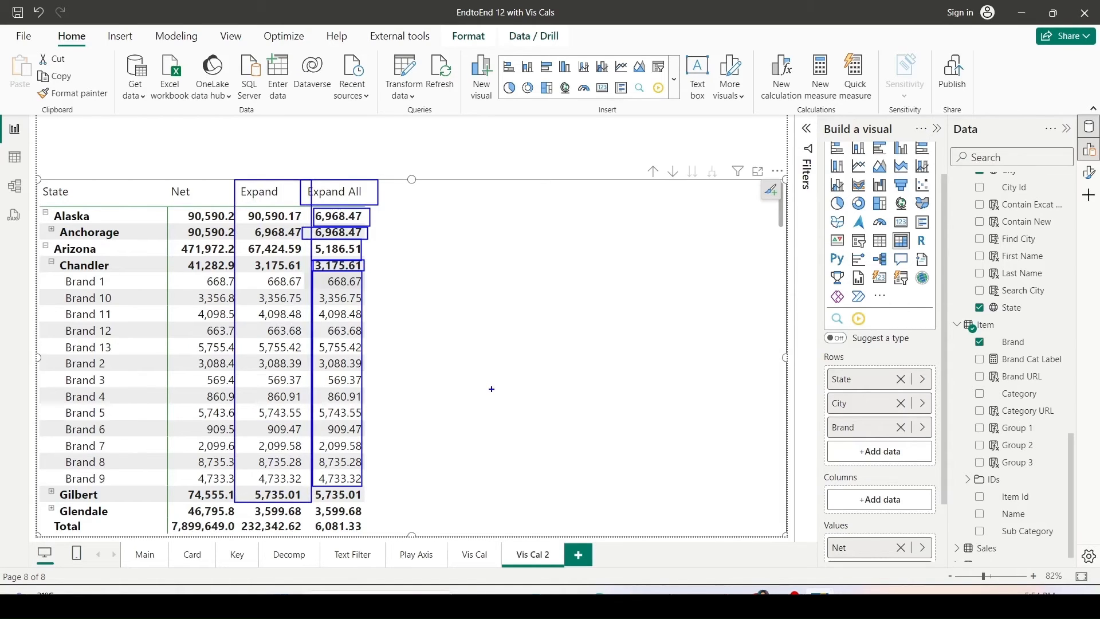
pyautogui.press('Escape')
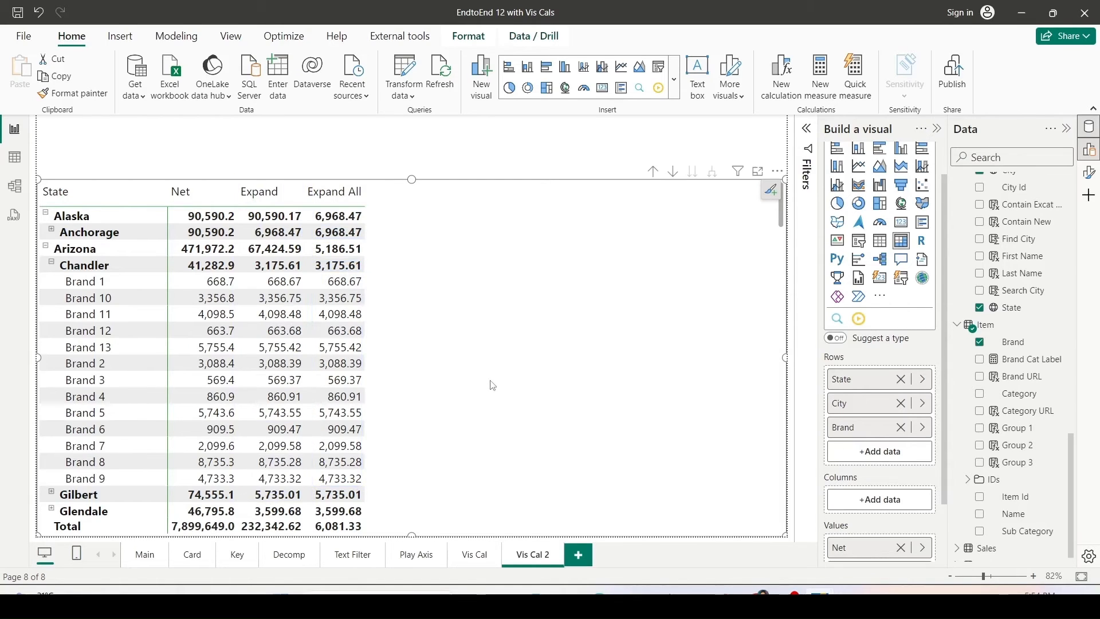
pyautogui.click(653, 172)
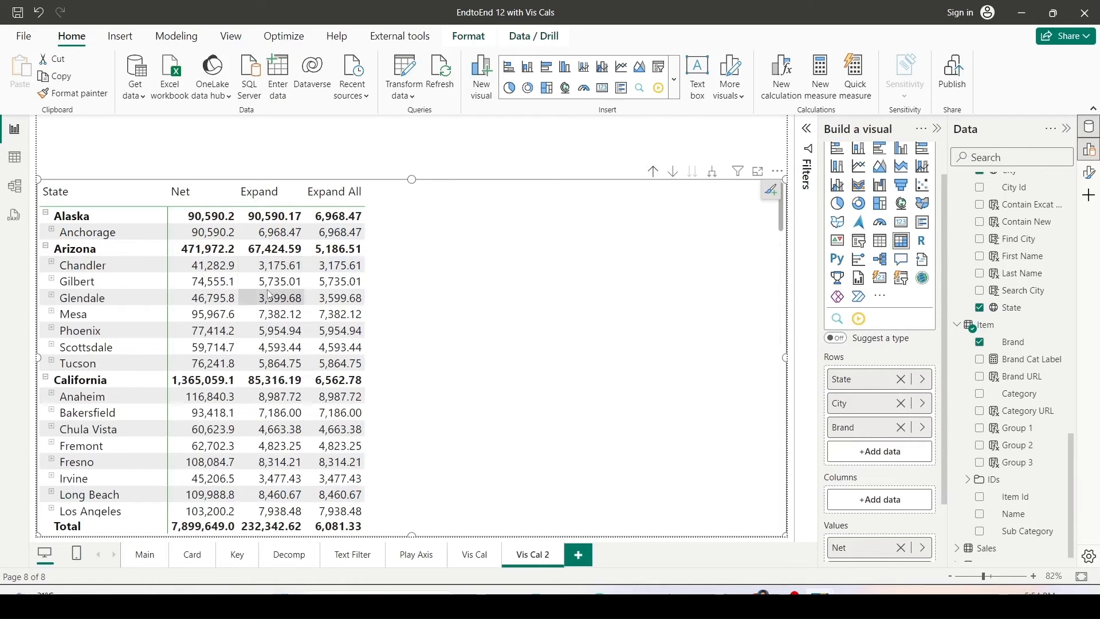
pyautogui.click(52, 263)
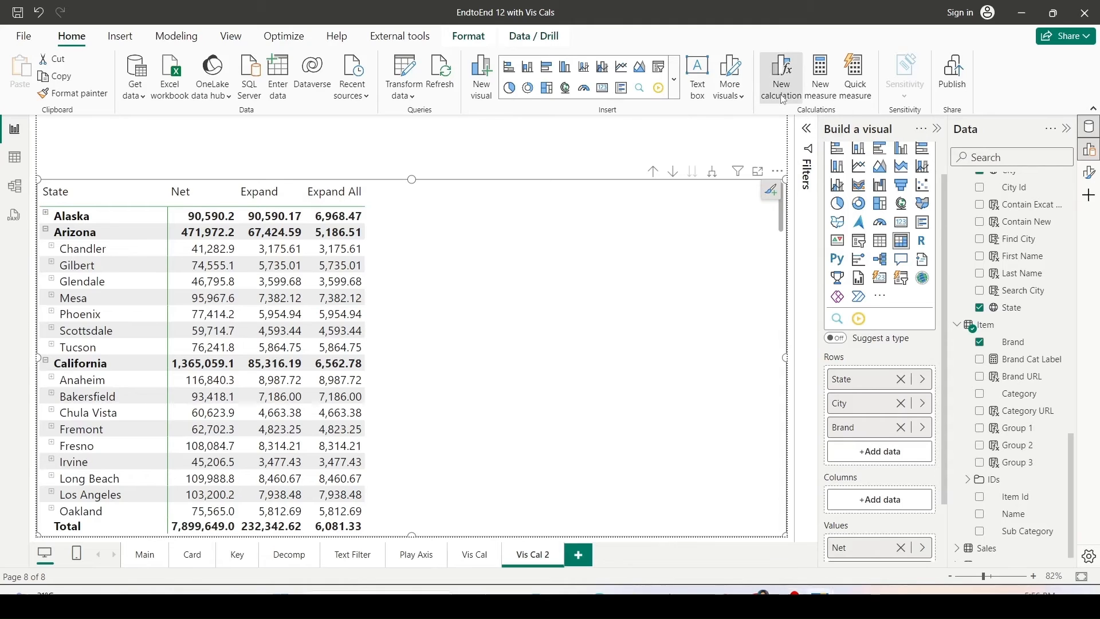
# Create a visual calculation named Coll with the formula COLLAPSE([Net],ROWS).
pyautogui.click(782, 74)
pyautogui.doubleClick(135, 381)
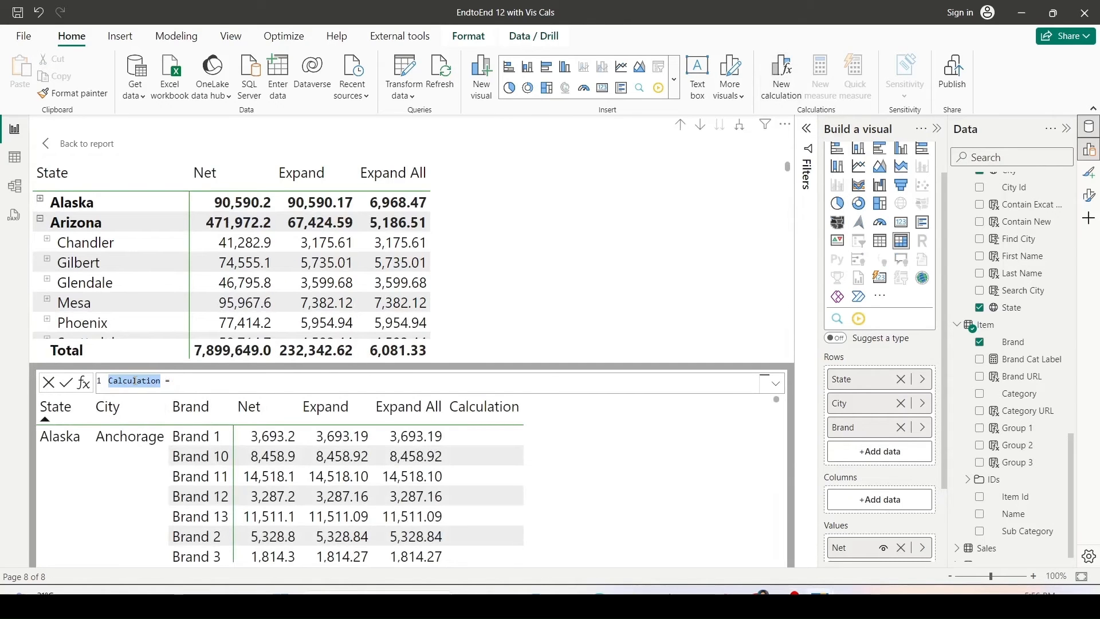
pyautogui.write('Coll')
pyautogui.press('End')
pyautogui.write('co')
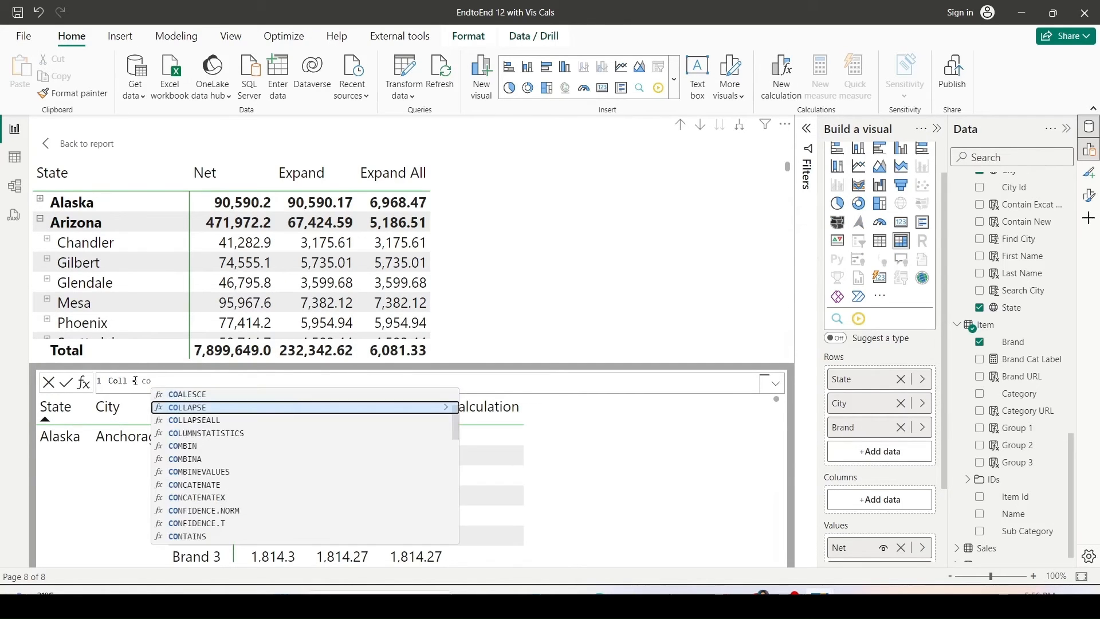
pyautogui.press('Tab')
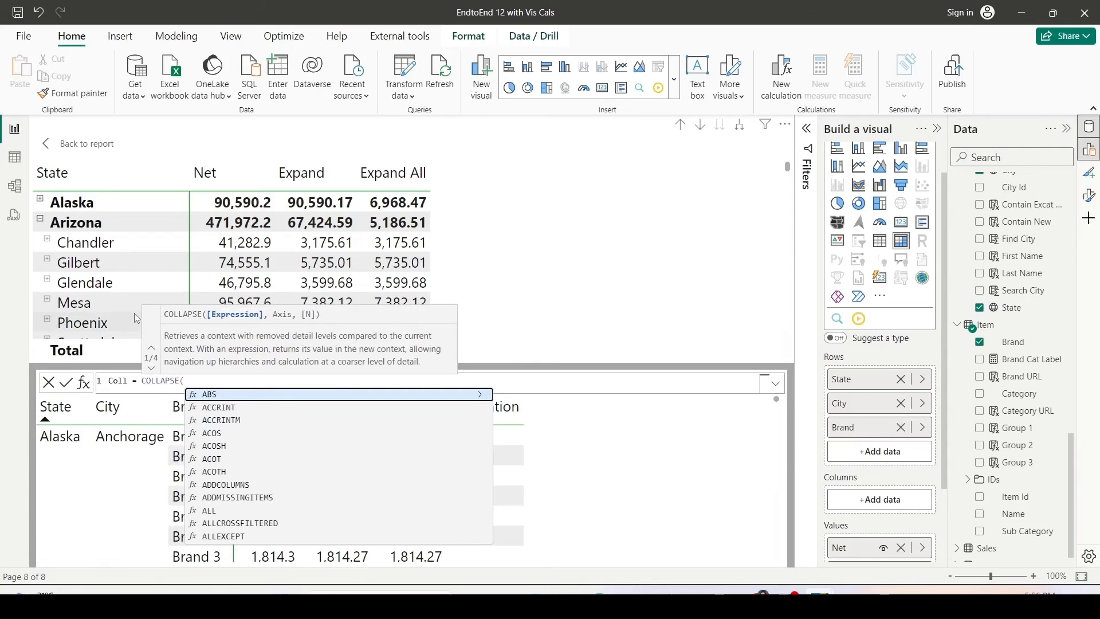
pyautogui.moveTo(215, 307); pyautogui.dragTo(326, 319)
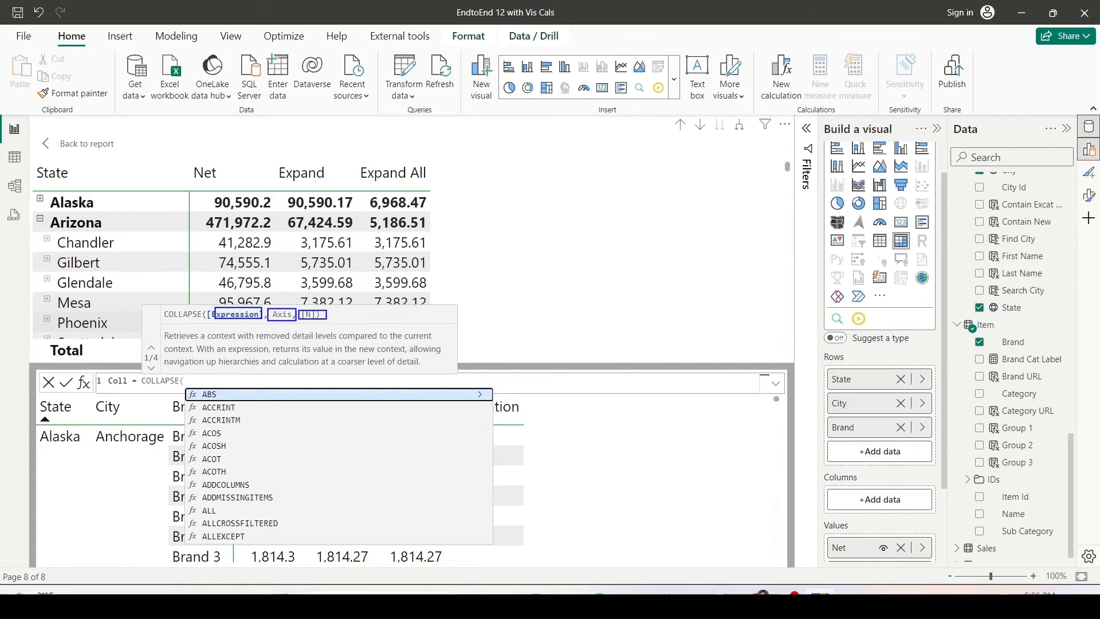
pyautogui.press('Escape')
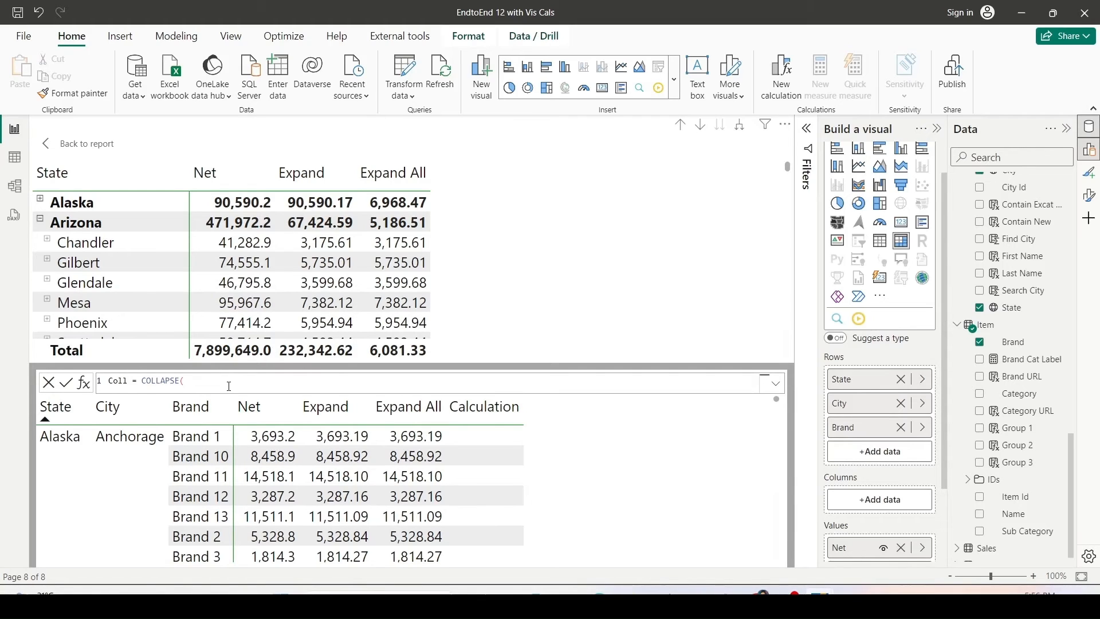
pyautogui.write('[Net]')
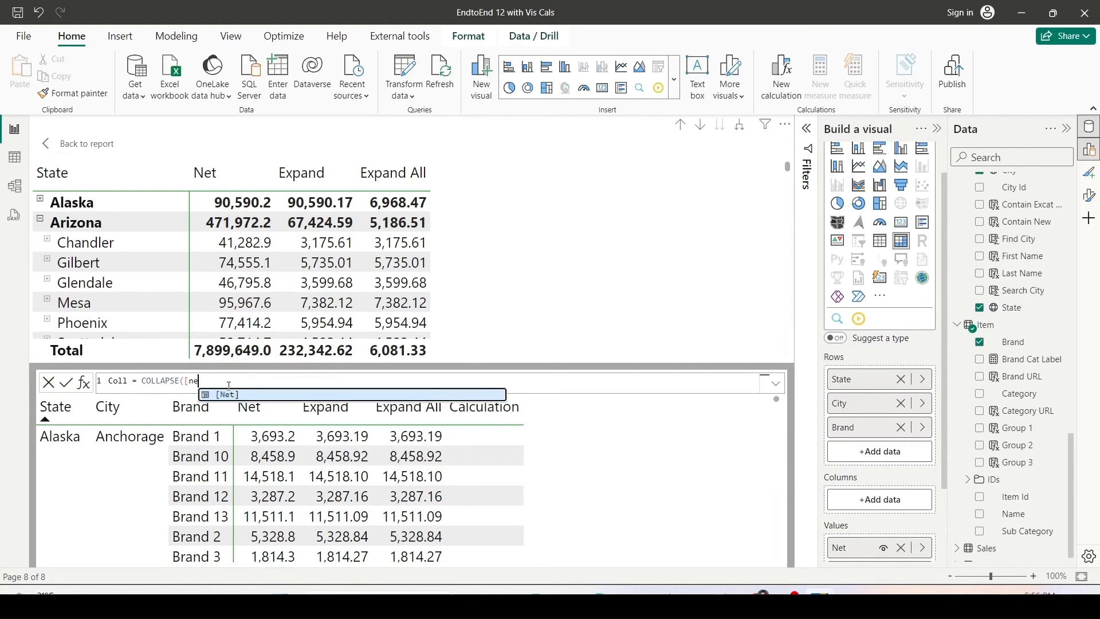
pyautogui.write(',')
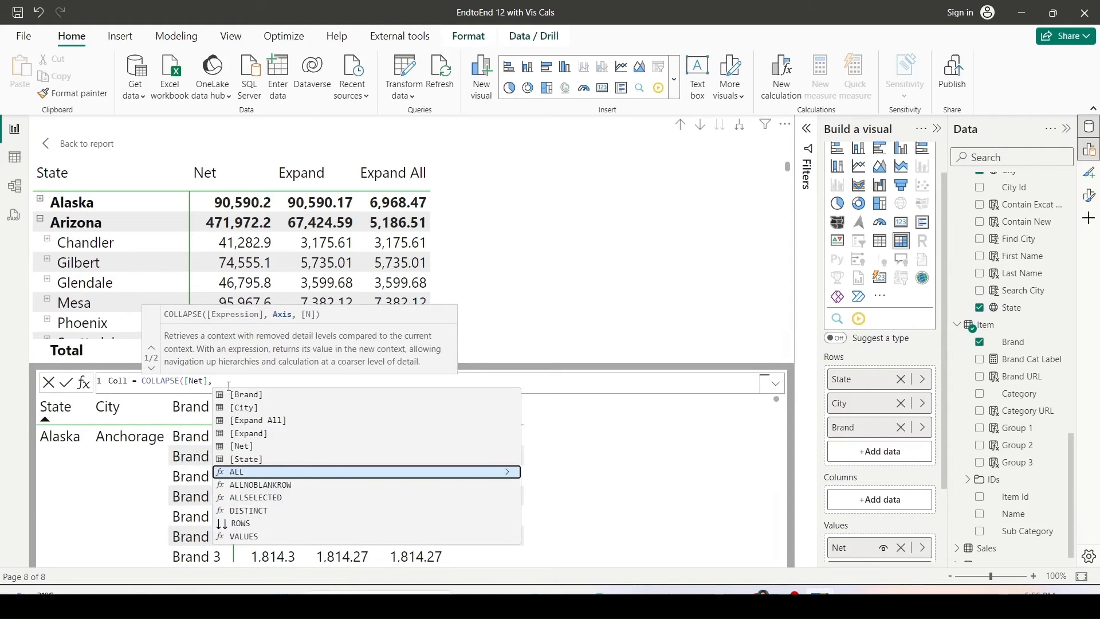
pyautogui.write('RO')
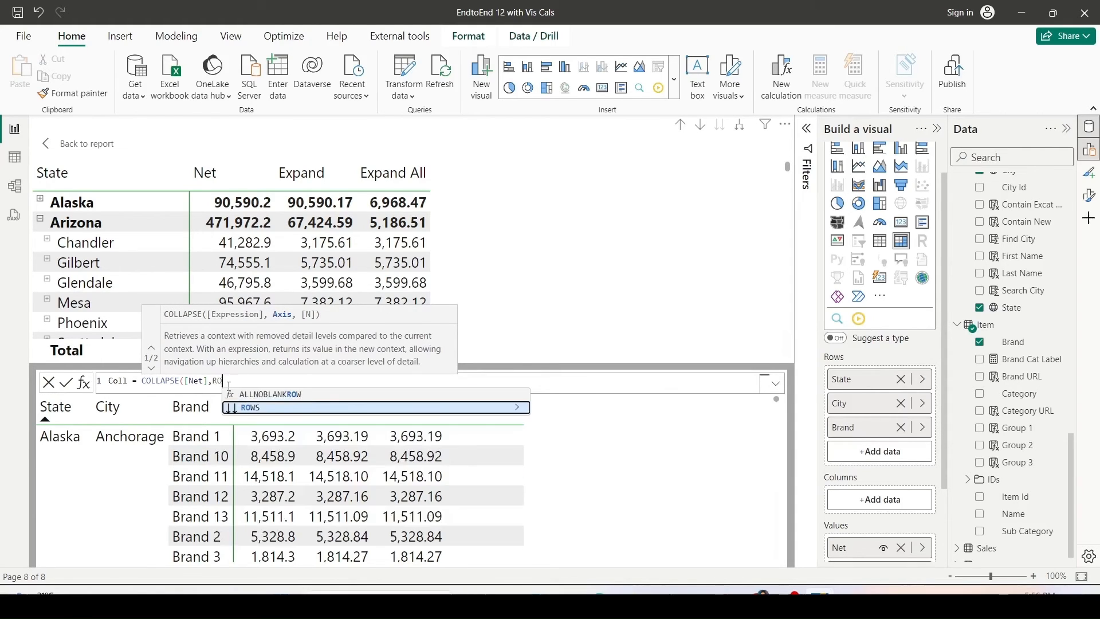
pyautogui.write('WS)')
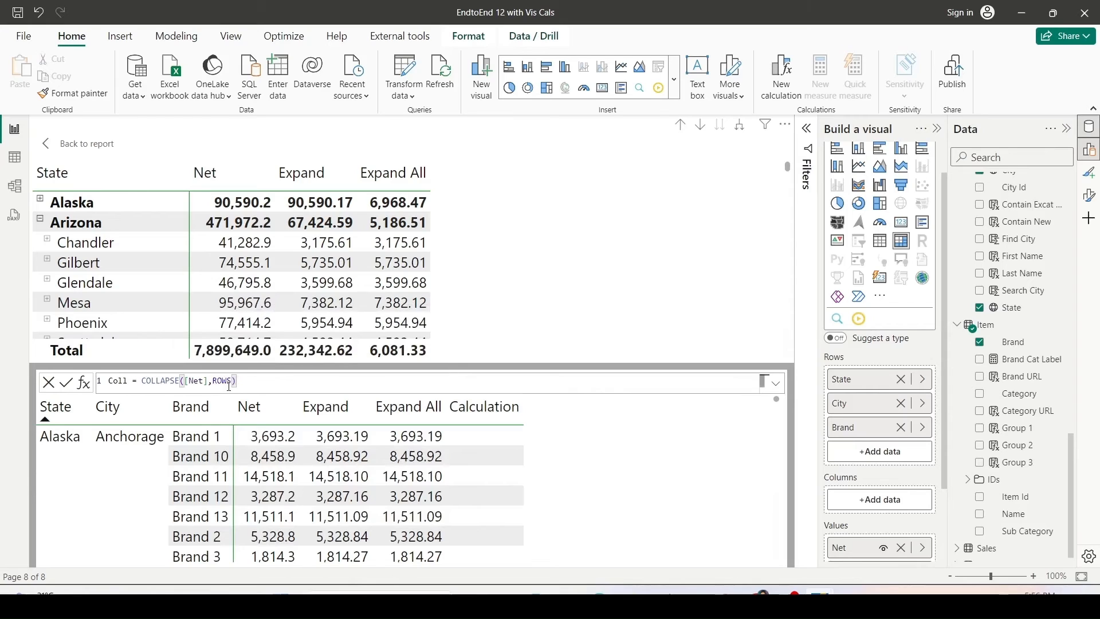
pyautogui.press('Return')
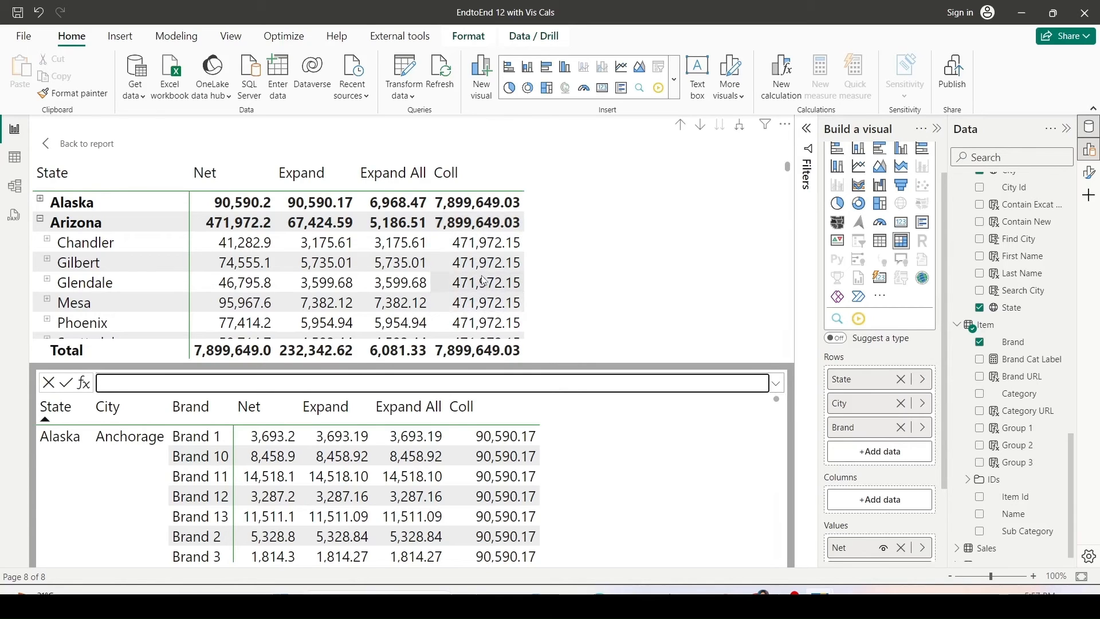
# Compare the Coll values on the Arizona state and city rows, and expand Chandler to show its brands.
pyautogui.scroll(-1, 481, 281)
pyautogui.scroll(-1, 481, 280)
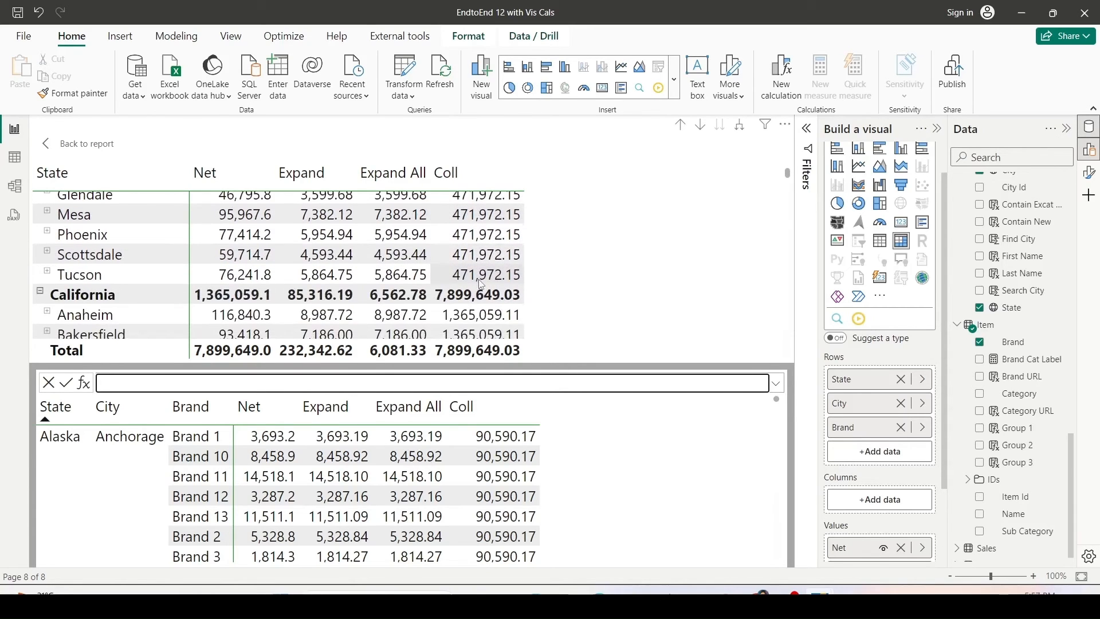
pyautogui.scroll(1, 481, 283)
pyautogui.scroll(-1, 482, 285)
pyautogui.scroll(2, 481, 284)
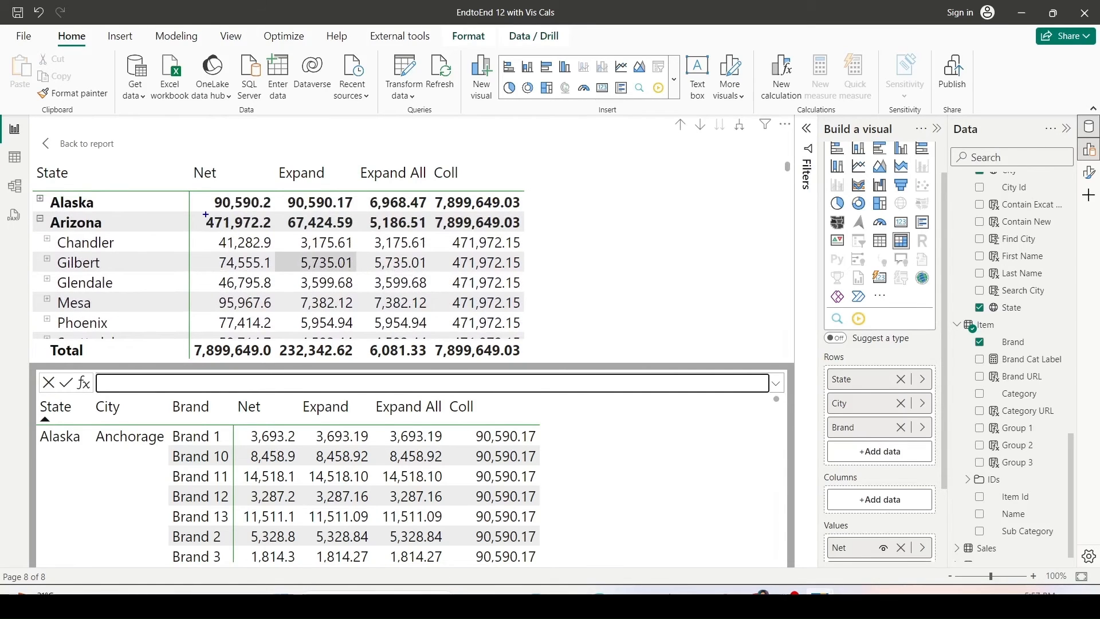
pyautogui.moveTo(200, 214); pyautogui.dragTo(273, 230)
pyautogui.moveTo(440, 233); pyautogui.dragTo(526, 331)
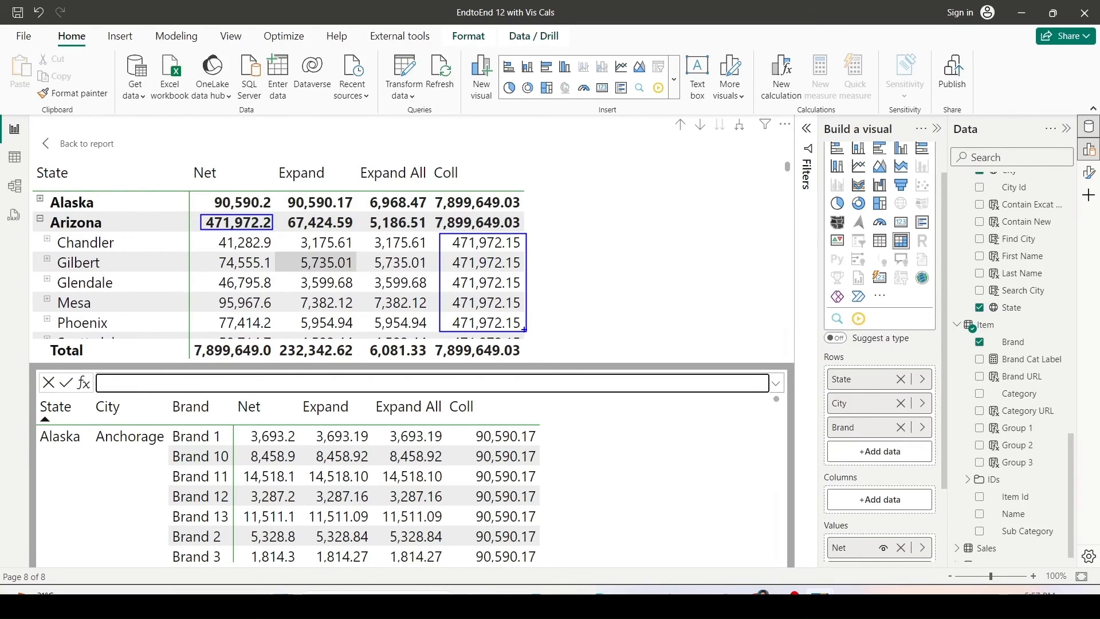
pyautogui.press('Escape')
pyautogui.click(47, 238)
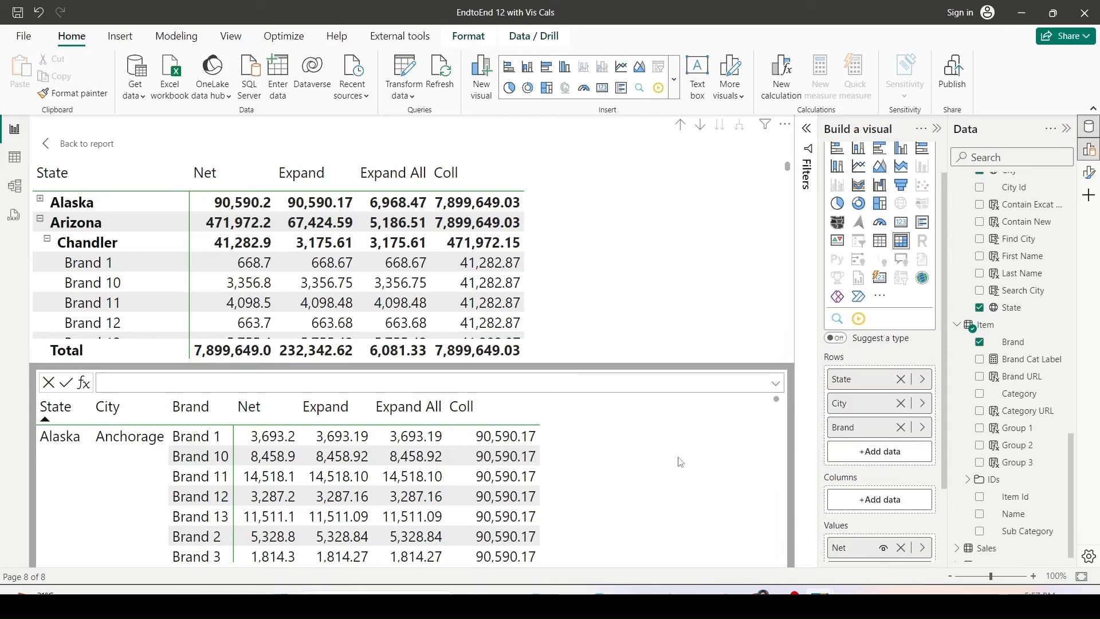
# Create a visual calculation named GT with the formula COLLAPSEALL([Net],ROWS).
pyautogui.click(781, 74)
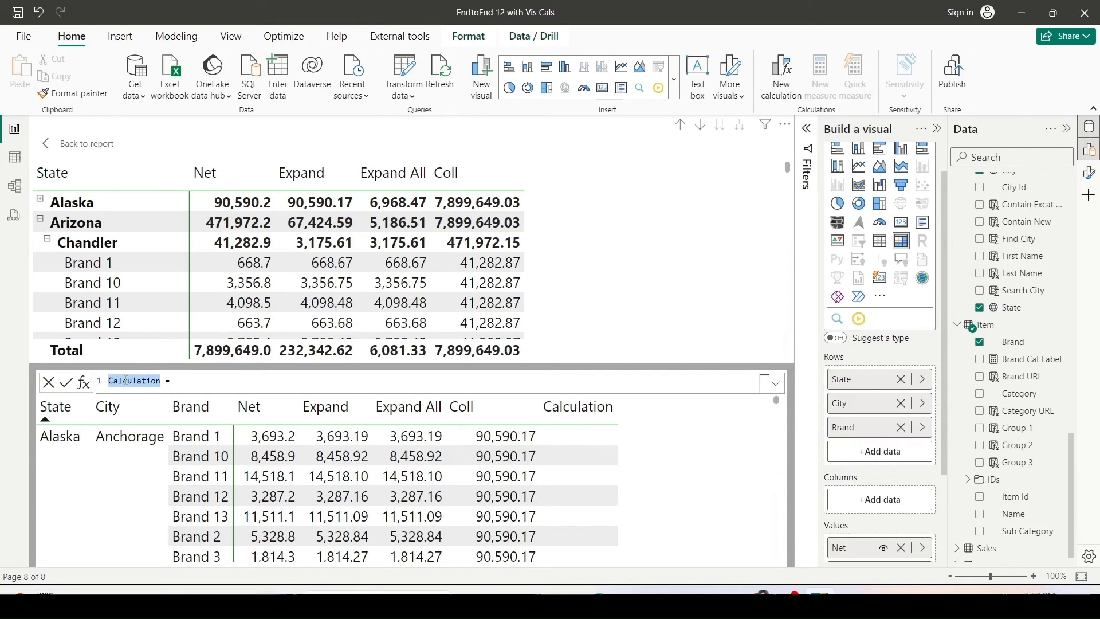
pyautogui.write('GT')
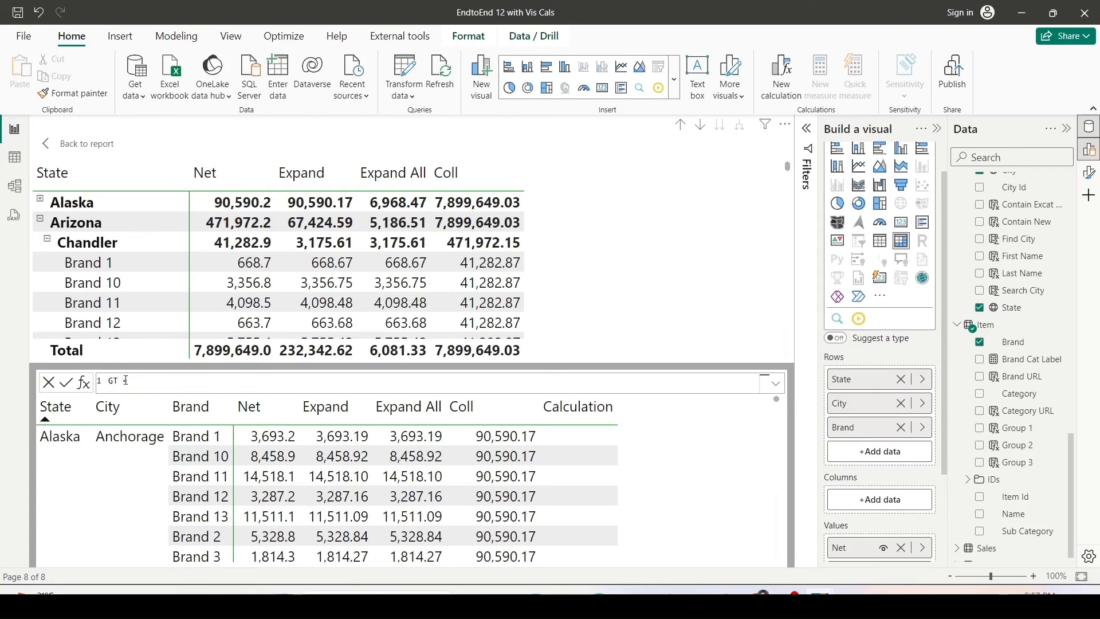
pyautogui.press('Right')
pyautogui.press('Right')
pyautogui.write('Co')
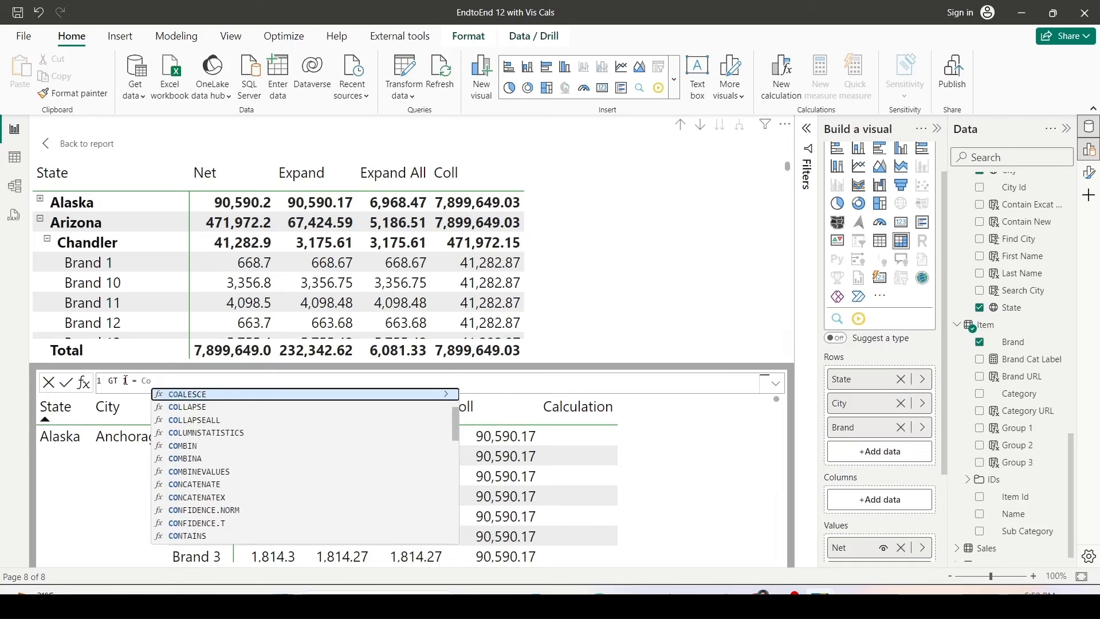
pyautogui.press('Down')
pyautogui.press('Down')
pyautogui.press('Tab')
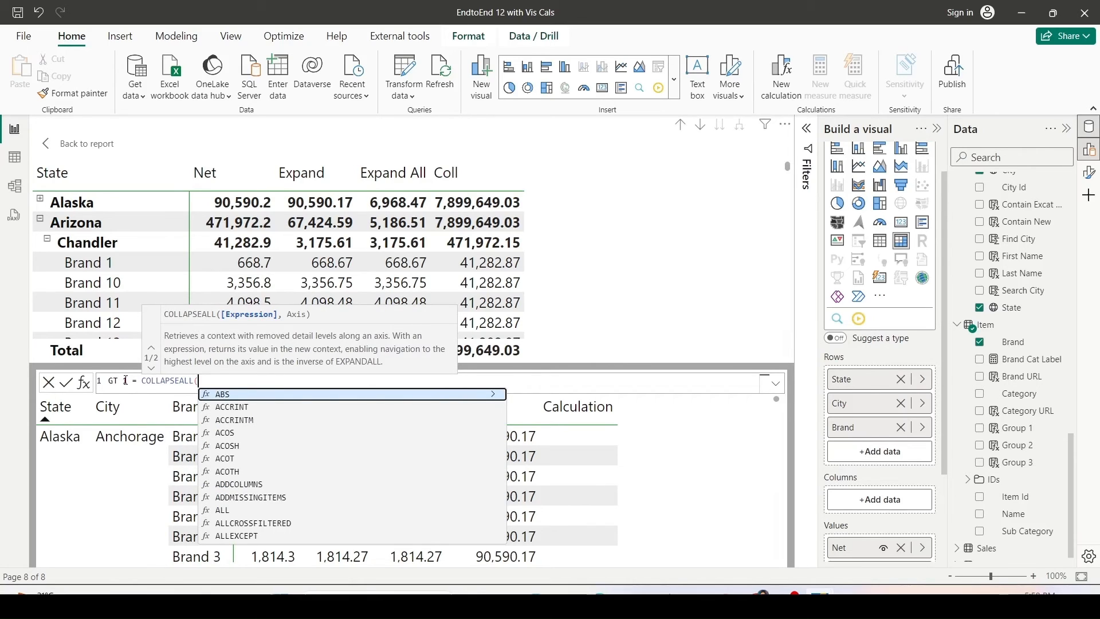
pyautogui.write('[Ne')
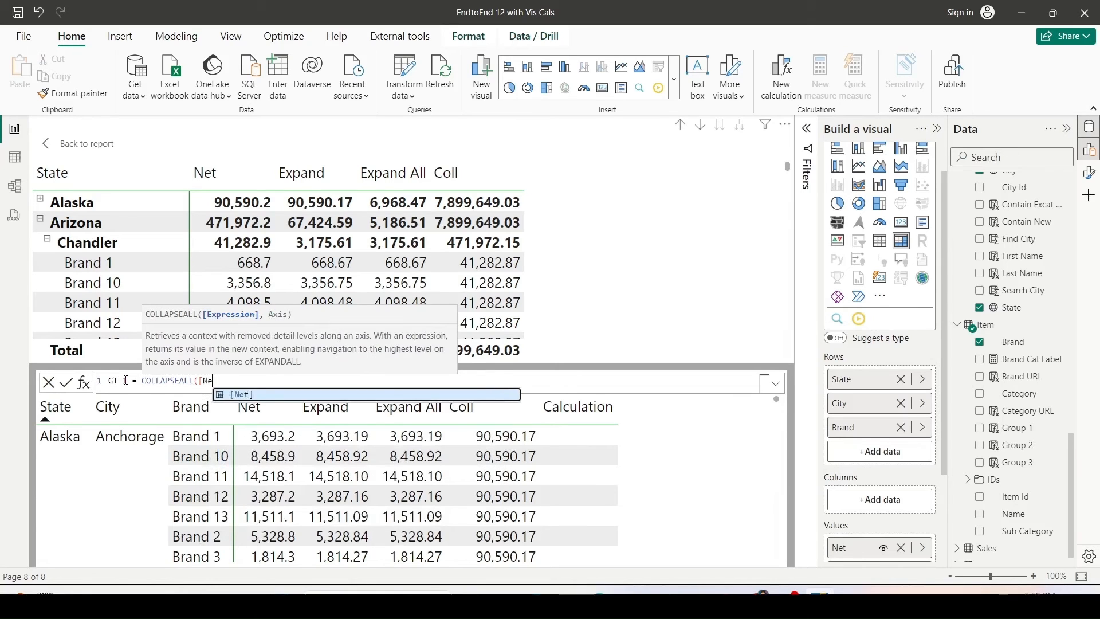
pyautogui.press('Tab')
pyautogui.write(',')
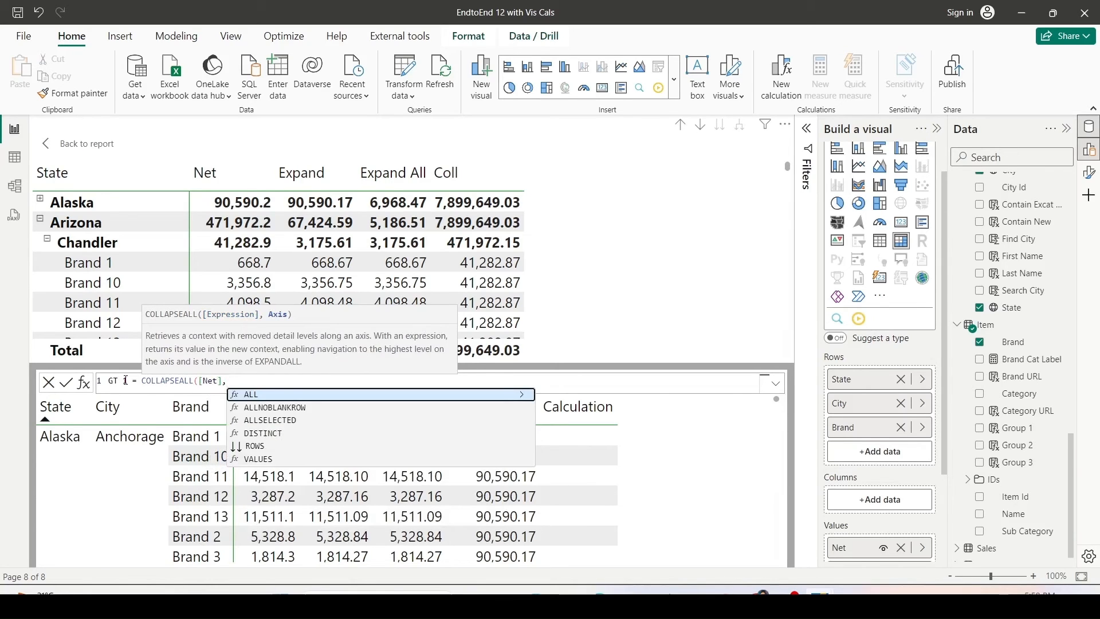
pyautogui.press('Down')
pyautogui.press('Down')
pyautogui.press('Down')
pyautogui.press('Down')
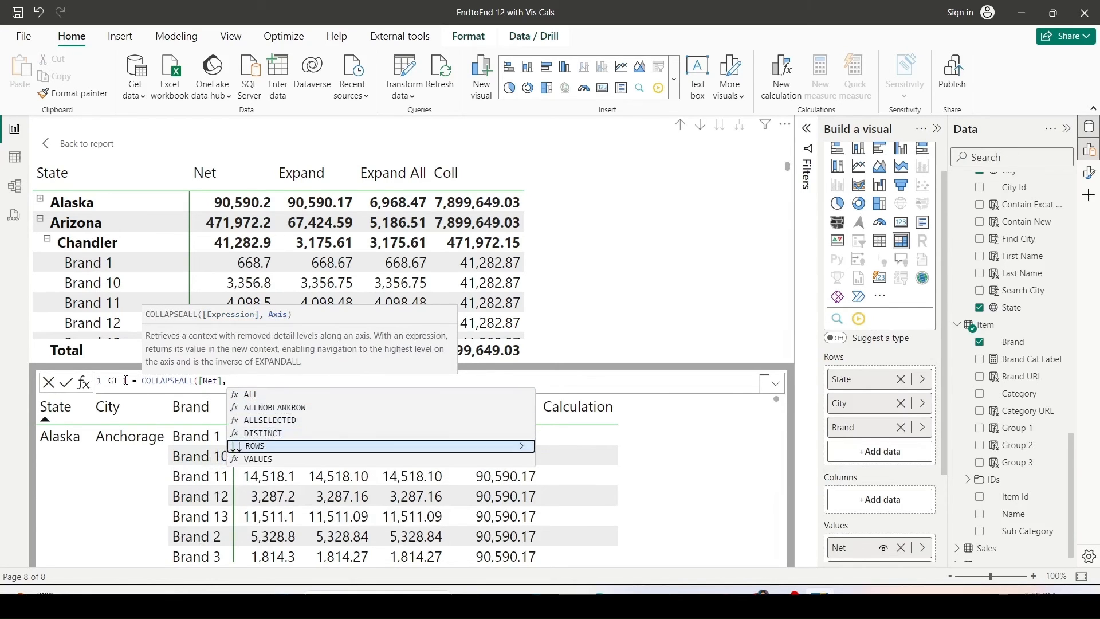
pyautogui.press('Tab')
pyautogui.write(')')
pyautogui.press('Return')
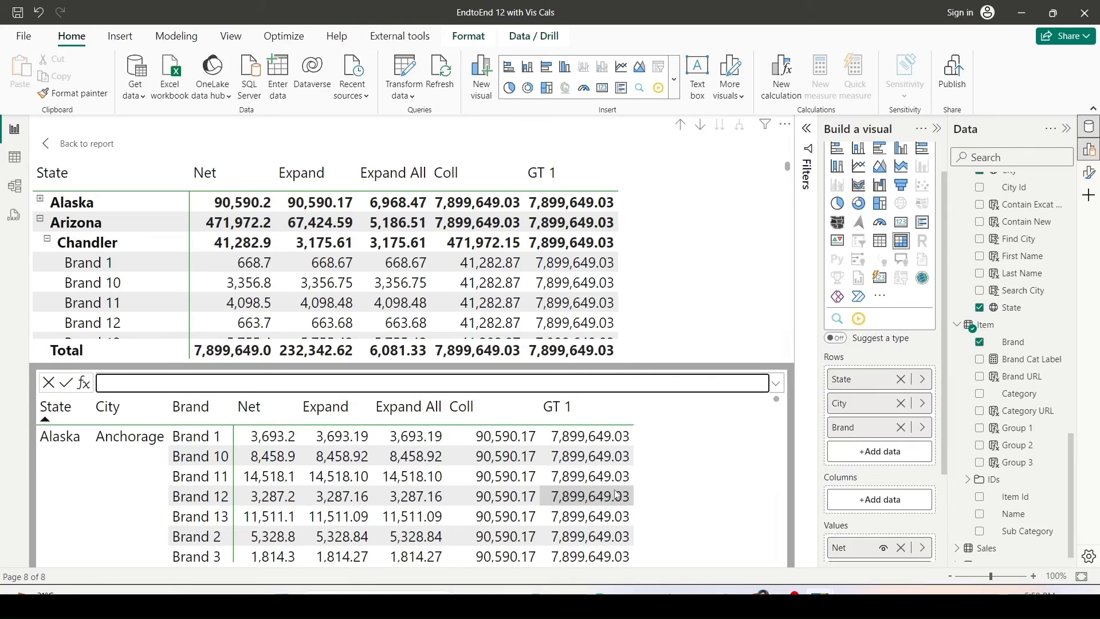
# Return to the report and compare the Coll and GT 1 values on the state, city and brand rows.
pyautogui.scroll(-2, 836, 503)
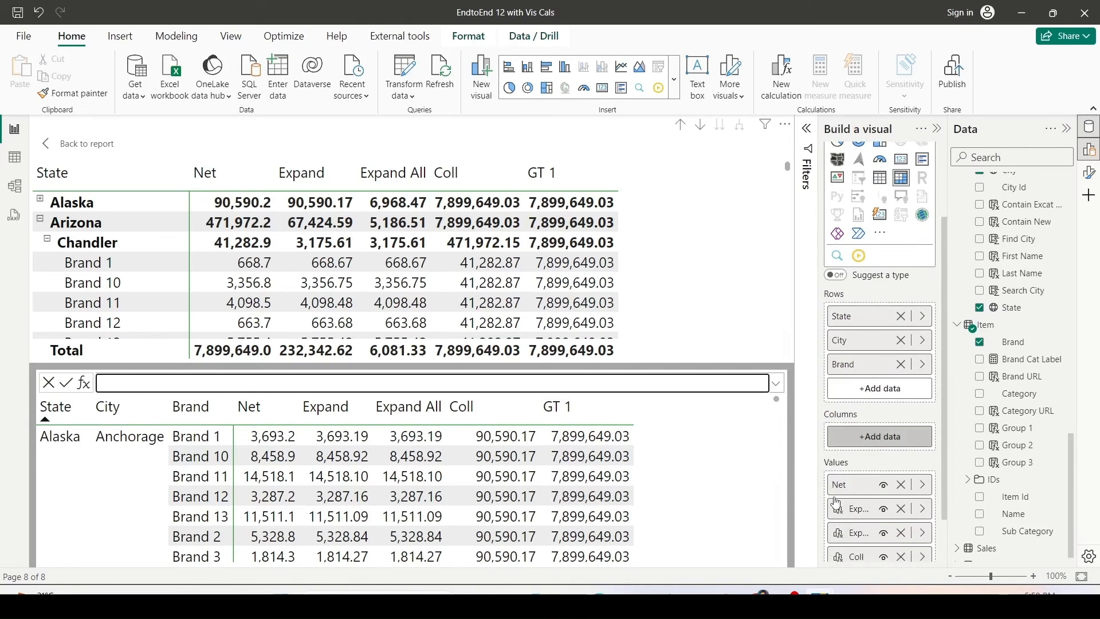
pyautogui.scroll(-2, 835, 503)
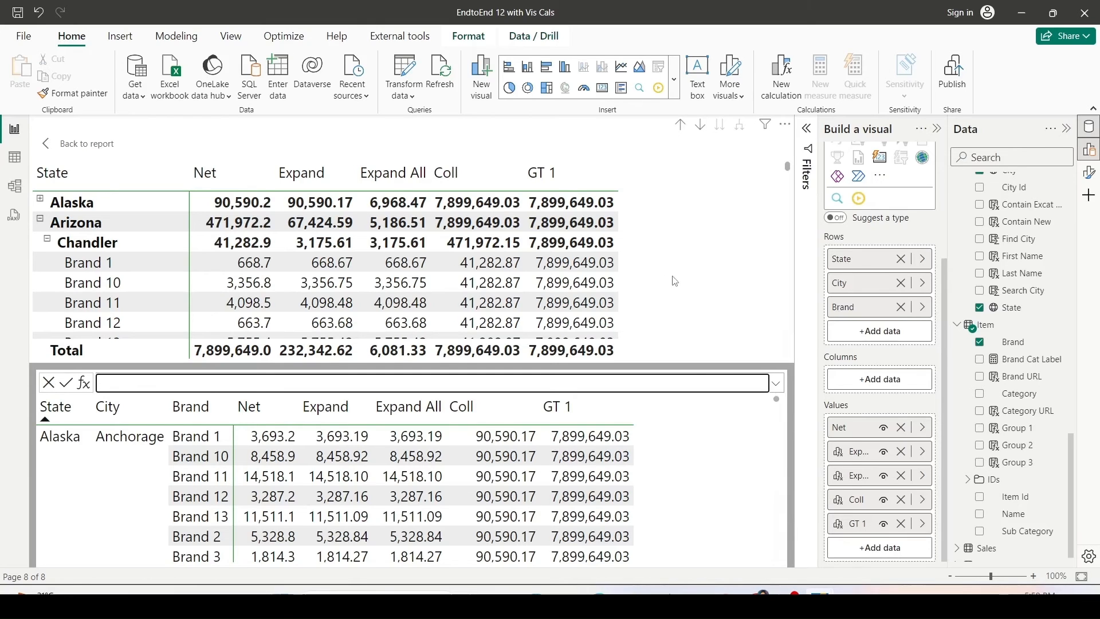
pyautogui.click(65, 147)
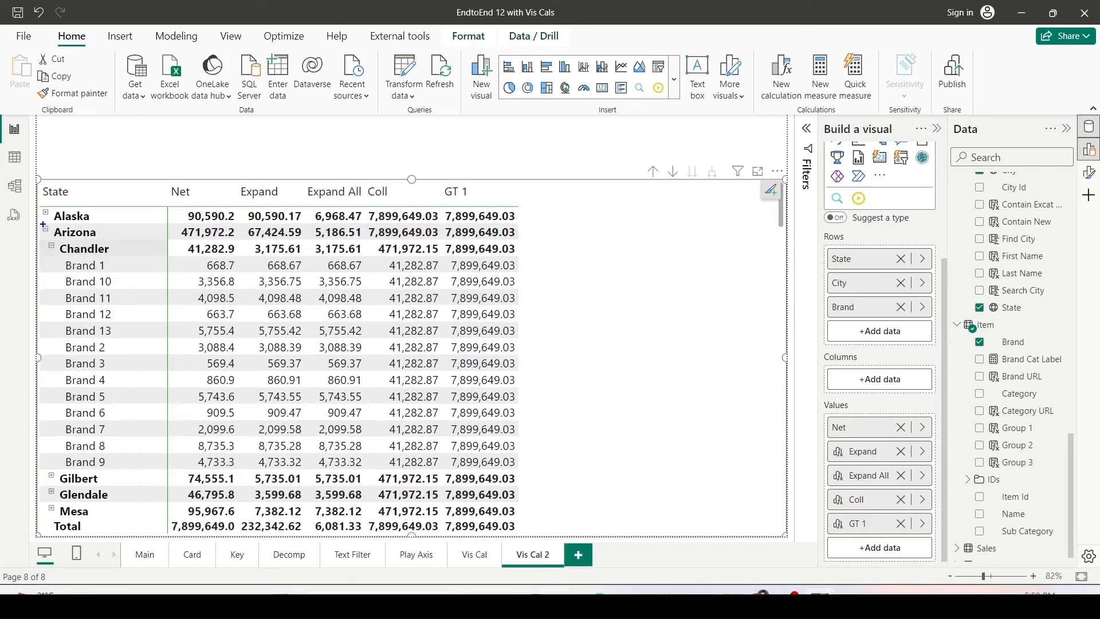
pyautogui.moveTo(43, 224); pyautogui.dragTo(112, 241)
pyautogui.moveTo(38, 244); pyautogui.dragTo(127, 255)
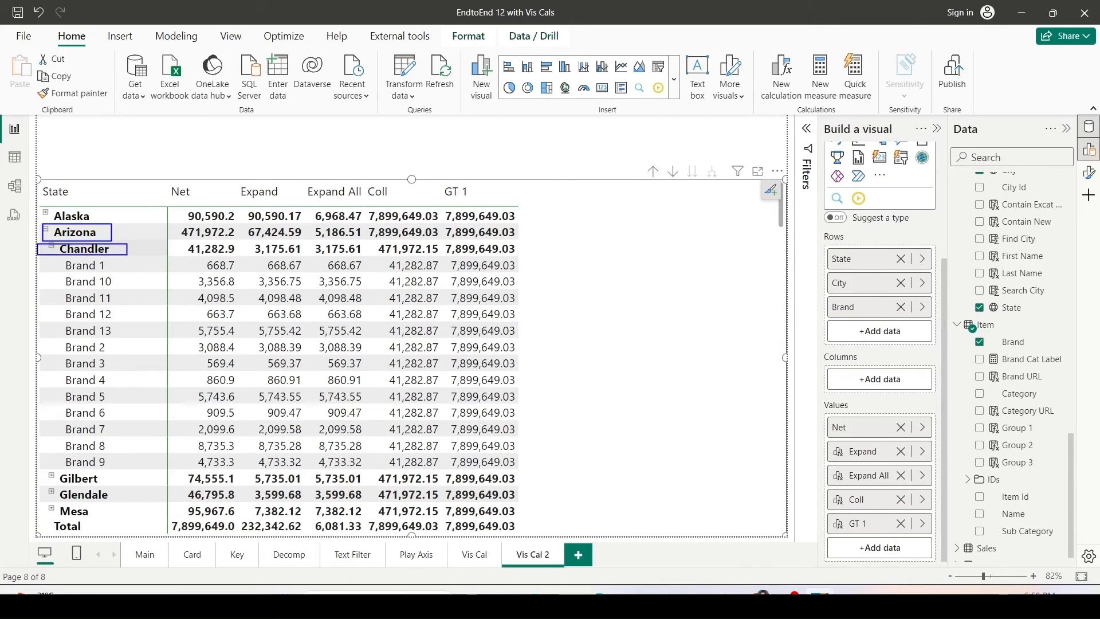
pyautogui.moveTo(51, 261)
pyautogui.mouseDown()
pyautogui.moveTo(153, 444)
pyautogui.moveTo(153, 467)
pyautogui.mouseUp()
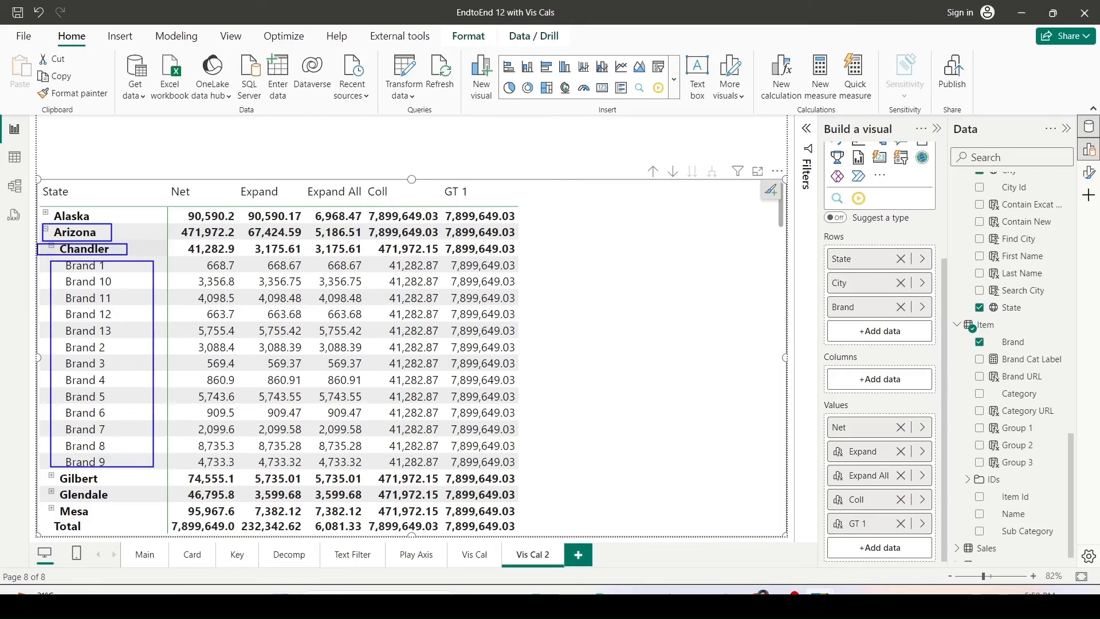
pyautogui.moveTo(176, 242); pyautogui.dragTo(234, 256)
pyautogui.moveTo(383, 262)
pyautogui.mouseDown()
pyautogui.moveTo(448, 436)
pyautogui.moveTo(454, 473)
pyautogui.moveTo(440, 470)
pyautogui.mouseUp()
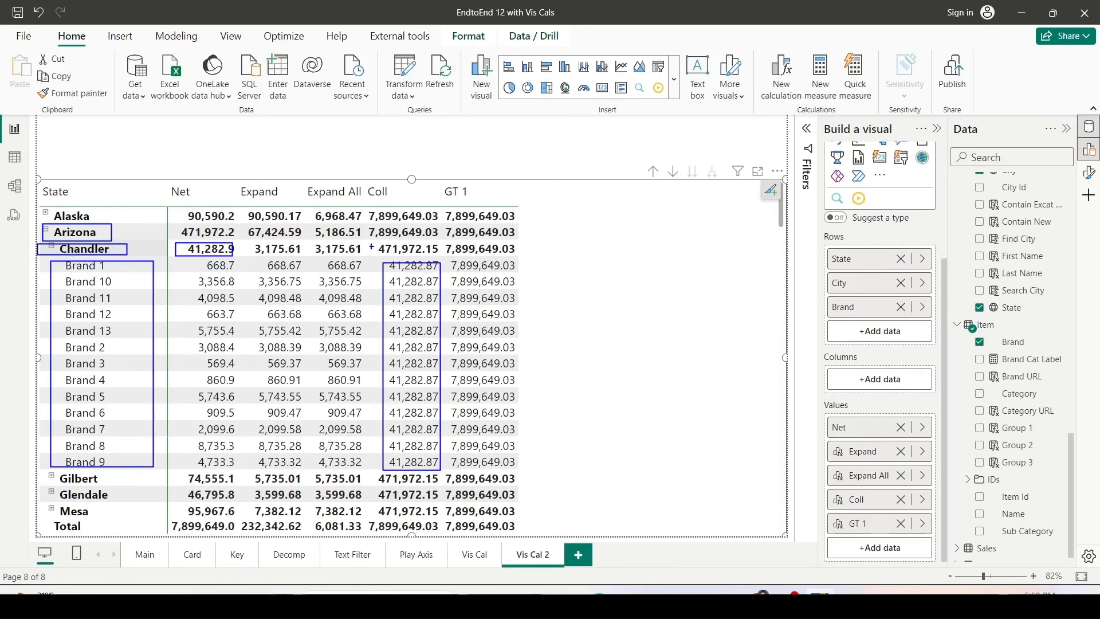
pyautogui.moveTo(174, 226); pyautogui.dragTo(229, 237)
pyautogui.moveTo(375, 246); pyautogui.dragTo(435, 258)
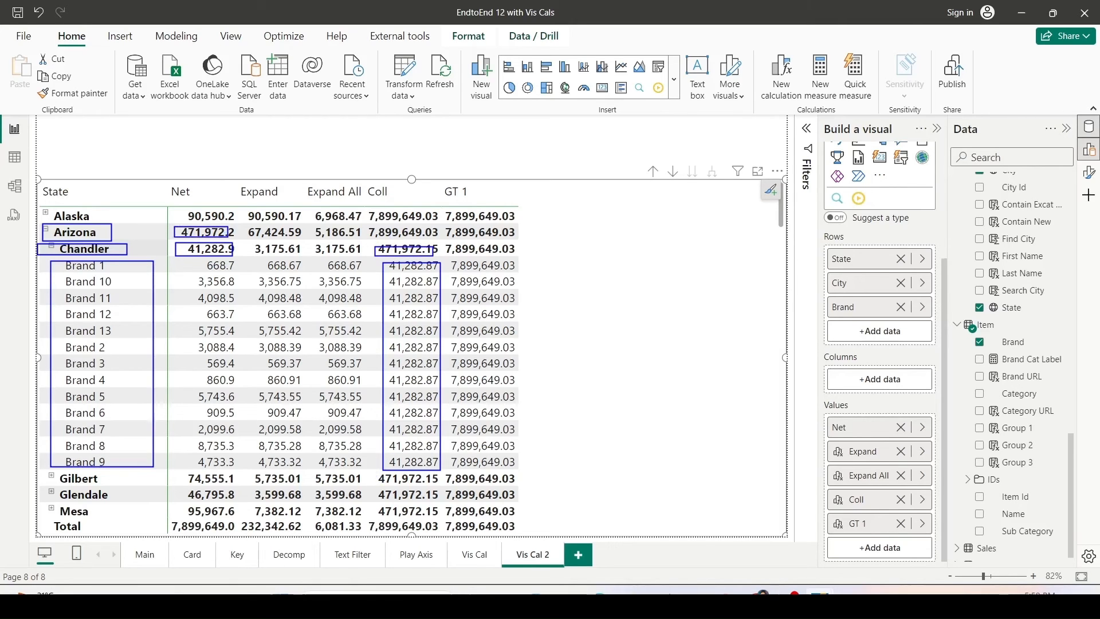
pyautogui.moveTo(376, 472)
pyautogui.mouseDown()
pyautogui.moveTo(433, 480)
pyautogui.moveTo(424, 498)
pyautogui.moveTo(439, 502)
pyautogui.mouseUp()
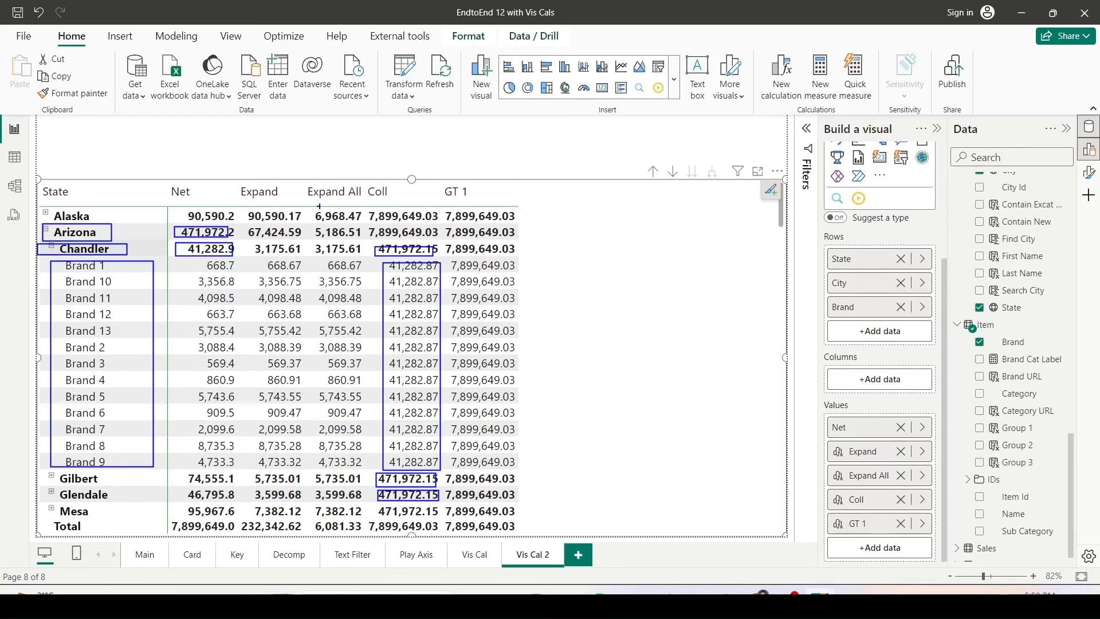
pyautogui.moveTo(364, 224); pyautogui.dragTo(439, 240)
pyautogui.moveTo(446, 243); pyautogui.dragTo(525, 272)
pyautogui.moveTo(448, 276); pyautogui.dragTo(521, 291)
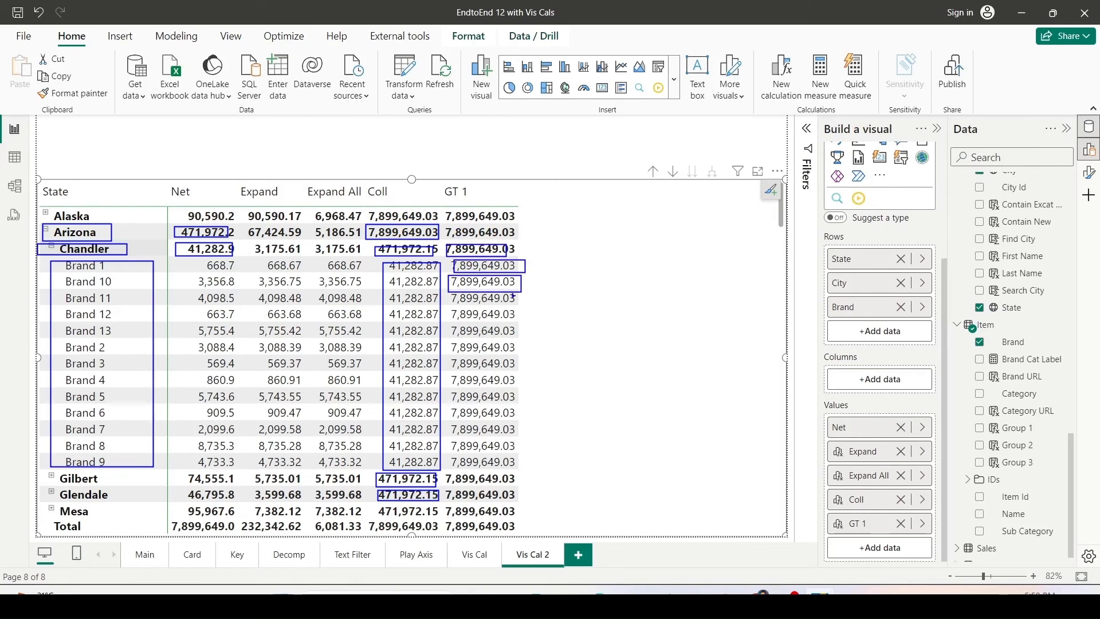
pyautogui.moveTo(443, 293); pyautogui.dragTo(521, 463)
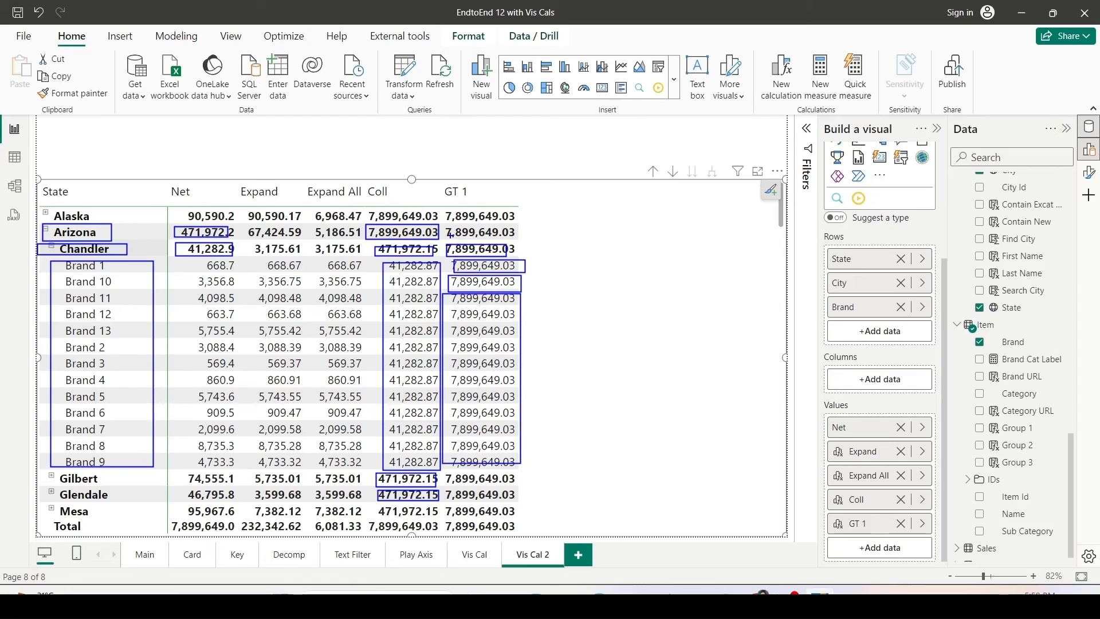
pyautogui.moveTo(445, 227); pyautogui.dragTo(500, 238)
pyautogui.moveTo(445, 208); pyautogui.dragTo(527, 225)
pyautogui.press('Escape')
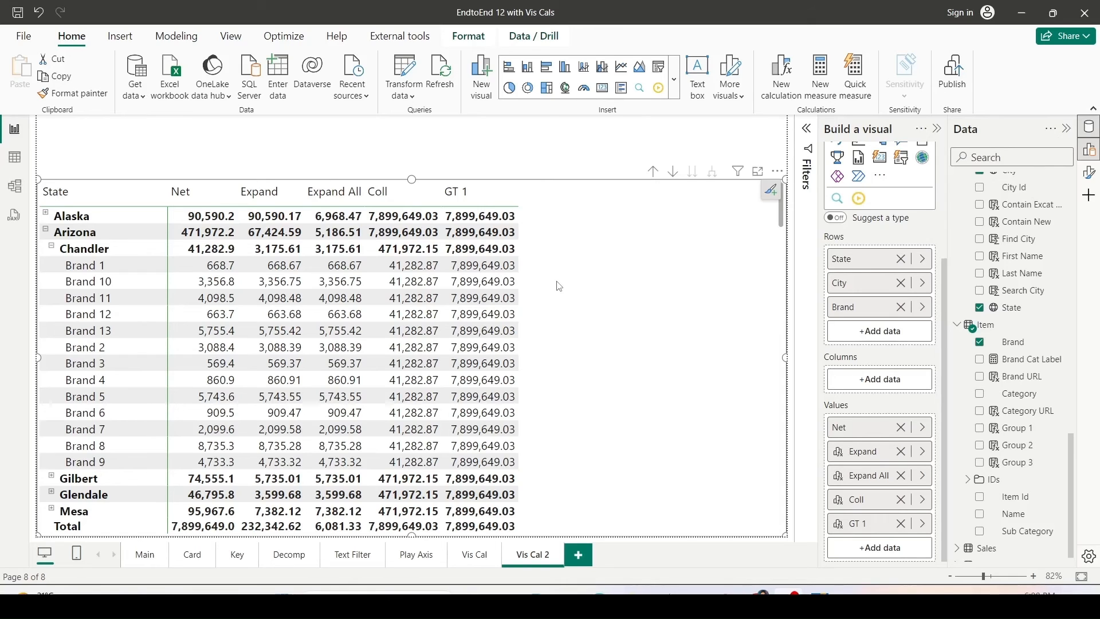
# Add a new report page and place a line chart visual sized to fill most of the page.
pyautogui.click(580, 561)
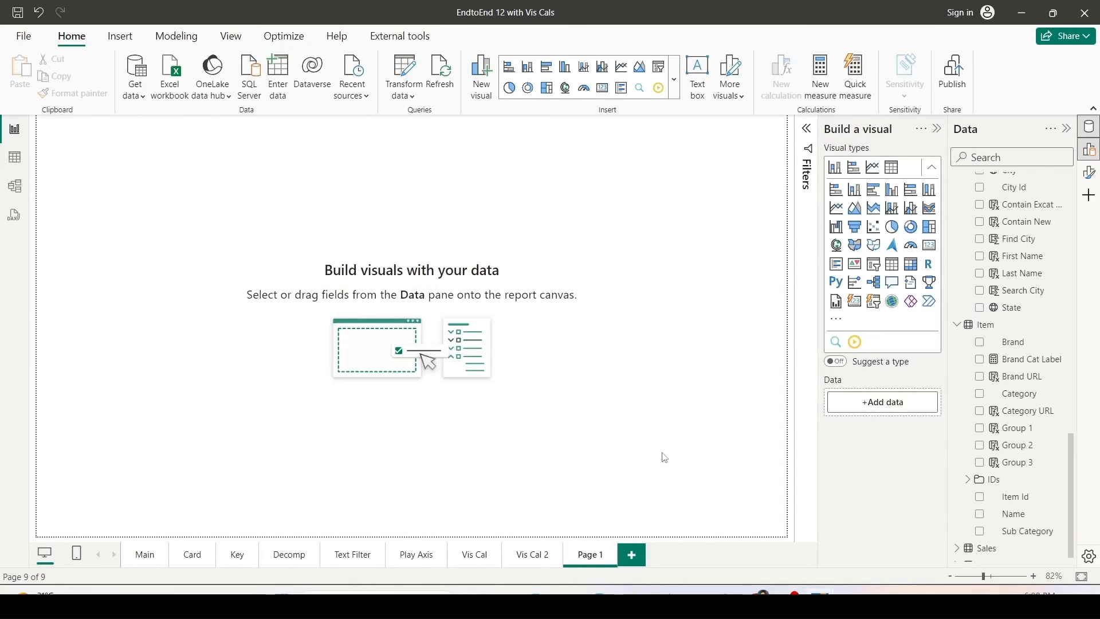
pyautogui.click(837, 207)
pyautogui.moveTo(174, 255); pyautogui.dragTo(785, 514)
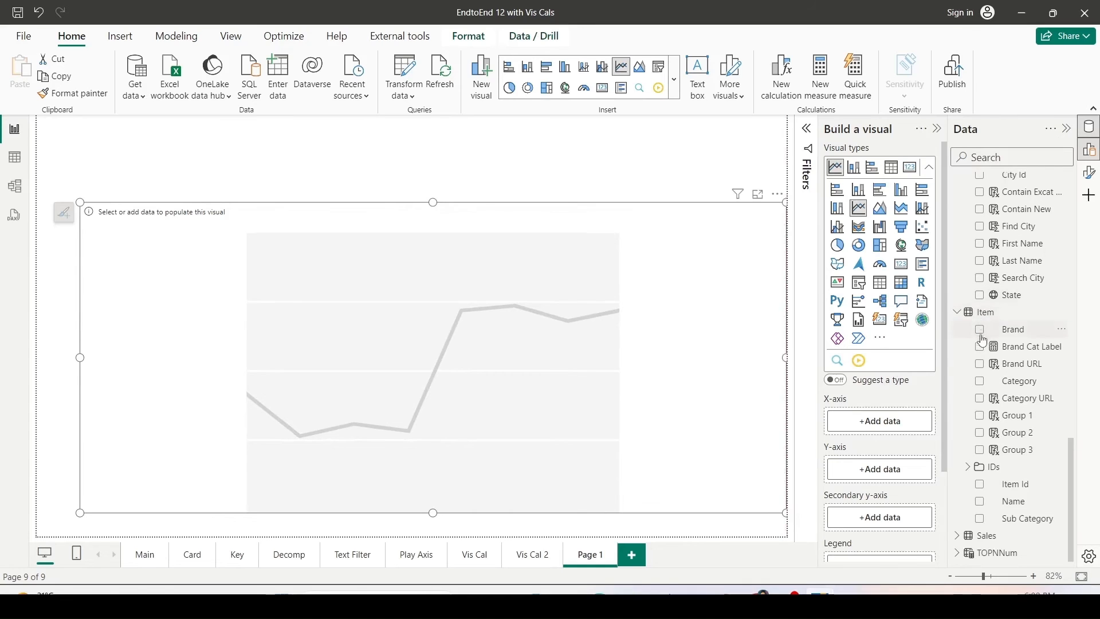
# Add the date table's Year, Qtr and Month fields to the line chart's X-axis.
pyautogui.scroll(10, 985, 332)
pyautogui.scroll(6, 984, 332)
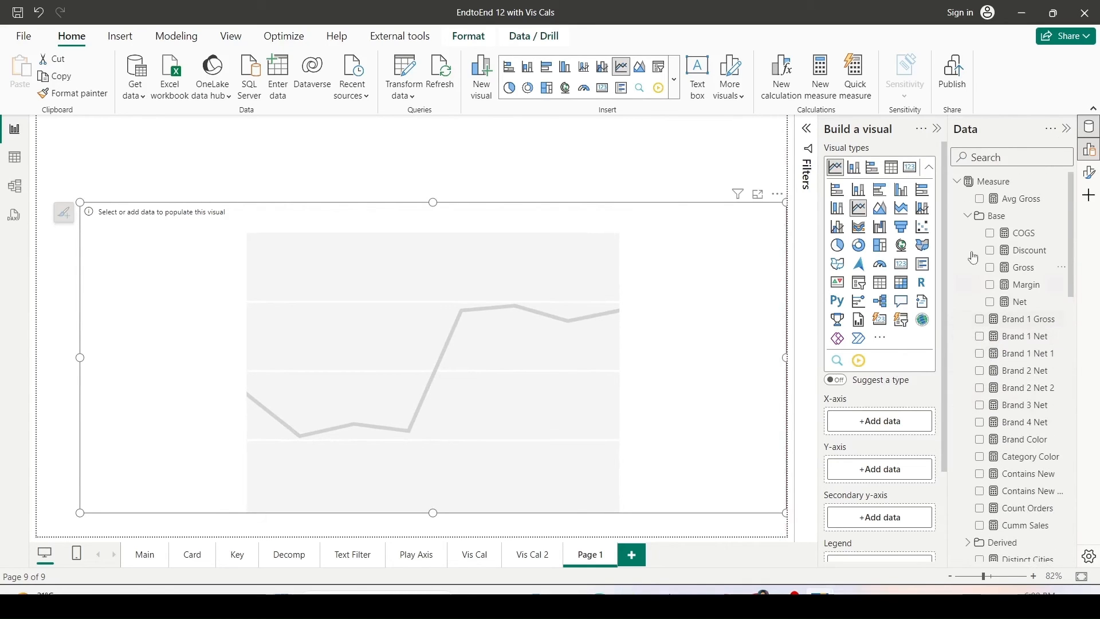
pyautogui.click(957, 183)
pyautogui.scroll(-4, 997, 343)
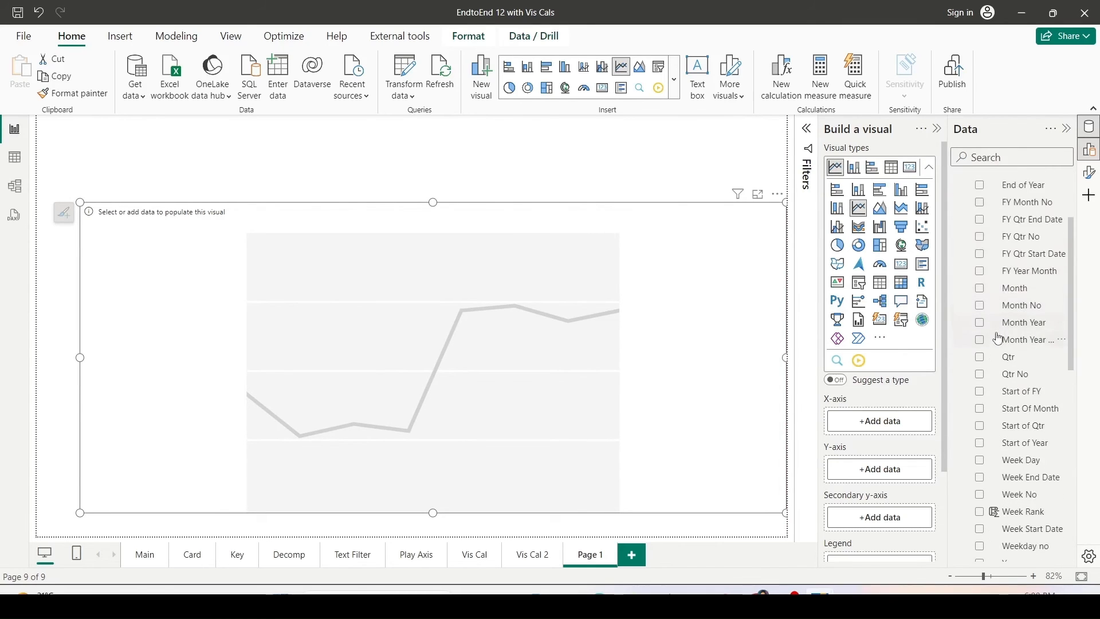
pyautogui.moveTo(1012, 504); pyautogui.dragTo(883, 429)
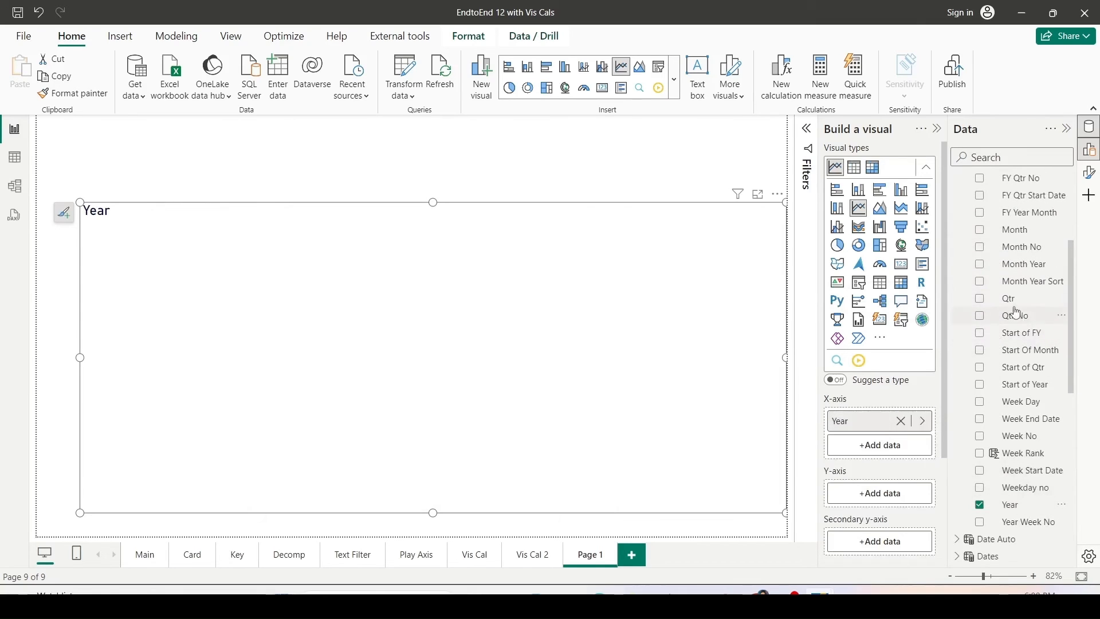
pyautogui.moveTo(1011, 301); pyautogui.dragTo(880, 447)
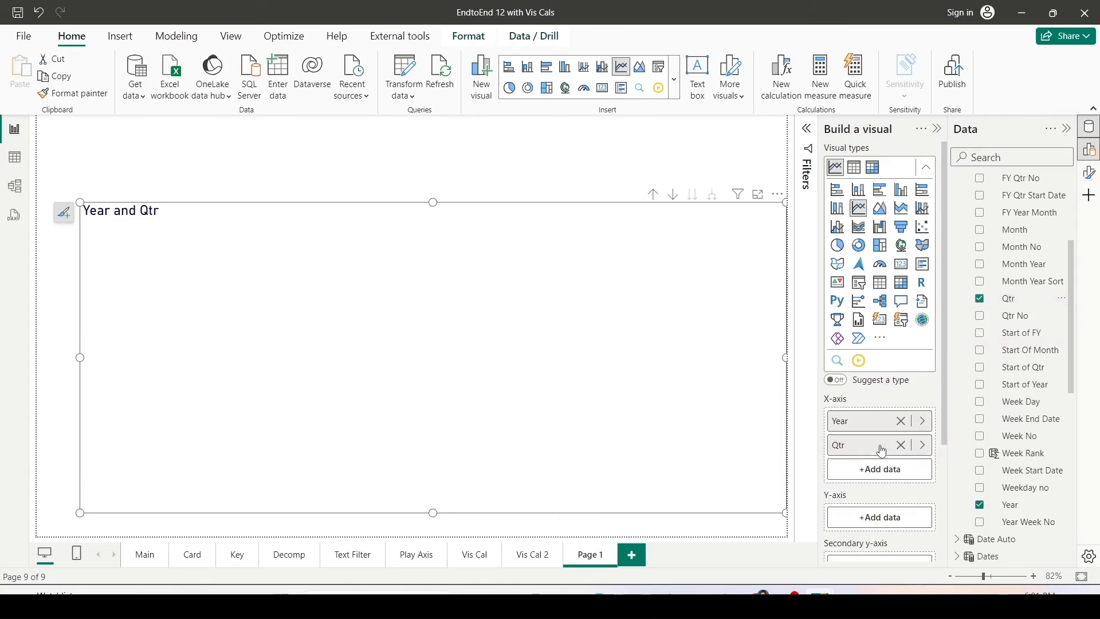
pyautogui.scroll(5, 1017, 321)
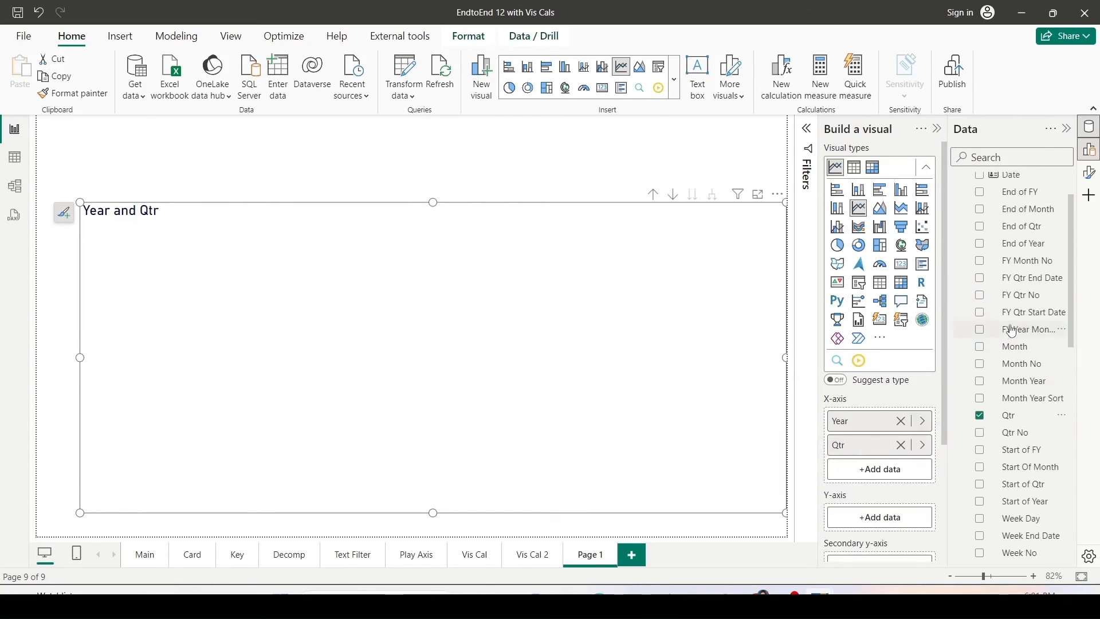
pyautogui.scroll(-3, 1013, 330)
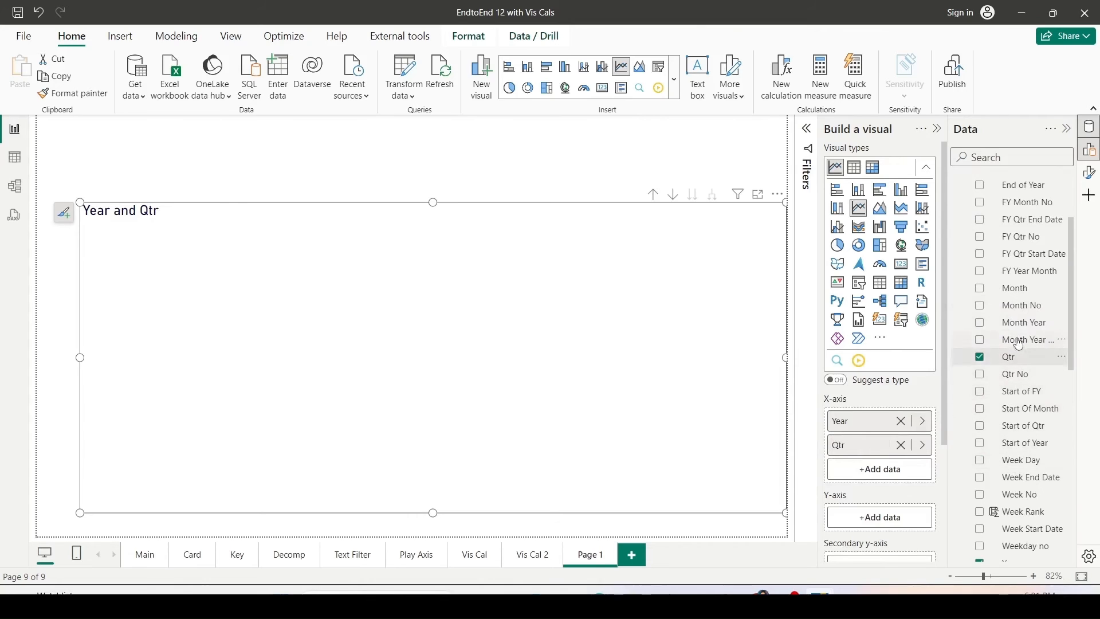
pyautogui.moveTo(1014, 293); pyautogui.dragTo(880, 468)
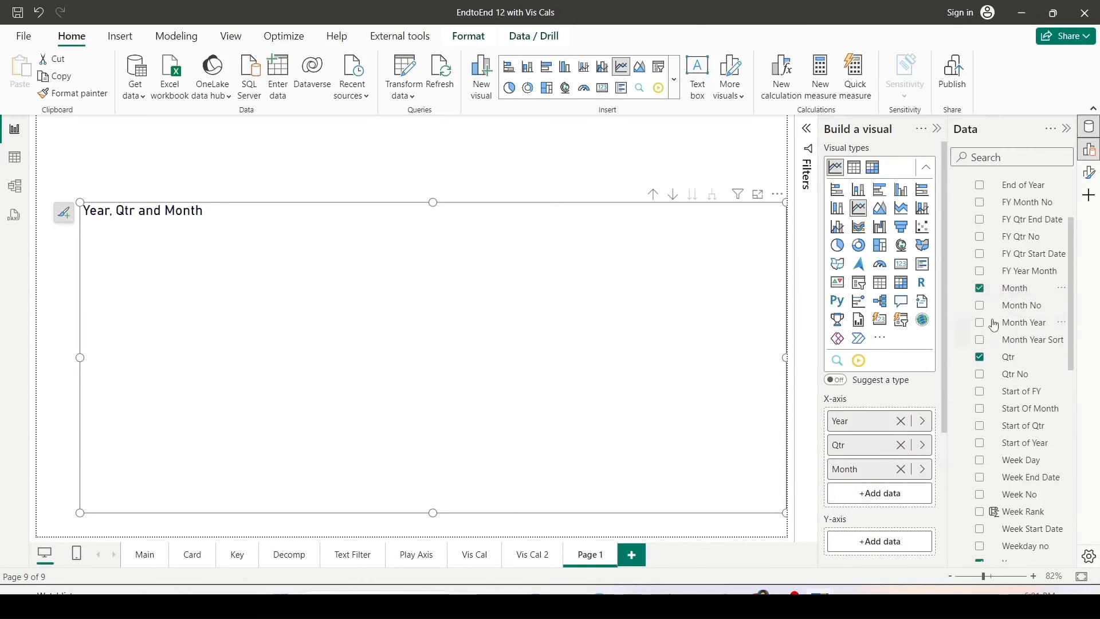
# Add the Net measure to the chart's Y-axis and widen the chart to the page's left edge.
pyautogui.scroll(3, 994, 310)
pyautogui.click(965, 181)
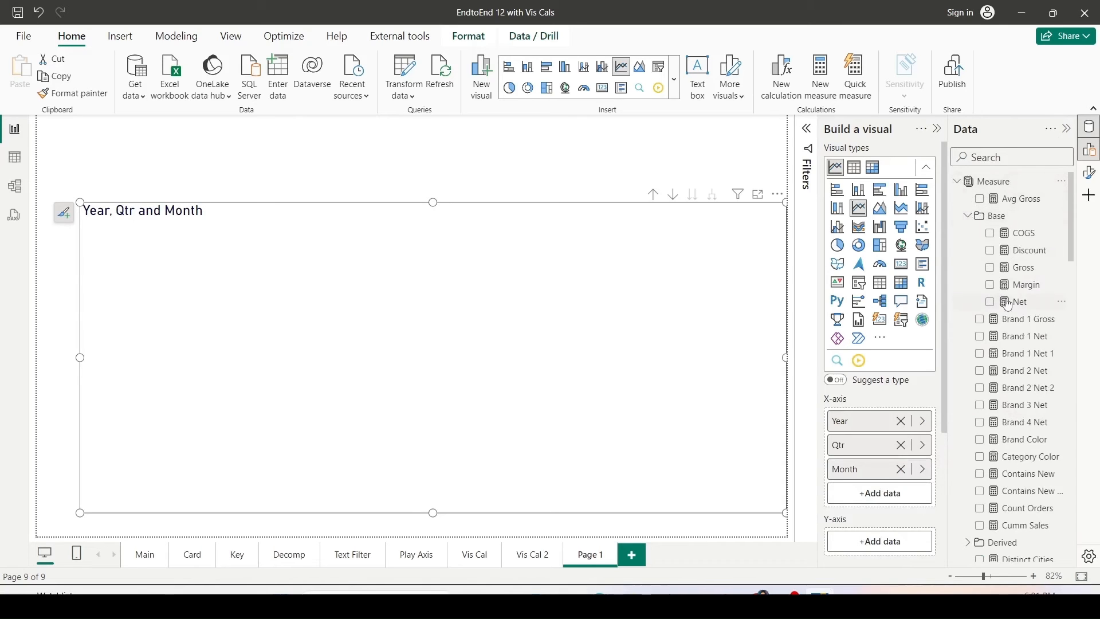
pyautogui.moveTo(1012, 302); pyautogui.dragTo(881, 549)
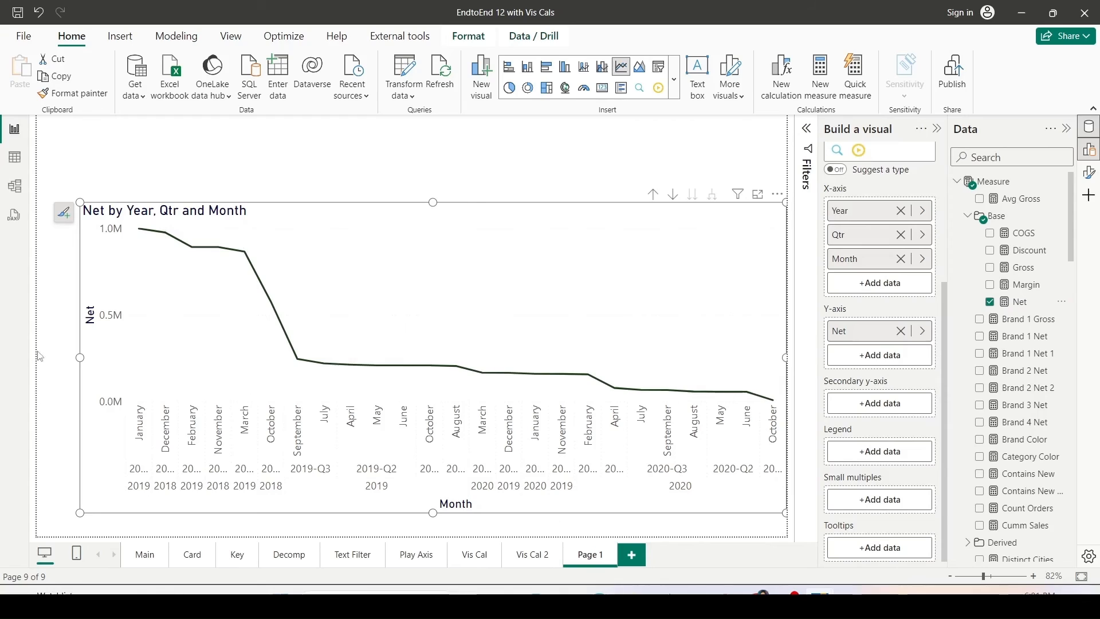
pyautogui.moveTo(81, 358); pyautogui.dragTo(5, 368)
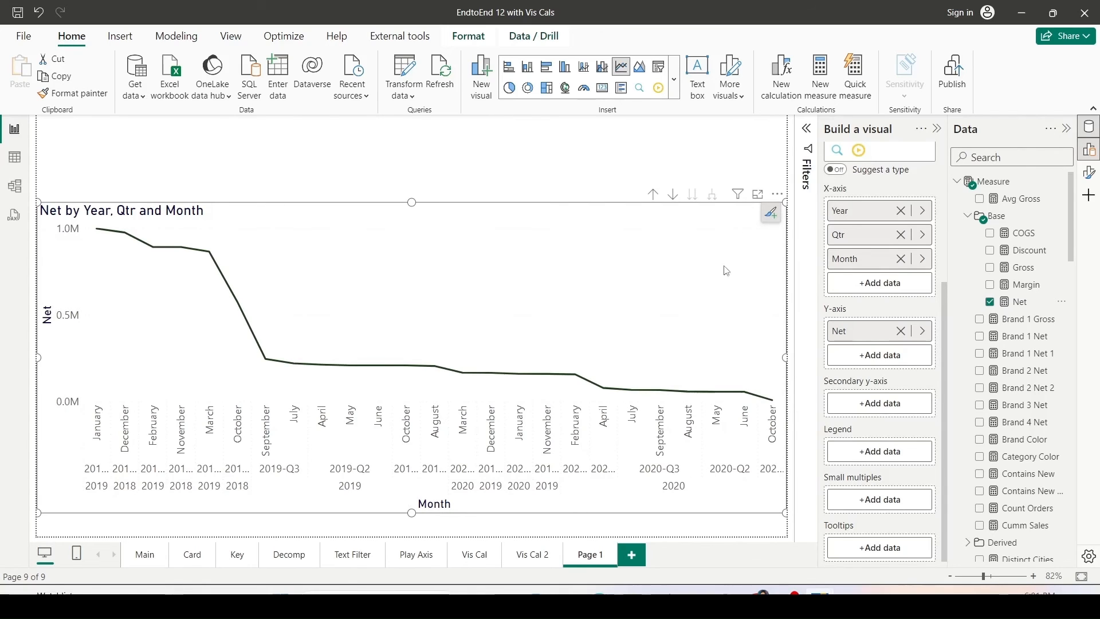
# Sort the line chart's axis by Year Qtr Month.
pyautogui.click(777, 194)
pyautogui.moveTo(837, 279)
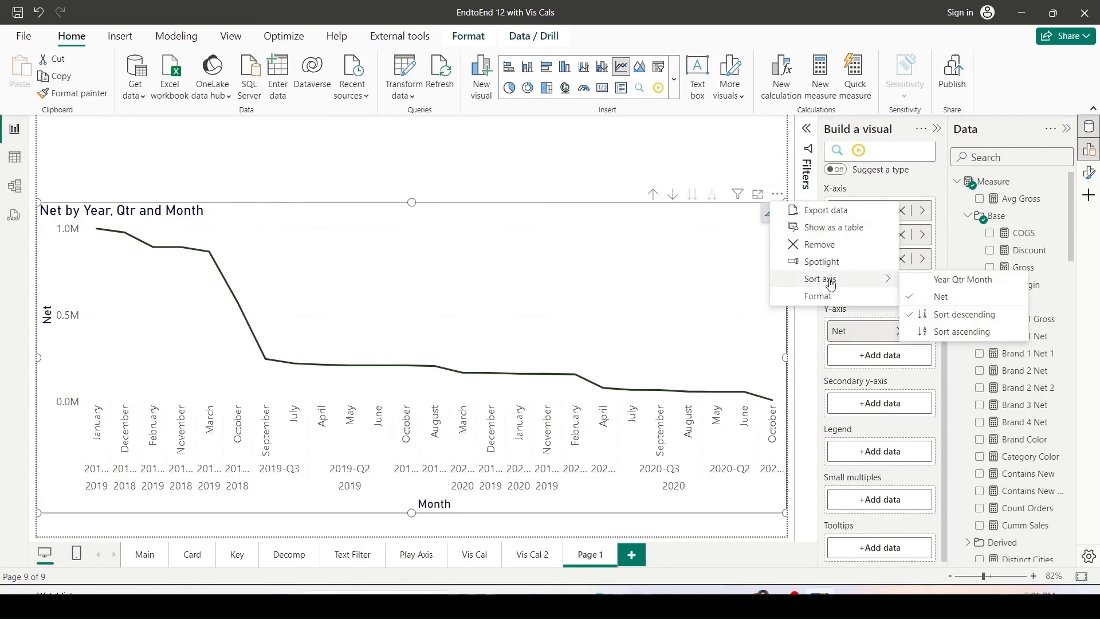
pyautogui.click(935, 281)
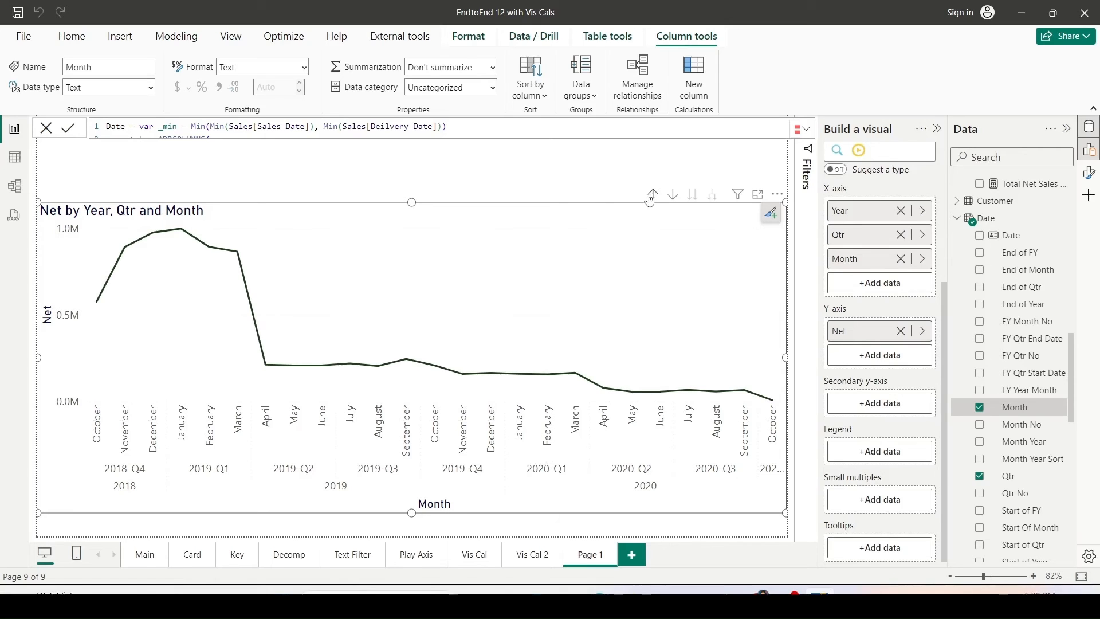
# Add a visual calculation named RT = RUNNINGSUM([Net]) to the line chart and return to the report.
pyautogui.click(72, 37)
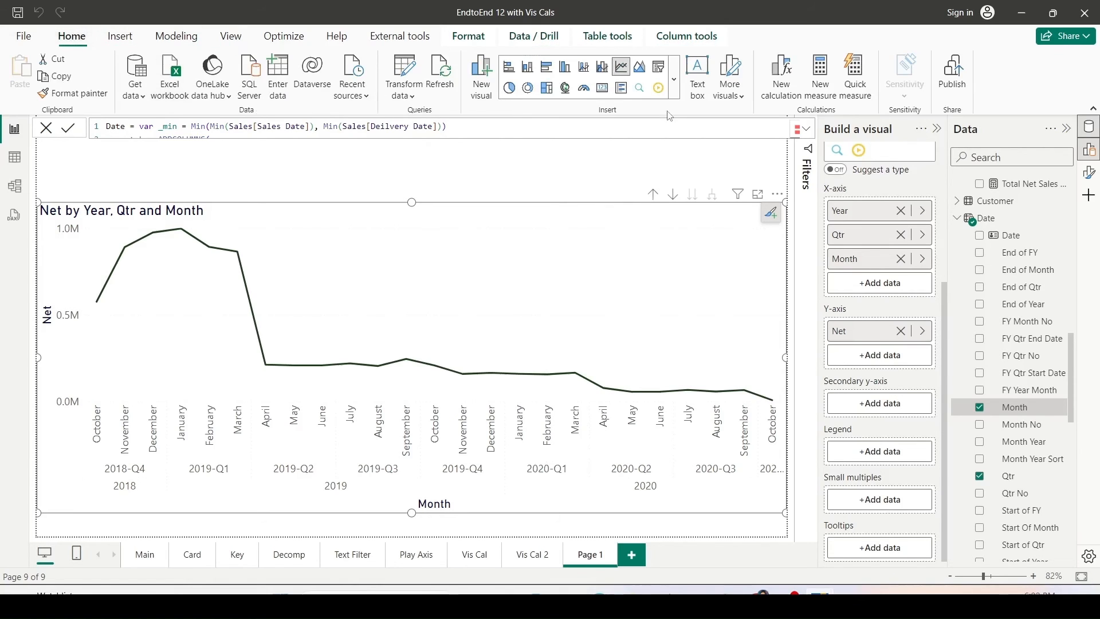
pyautogui.click(783, 80)
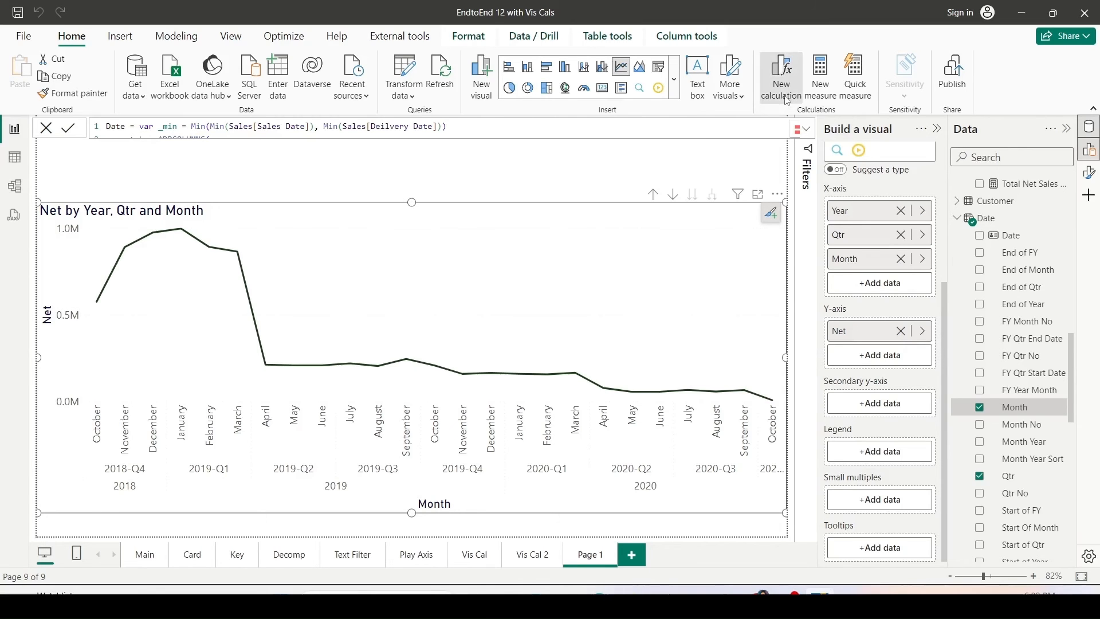
pyautogui.click(182, 382)
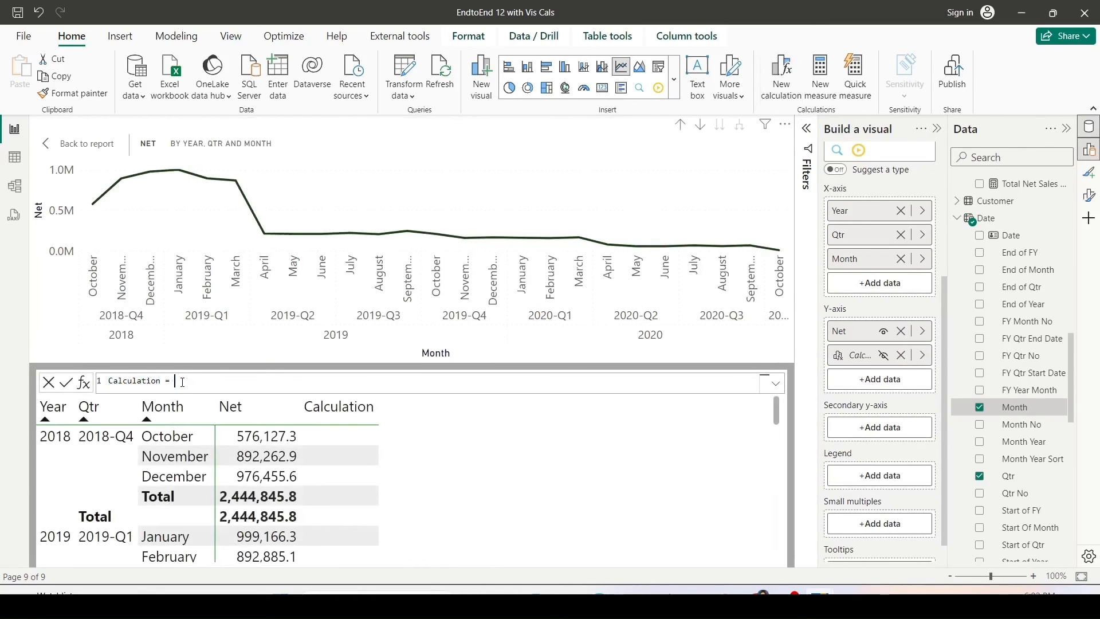
pyautogui.write('Run')
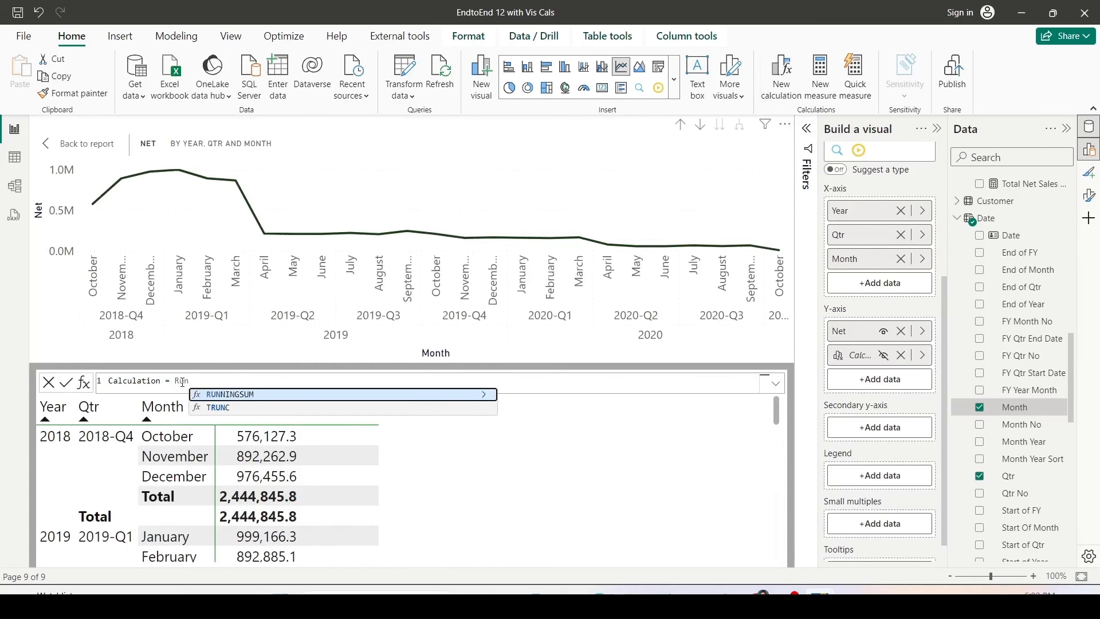
pyautogui.press('Tab')
pyautogui.write('[Ne')
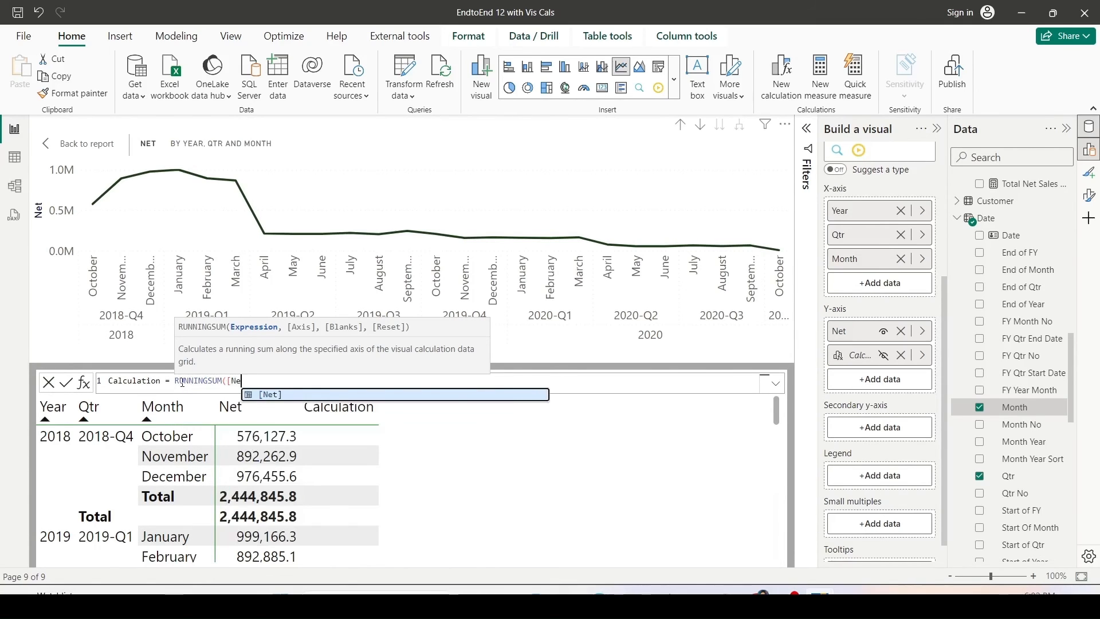
pyautogui.press('Tab')
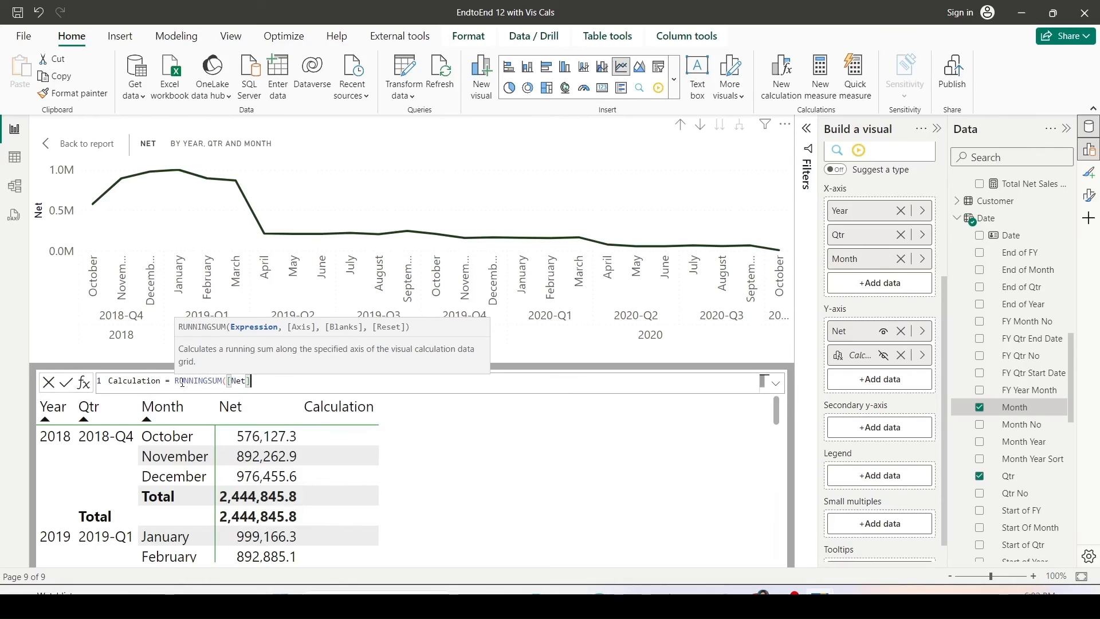
pyautogui.write(')')
pyautogui.doubleClick(138, 383)
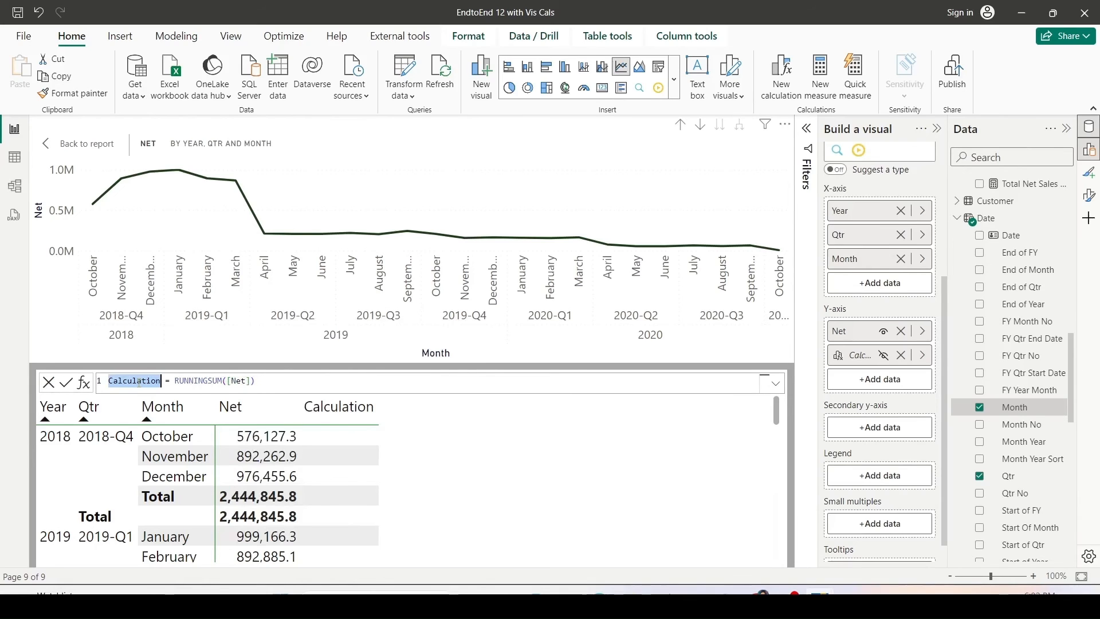
pyautogui.write('RT')
pyautogui.press('Return')
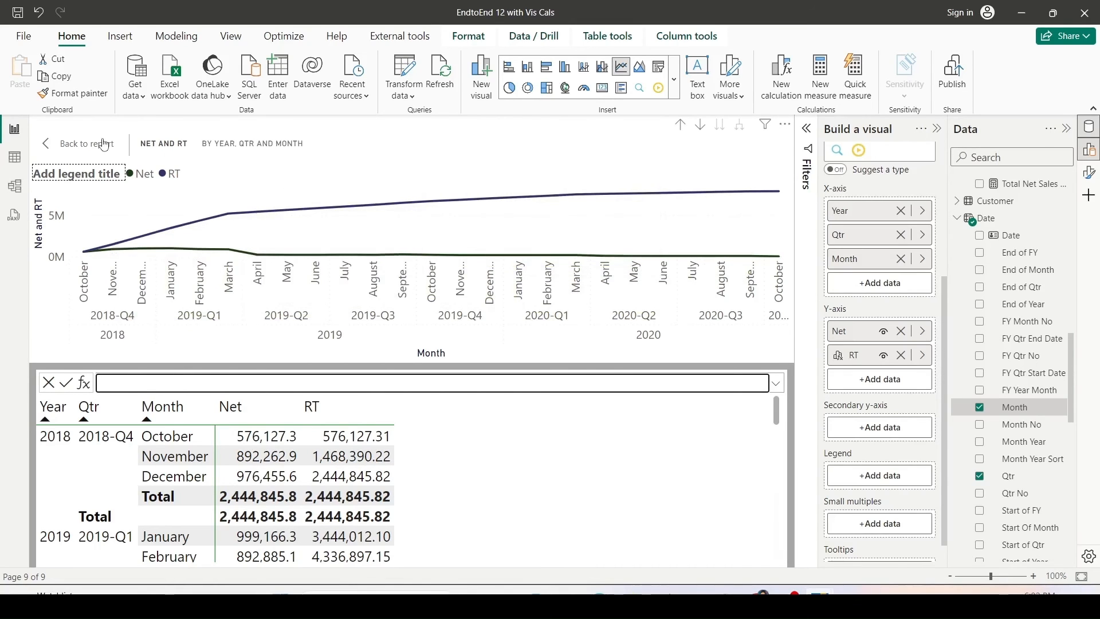
pyautogui.click(86, 143)
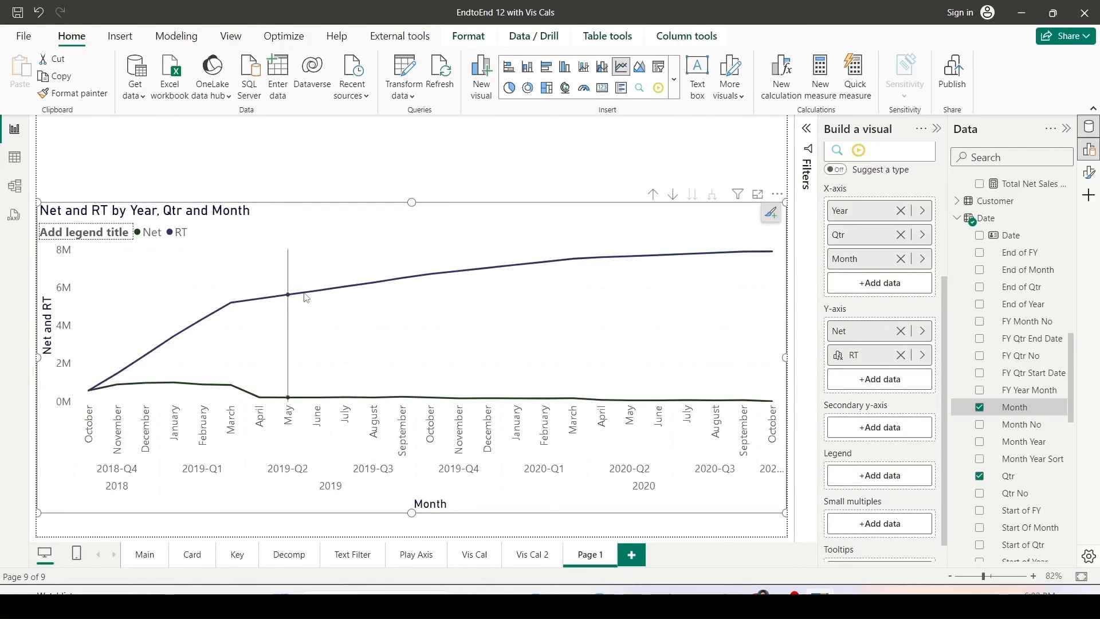
# Edit the RT calculation to RUNNINGSUM([Net],ROWS,HIGHESTPARENT) so the running sum resets at the top level.
pyautogui.moveTo(727, 260)
pyautogui.click(924, 357)
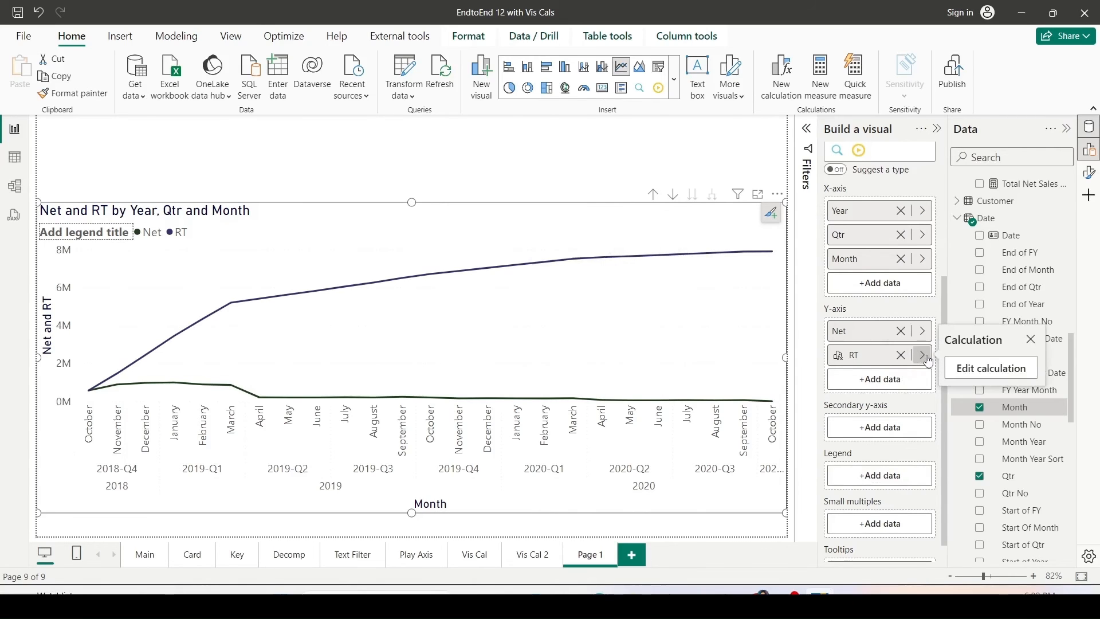
pyautogui.click(981, 368)
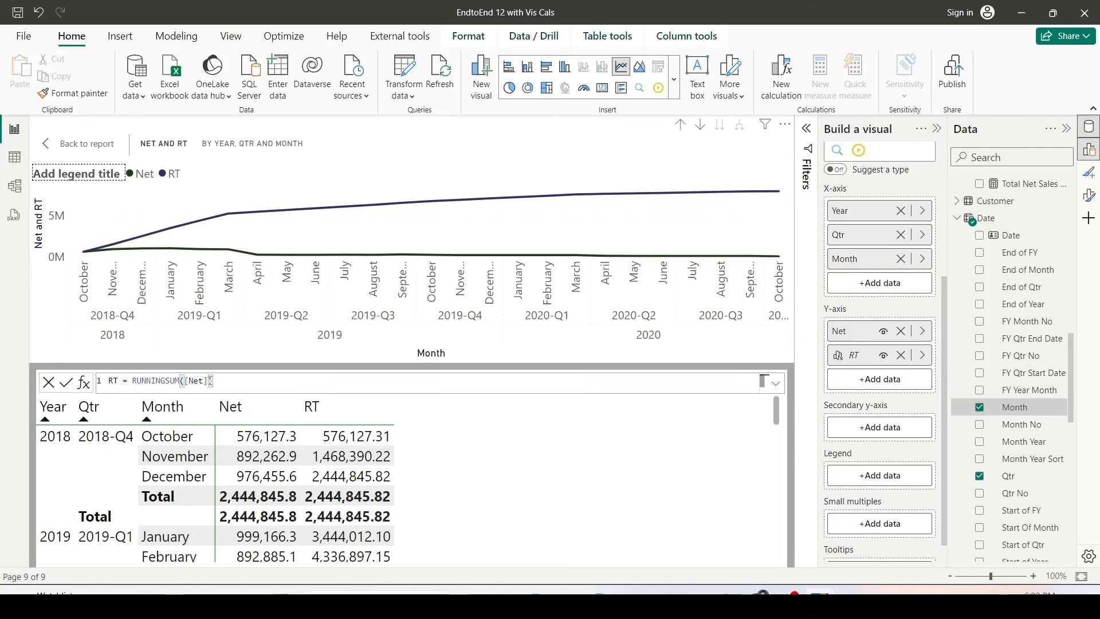
pyautogui.click(210, 380)
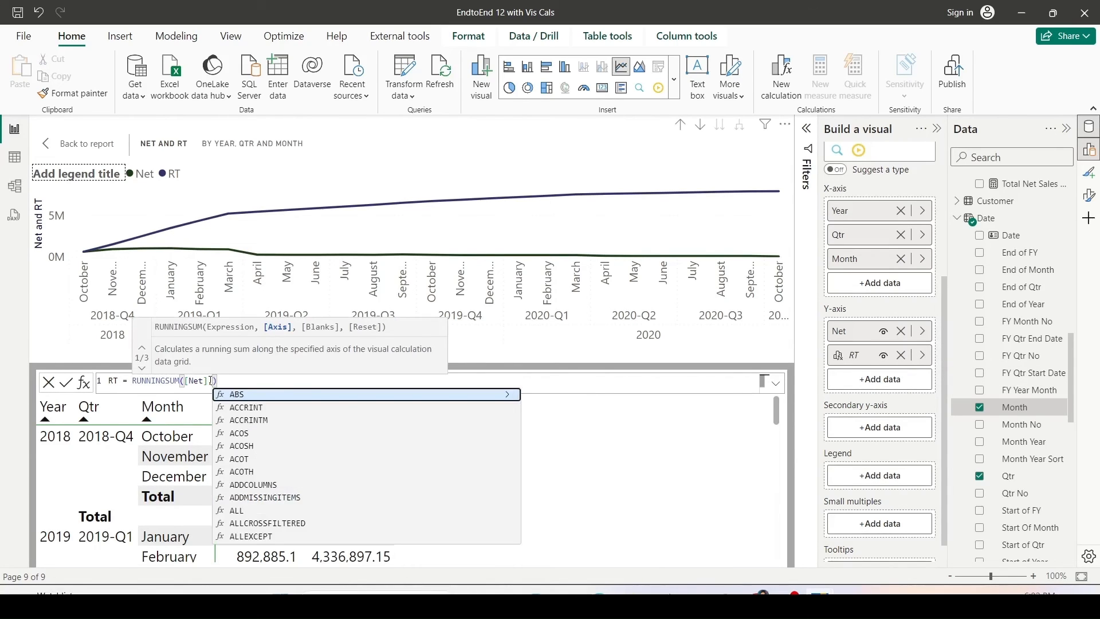
pyautogui.write('RO')
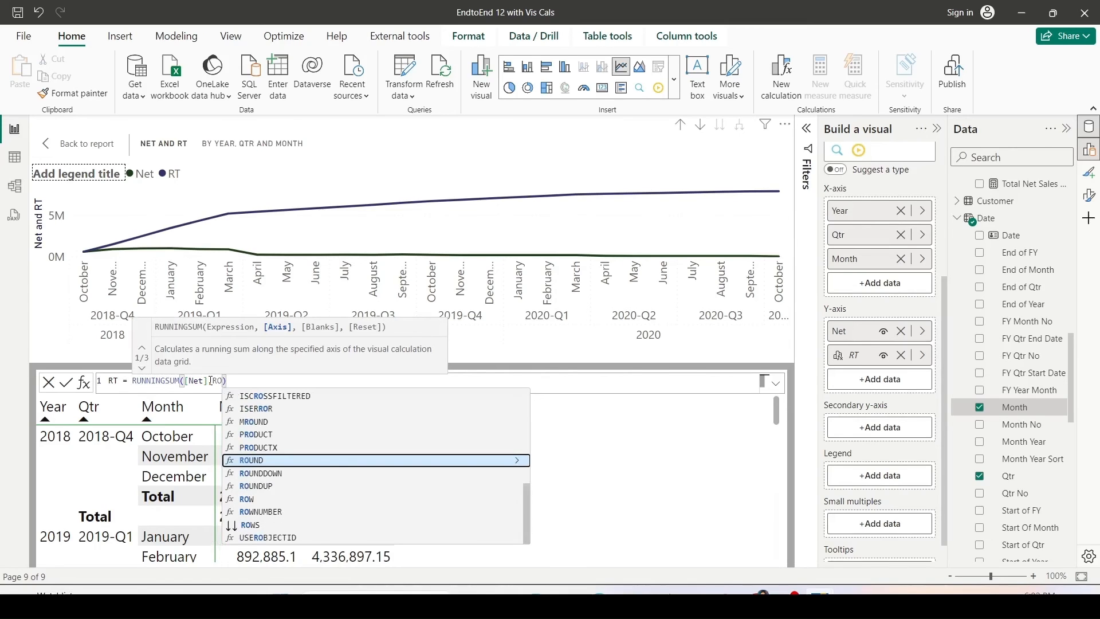
pyautogui.press('Down')
pyautogui.press('Down')
pyautogui.press('Down')
pyautogui.press('Down')
pyautogui.press('Down')
pyautogui.press('Tab')
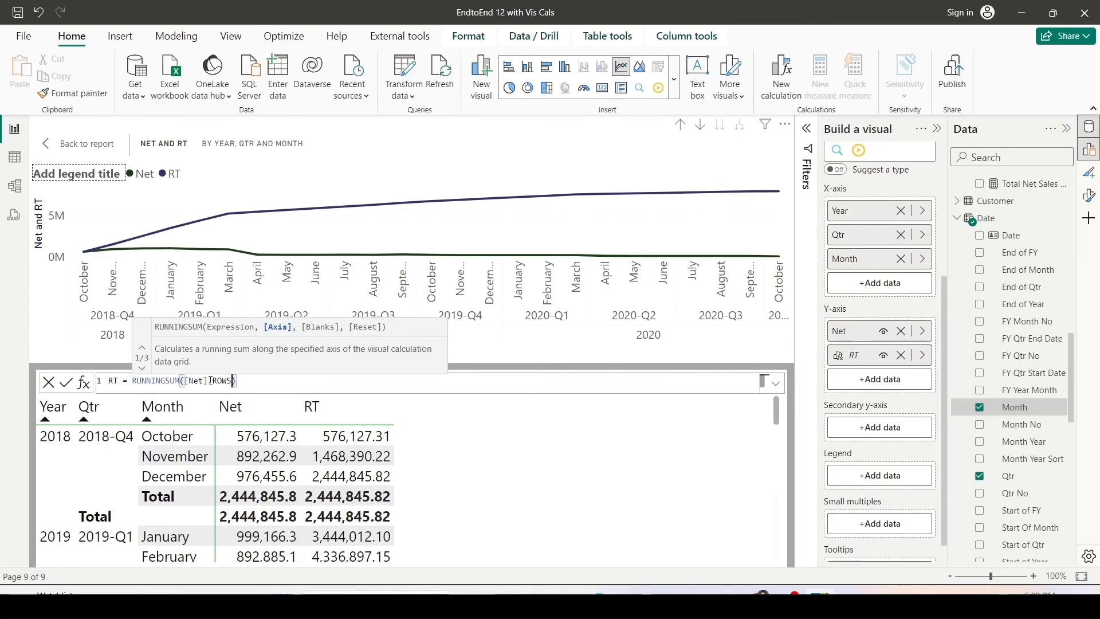
pyautogui.write(',')
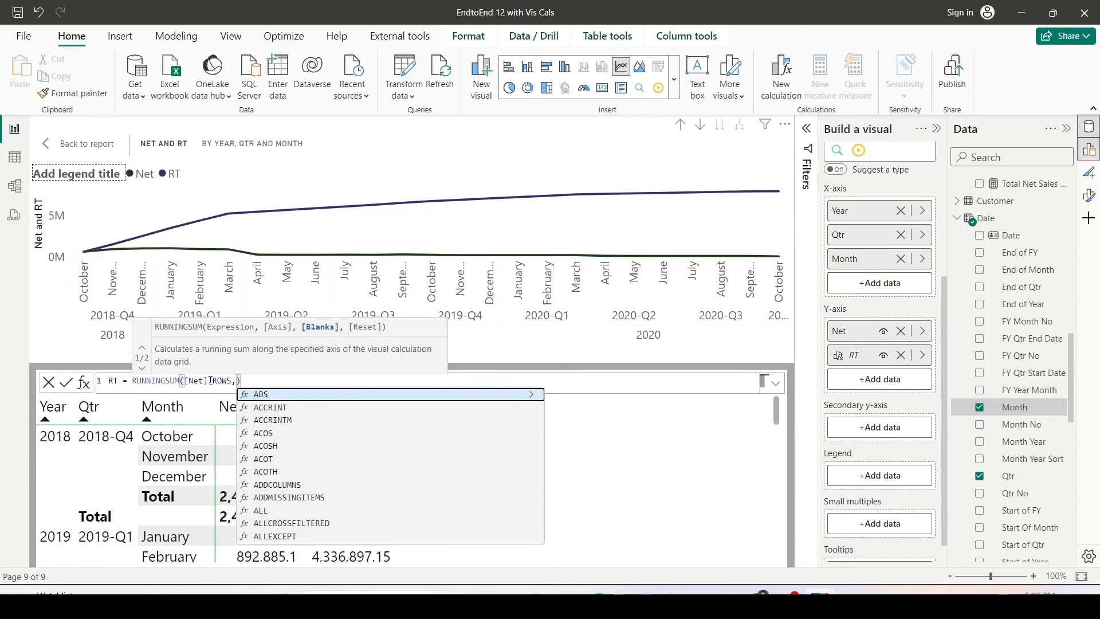
pyautogui.write('HIGHESTPARENT')
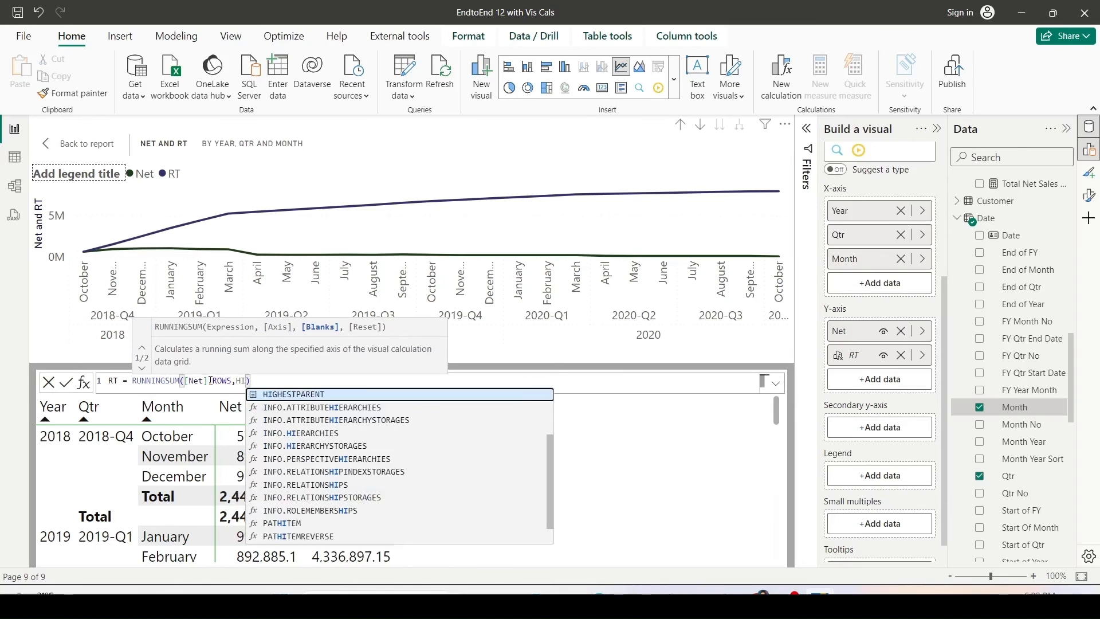
pyautogui.press('Tab')
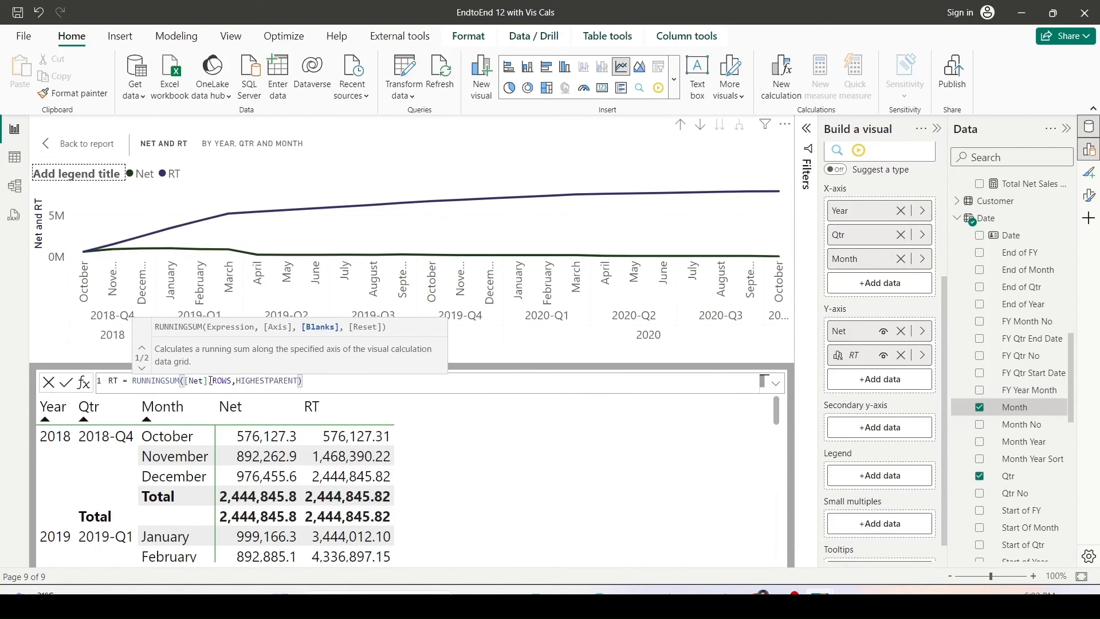
pyautogui.press('Return')
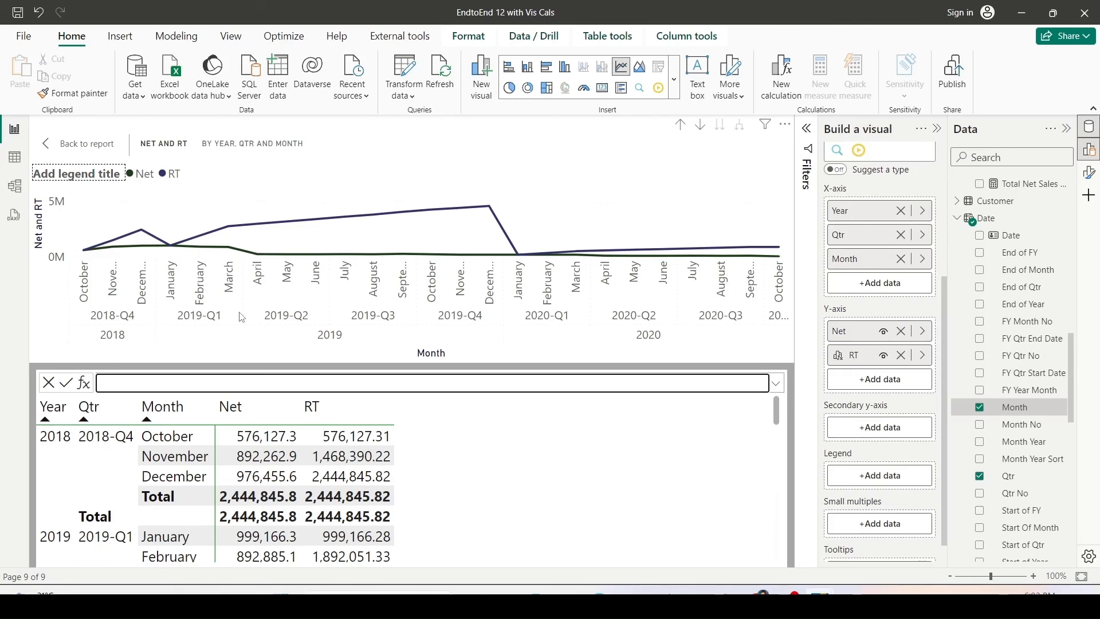
# Return to the report and examine where the RT line resets along the chart.
pyautogui.click(80, 143)
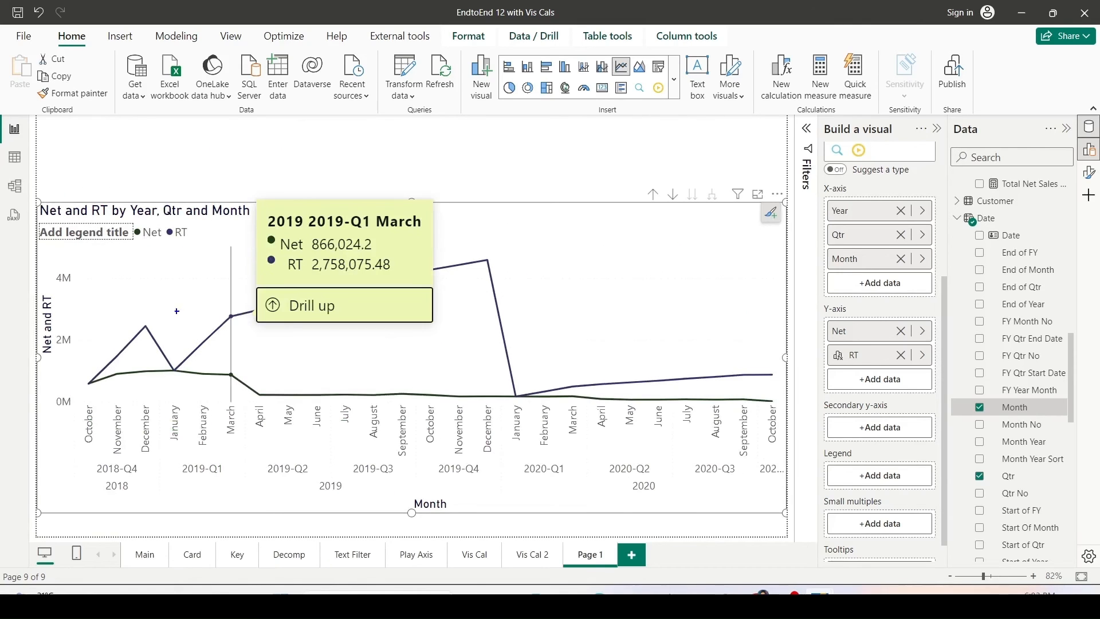
pyautogui.moveTo(161, 320); pyautogui.dragTo(192, 416)
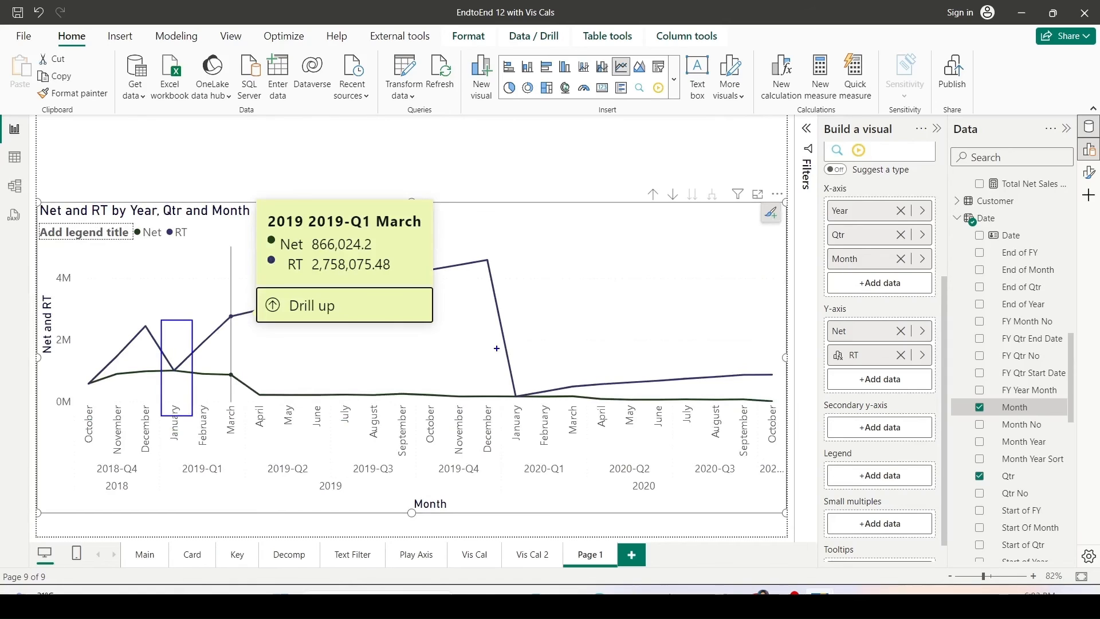
pyautogui.moveTo(496, 346); pyautogui.dragTo(540, 444)
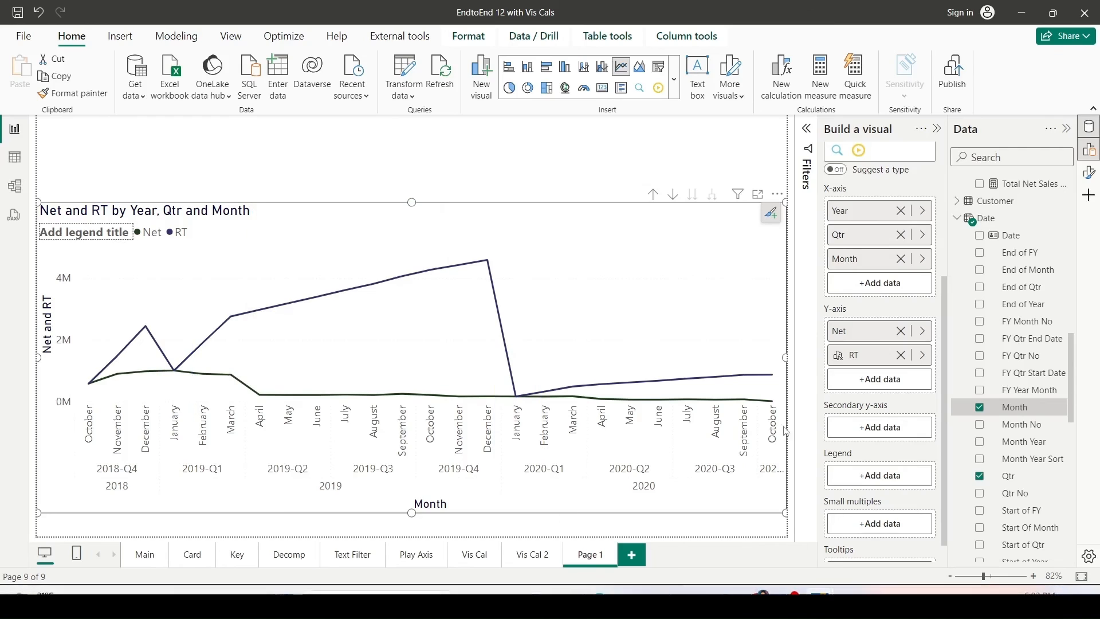
# Change the RT calculation's reset argument from HIGHESTPARENT to 2.
pyautogui.click(922, 355)
pyautogui.click(977, 380)
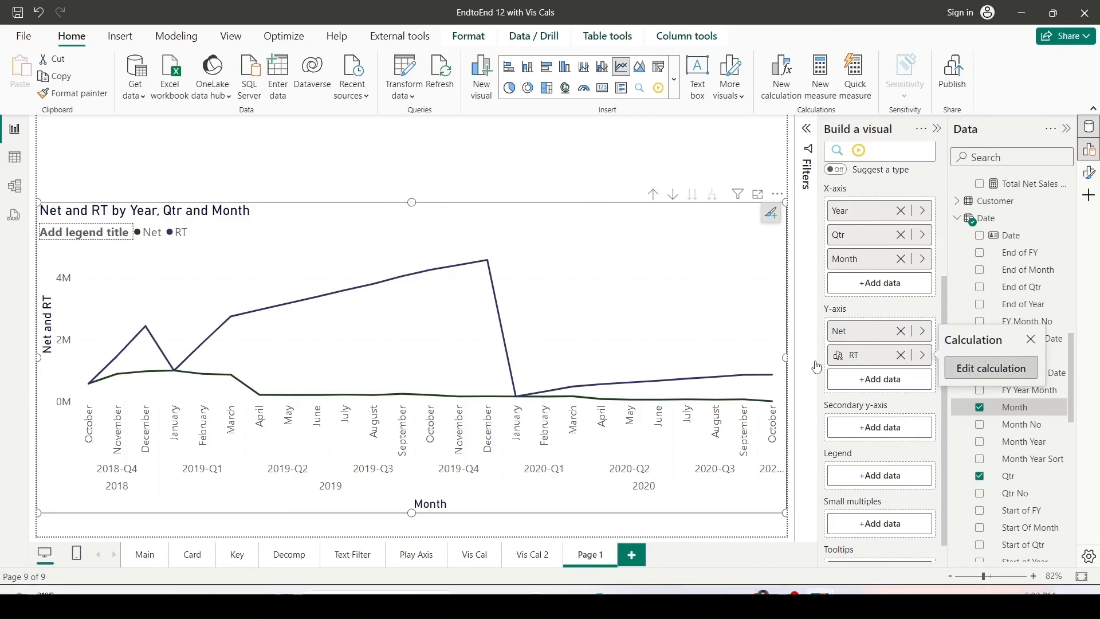
pyautogui.doubleClick(277, 381)
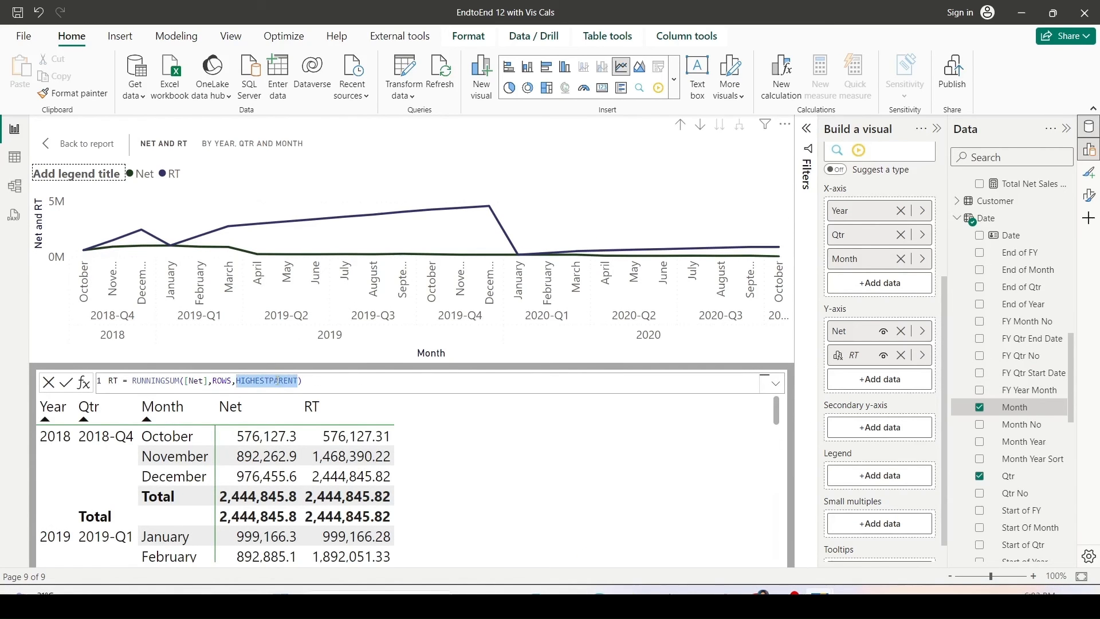
pyautogui.write('2')
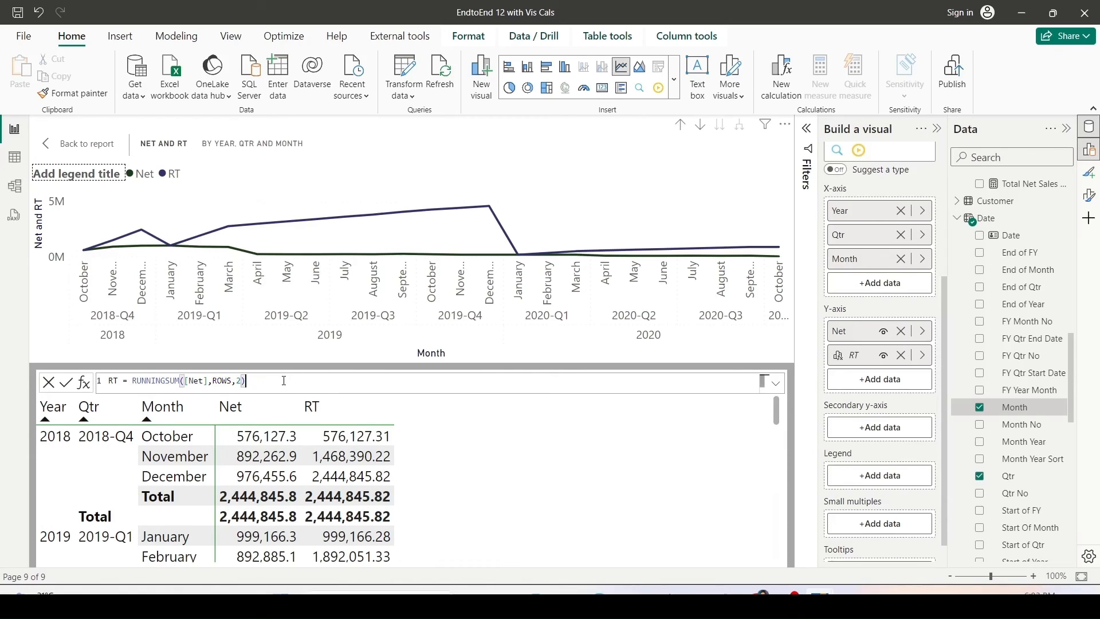
pyautogui.press('Return')
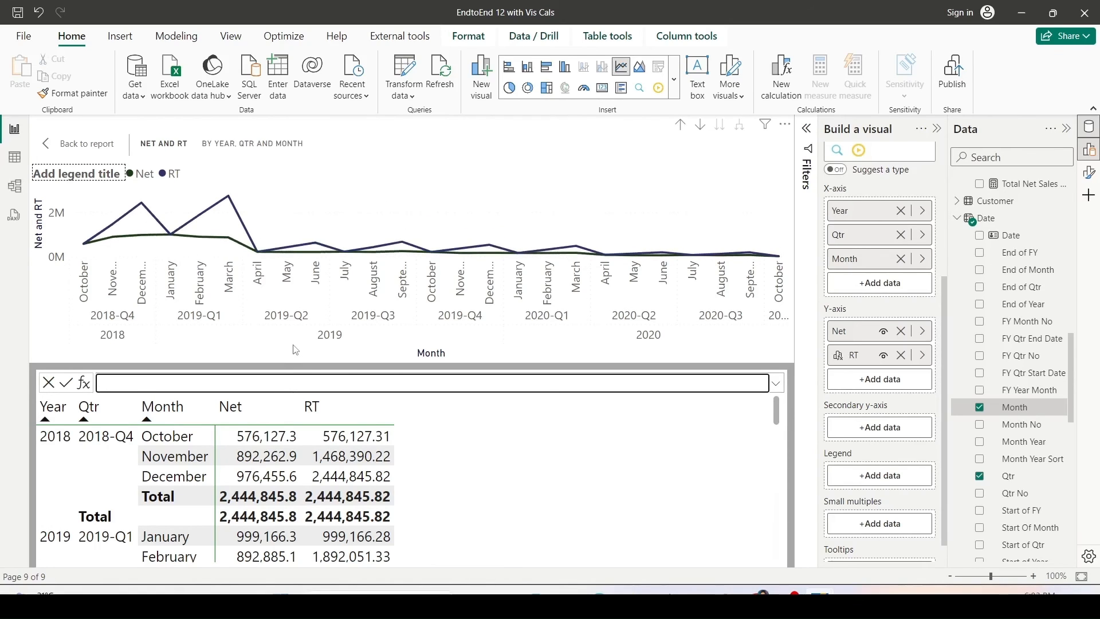
# Return to the report and inspect the quarterly resets of the RT line across the months.
pyautogui.click(85, 147)
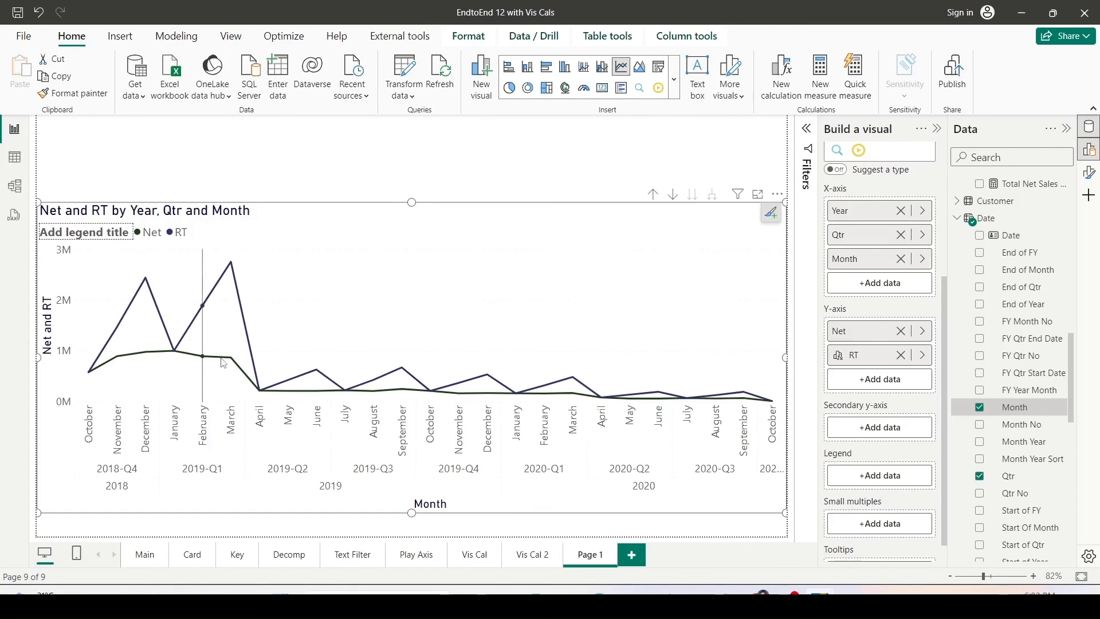
pyautogui.moveTo(196, 350)
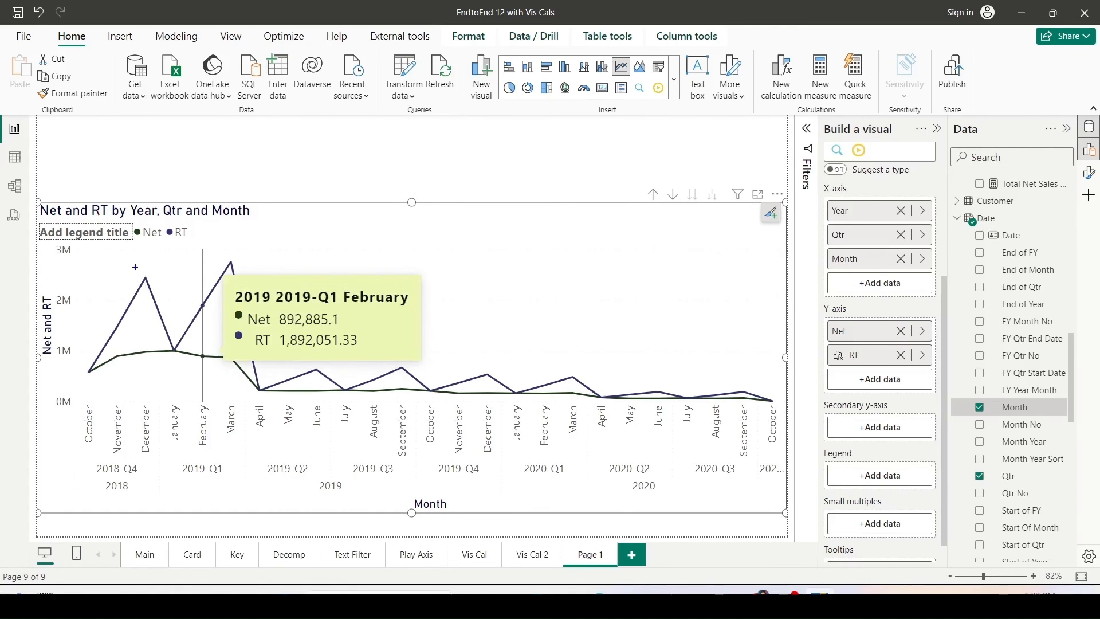
pyautogui.moveTo(135, 267); pyautogui.dragTo(166, 386)
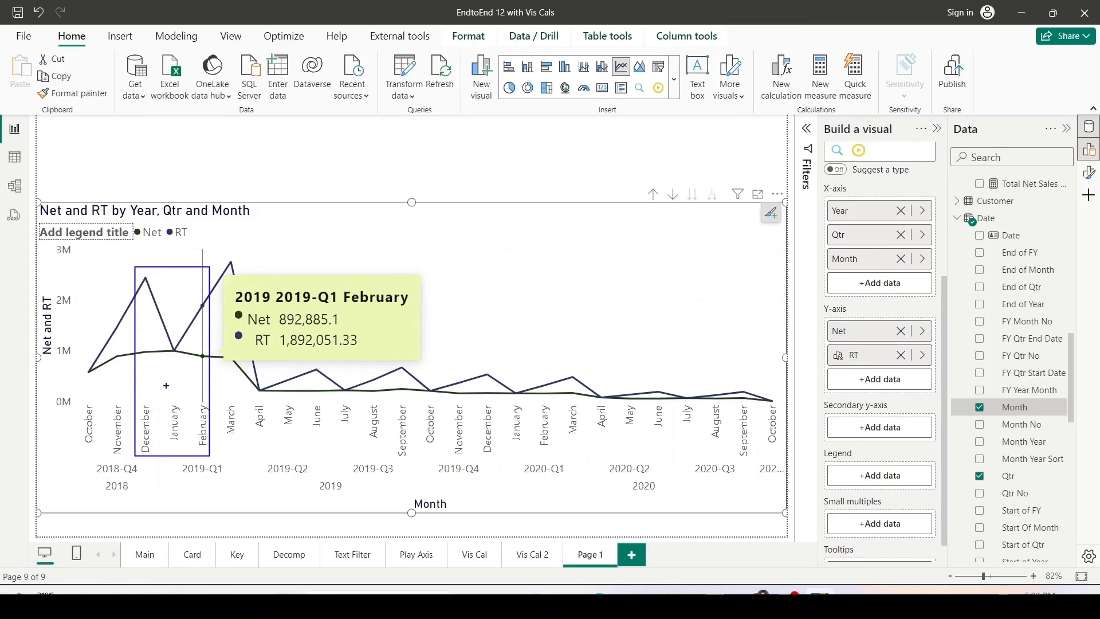
pyautogui.moveTo(161, 331); pyautogui.dragTo(185, 373)
pyautogui.moveTo(252, 380); pyautogui.dragTo(267, 406)
pyautogui.moveTo(343, 391); pyautogui.dragTo(349, 409)
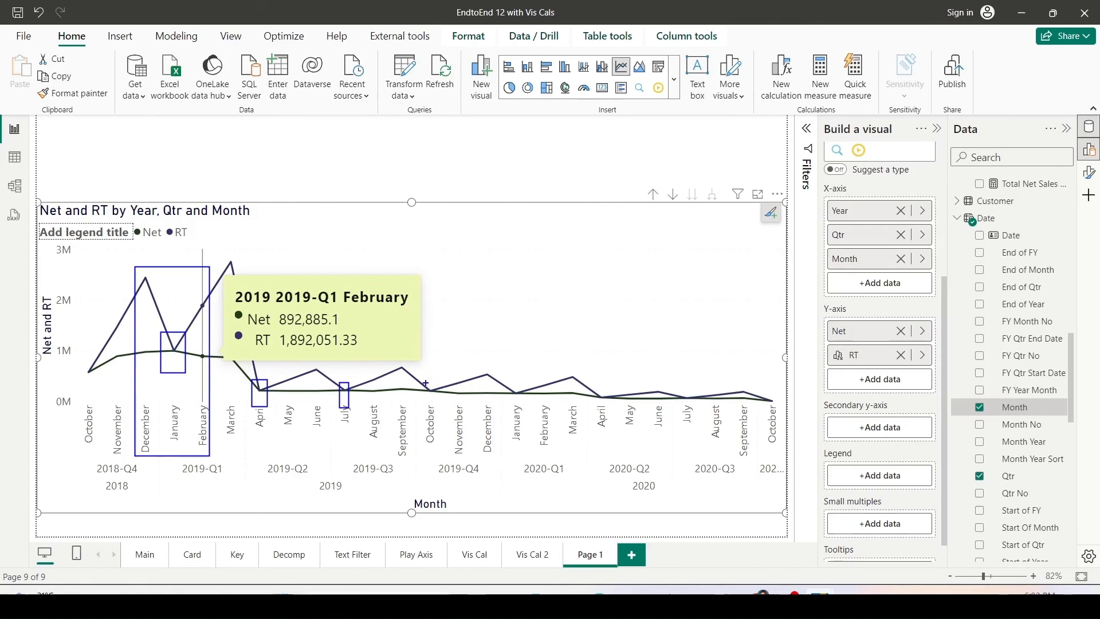
pyautogui.moveTo(425, 381); pyautogui.dragTo(433, 407)
pyautogui.press('Escape')
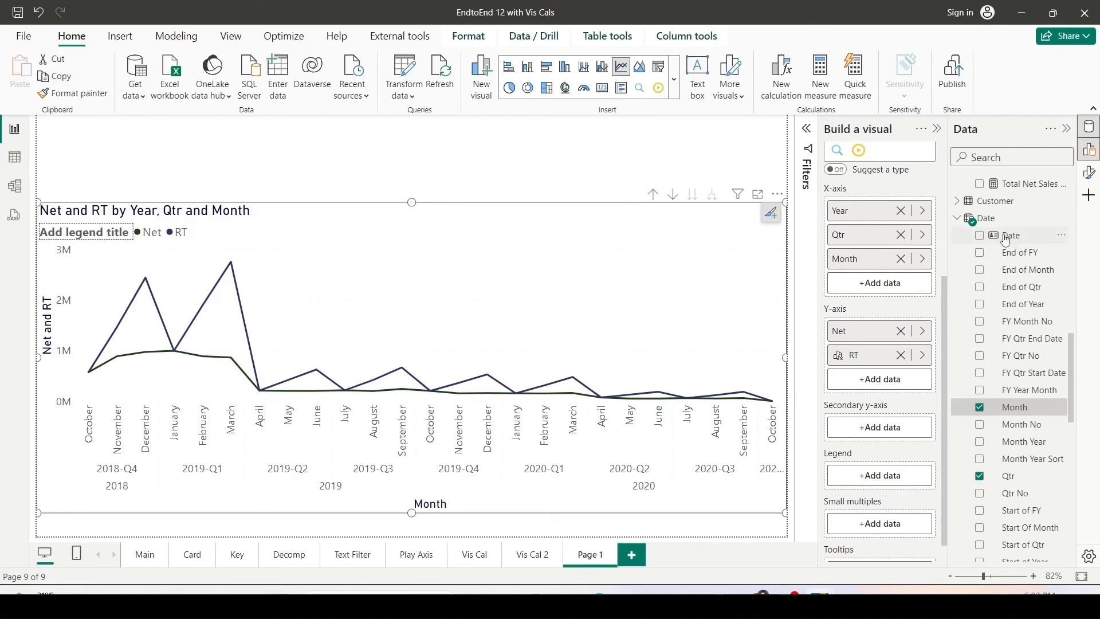
# Add the Date field below Month on the chart's X-axis and scroll through the daily values.
pyautogui.moveTo(1007, 239); pyautogui.dragTo(873, 288)
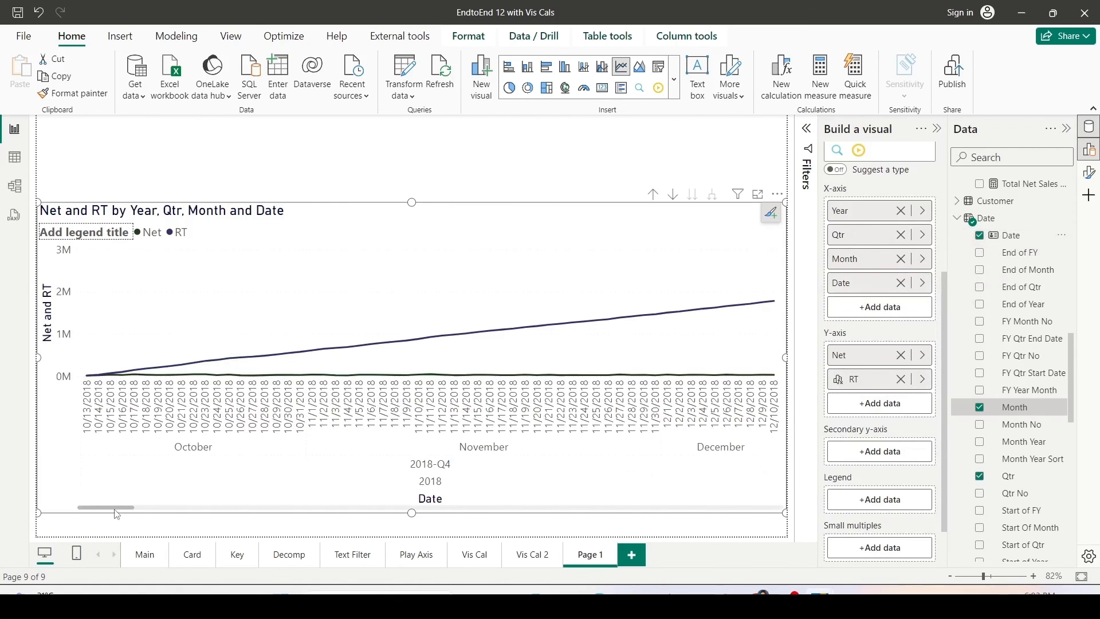
pyautogui.moveTo(117, 508); pyautogui.dragTo(249, 517)
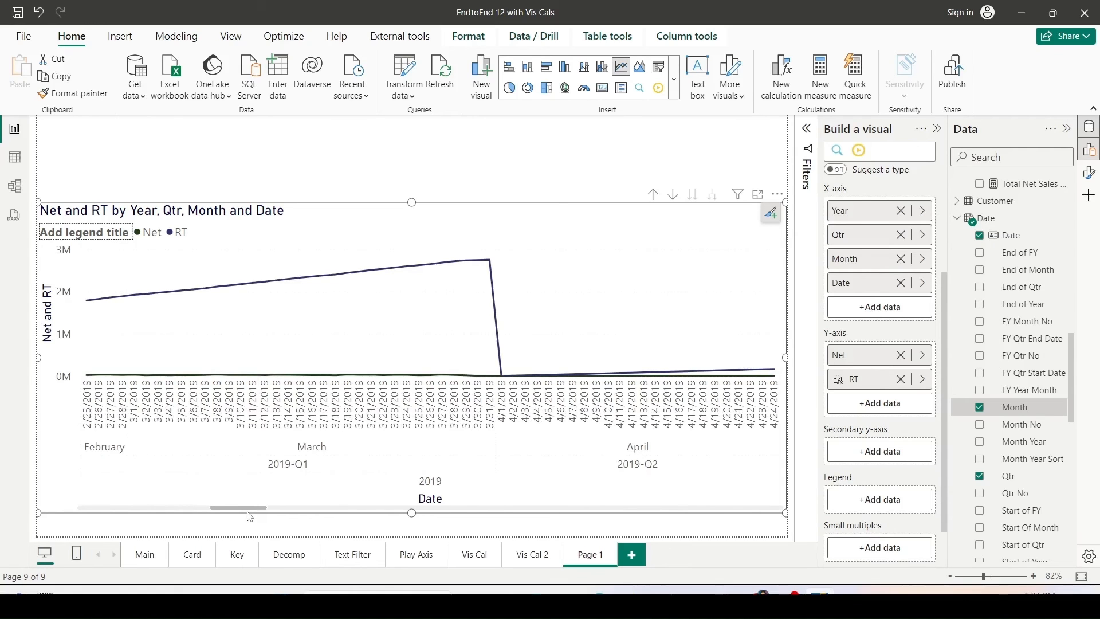
pyautogui.moveTo(250, 517); pyautogui.dragTo(458, 501)
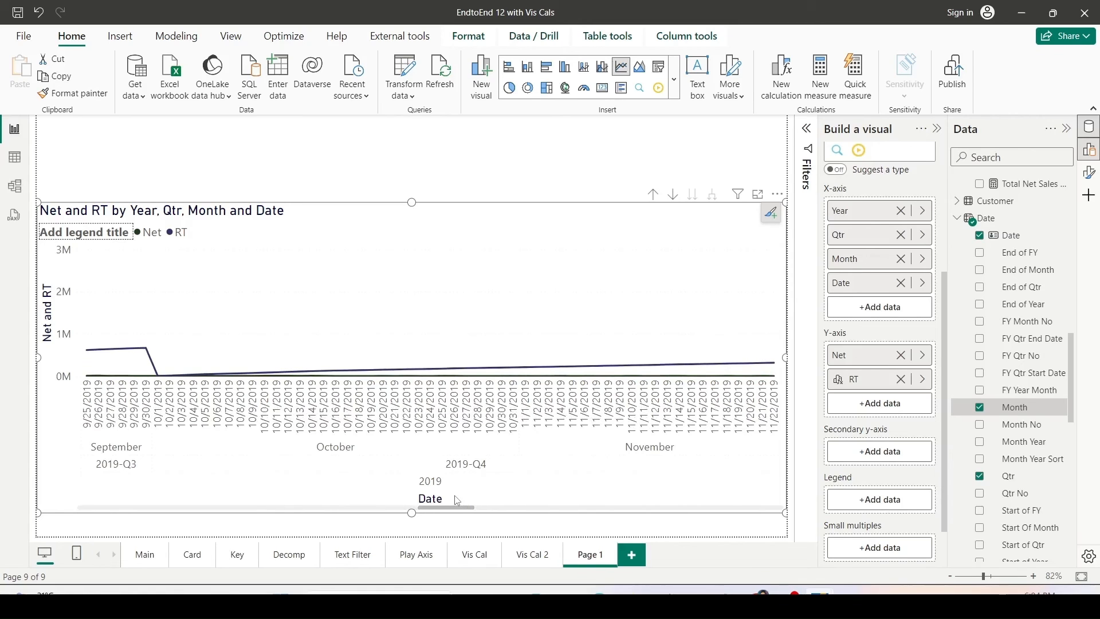
# Change the RT running sum's reset argument to 3.
pyautogui.moveTo(458, 501); pyautogui.dragTo(516, 495)
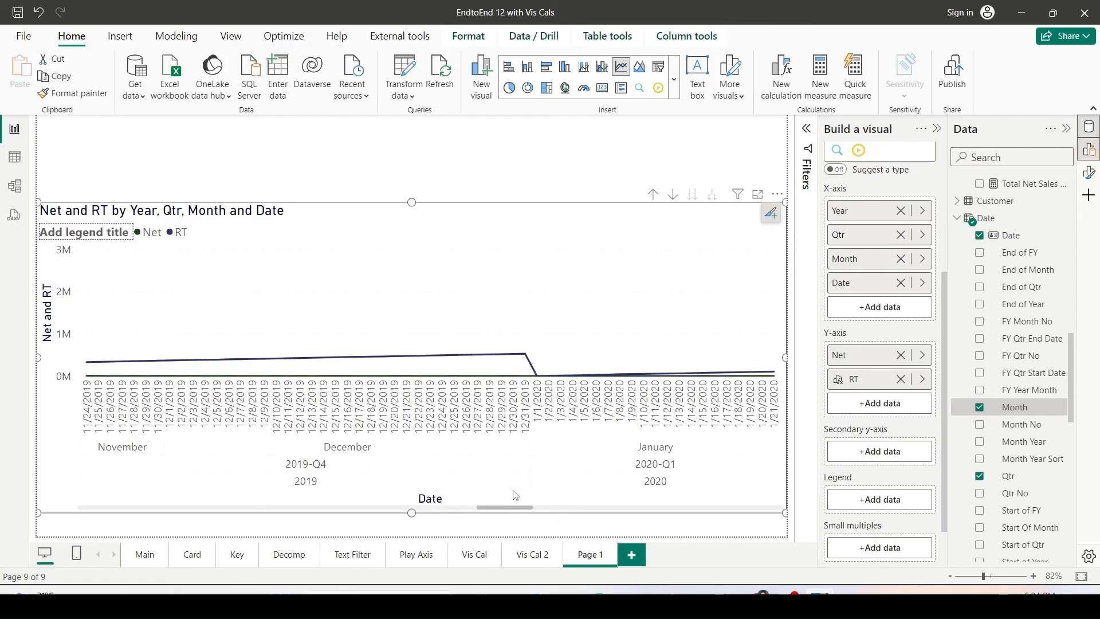
pyautogui.moveTo(516, 496); pyautogui.dragTo(606, 493)
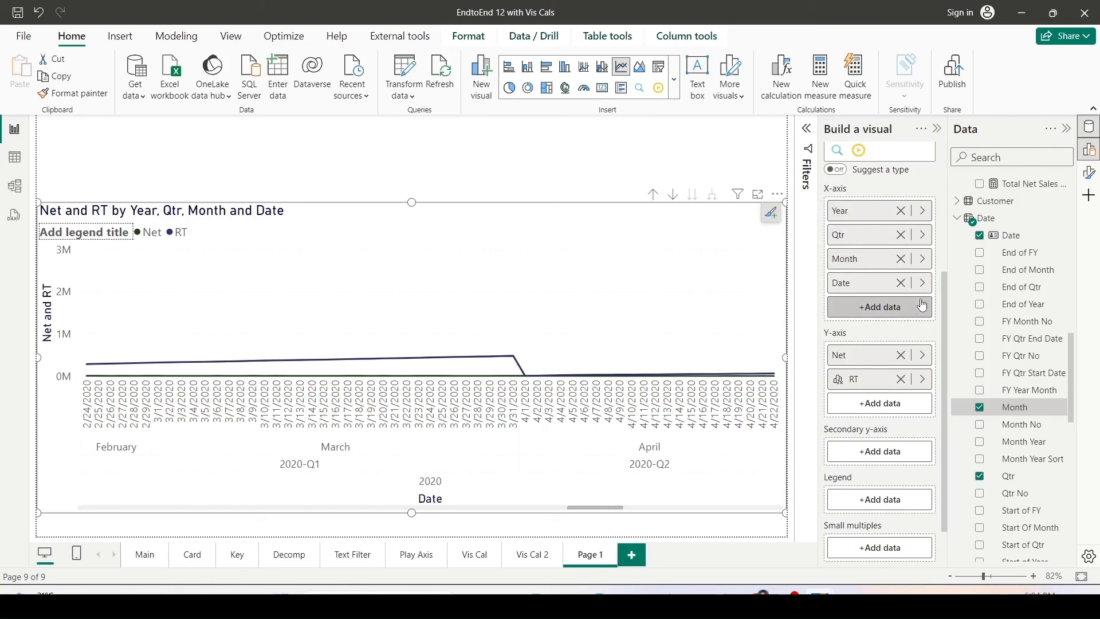
pyautogui.click(923, 379)
pyautogui.click(974, 395)
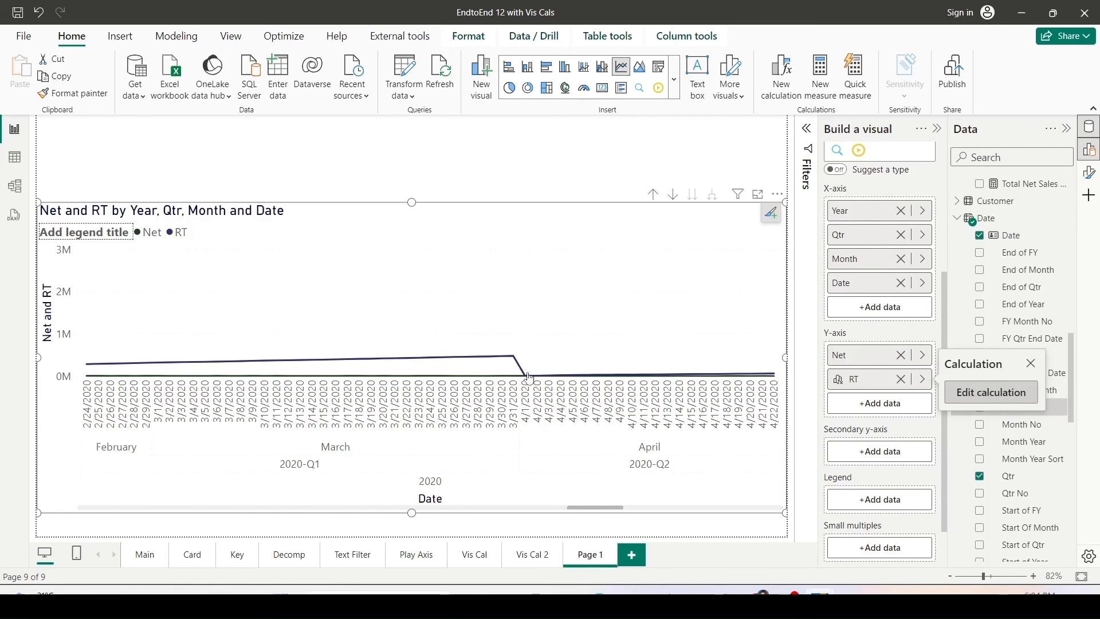
pyautogui.moveTo(235, 382); pyautogui.dragTo(239, 382)
pyautogui.write('3')
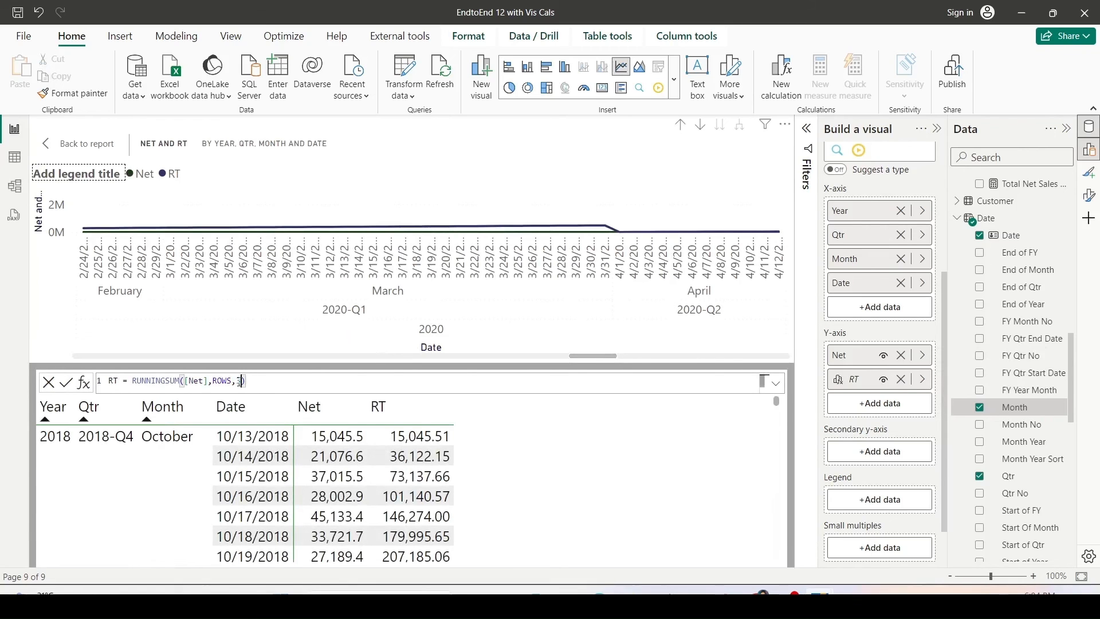
pyautogui.press('Return')
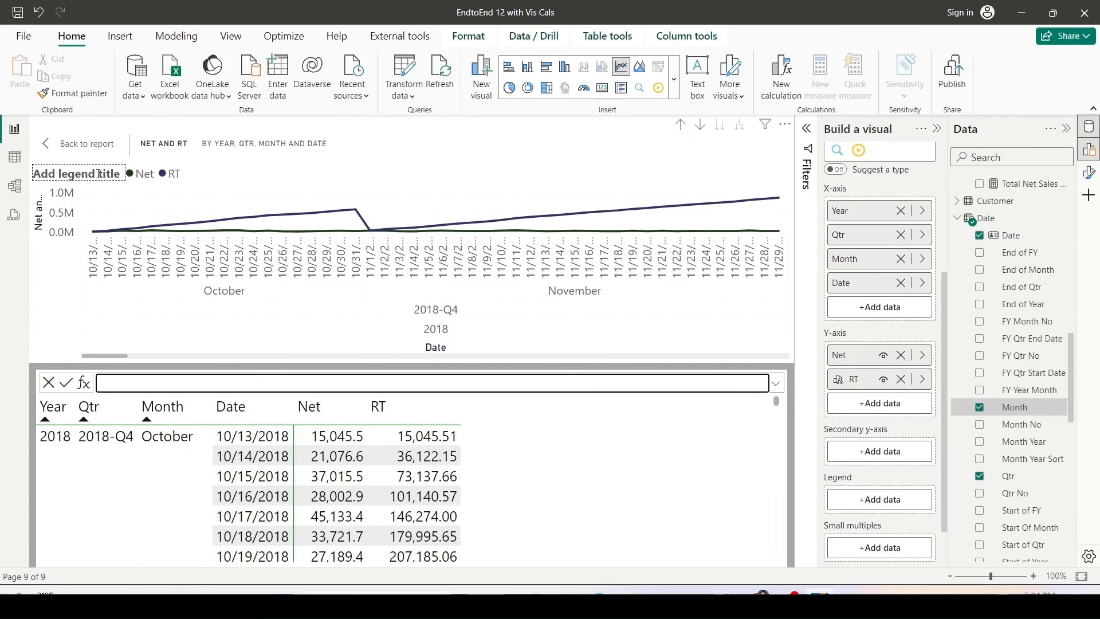
# Return to the report and scroll through the chart to examine where the RT line resets.
pyautogui.click(80, 144)
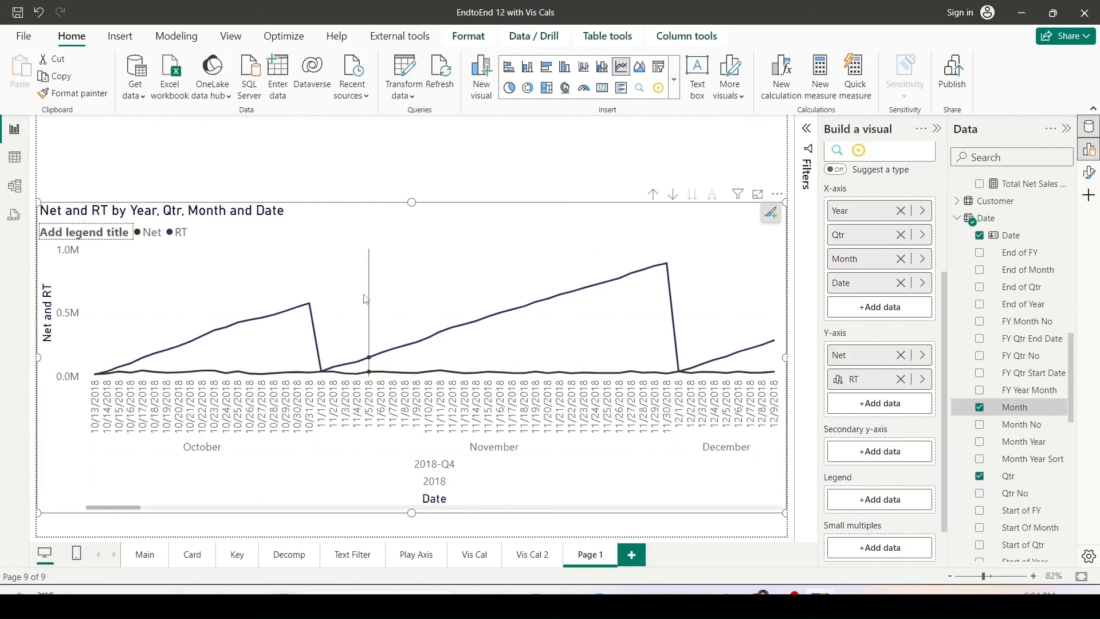
pyautogui.moveTo(362, 303)
pyautogui.moveTo(129, 510); pyautogui.dragTo(180, 511)
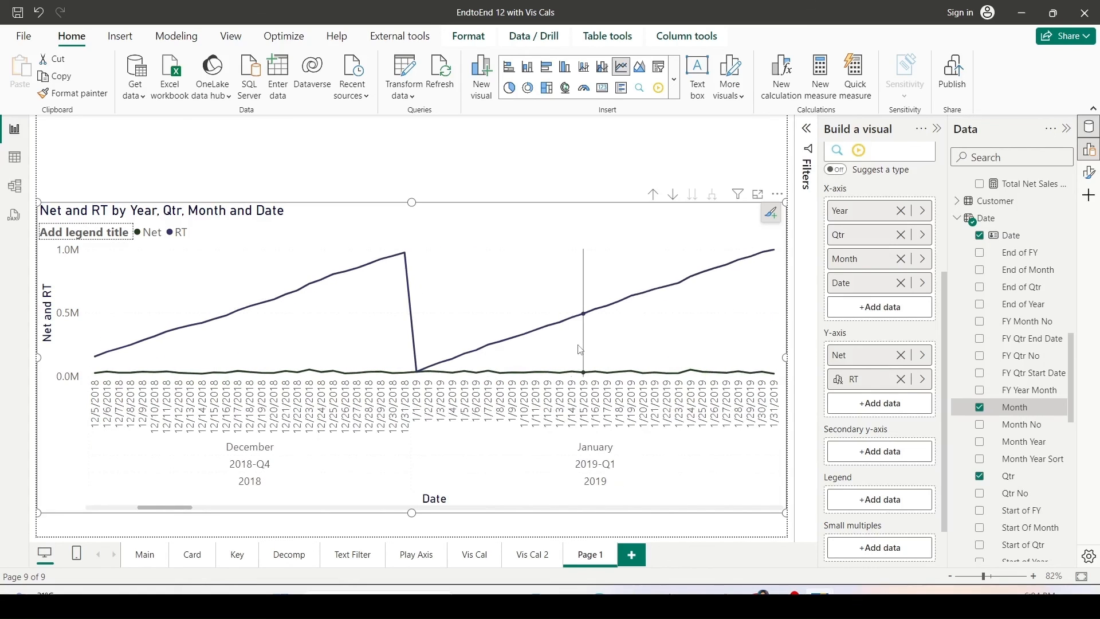
pyautogui.moveTo(590, 332)
pyautogui.hotkey('ctrl', '2')
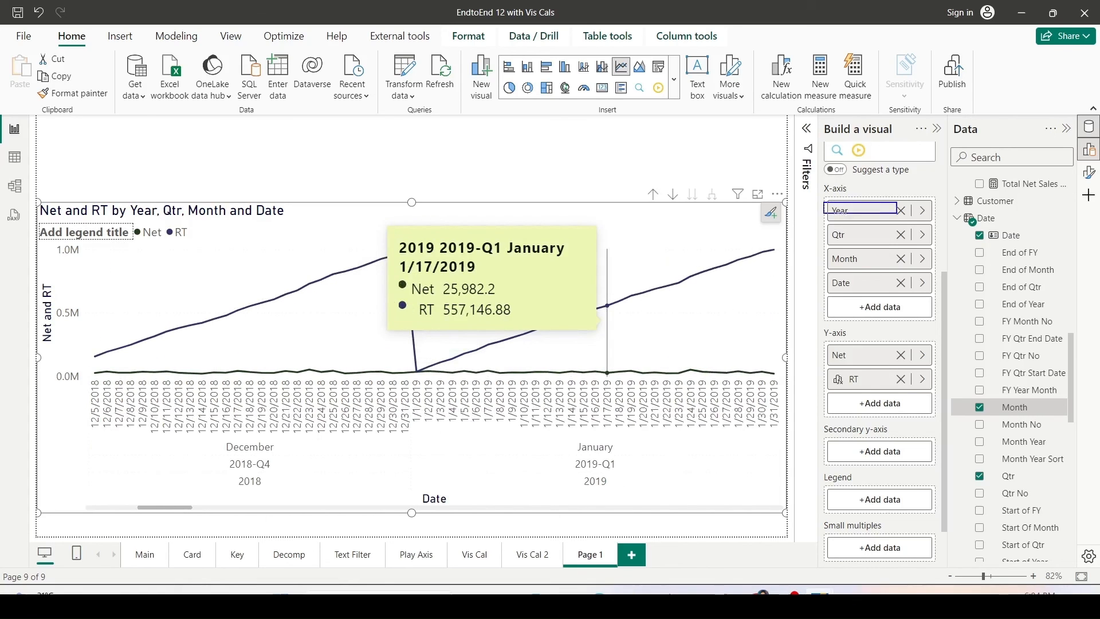
pyautogui.moveTo(849, 211); pyautogui.dragTo(849, 234)
pyautogui.moveTo(922, 241); pyautogui.dragTo(939, 242)
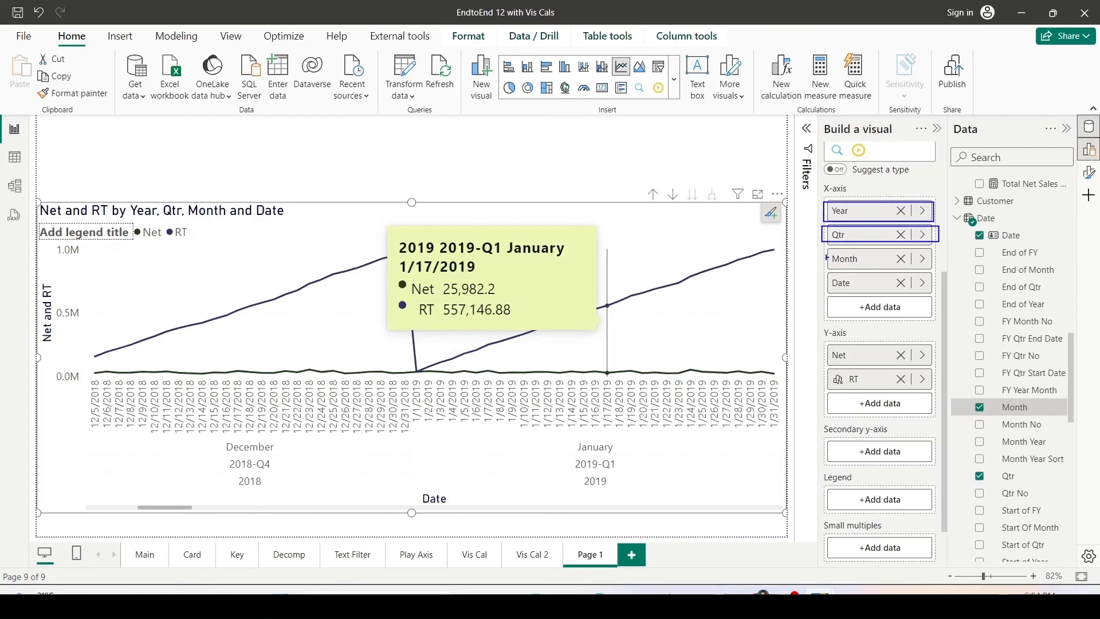
pyautogui.moveTo(821, 254); pyautogui.dragTo(929, 274)
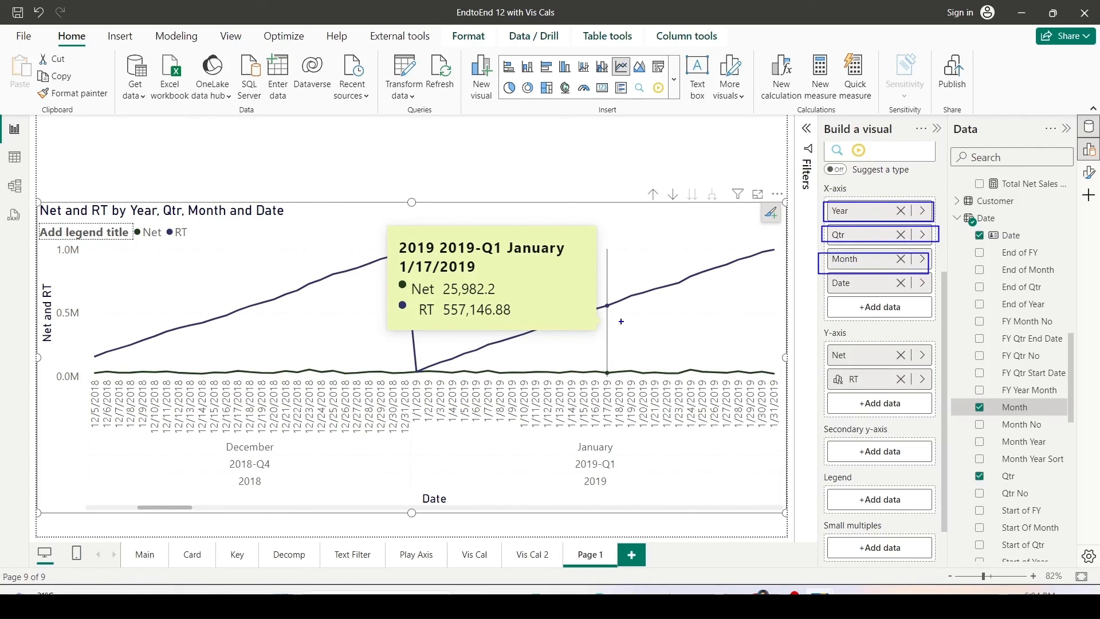
pyautogui.press('Escape')
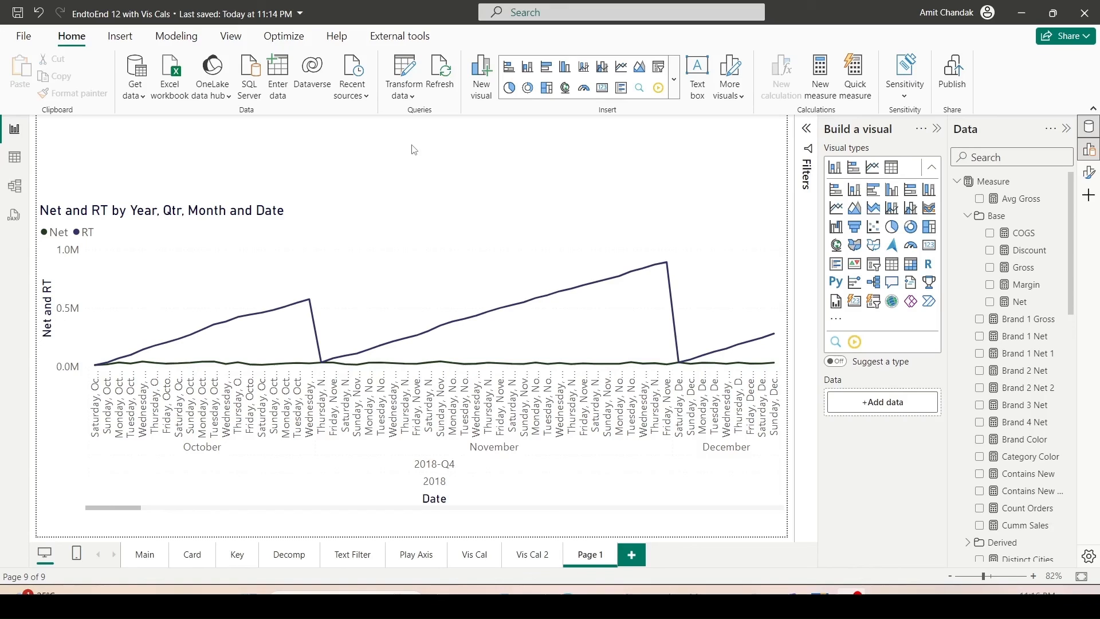
# Add a new report page and place a table of Brand on it.
pyautogui.click(636, 568)
pyautogui.scroll(-3, 1026, 404)
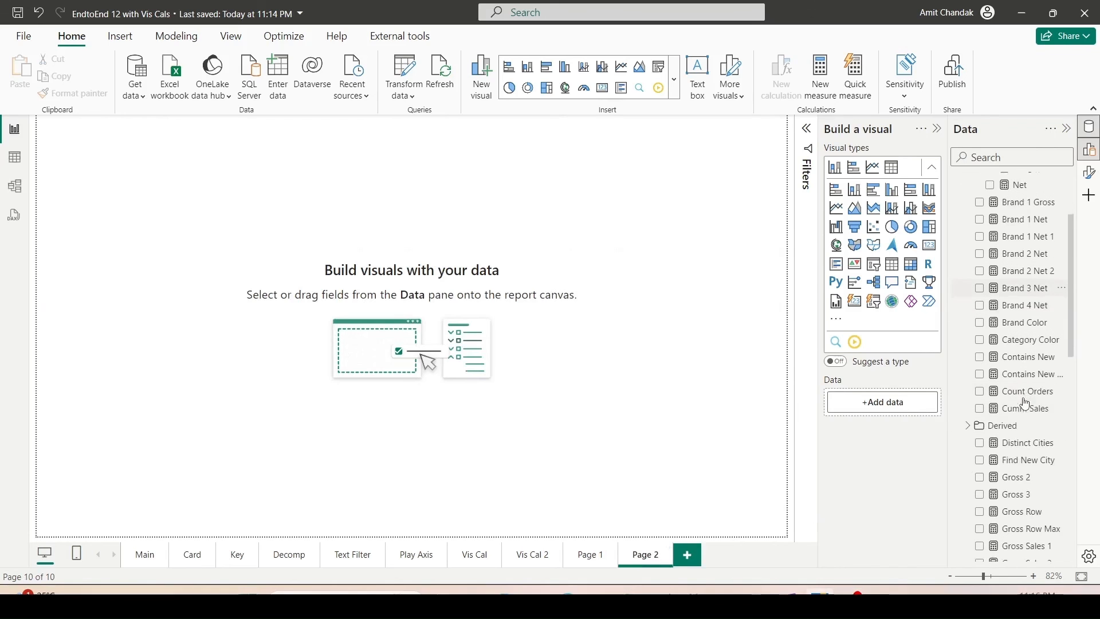
pyautogui.scroll(-10, 1026, 404)
pyautogui.moveTo(1013, 421); pyautogui.dragTo(255, 292)
pyautogui.click(835, 367)
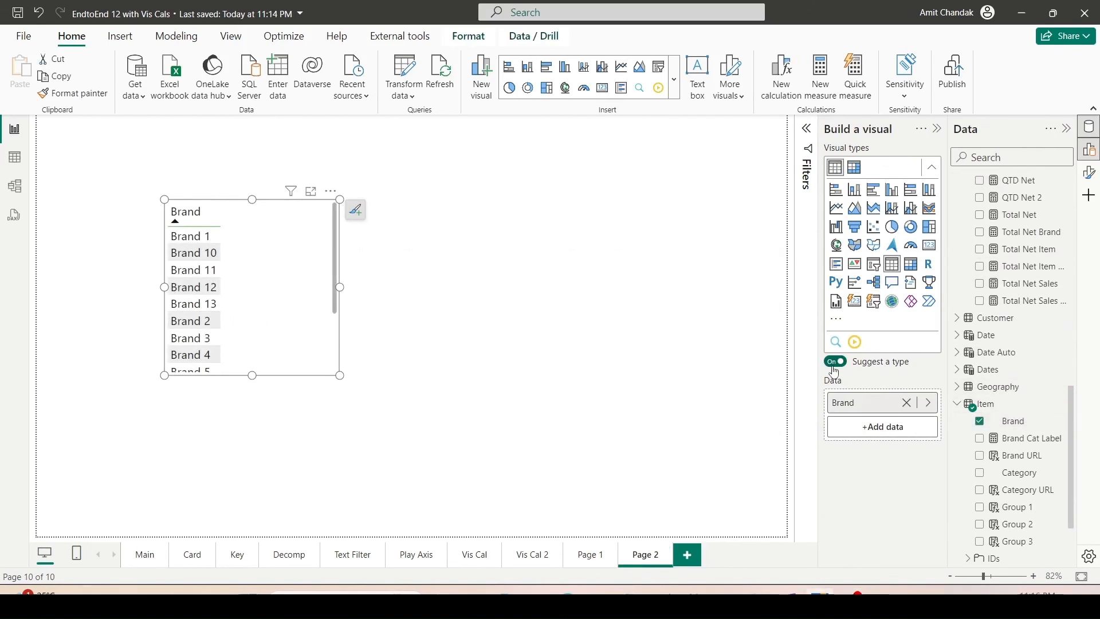
pyautogui.click(835, 367)
# Add Net to the Brand table and enlarge the visual.
pyautogui.scroll(15, 1020, 252)
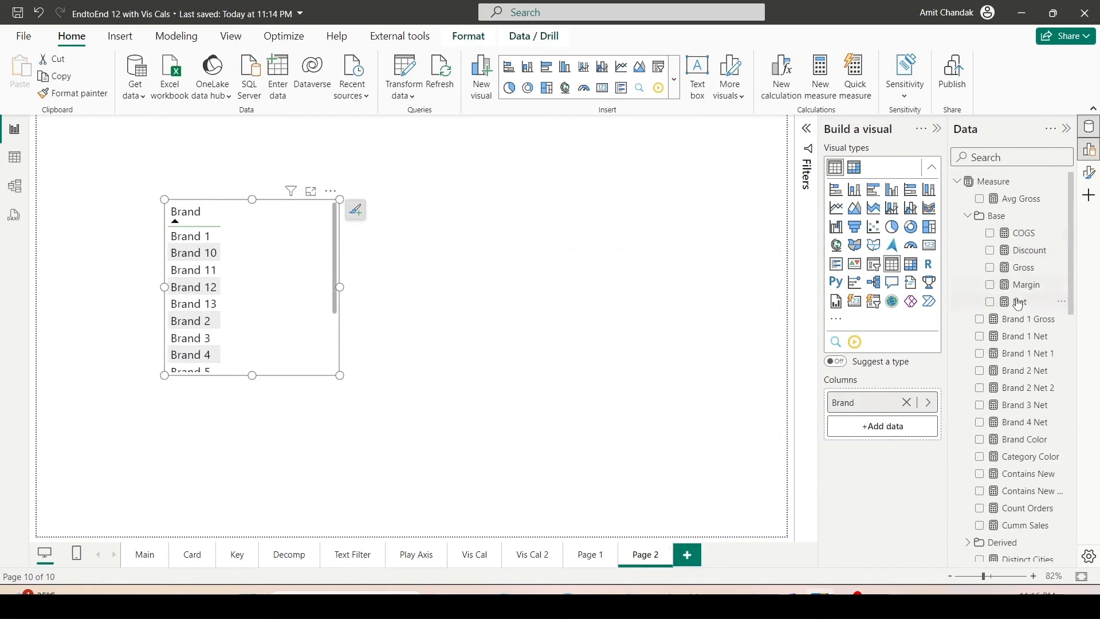
pyautogui.moveTo(1019, 304); pyautogui.dragTo(258, 257)
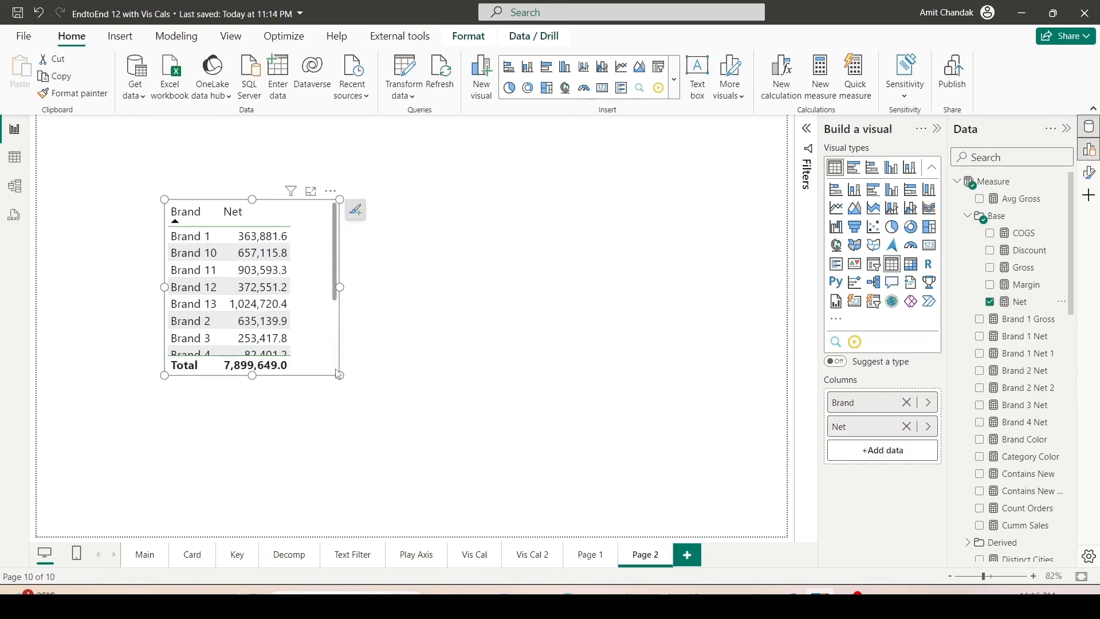
pyautogui.moveTo(339, 374); pyautogui.dragTo(490, 492)
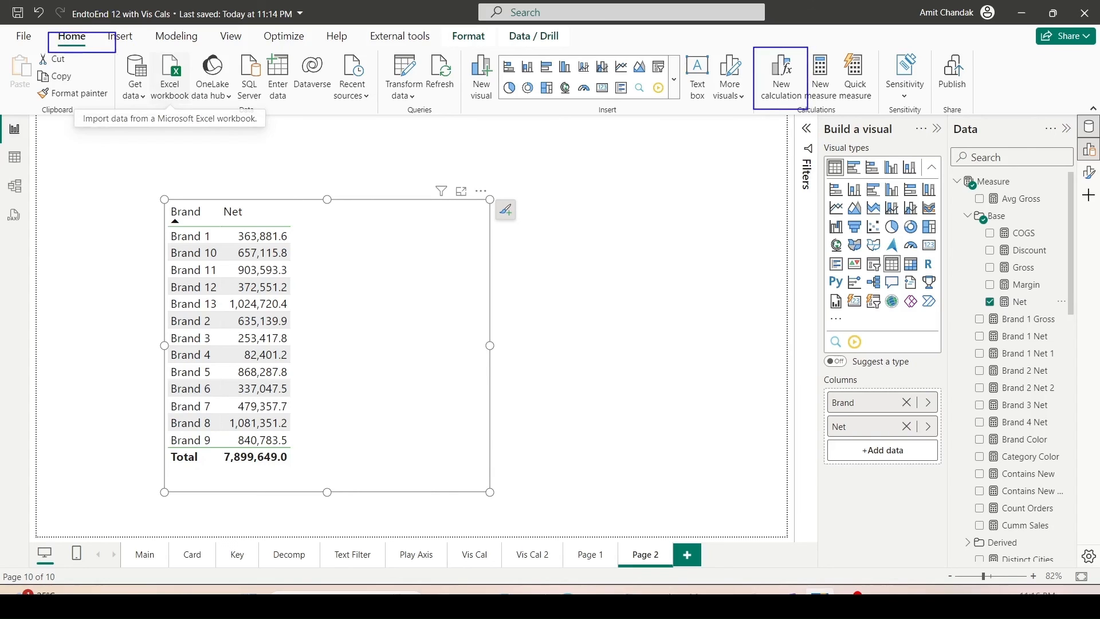
# Start a new visual calculation from the Percent of grand total template with Net as the divided field.
pyautogui.click(781, 86)
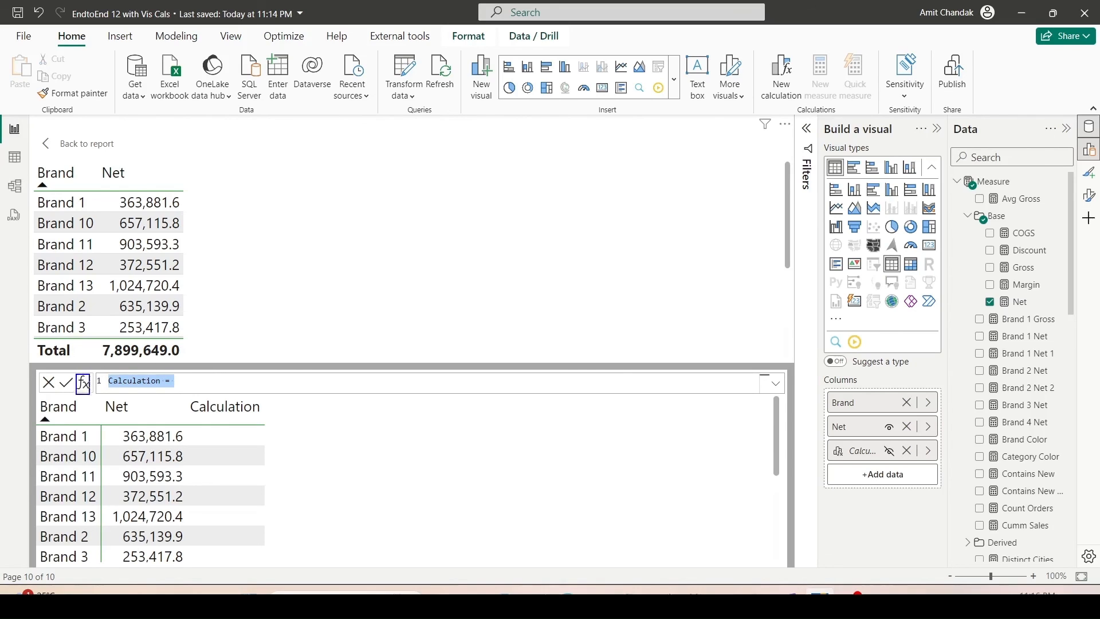
pyautogui.click(85, 383)
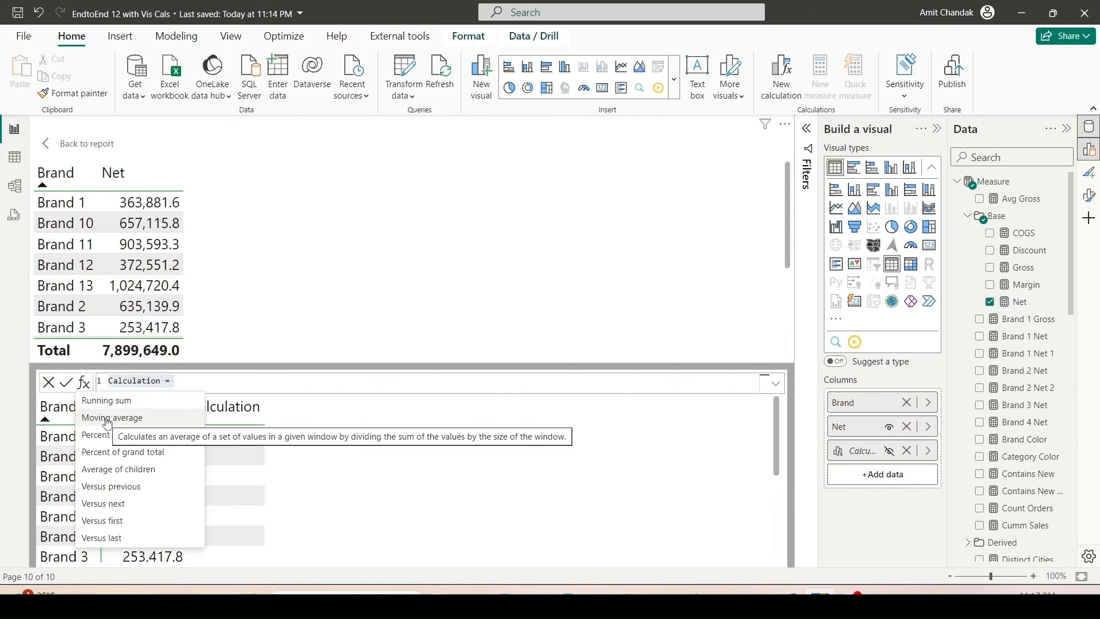
pyautogui.click(107, 454)
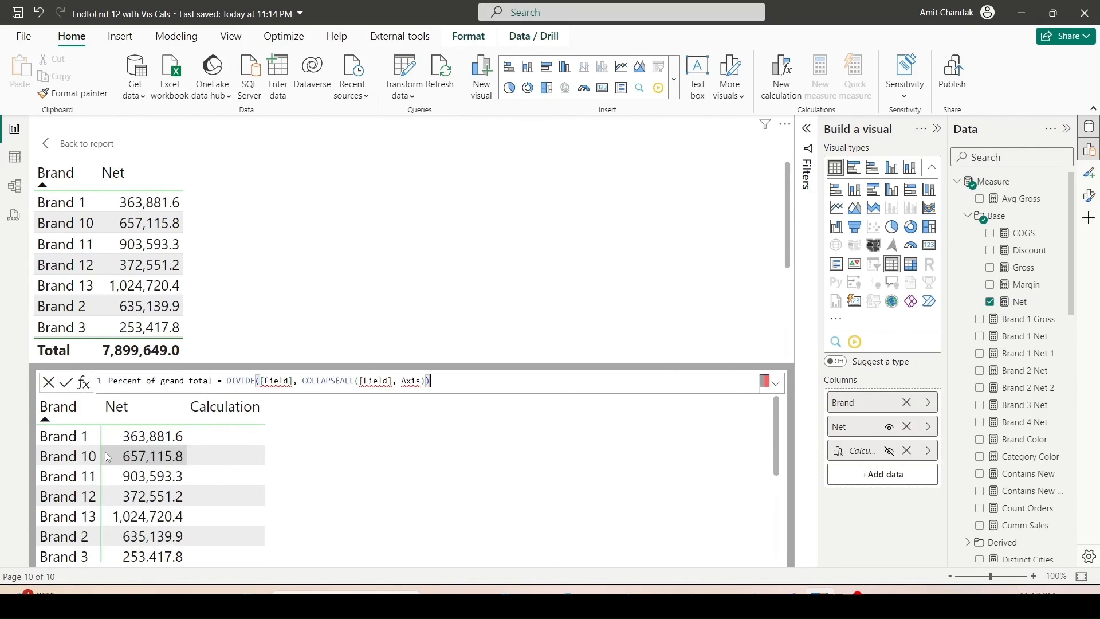
pyautogui.doubleClick(270, 383)
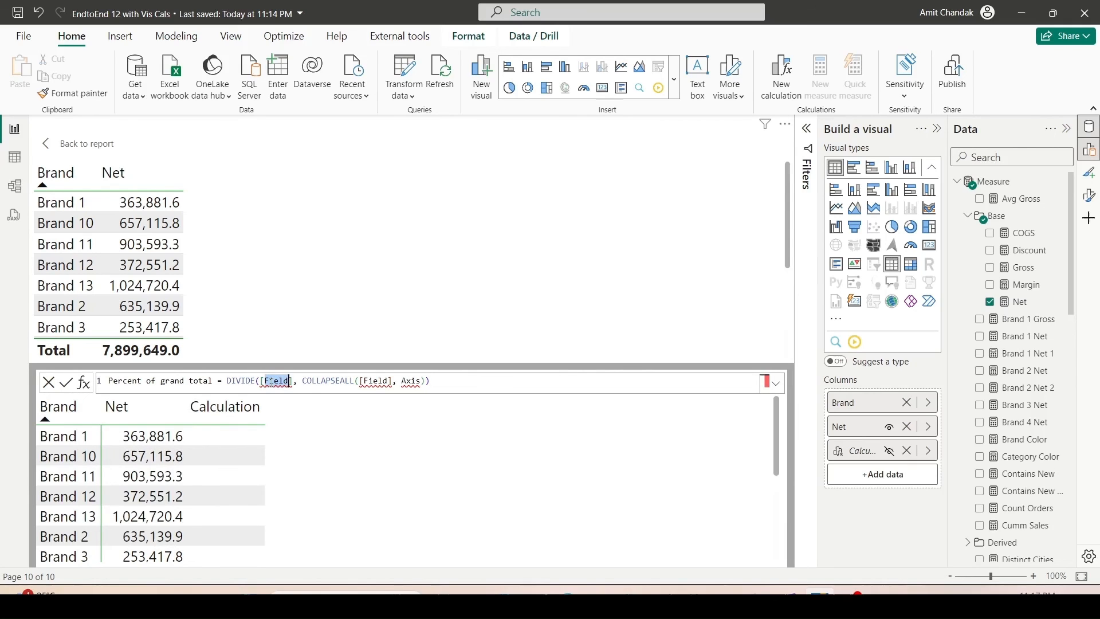
pyautogui.write('[Net')
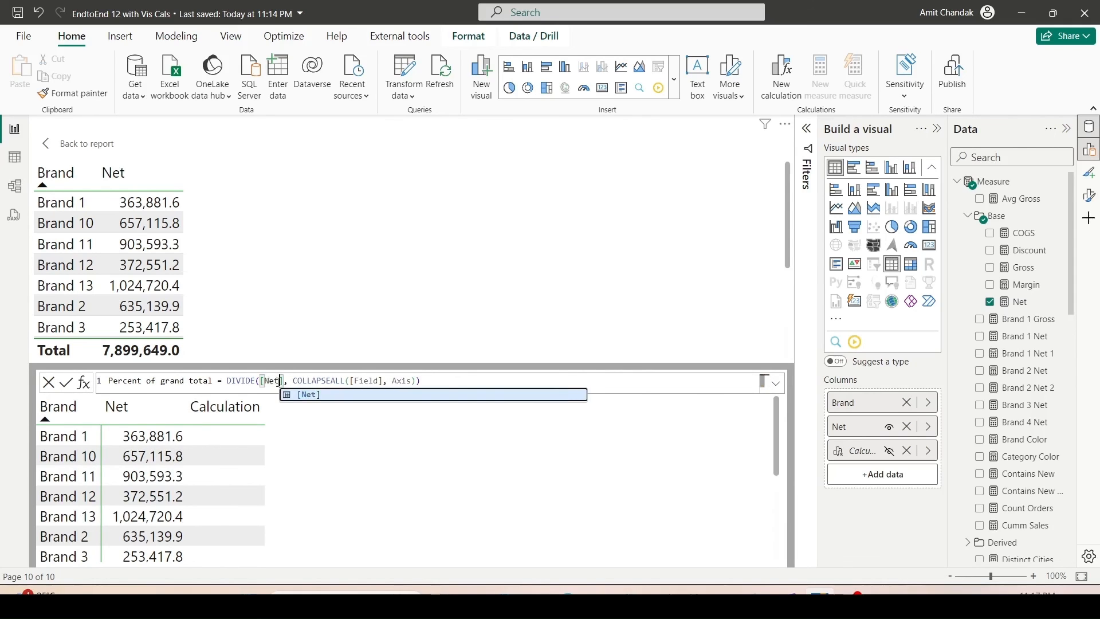
pyautogui.hotkey('ctrl', 'z')
pyautogui.doubleClick(267, 381)
pyautogui.write('Net')
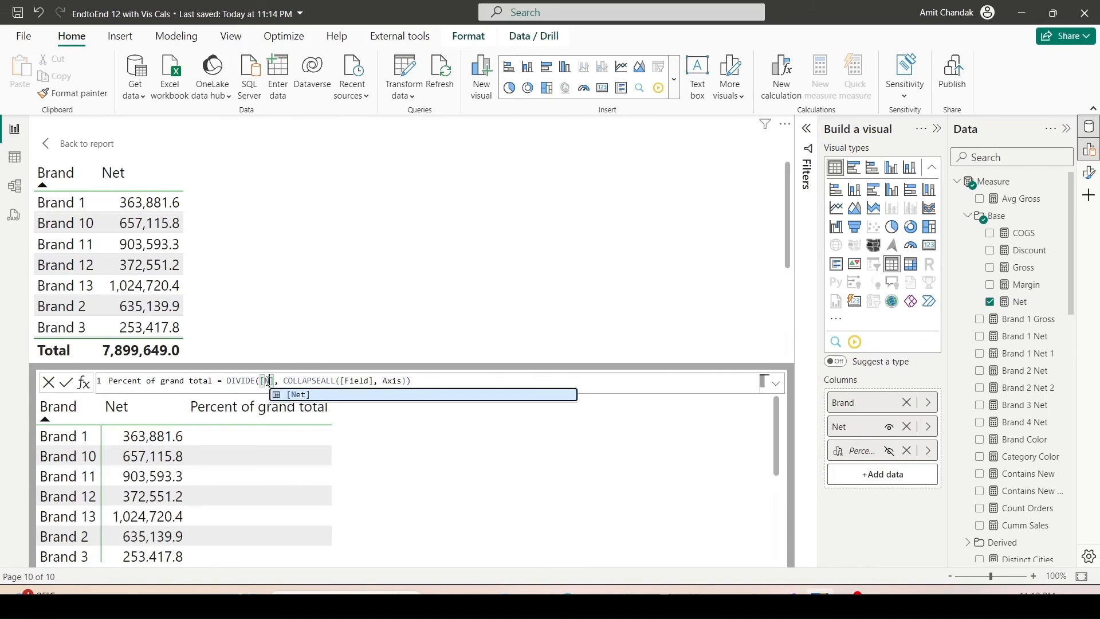
# Set the COLLAPSEALL arguments to Net and ROWS and confirm the percent of grand total calculation.
pyautogui.doubleClick(361, 381)
pyautogui.write('Net')
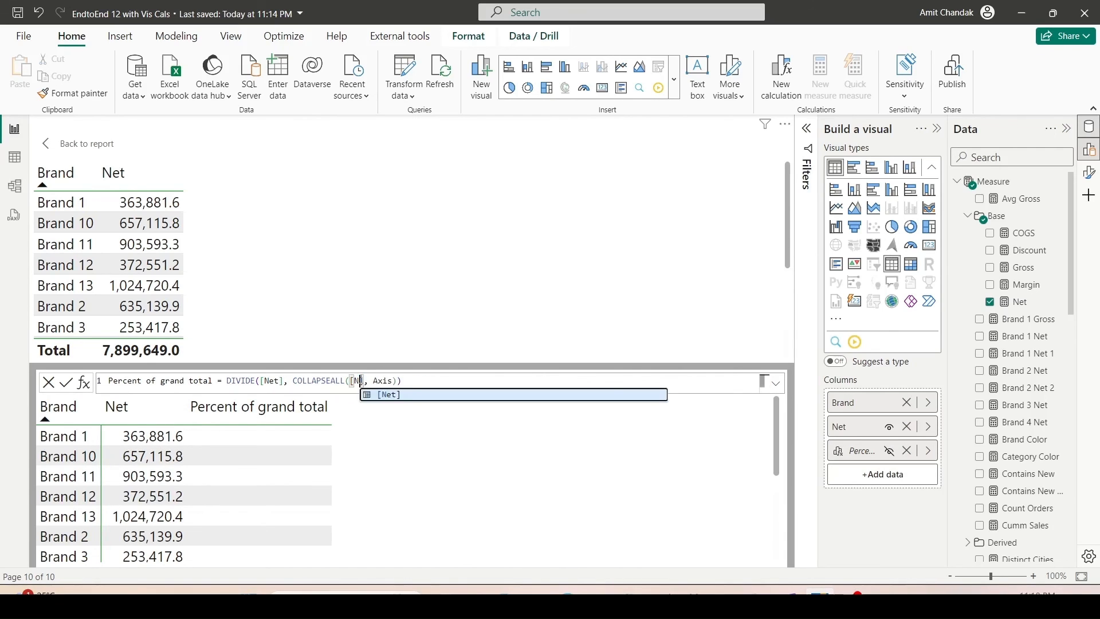
pyautogui.doubleClick(393, 381)
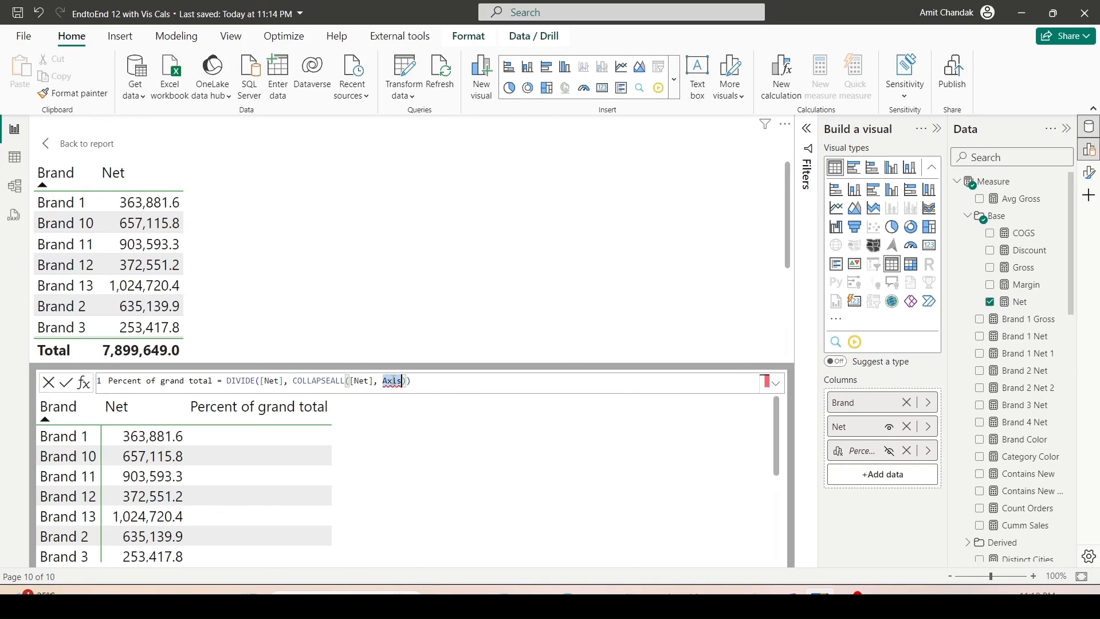
pyautogui.write('ROWS')
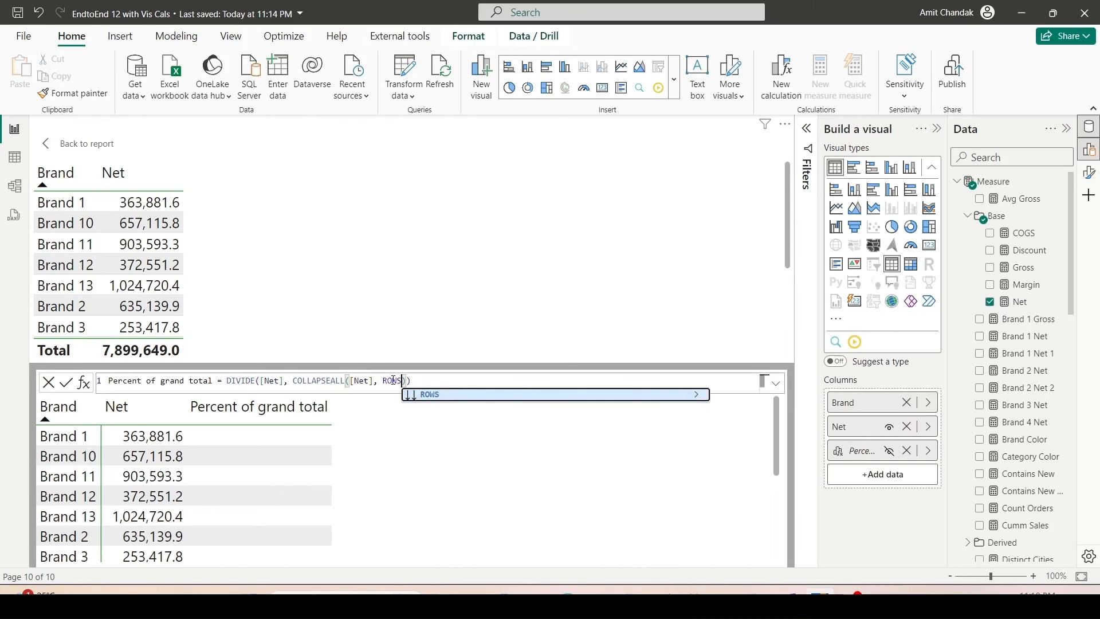
pyautogui.click(429, 383)
pyautogui.press('Return')
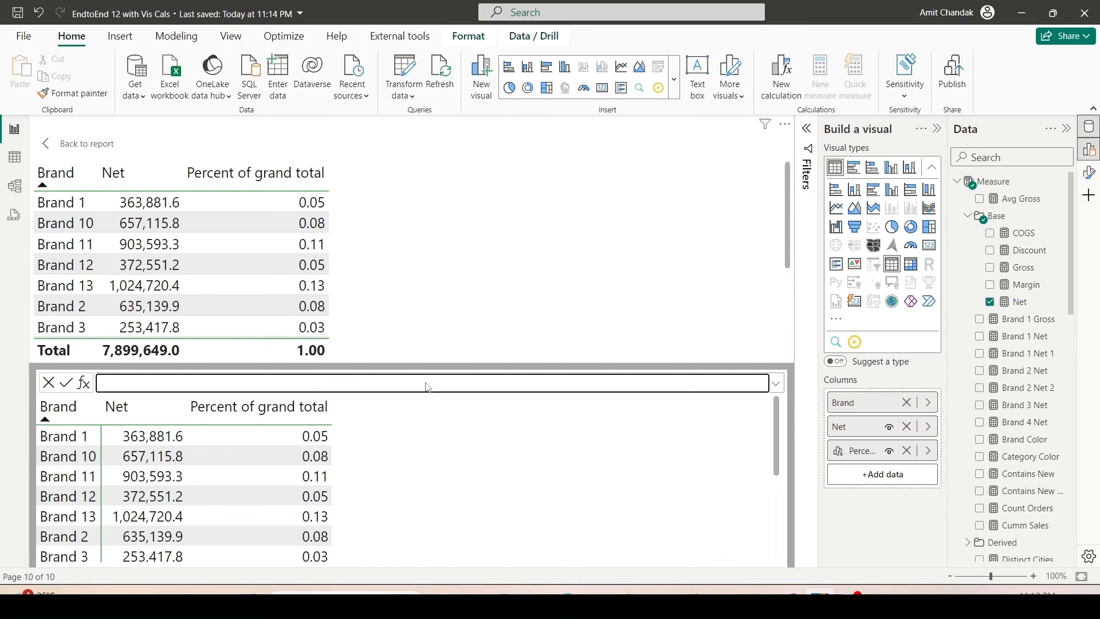
# Add a Versus first calculation that subtracts FIRST([Net]) from Net.
pyautogui.click(81, 388)
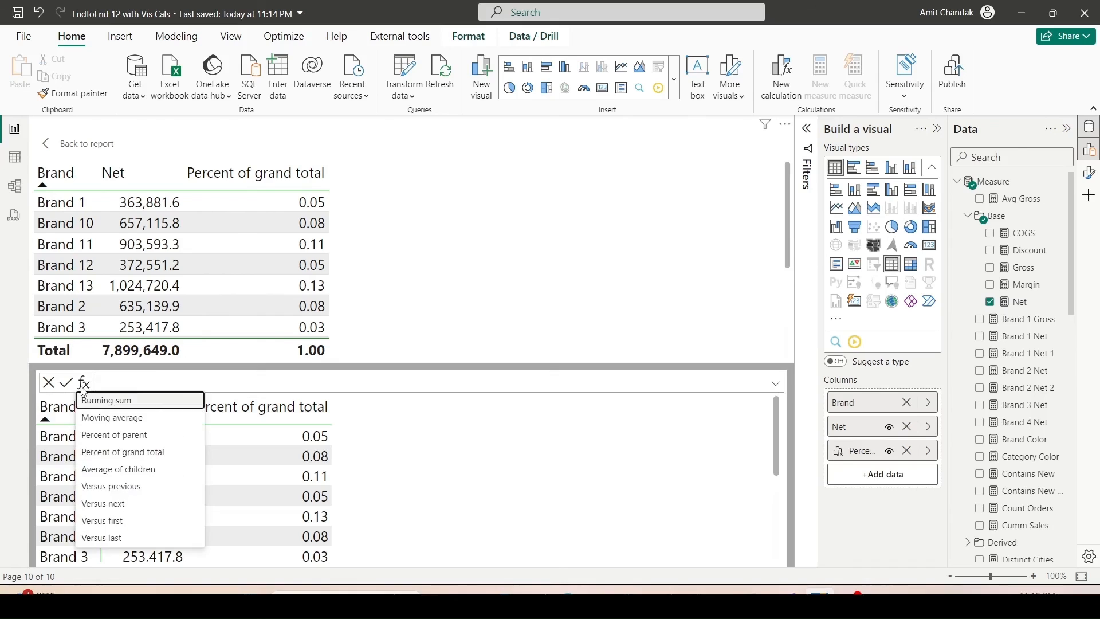
pyautogui.click(105, 523)
pyautogui.doubleClick(194, 381)
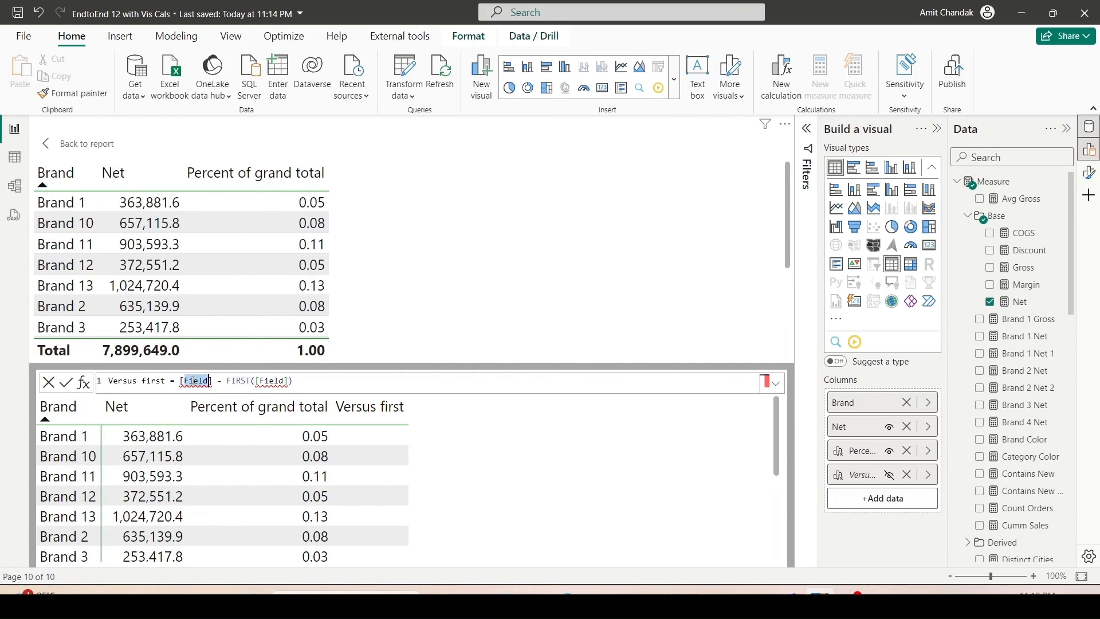
pyautogui.write('Net')
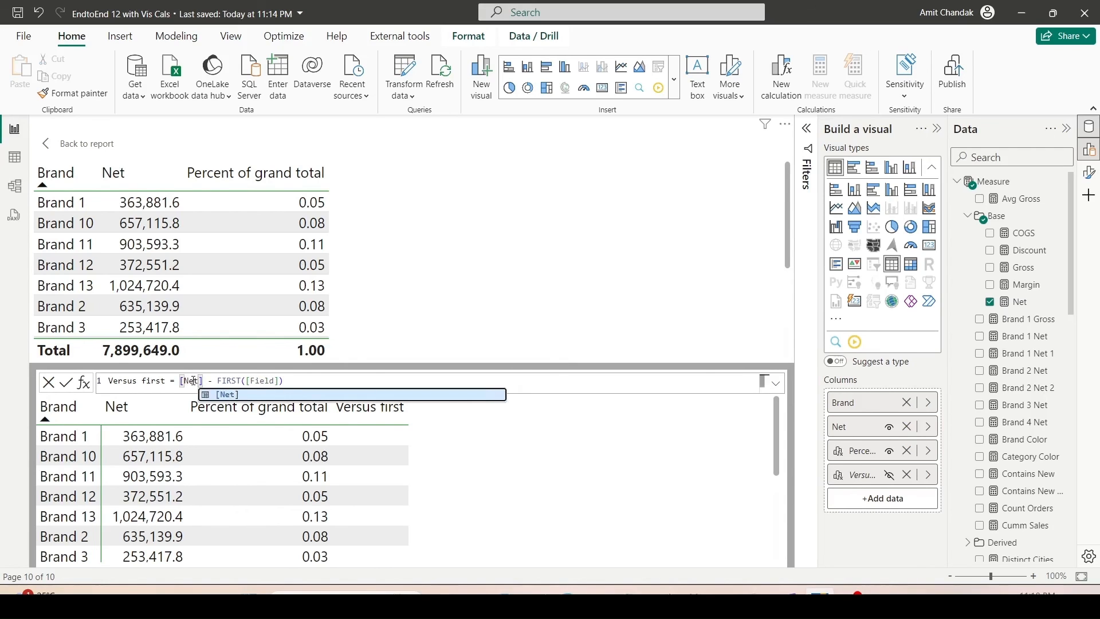
pyautogui.doubleClick(194, 381)
pyautogui.hotkey('ctrl', 'c')
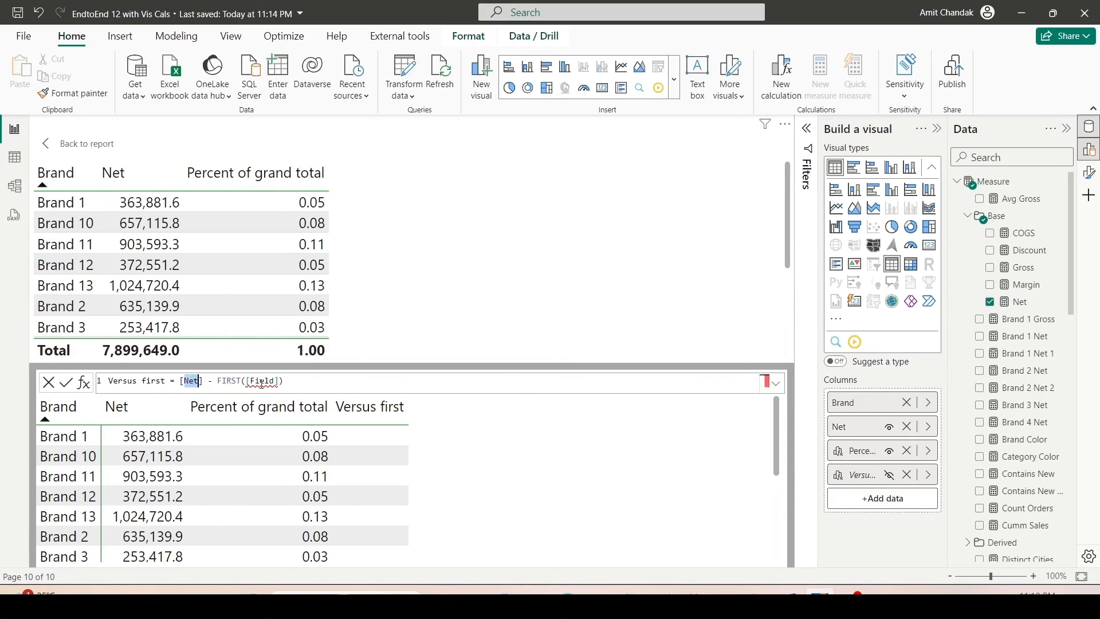
pyautogui.doubleClick(261, 381)
pyautogui.hotkey('ctrl', 'v')
pyautogui.click(296, 379)
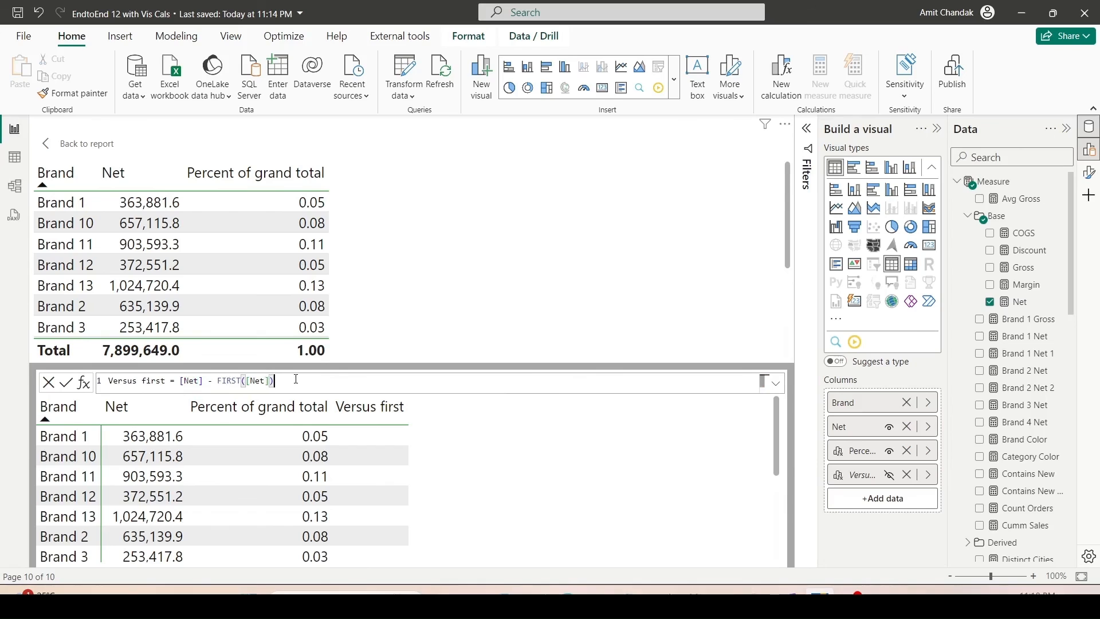
pyautogui.press('Return')
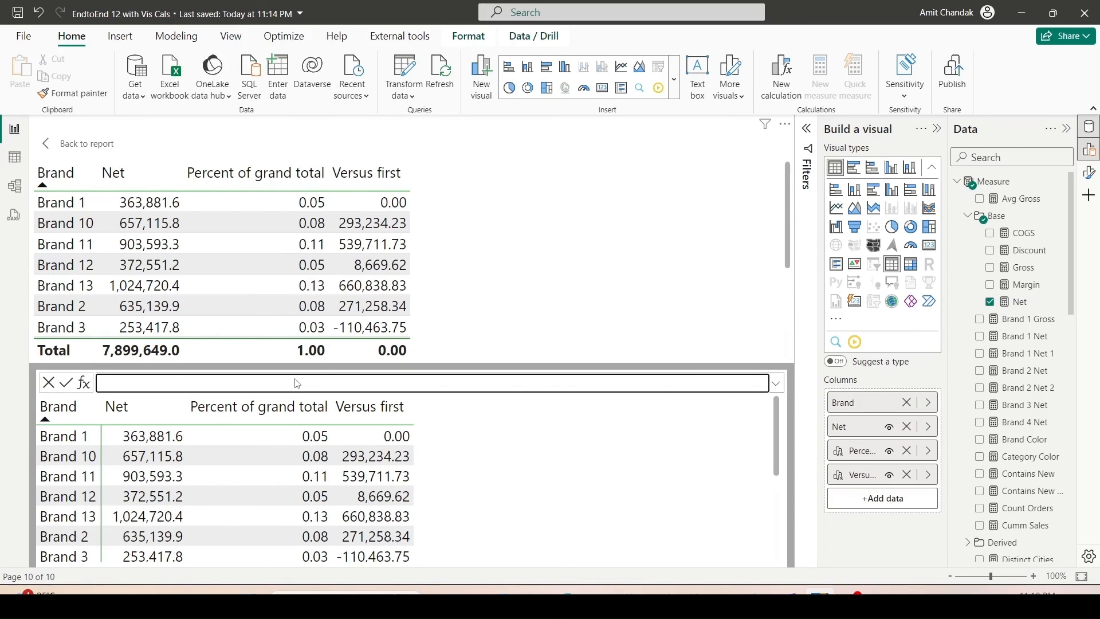
pyautogui.click(85, 383)
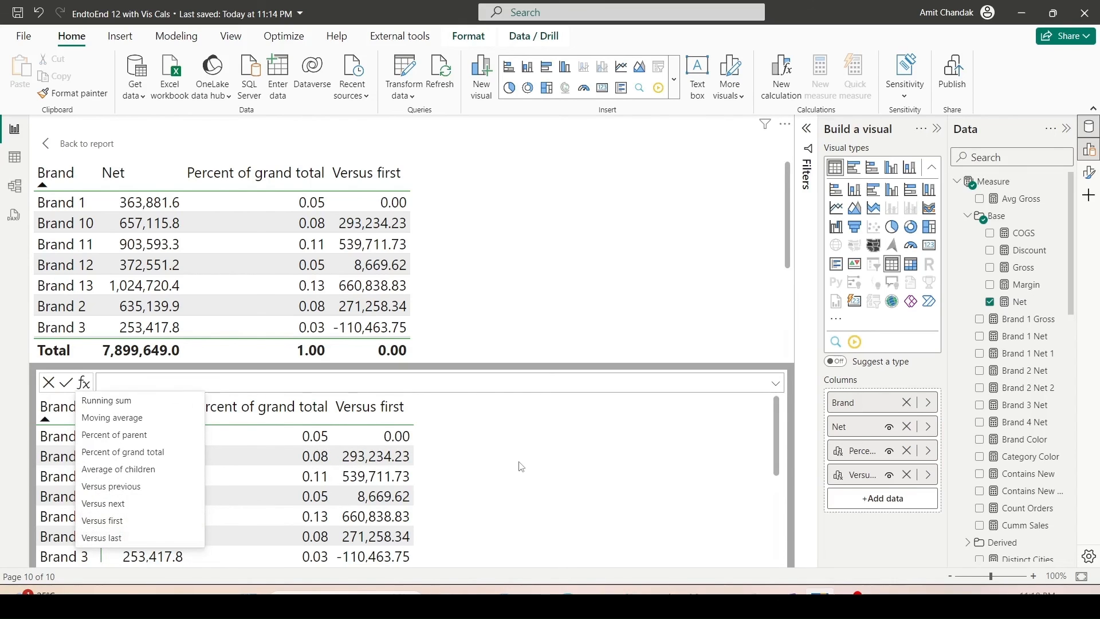
pyautogui.press('Escape')
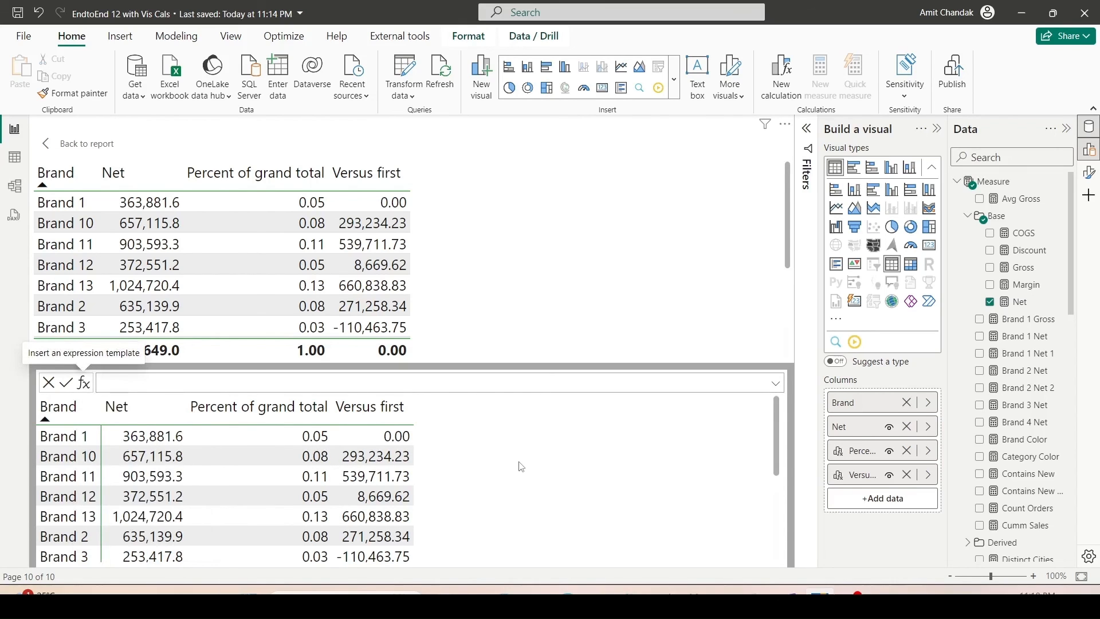